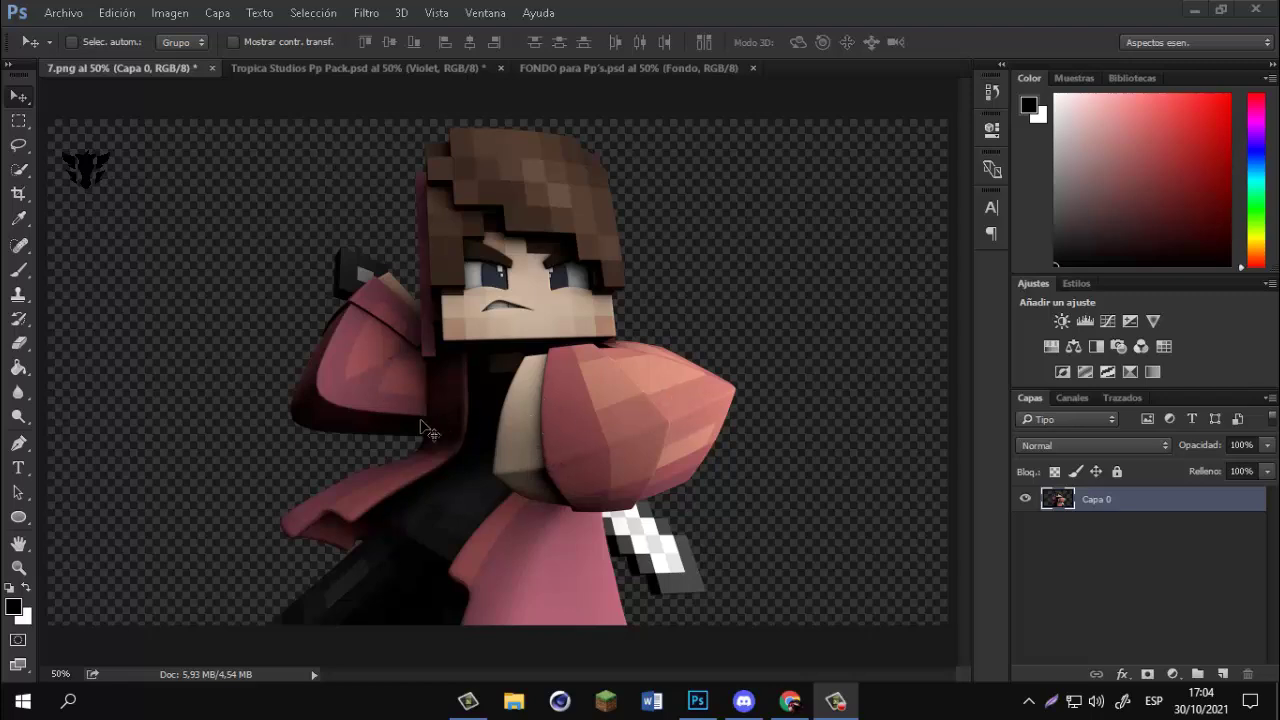
Copy the layer style of the Violet layer in Tropica Studios Pp Pack.psd.
left_click(354, 68)
scroll(1148, 603, "down", 1)
right_click(1148, 603)
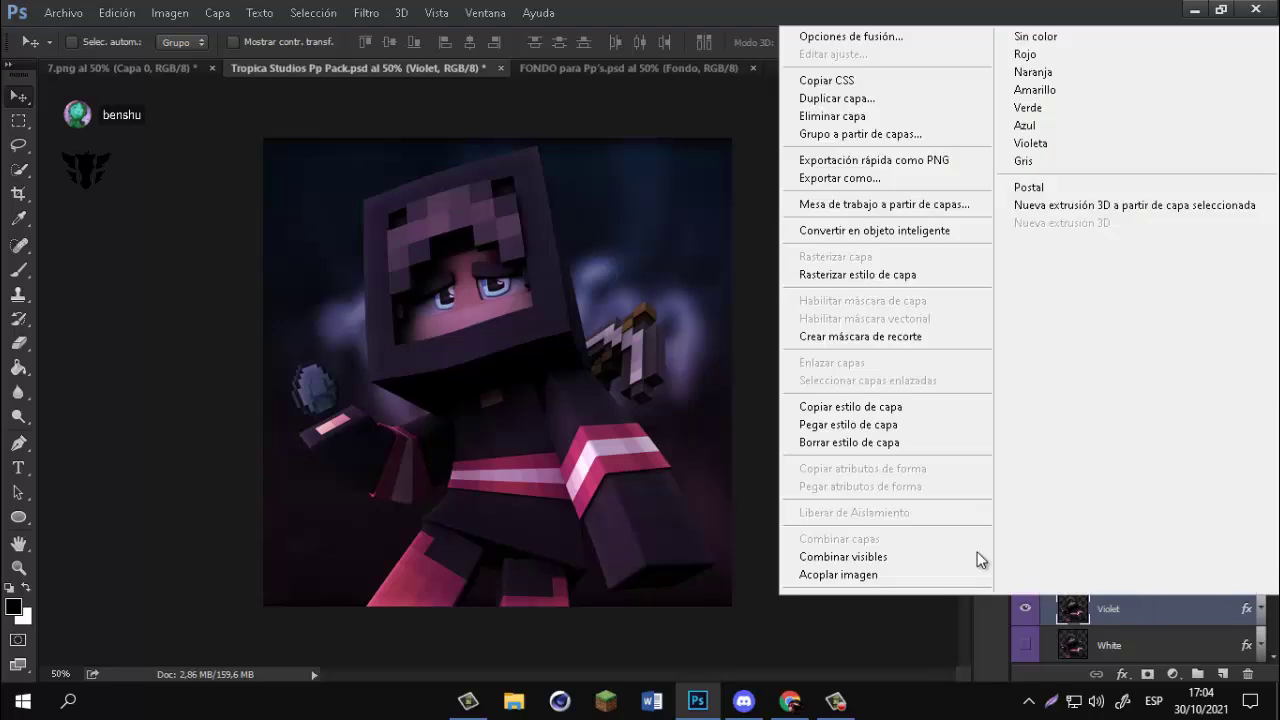
left_click(899, 410)
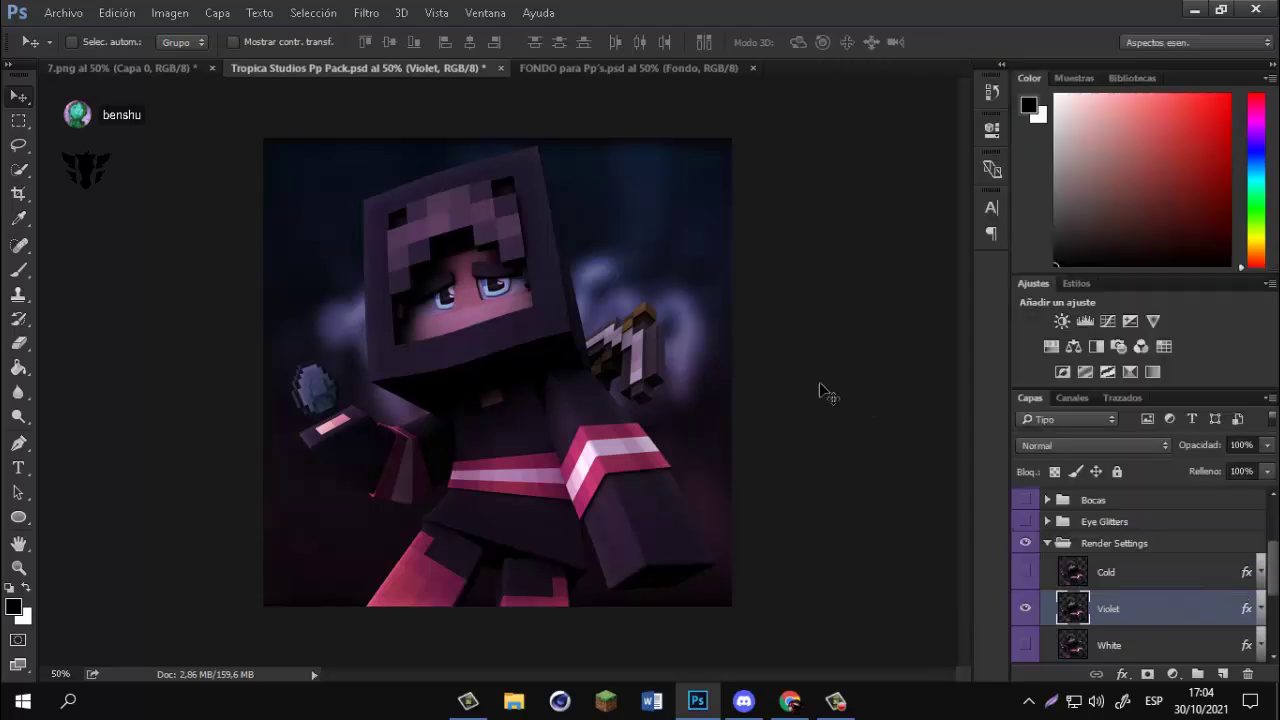
Paste the copied layer style onto the Capa 0 layer in 7.png.
left_click(140, 70)
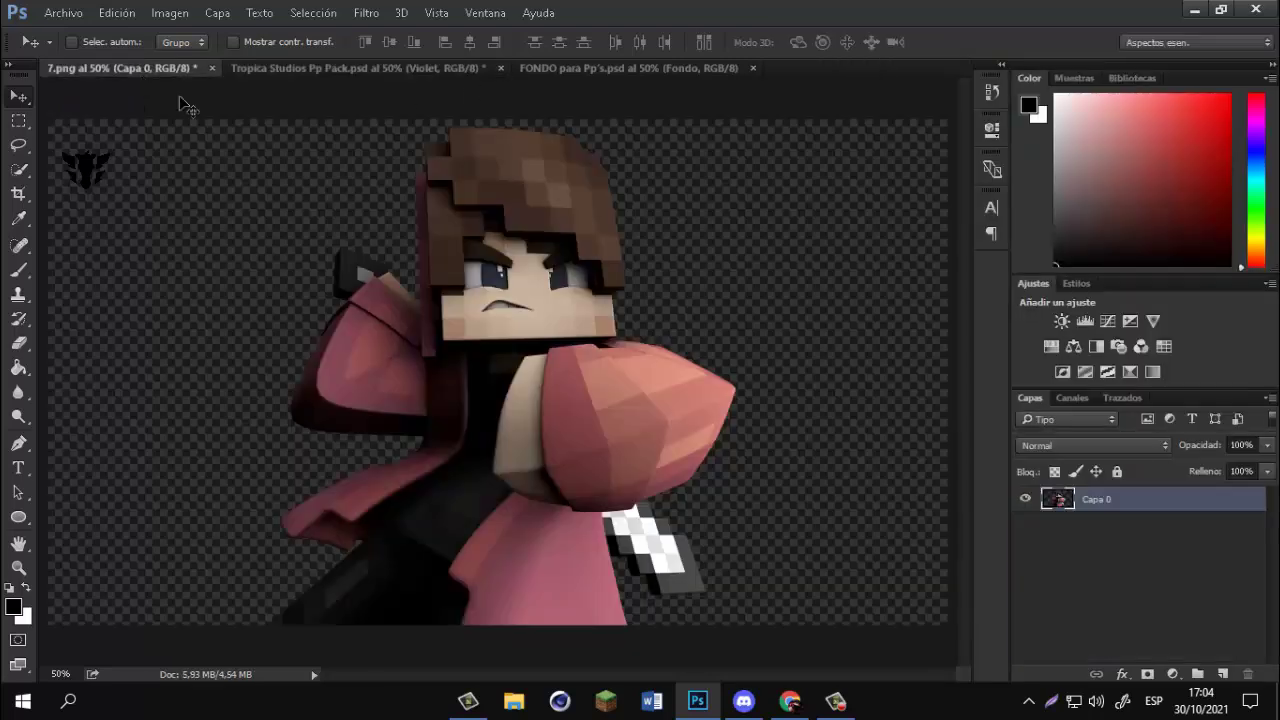
right_click(1109, 498)
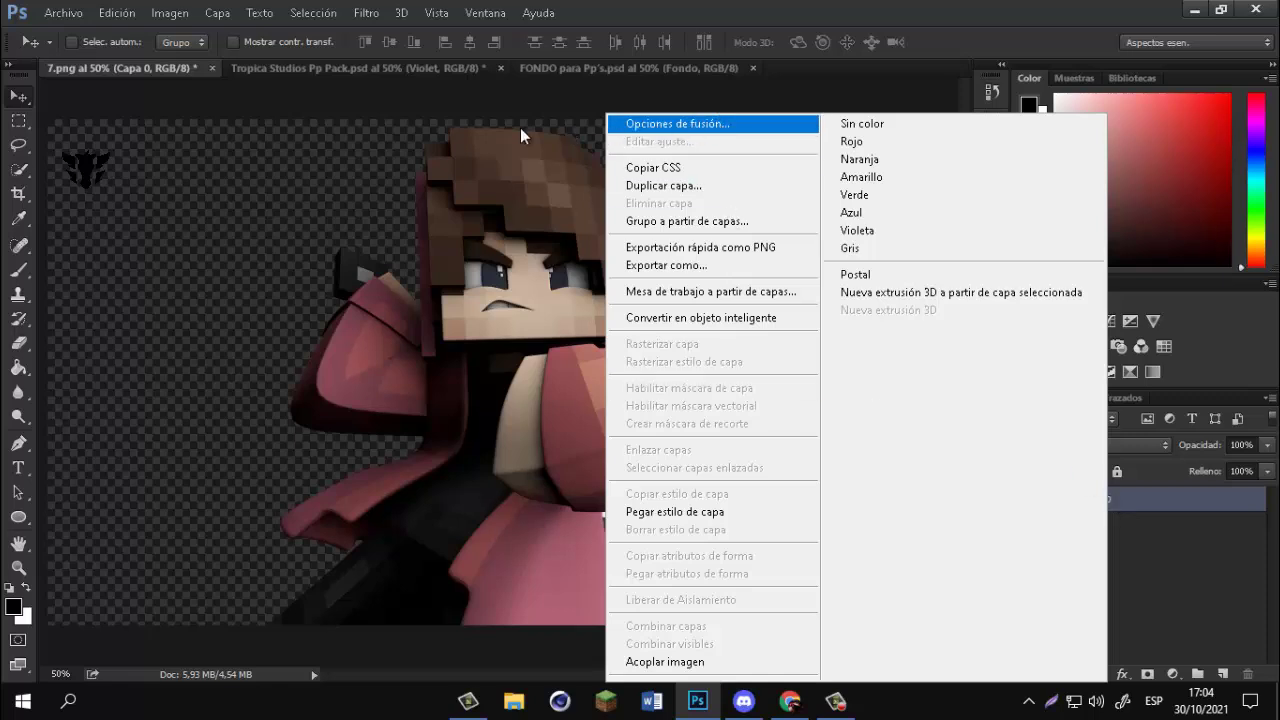
left_click(357, 71)
left_click(363, 66)
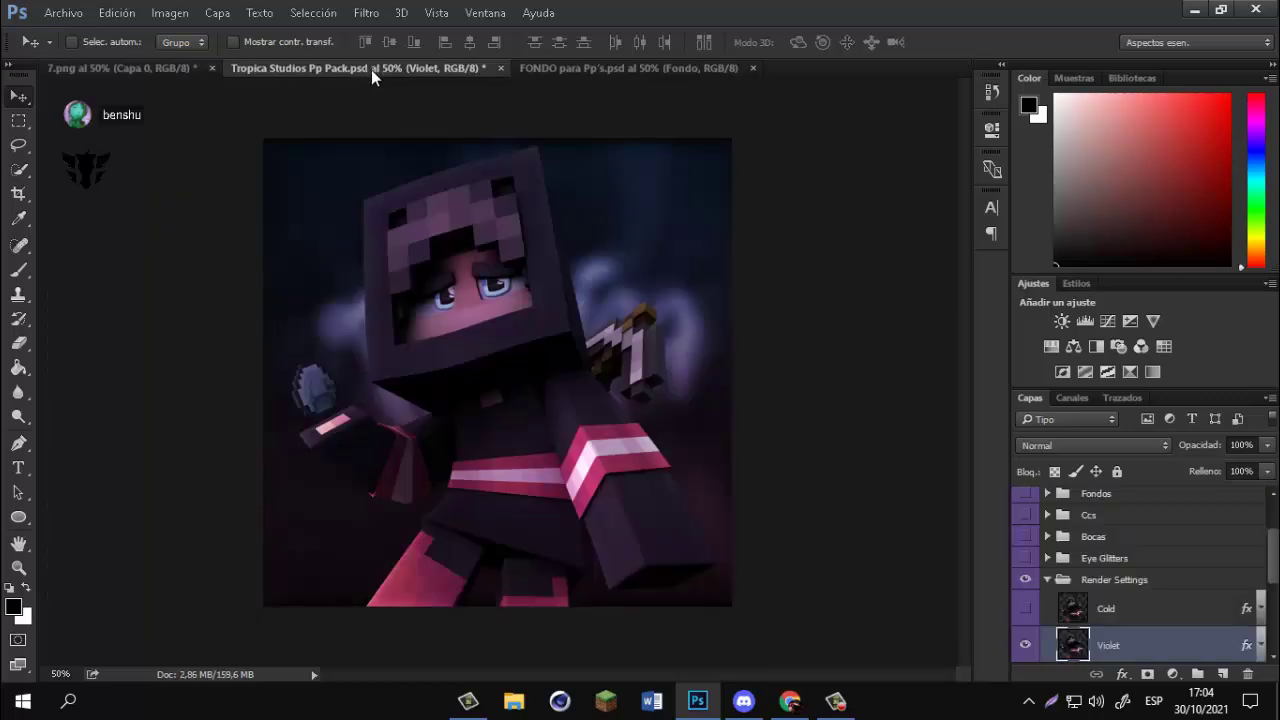
left_click(161, 69)
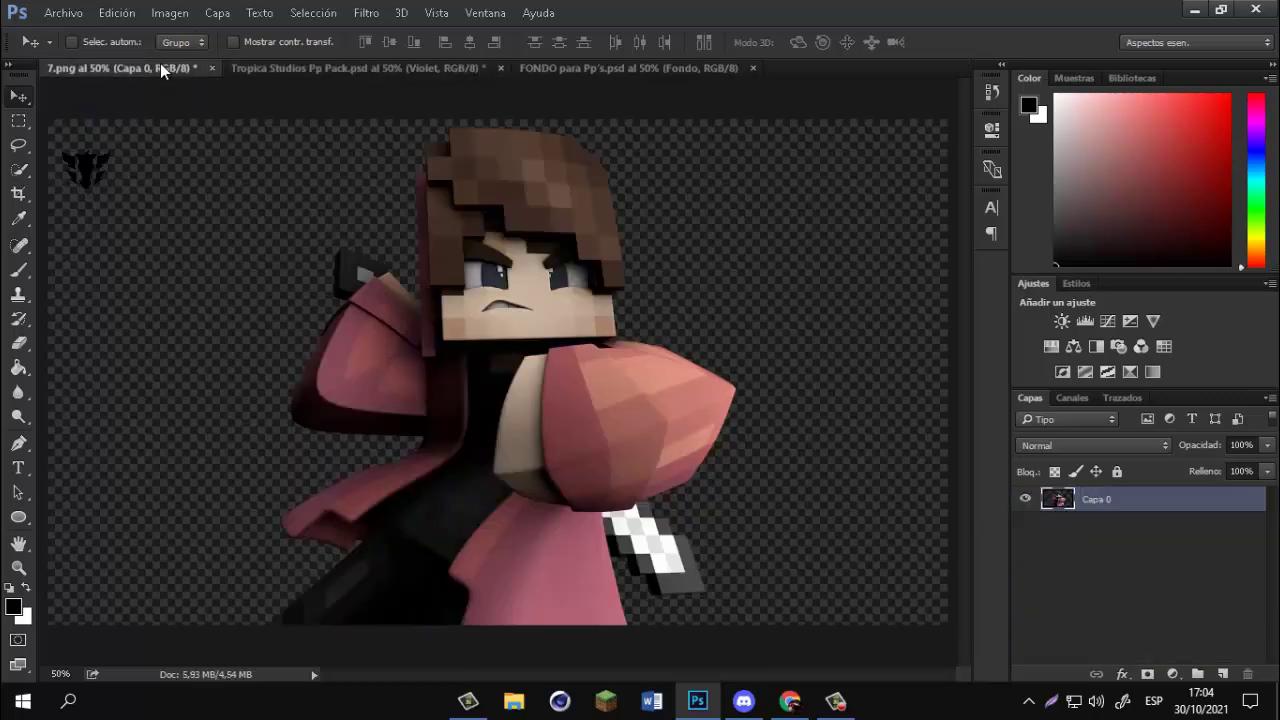
right_click(1140, 500)
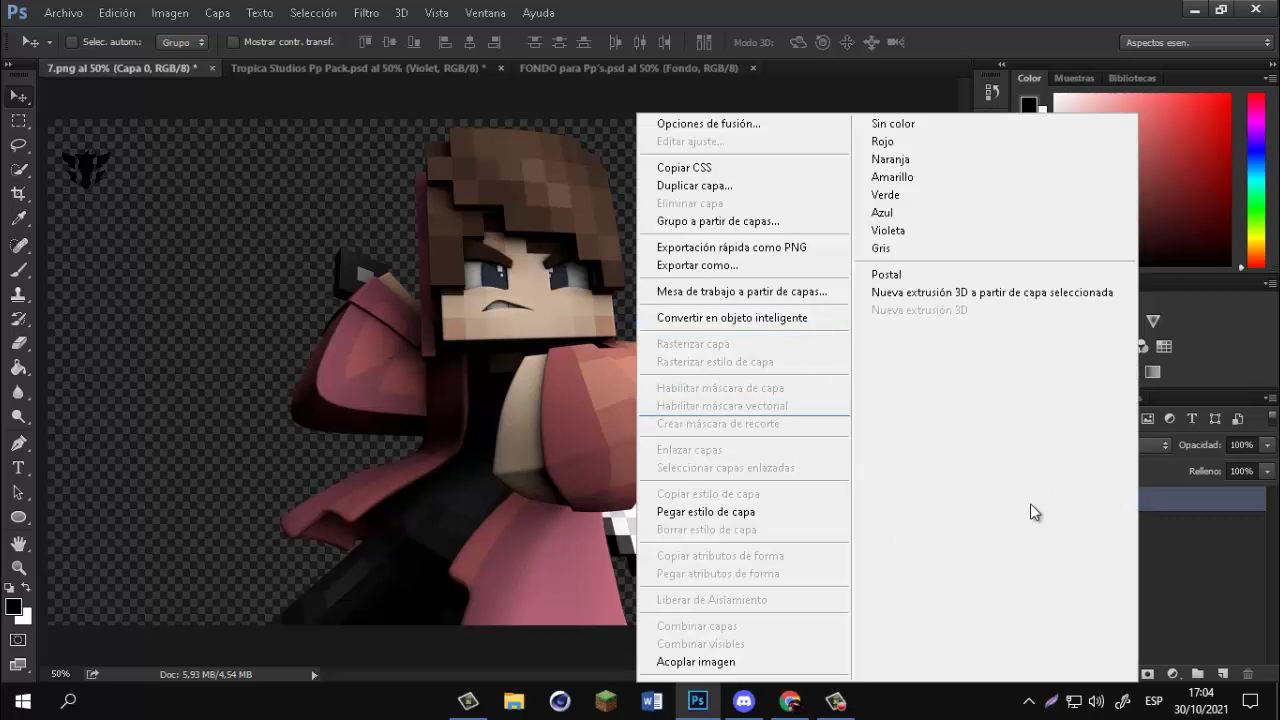
left_click(765, 518)
Open Capa 0's blending options and examine its inner glow, satin, color overlay and gradient overlay settings.
right_click(1170, 499)
left_click(751, 126)
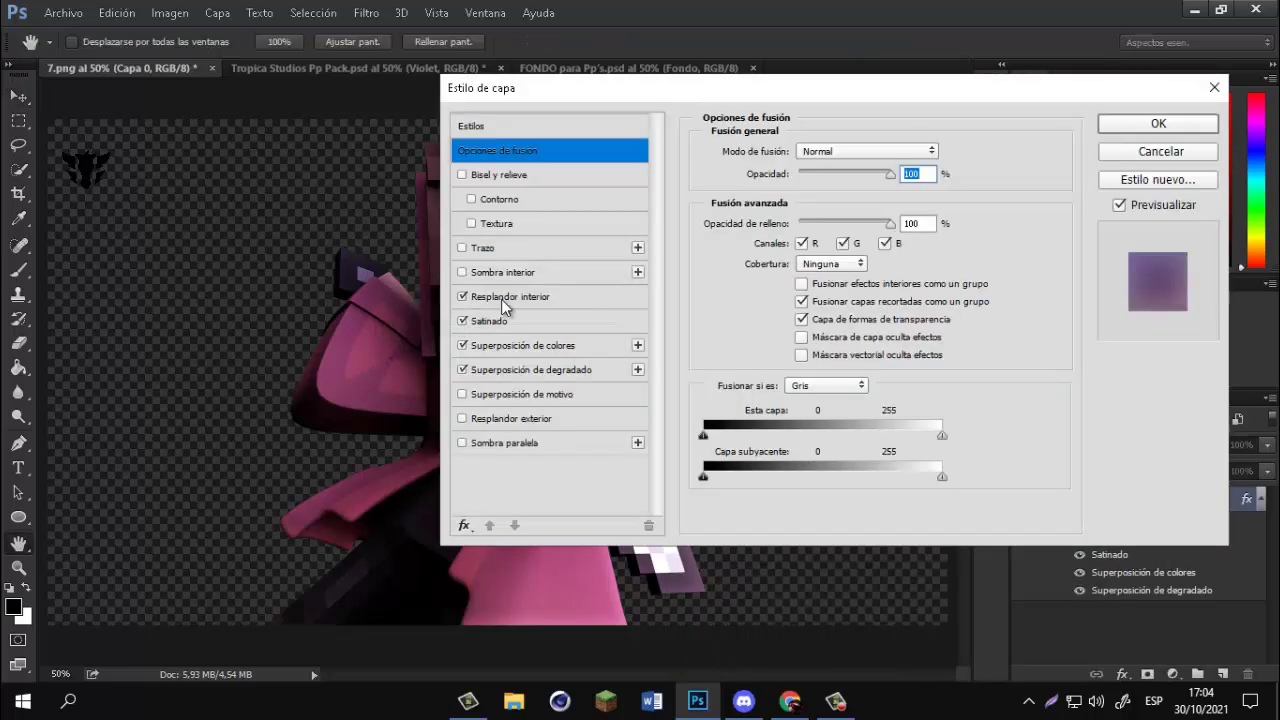
left_click(501, 299)
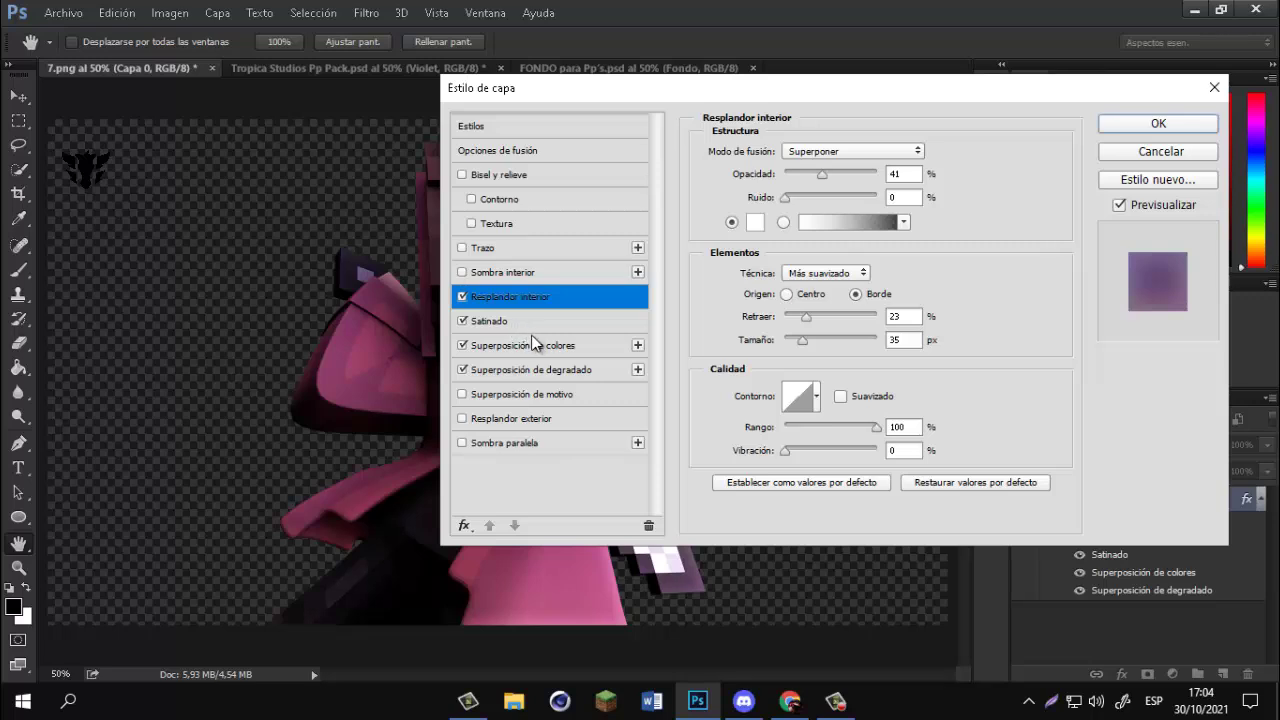
left_click(507, 322)
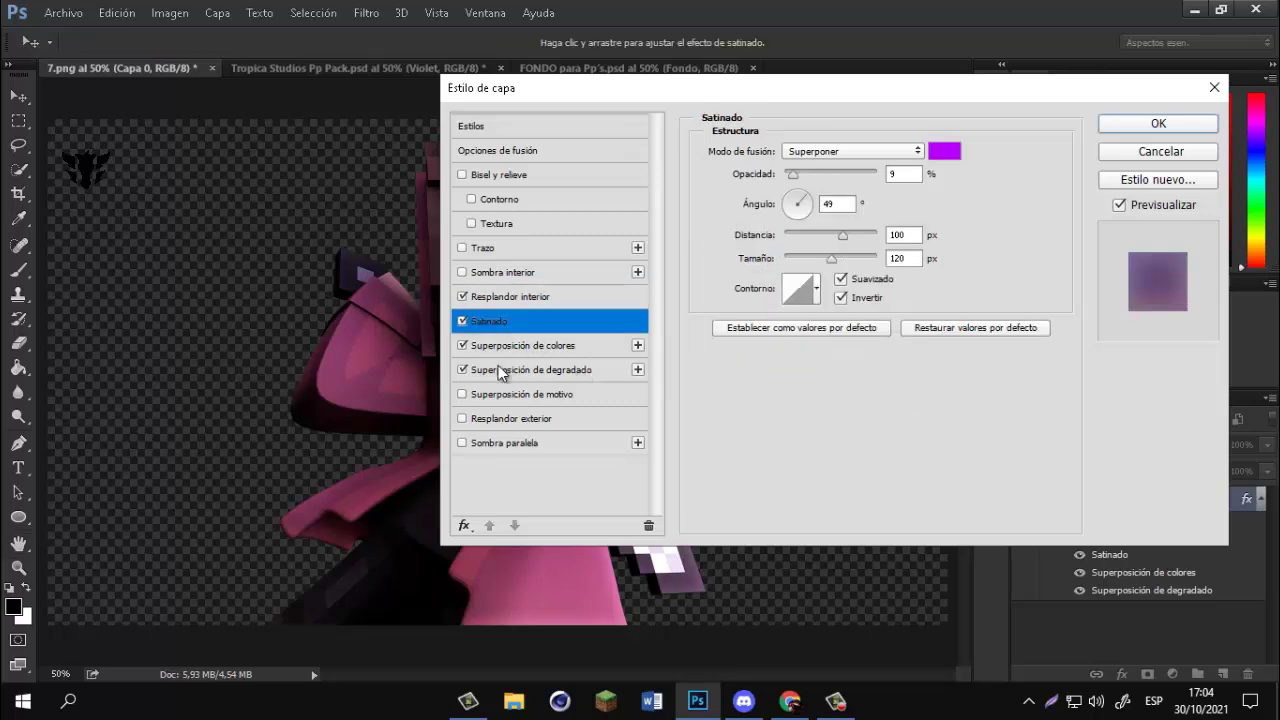
left_click(547, 348)
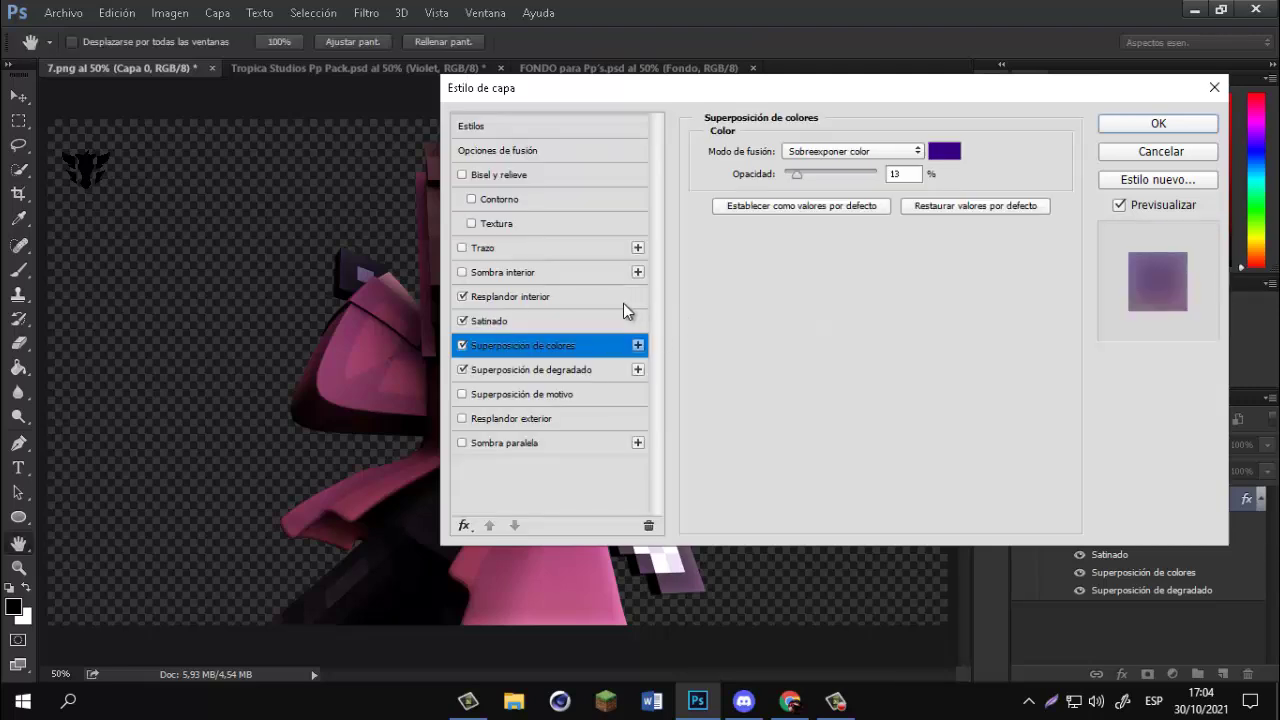
left_click(540, 369)
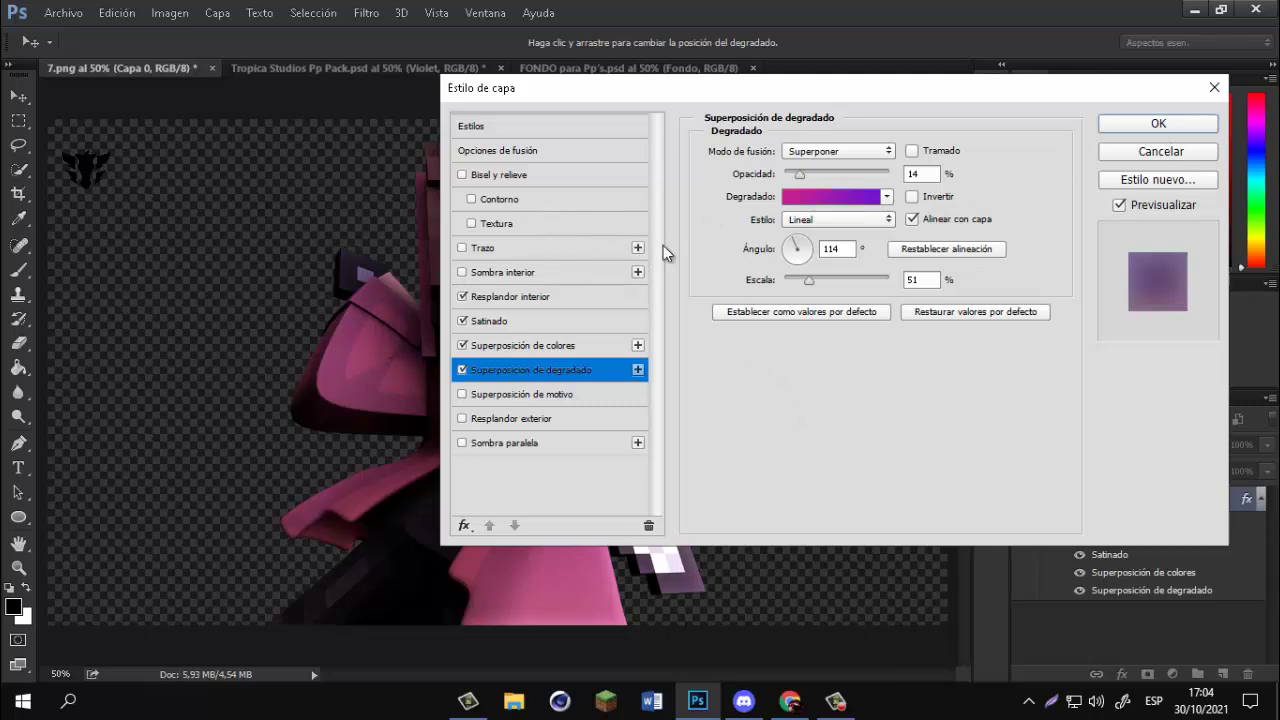
left_click_drag(757, 87, 1017, 111)
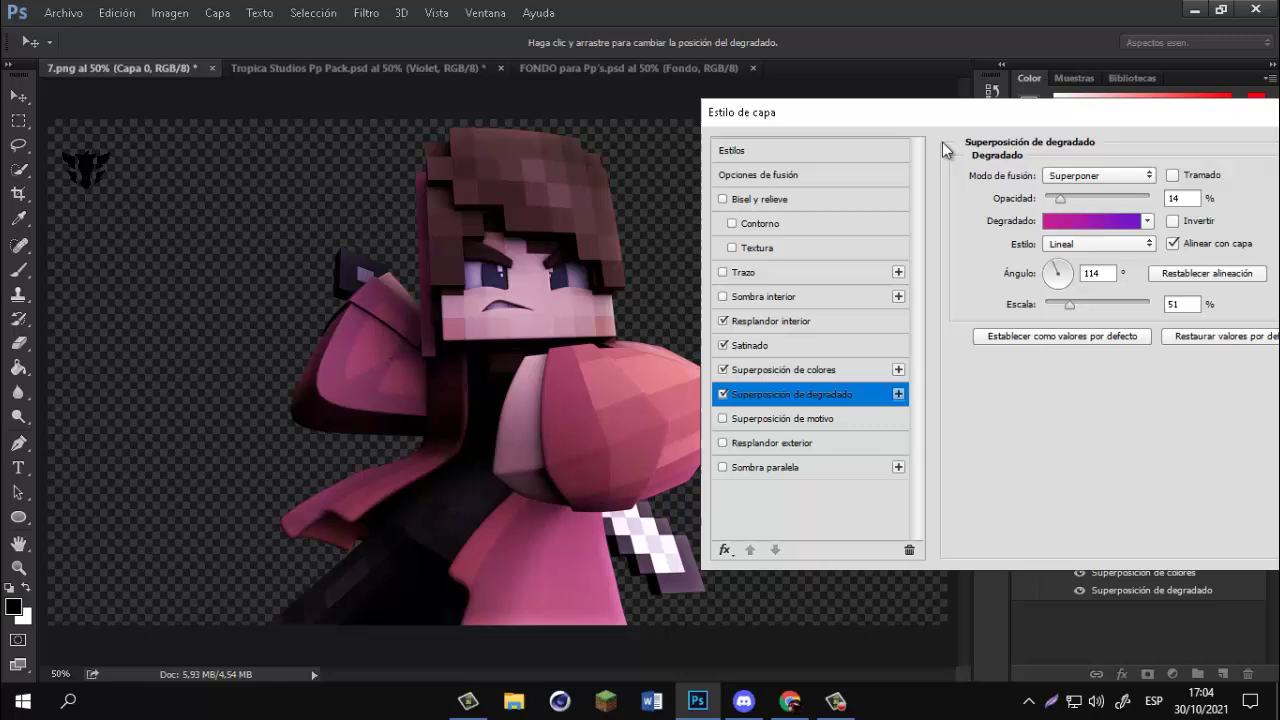
Soften Capa 0's style with a lower color overlay opacity, an 11% gradient overlay and a black satin at 7% opacity.
left_click(790, 372)
left_click_drag(1057, 203, 1052, 208)
left_click(792, 394)
left_click(790, 346)
left_click(1205, 175)
left_click(866, 146)
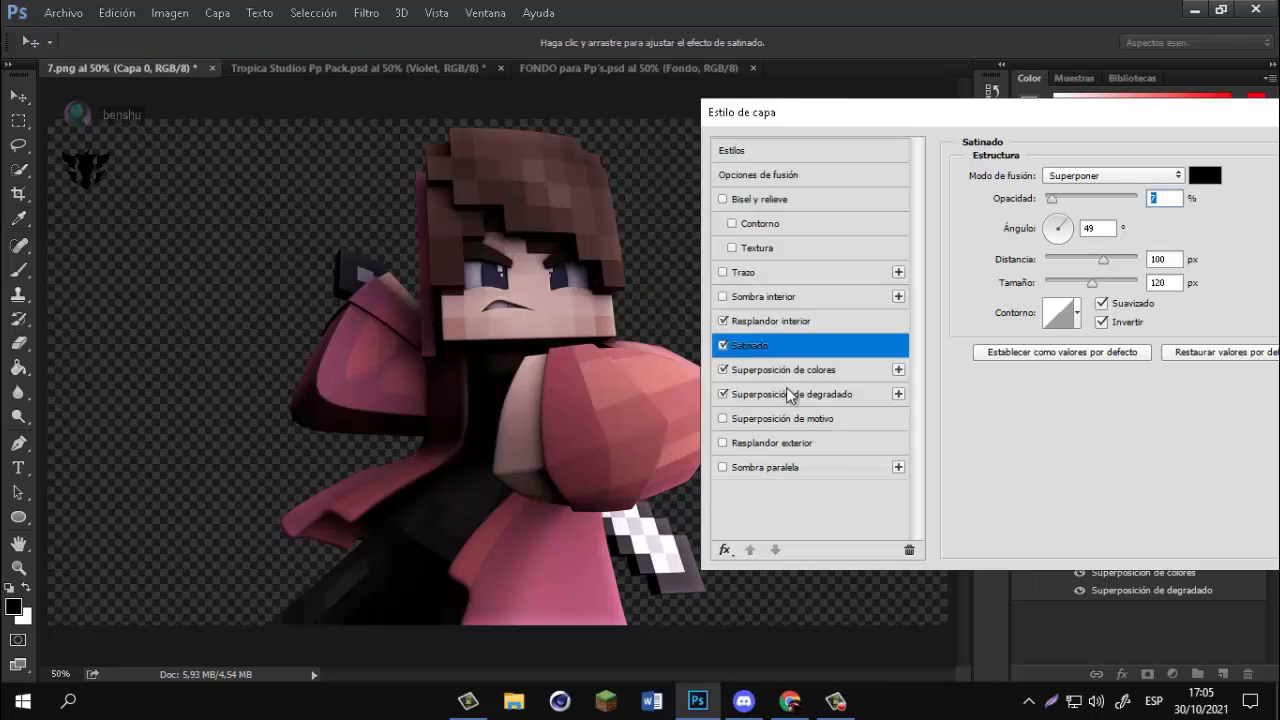
Desaturate the gradient overlay's two end colors, setting the pink stop to c83697 and the purple stop to a paler violet.
left_click(790, 394)
left_click(1095, 221)
double_click(452, 393)
left_click(675, 307)
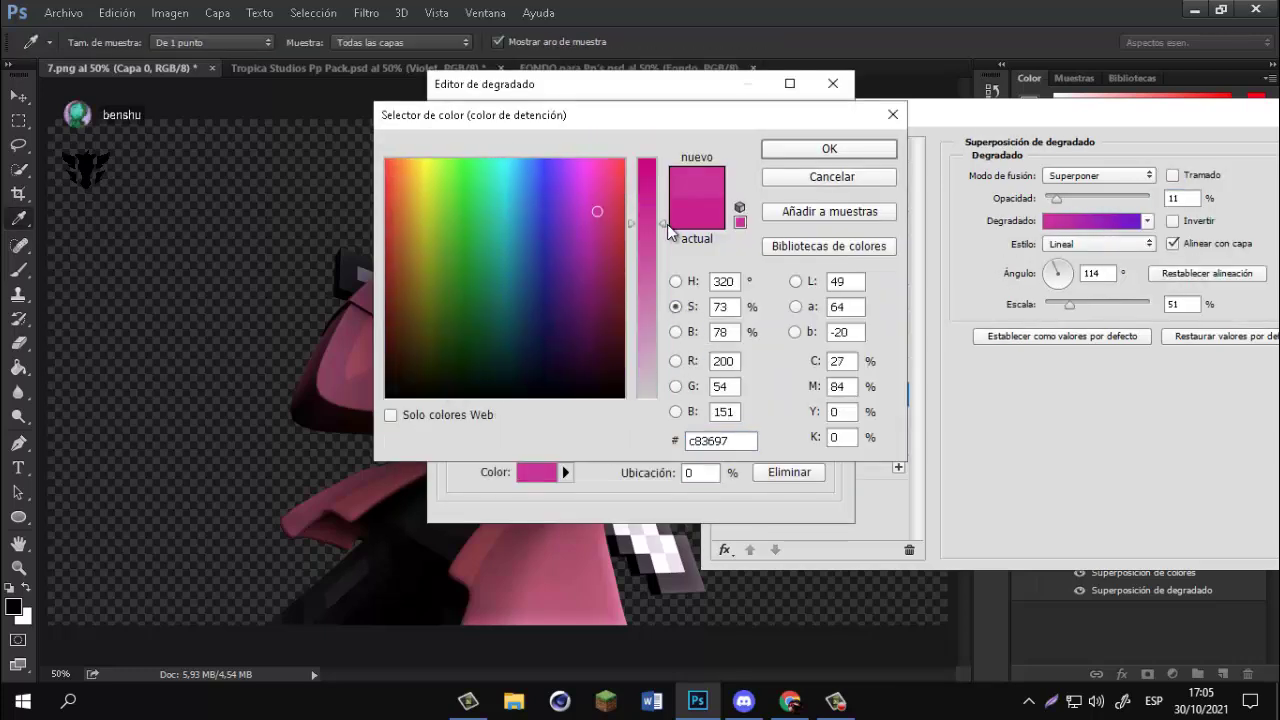
left_click(836, 150)
double_click(829, 393)
left_click_drag(645, 222, 663, 244)
left_click(846, 147)
left_click(800, 120)
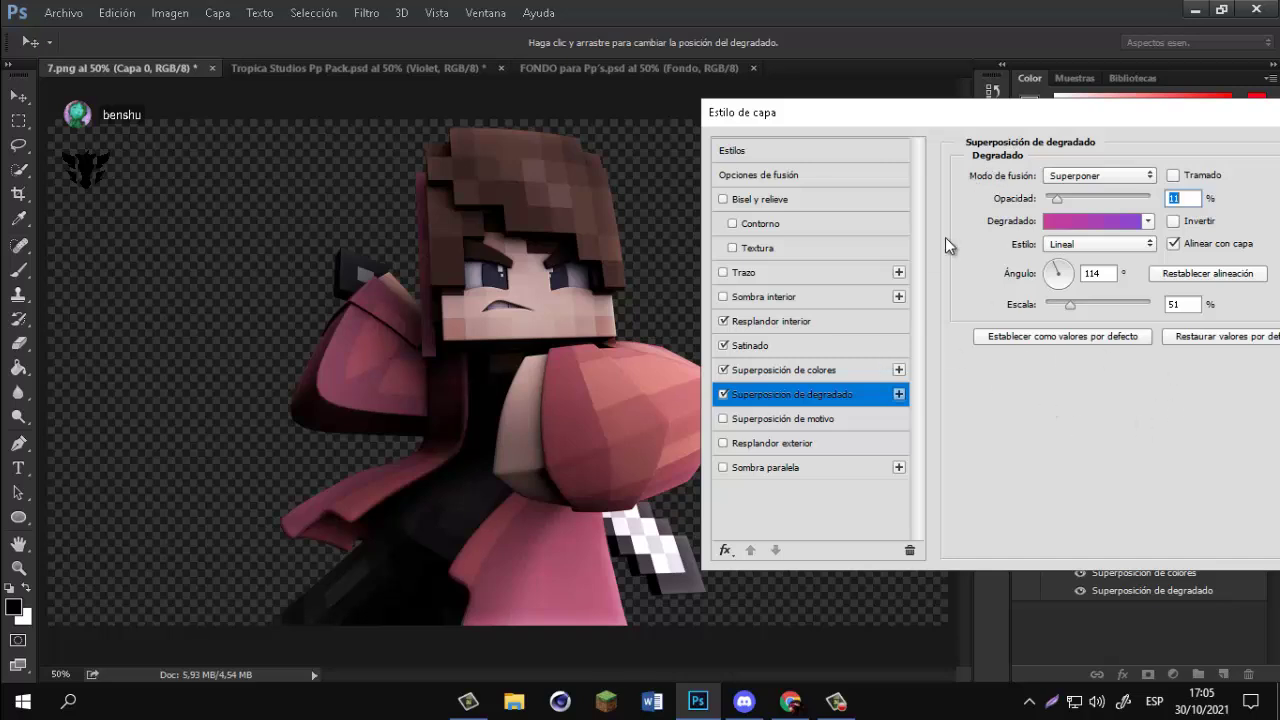
Review the remaining effects, accept the layer style and rasterize it into Capa 0.
left_click(783, 376)
left_click(770, 345)
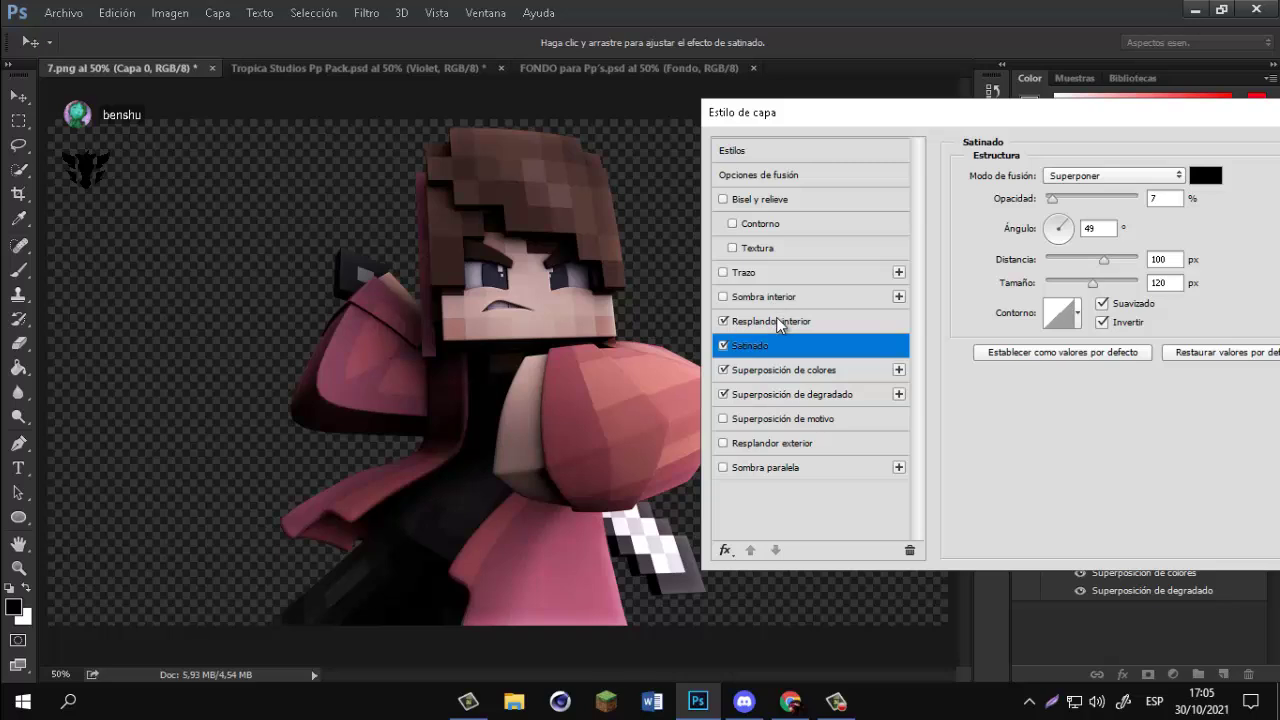
left_click(776, 320)
left_click_drag(1062, 112, 973, 89)
left_click_drag(1159, 96, 913, 113)
left_click(1078, 140)
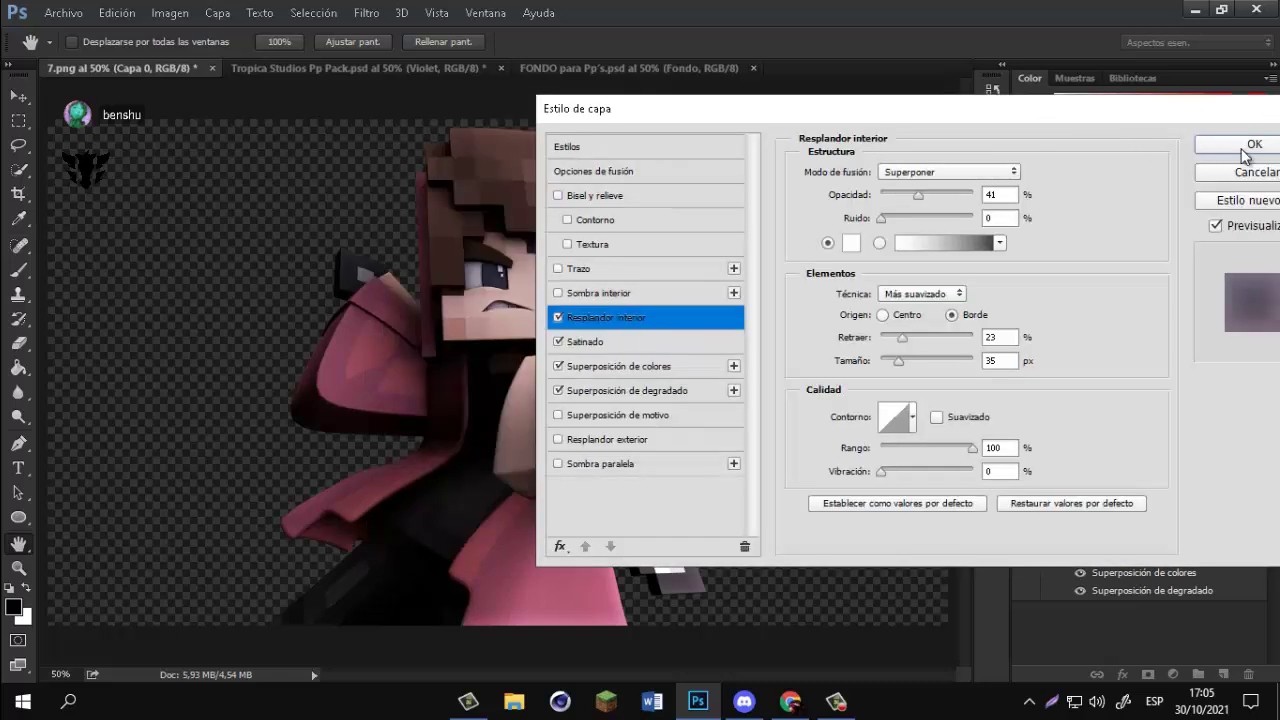
right_click(1150, 505)
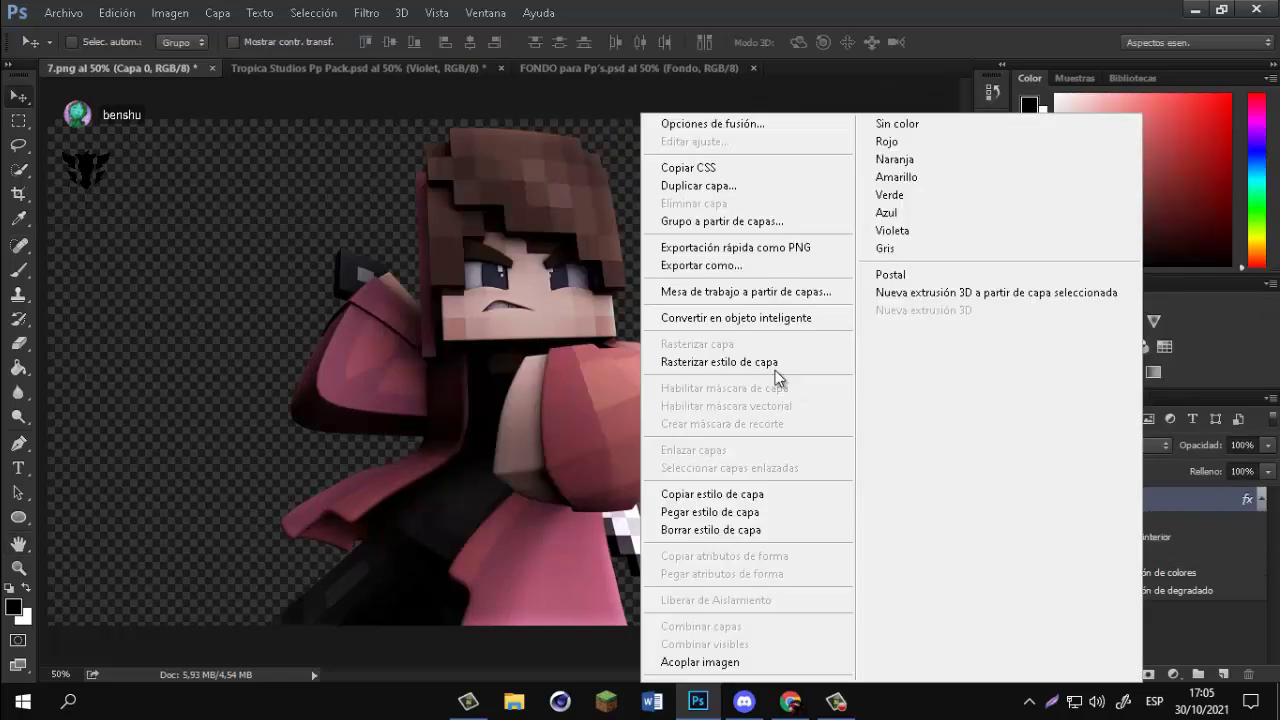
left_click(775, 370)
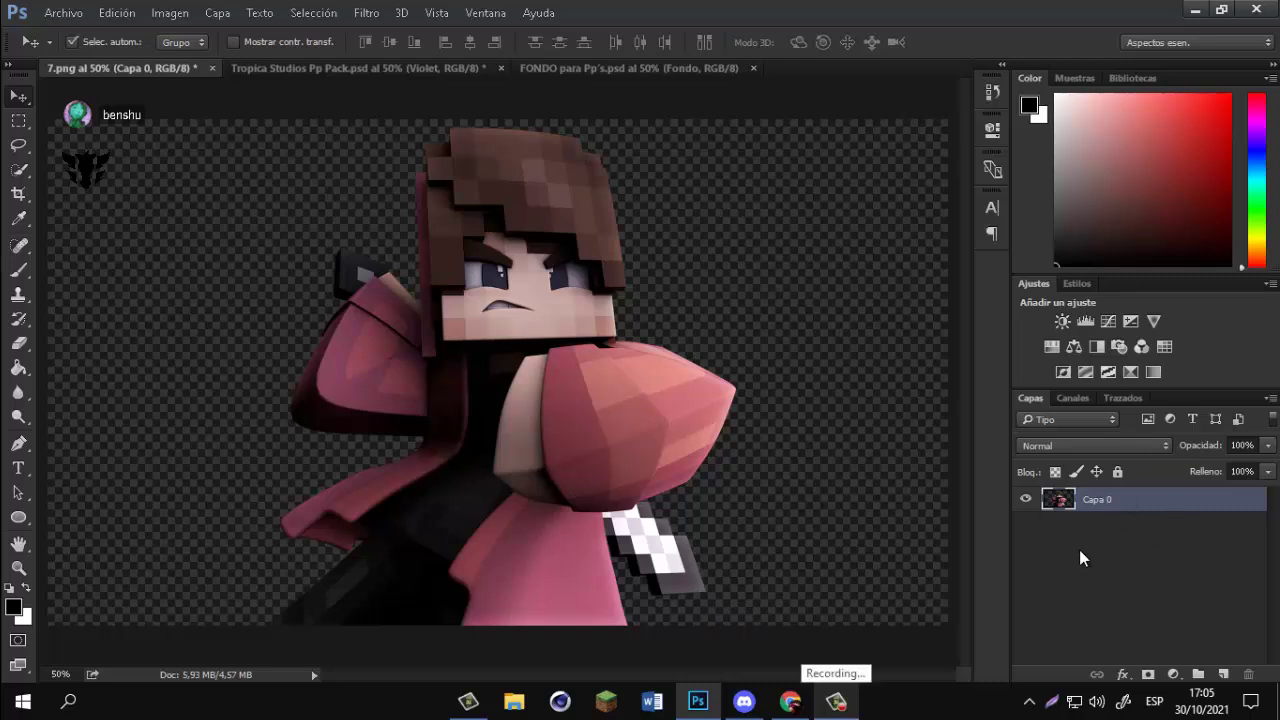
Duplicate Capa 0 and apply the Plastificado filter to the copy with Intensidad 5, Detalle 10 and Suavizado 3.
key("ctrl+j")
left_click(368, 13)
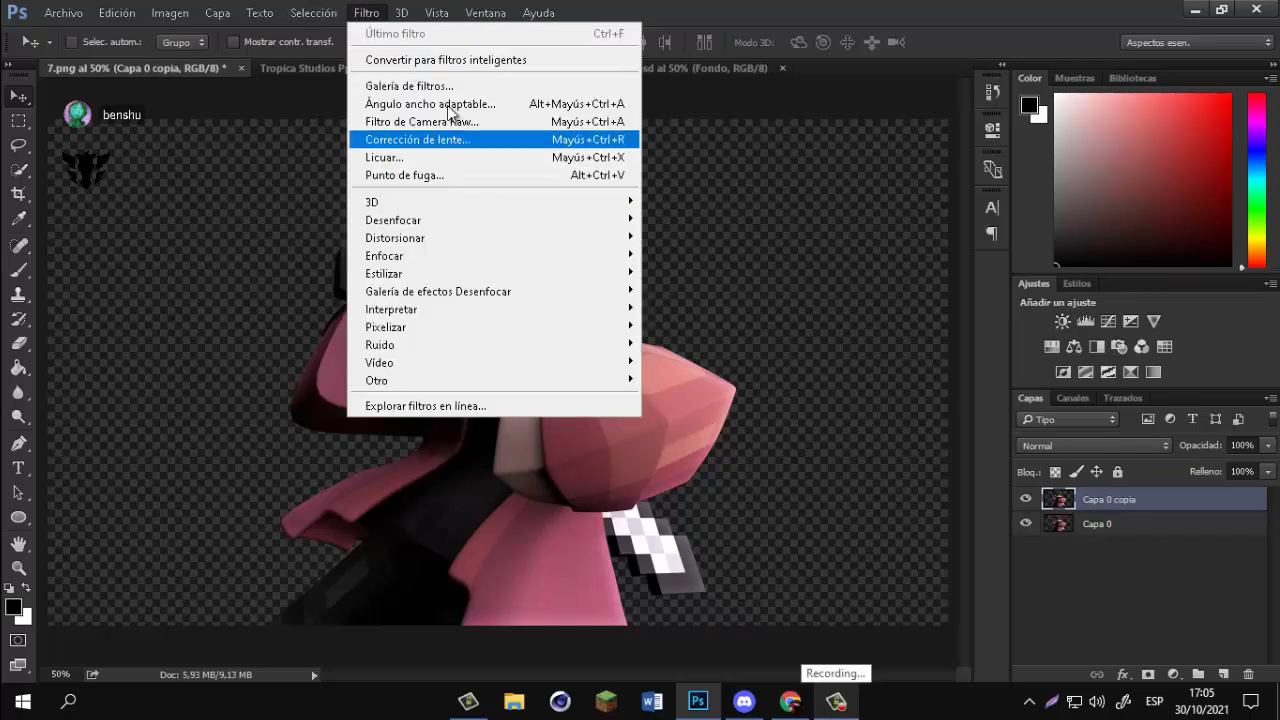
key("Escape")
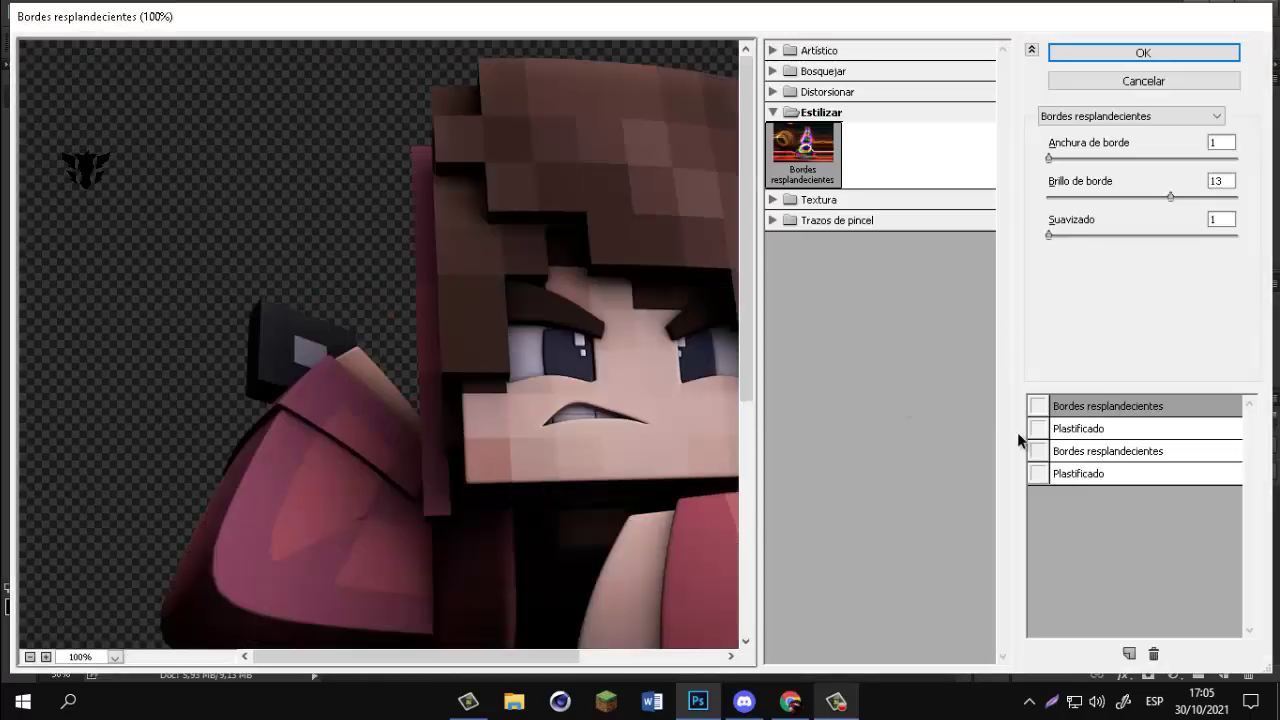
left_click(1039, 429)
left_click_drag(651, 389, 505, 373)
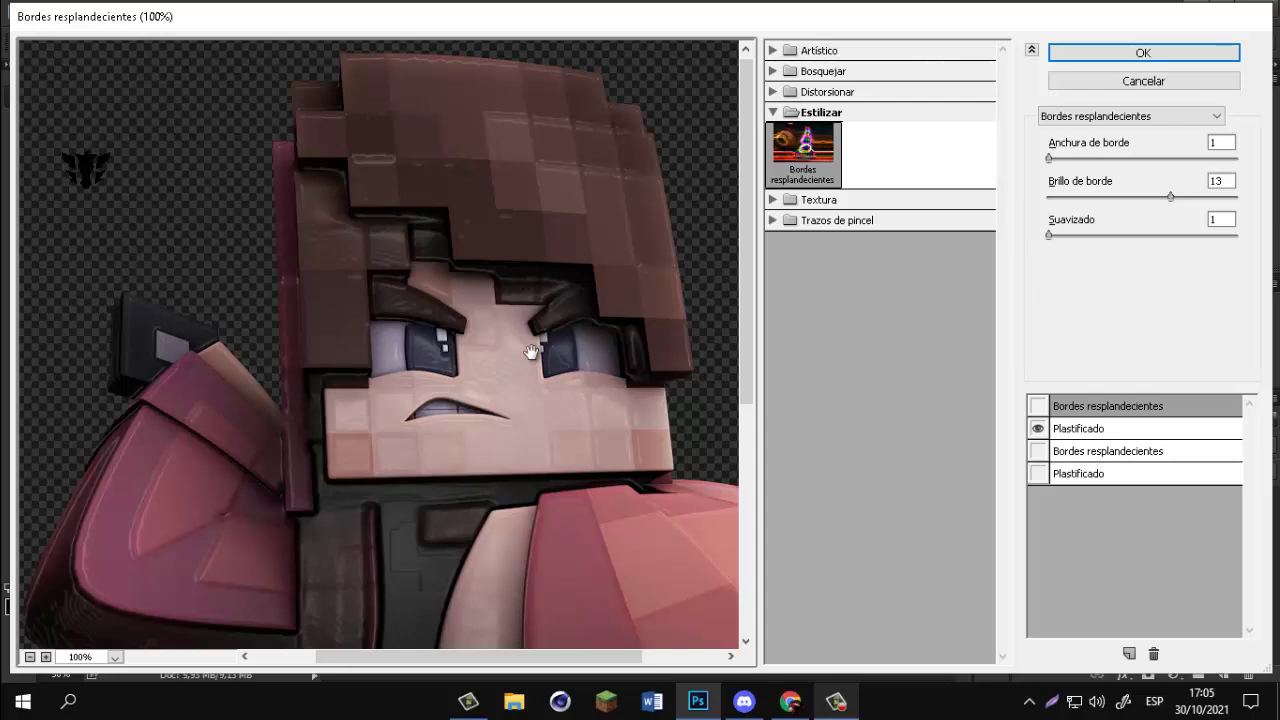
left_click(1091, 432)
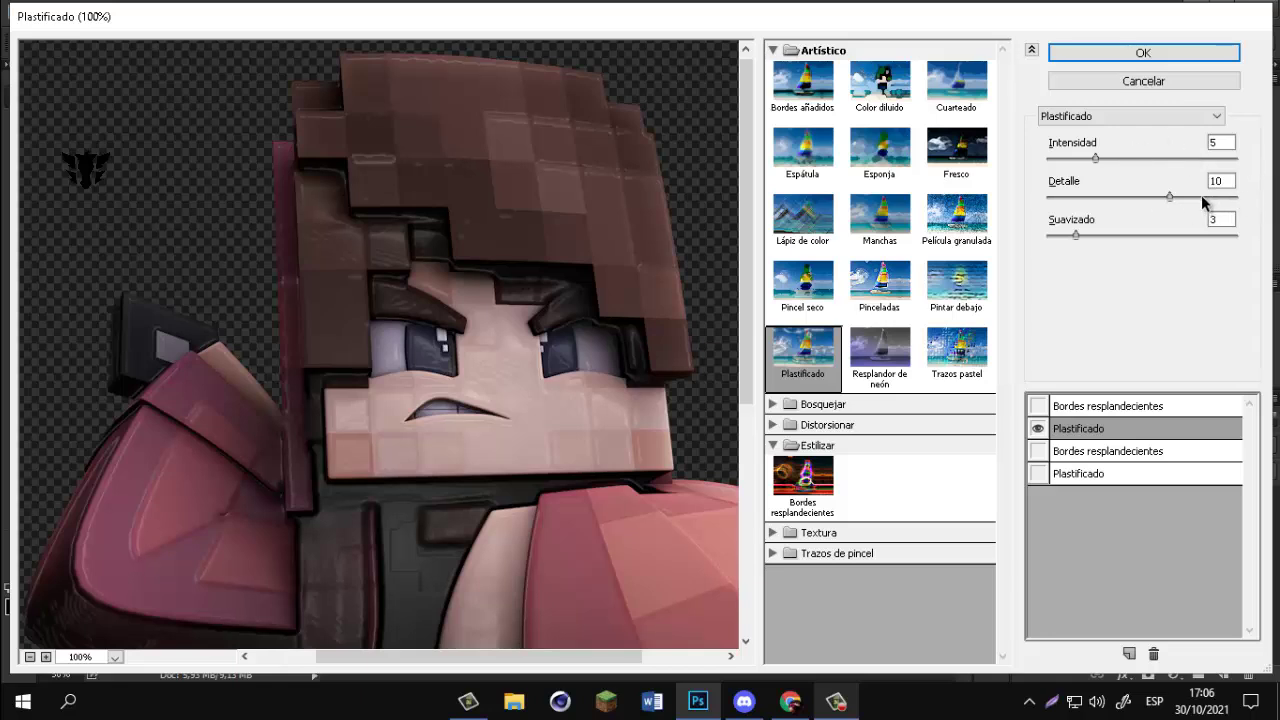
left_click_drag(565, 370, 540, 362)
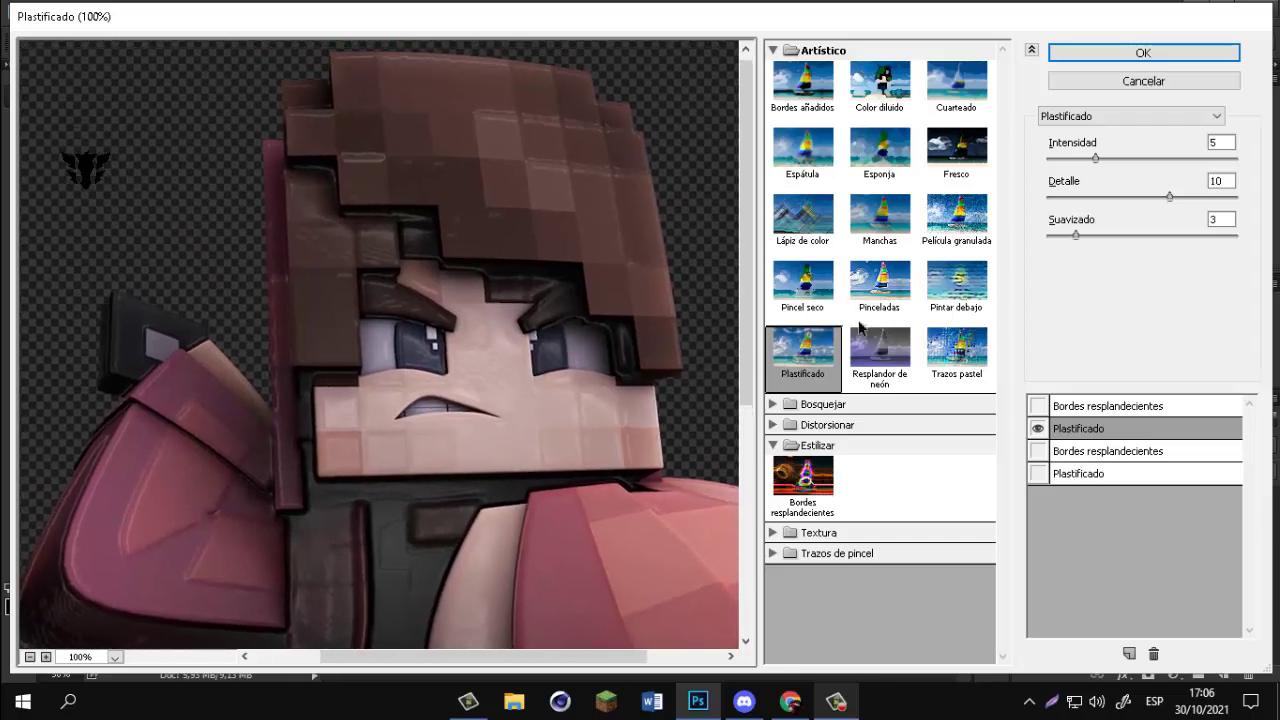
left_click(1164, 51)
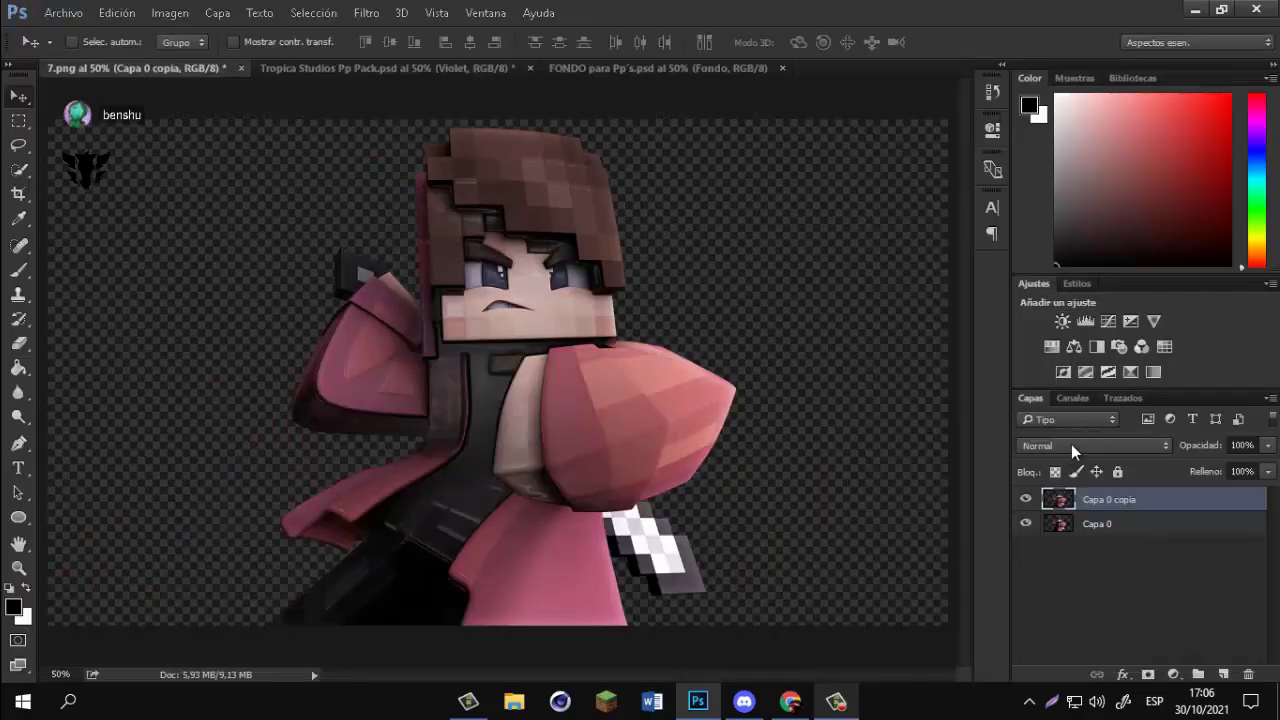
Set the Capa 0 copia layer's blend mode to Superponer and its opacity to 60%.
left_click(1071, 448)
left_click(1128, 251)
left_click_drag(1267, 445, 1257, 447)
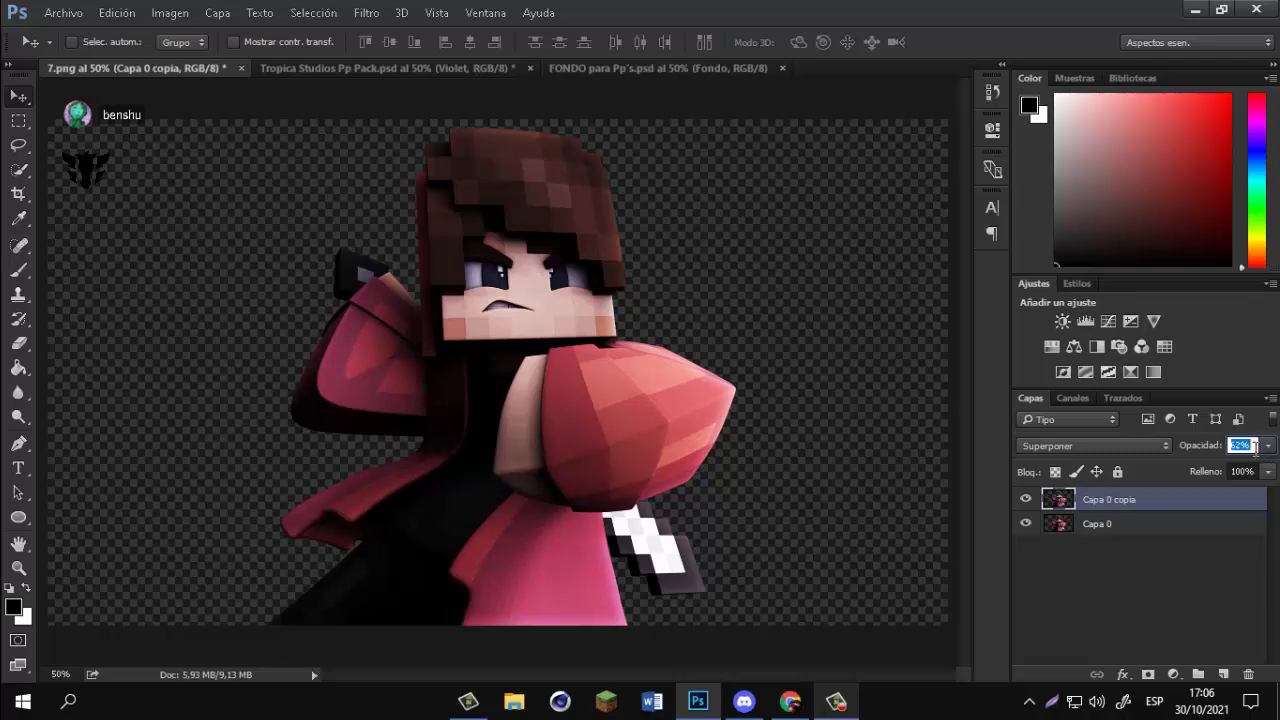
scroll(1256, 446, "down", 5)
scroll(1255, 446, "down", 6)
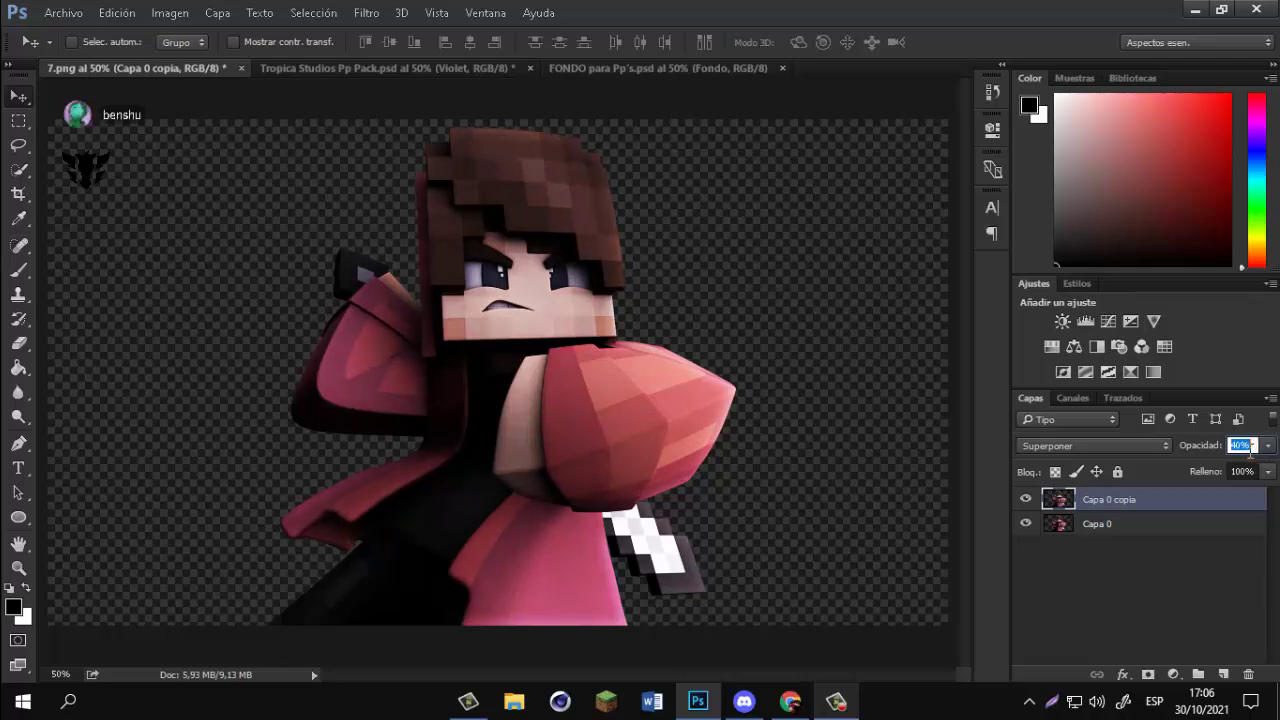
scroll(1250, 452, "up", 2)
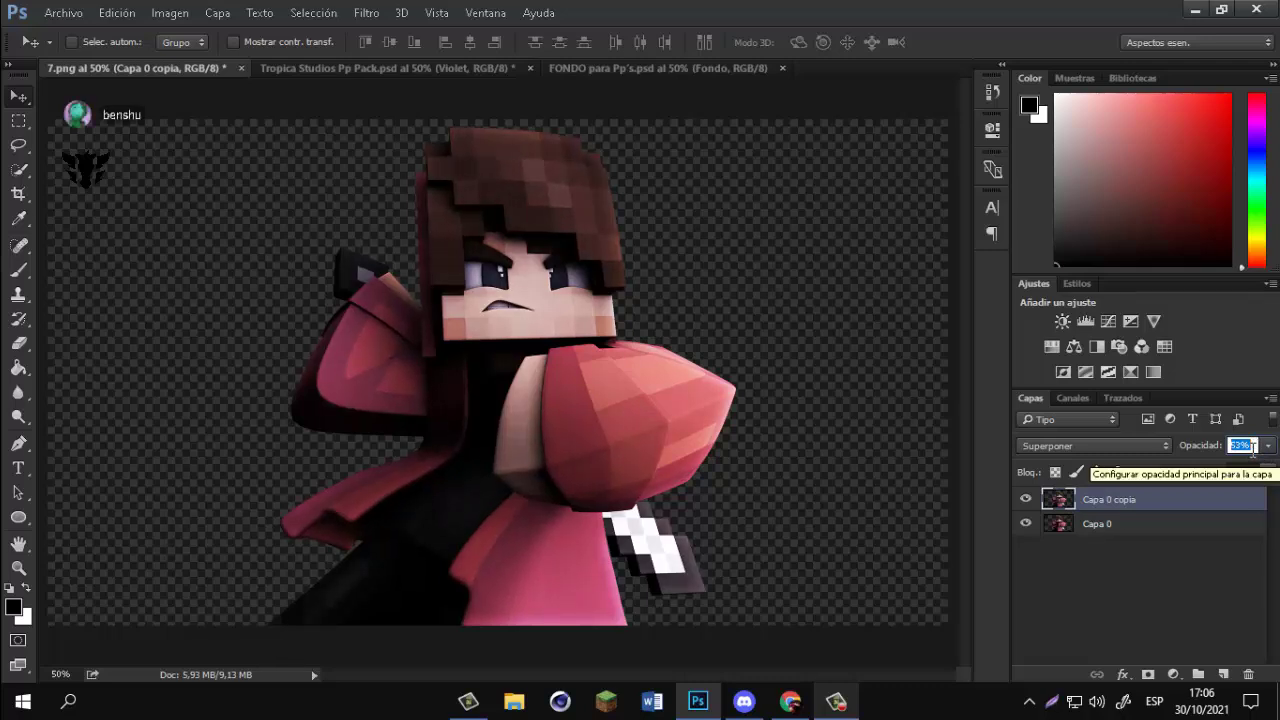
scroll(1253, 450, "up", 1)
Erase the overlay copy over the character's face, torso, raised hand and sword with the Eraser tool.
left_click(18, 343)
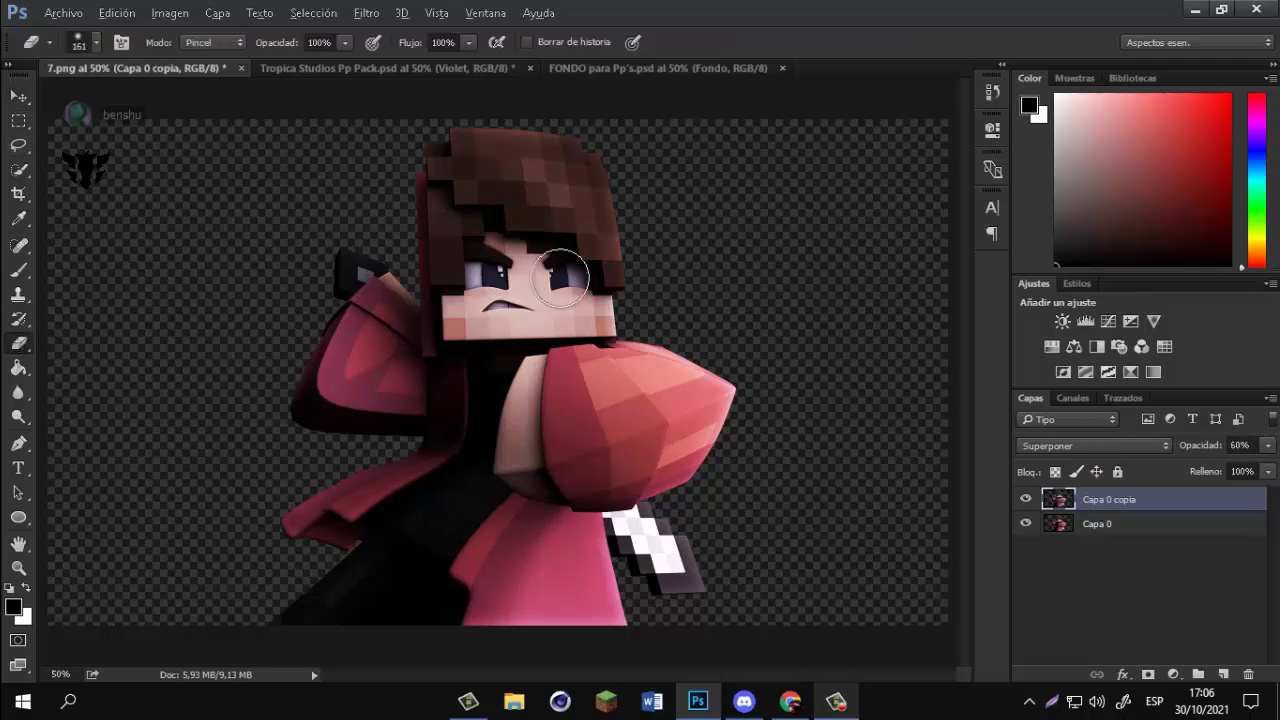
mouse_move(468, 332)
left_mouse_down()
mouse_move(520, 323)
mouse_move(542, 347)
mouse_move(550, 338)
mouse_move(508, 291)
mouse_move(559, 284)
mouse_move(592, 320)
mouse_move(514, 322)
left_mouse_up()
mouse_move(527, 401)
left_mouse_down()
mouse_move(514, 456)
mouse_move(535, 478)
mouse_move(535, 399)
mouse_move(505, 440)
left_mouse_up()
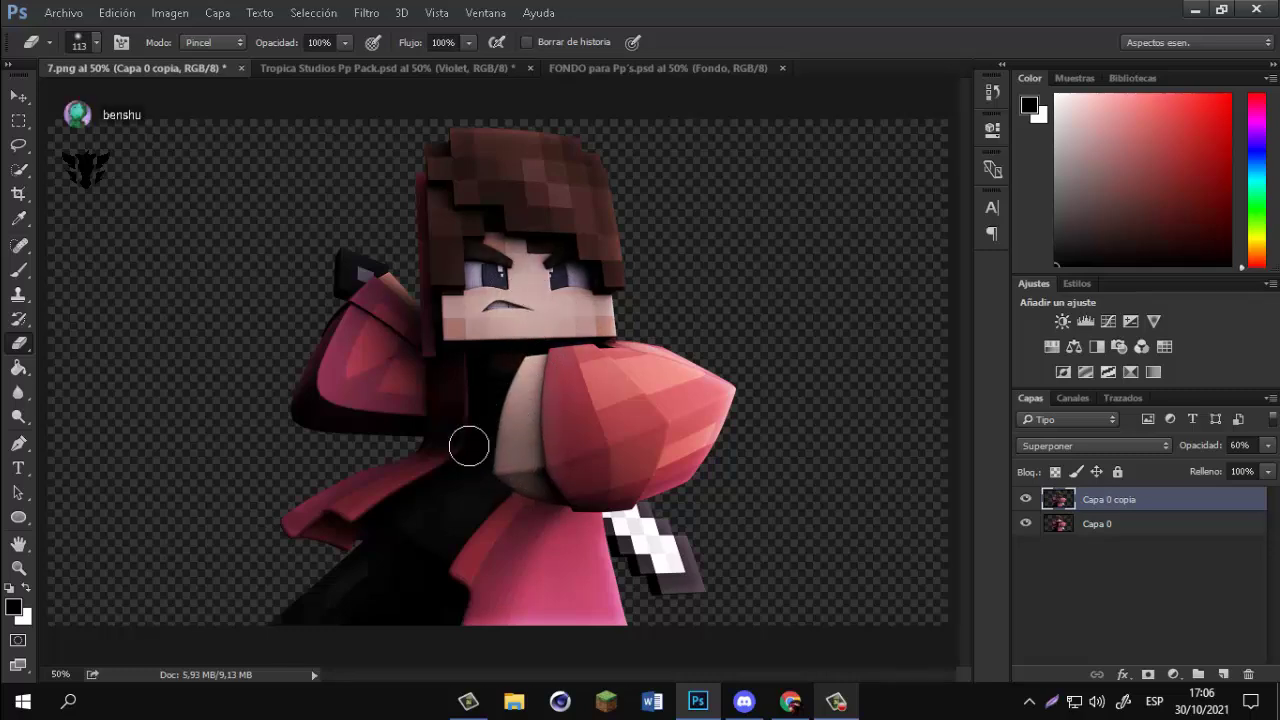
mouse_move(467, 490)
left_mouse_down()
mouse_move(491, 359)
mouse_move(505, 366)
left_mouse_up()
mouse_move(374, 303)
left_mouse_down()
mouse_move(411, 294)
mouse_move(389, 277)
left_mouse_up()
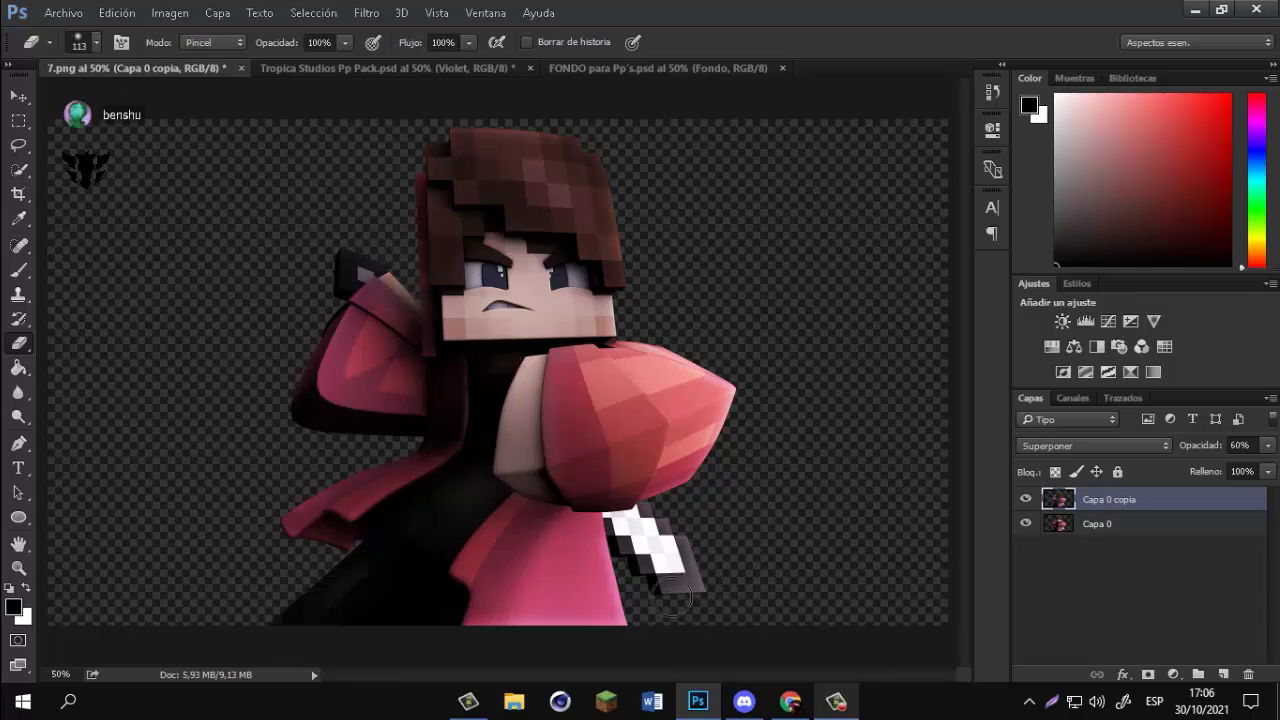
left_click_drag(626, 518, 648, 556)
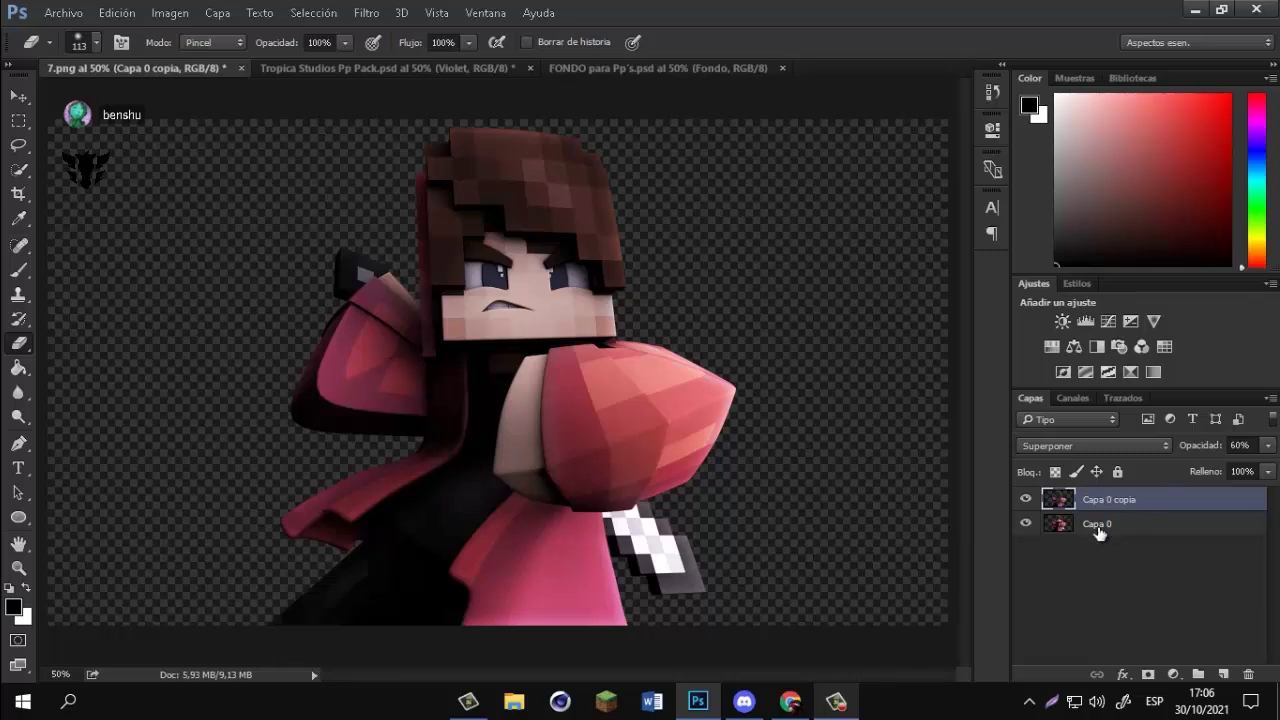
left_click(1136, 525)
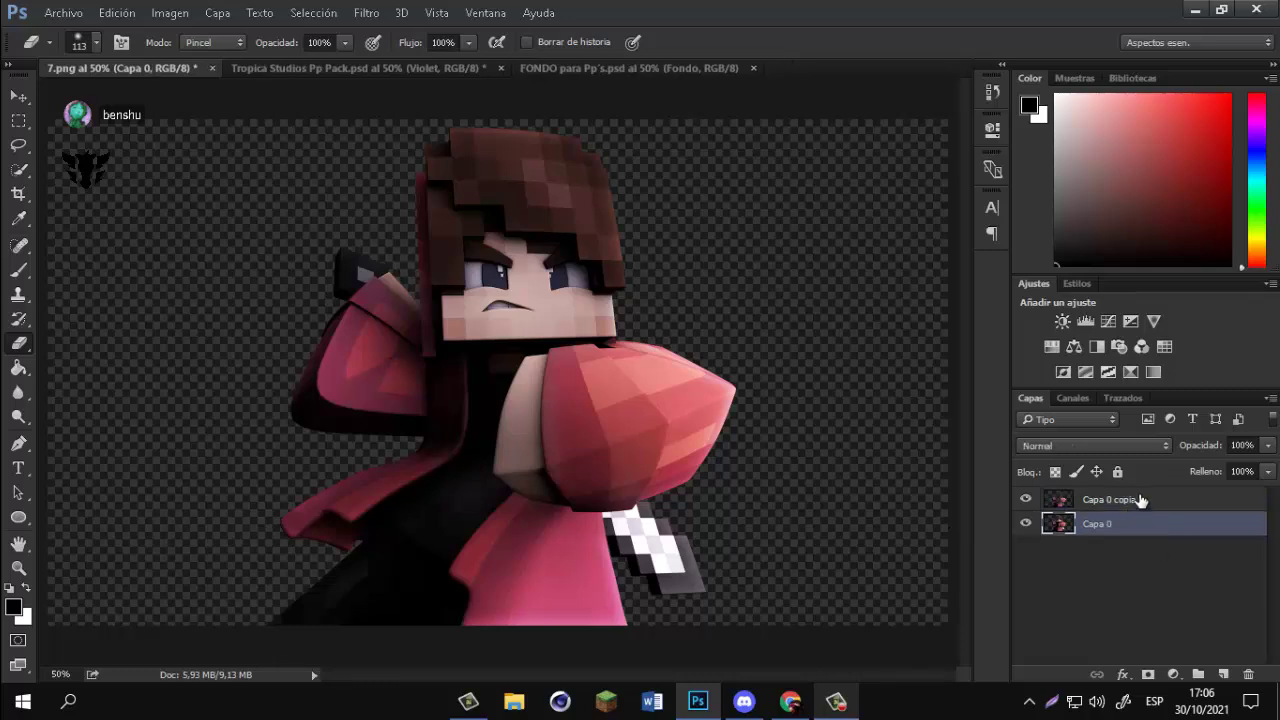
left_click(1139, 502)
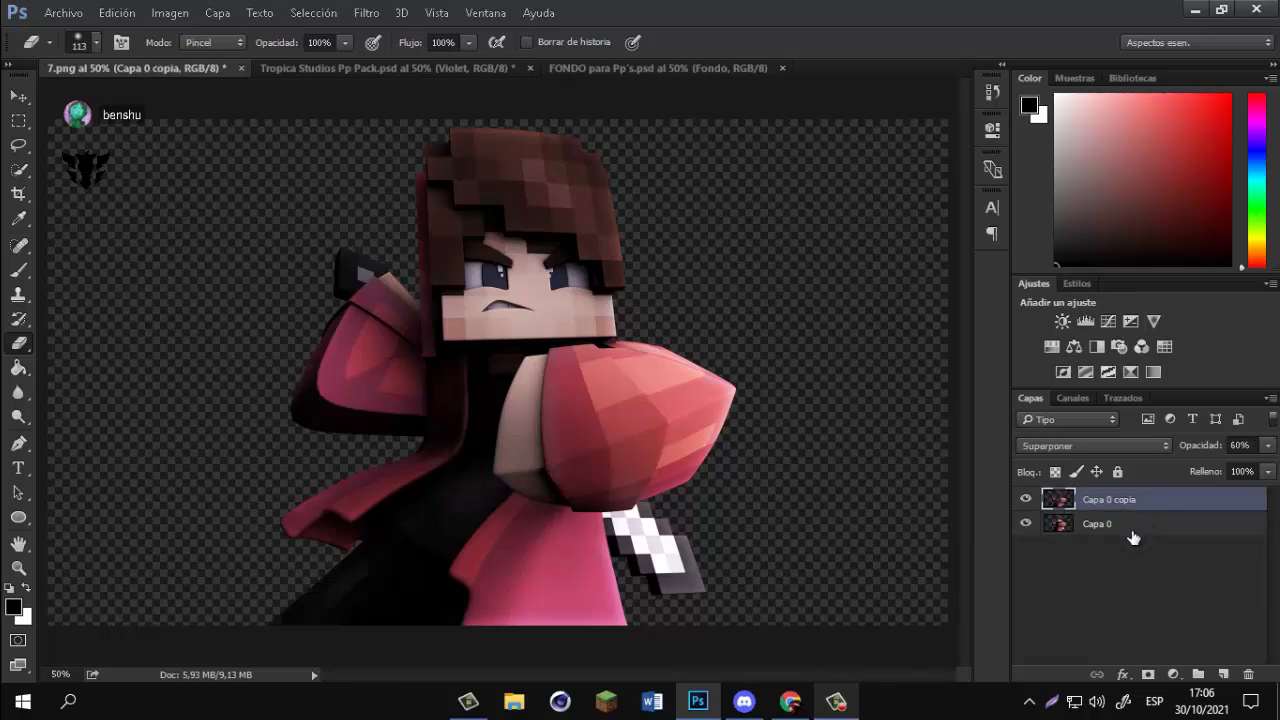
Duplicate Capa 0 and move the new copy to the top of the layer stack.
left_click(1132, 531)
key("ctrl+j")
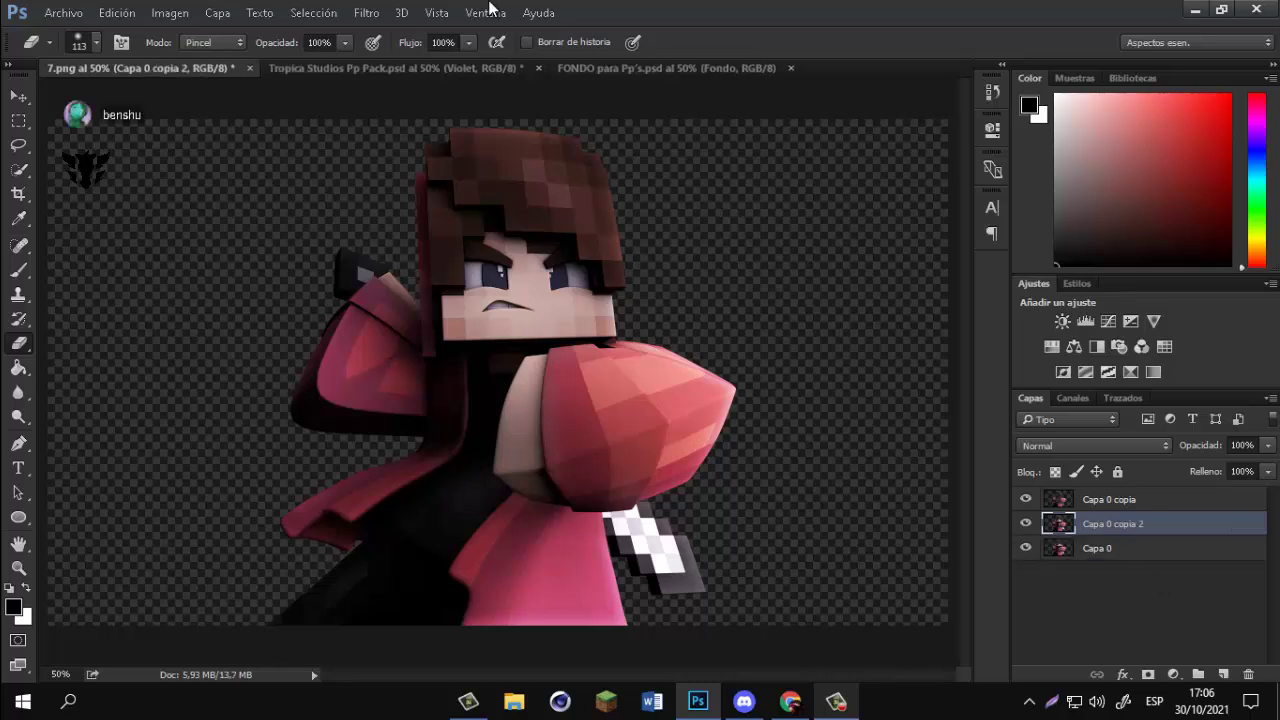
left_click_drag(1131, 523, 1130, 492)
Apply only Bordes resplandecientes from the filter gallery to Capa 0 copia 2, with Anchura de borde 1, Brillo de borde 13 and Suavizado 1.
left_click(366, 12)
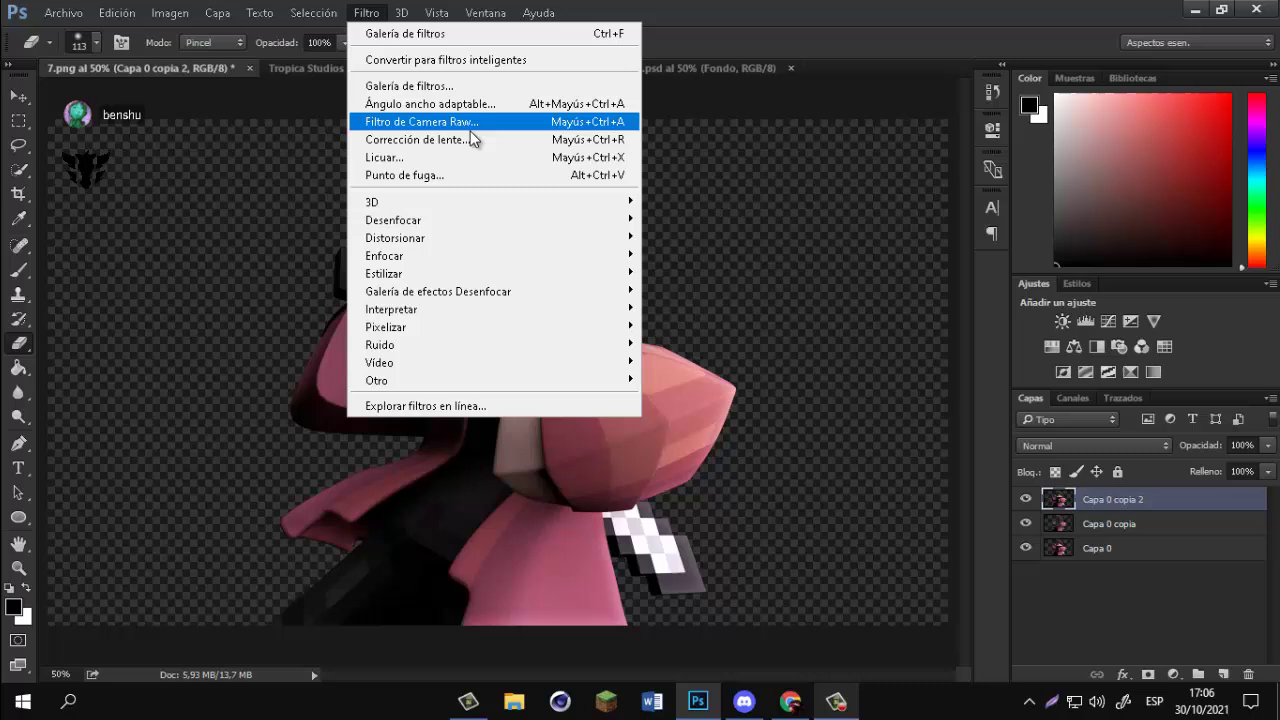
left_click(420, 86)
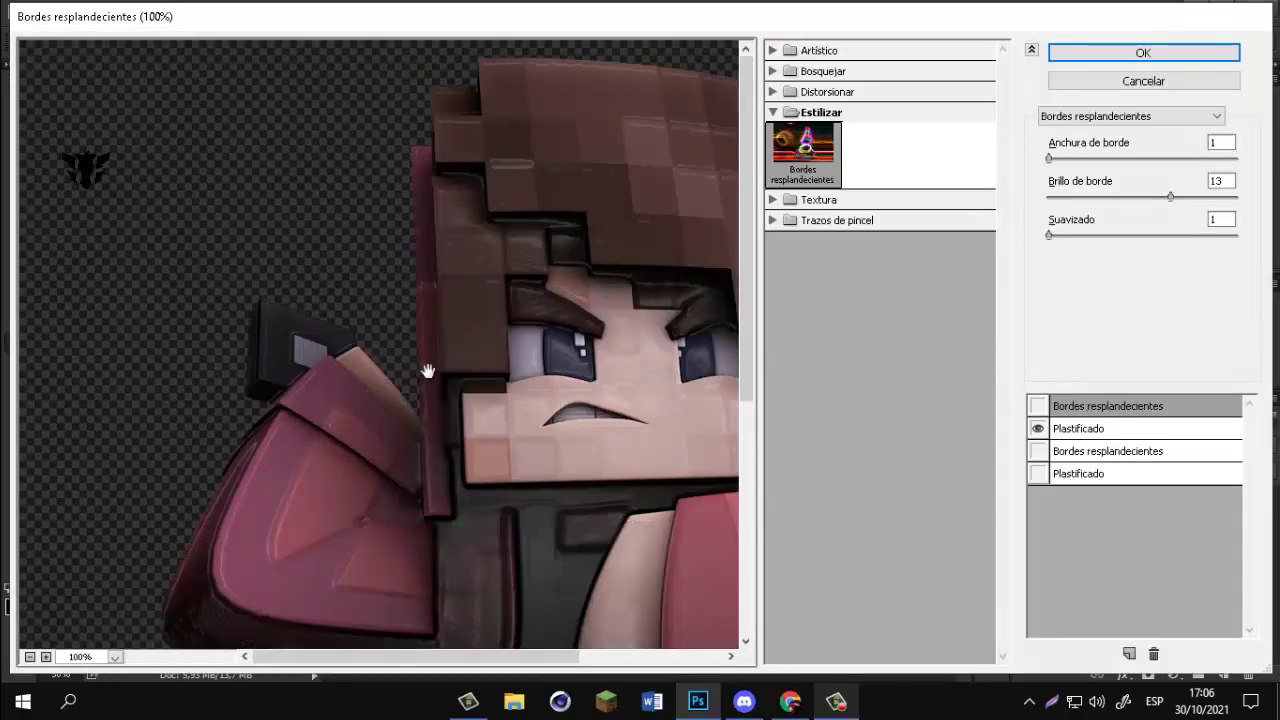
left_click_drag(604, 406, 373, 412)
left_click(1038, 405)
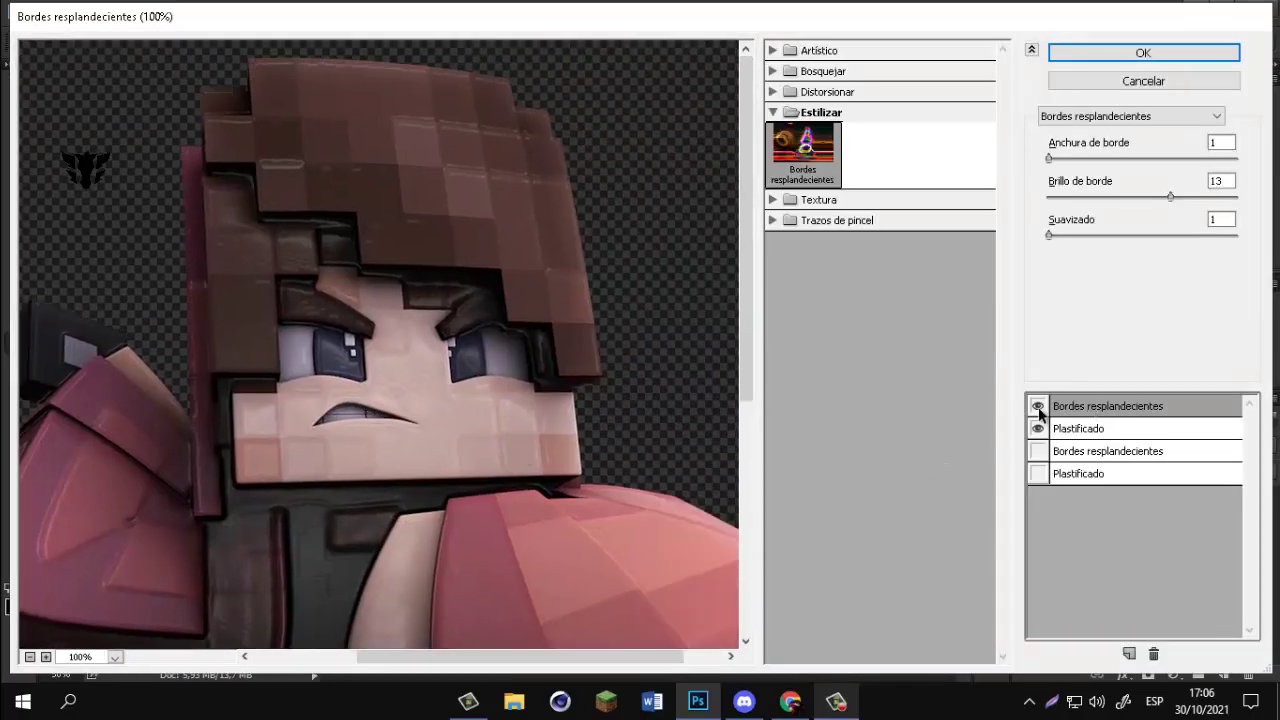
left_click_drag(436, 417, 379, 456)
left_click_drag(630, 412, 682, 421)
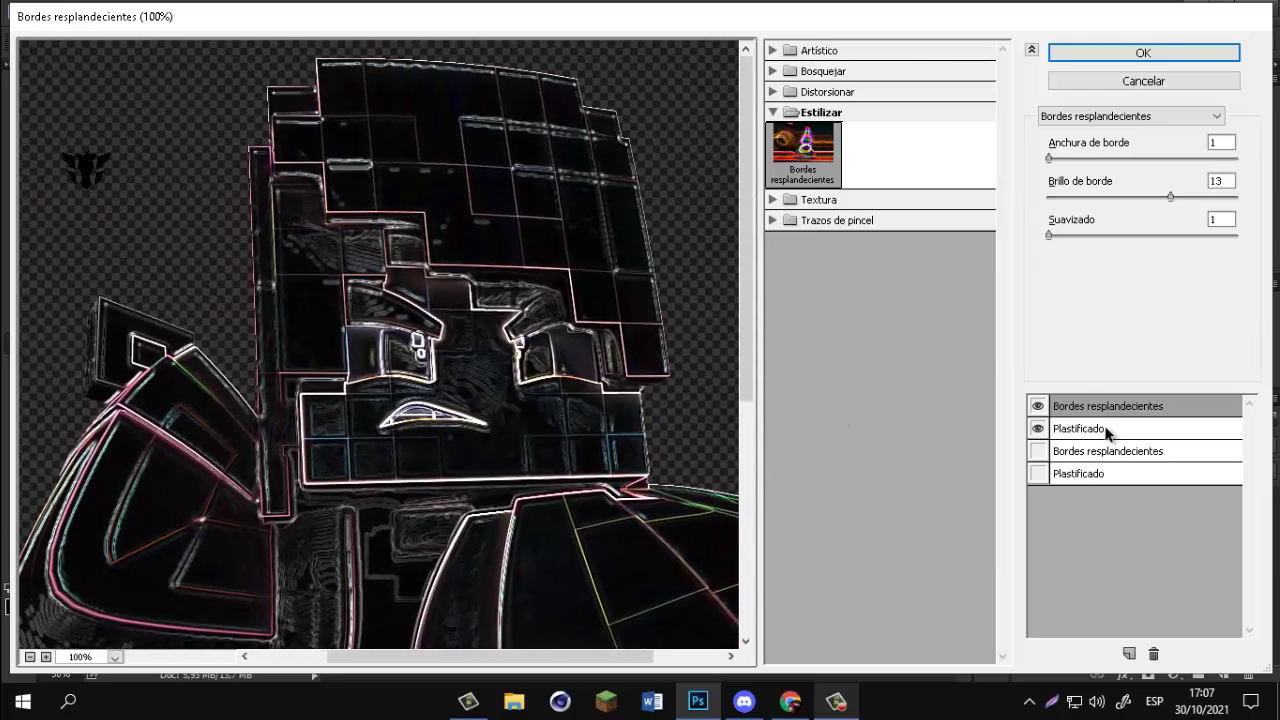
left_click(1038, 428)
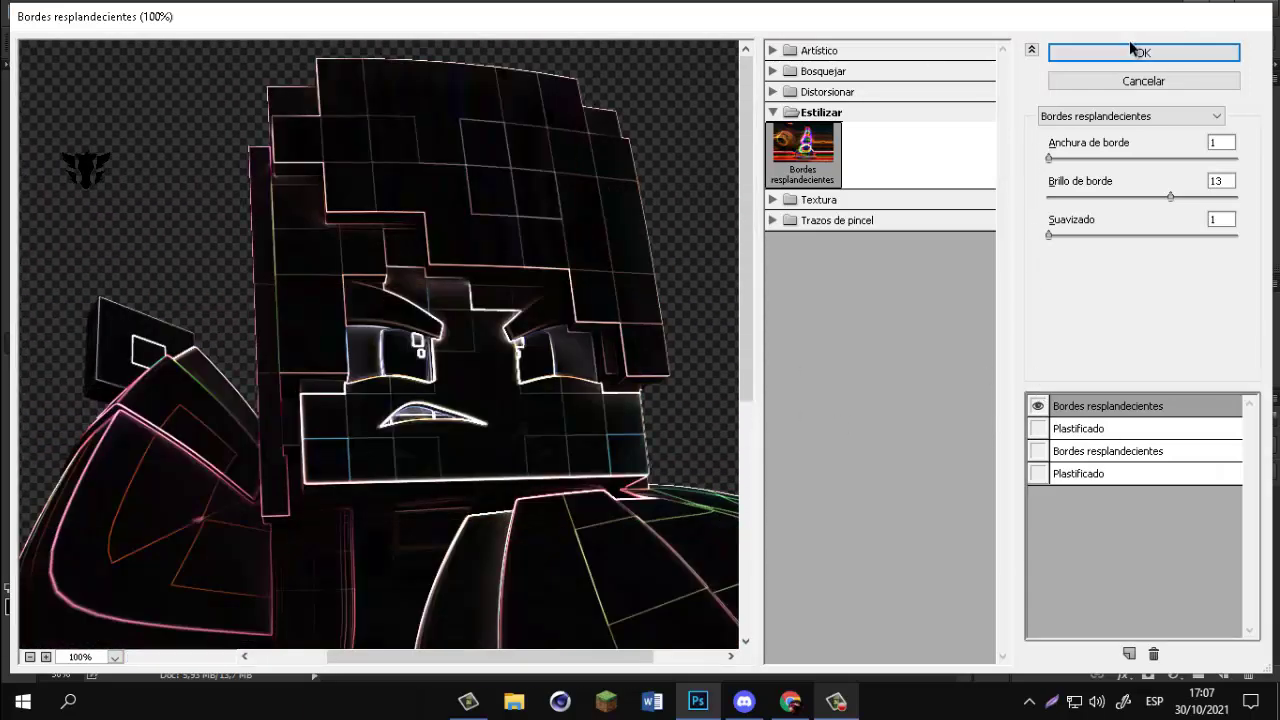
left_click(1068, 52)
Set Capa 0 copia 2 to Sobreexpos. lineal (Añadir) and colorize it with Tono 355 and Saturación 47.
left_click(1062, 445)
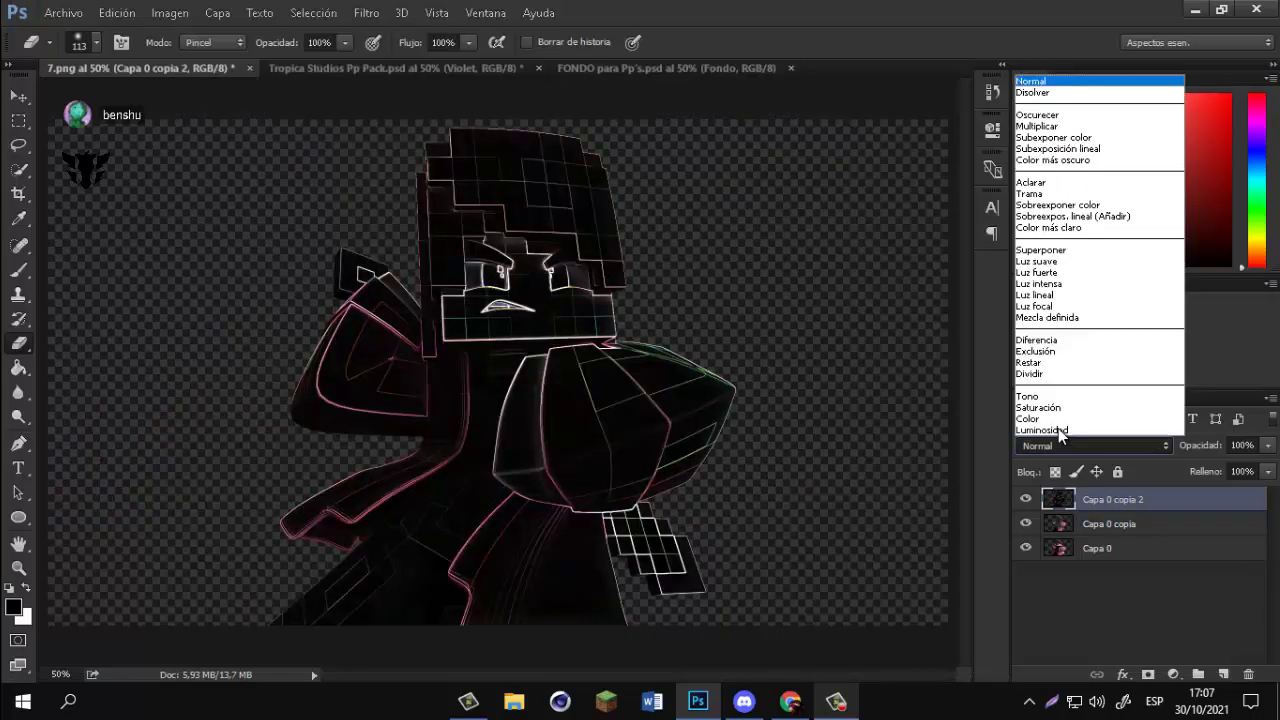
left_click(1068, 216)
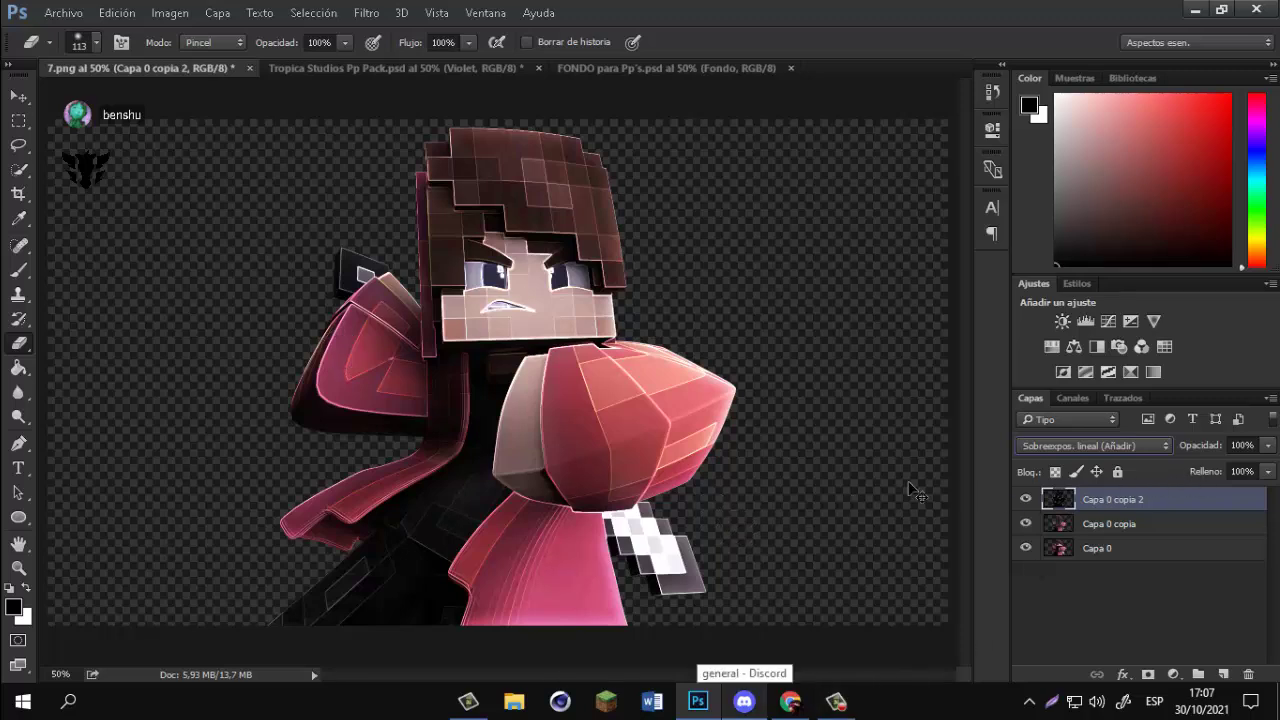
key("ctrl+u")
left_click(1142, 382)
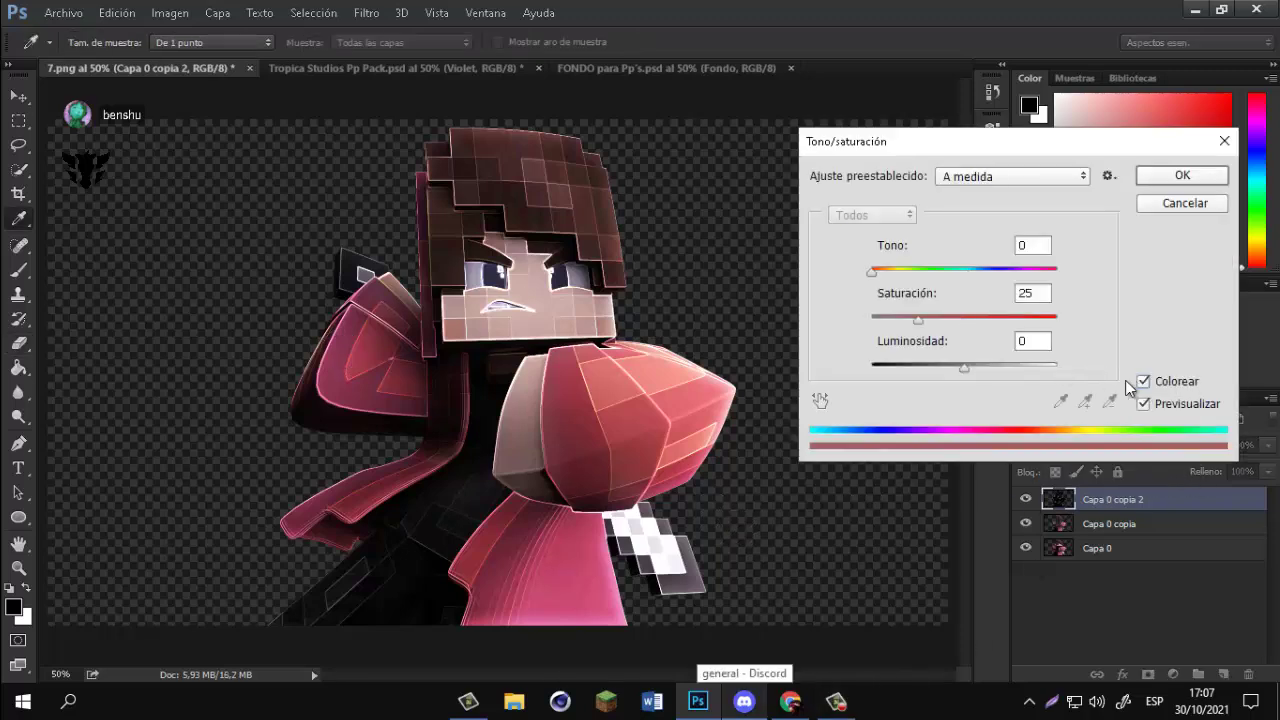
mouse_move(943, 317)
left_mouse_down()
mouse_move(978, 320)
mouse_move(958, 326)
left_mouse_up()
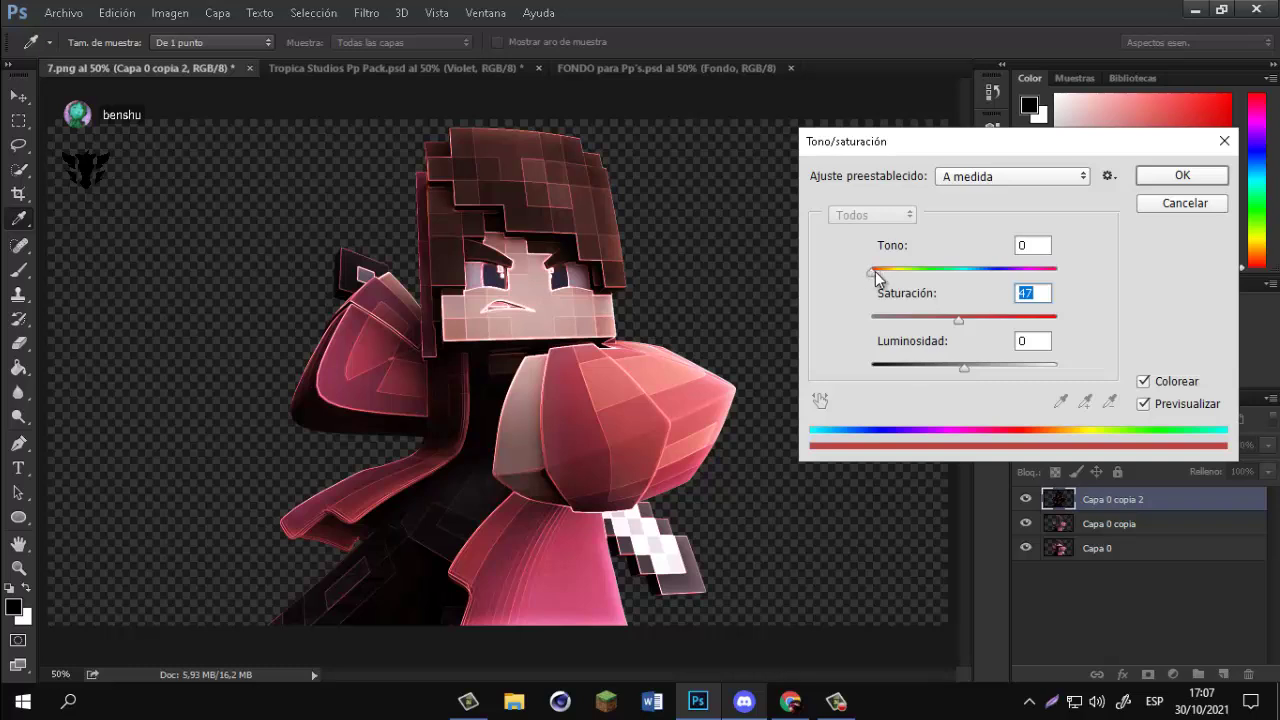
left_click_drag(875, 272, 1058, 287)
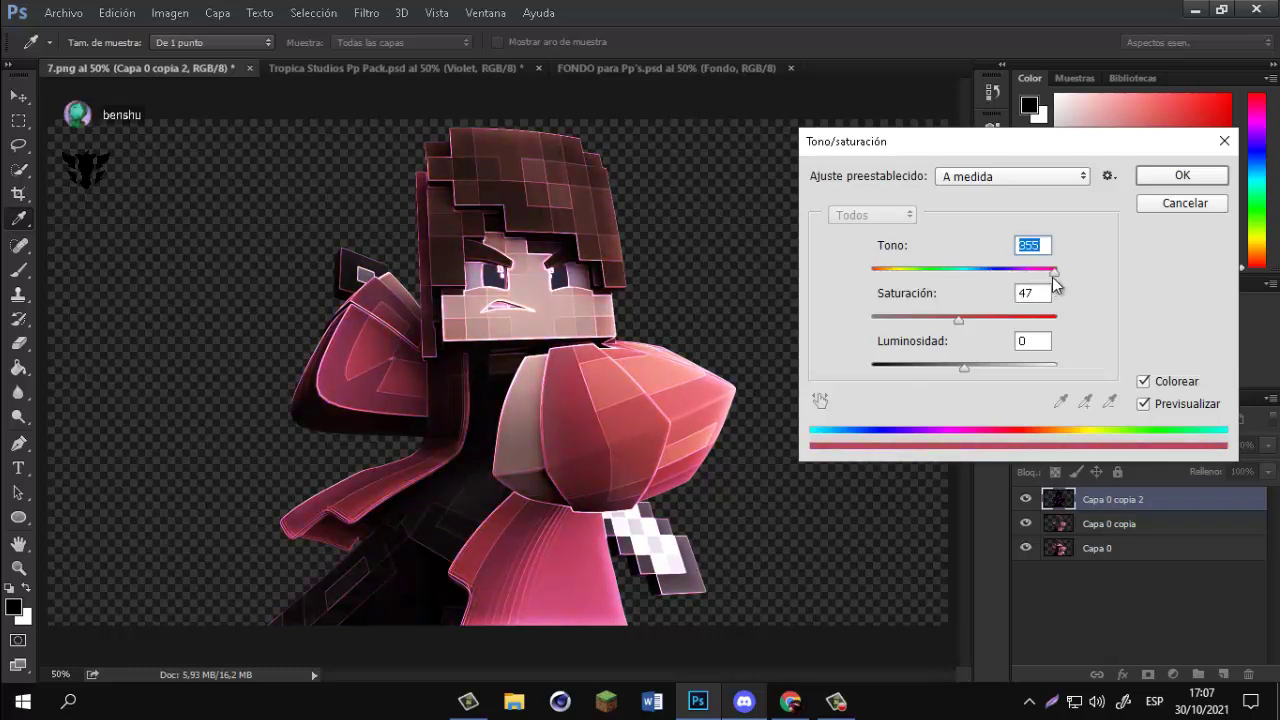
left_click(1158, 178)
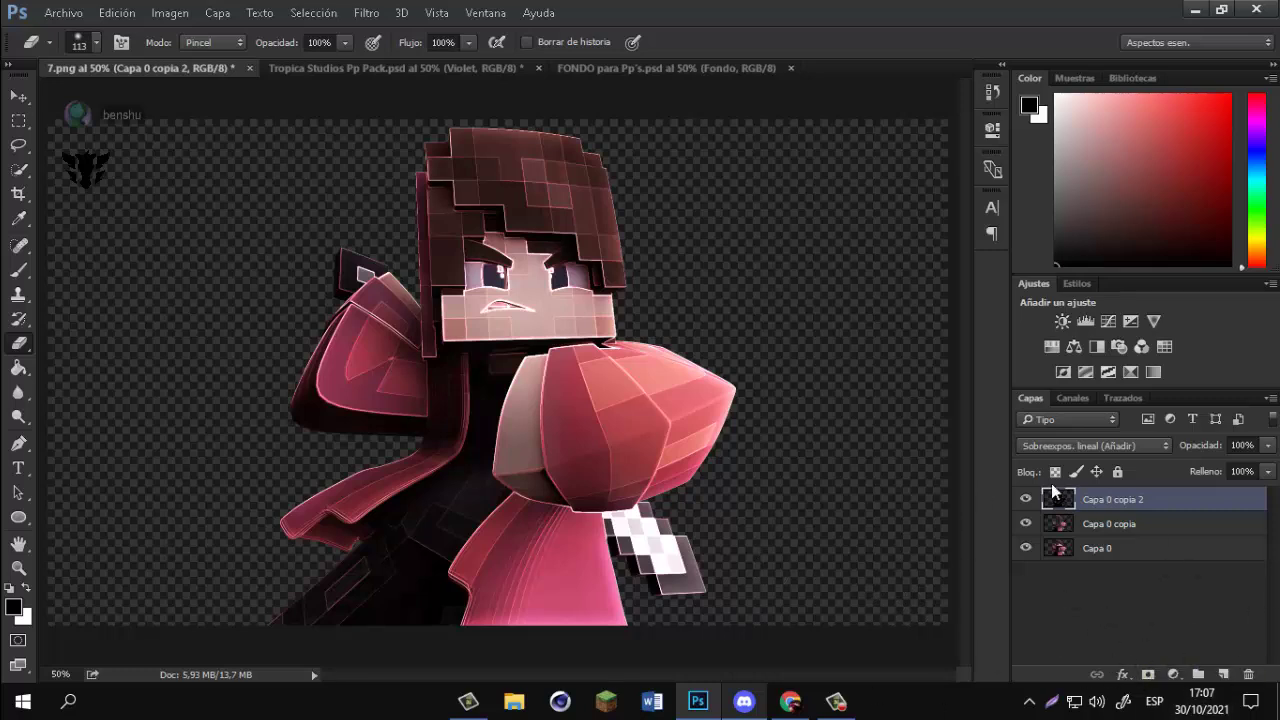
Add a layer mask to Capa 0 copia 2 and fill it with black.
left_click(1148, 674)
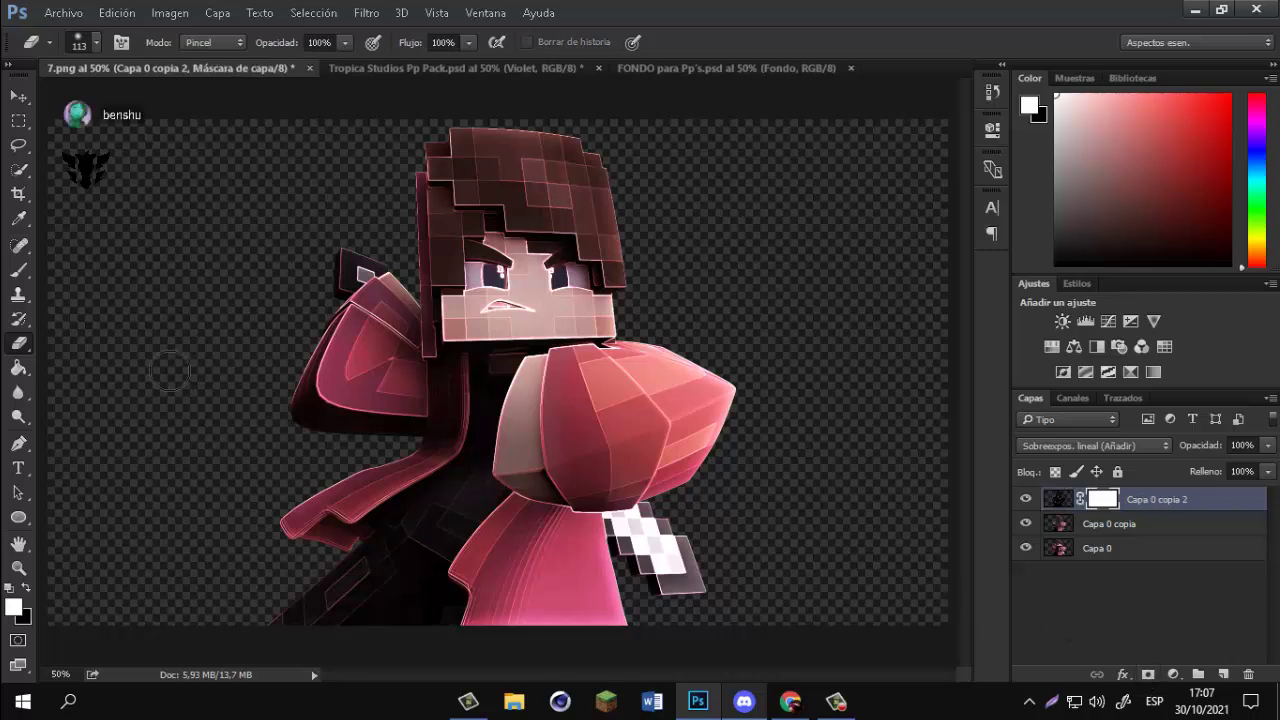
left_click(17, 367)
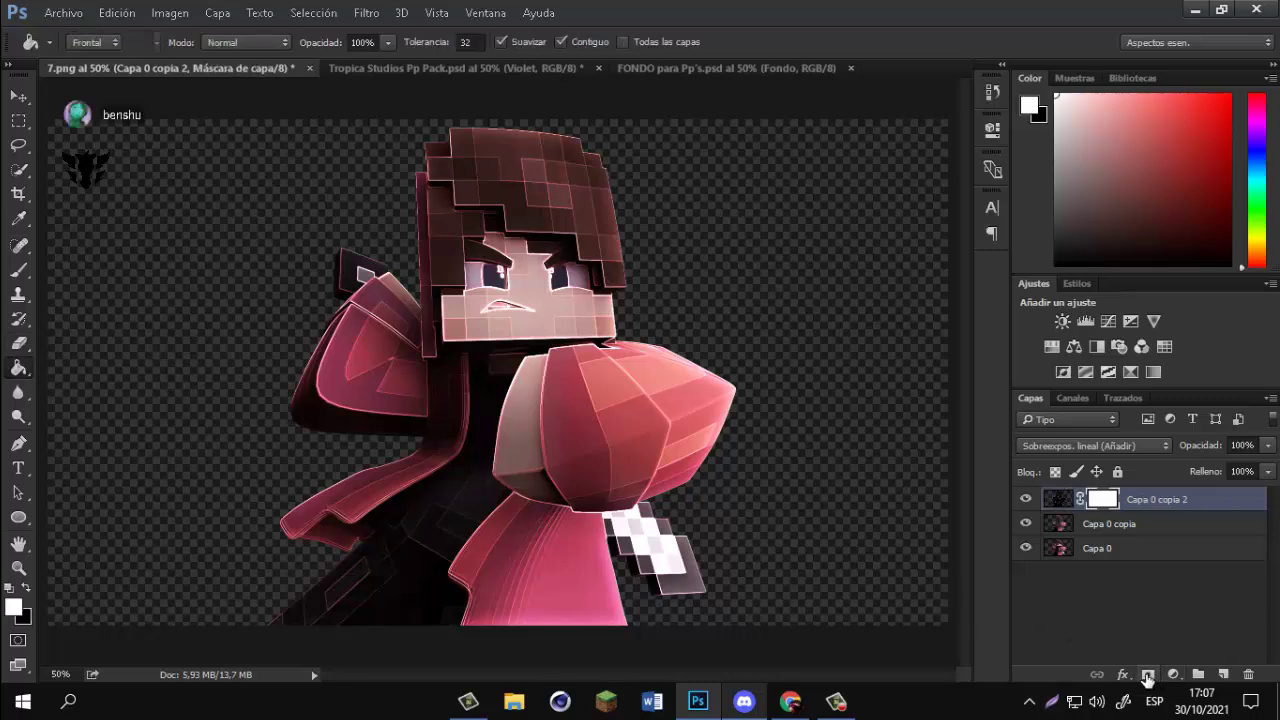
left_click(27, 588)
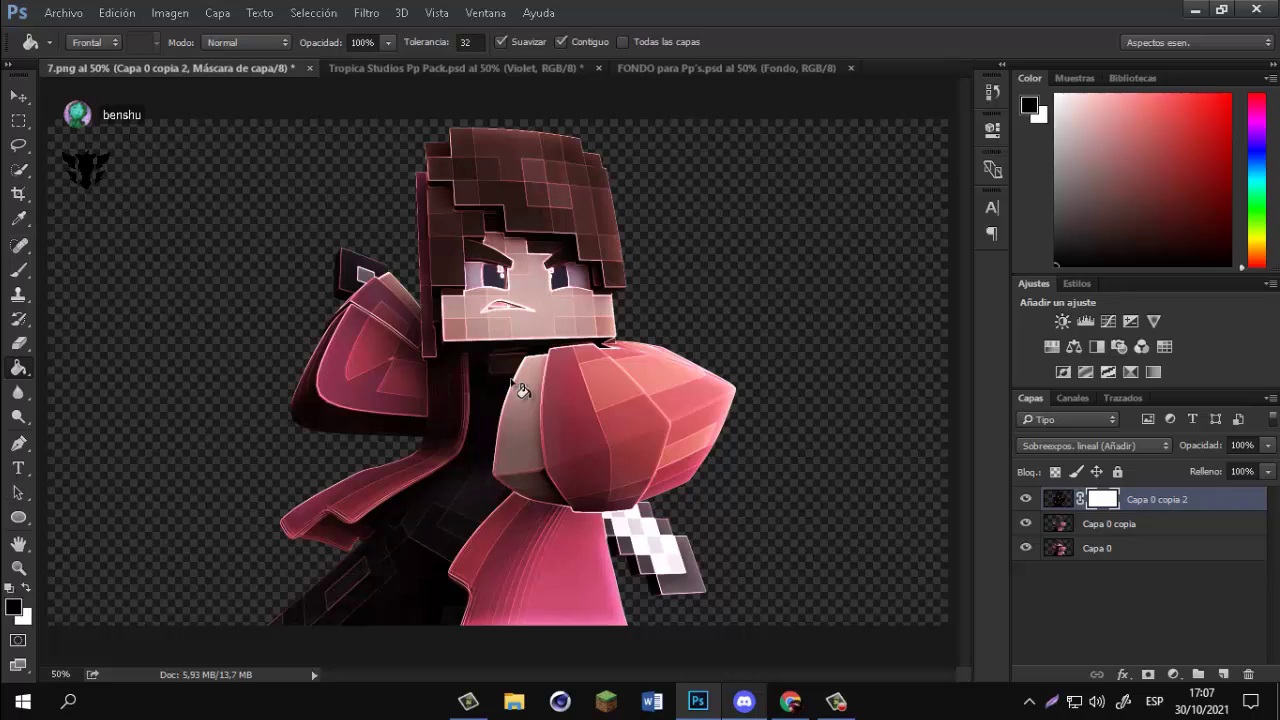
left_click(528, 396)
Paint white on the mask with a size 69 brush to reveal the glowing edges on the hair, sleeves, coat and neck area.
left_click(18, 270)
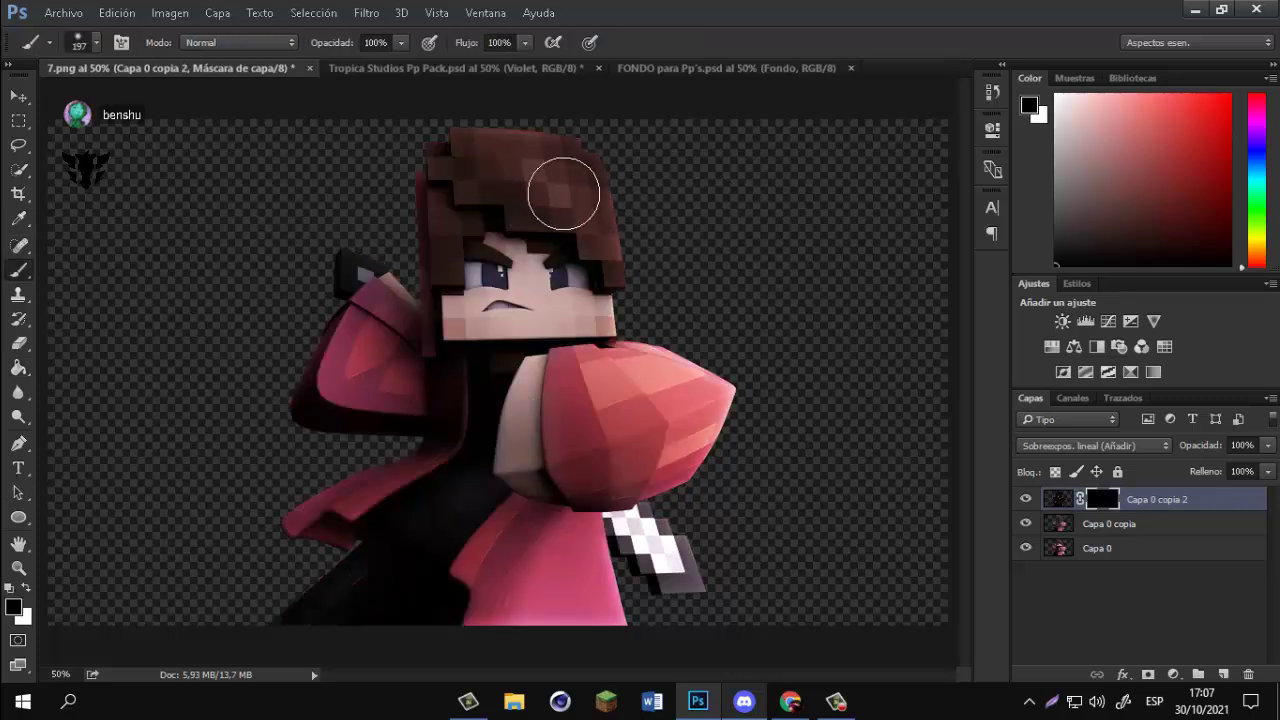
left_click_drag(564, 198, 543, 192)
key("x")
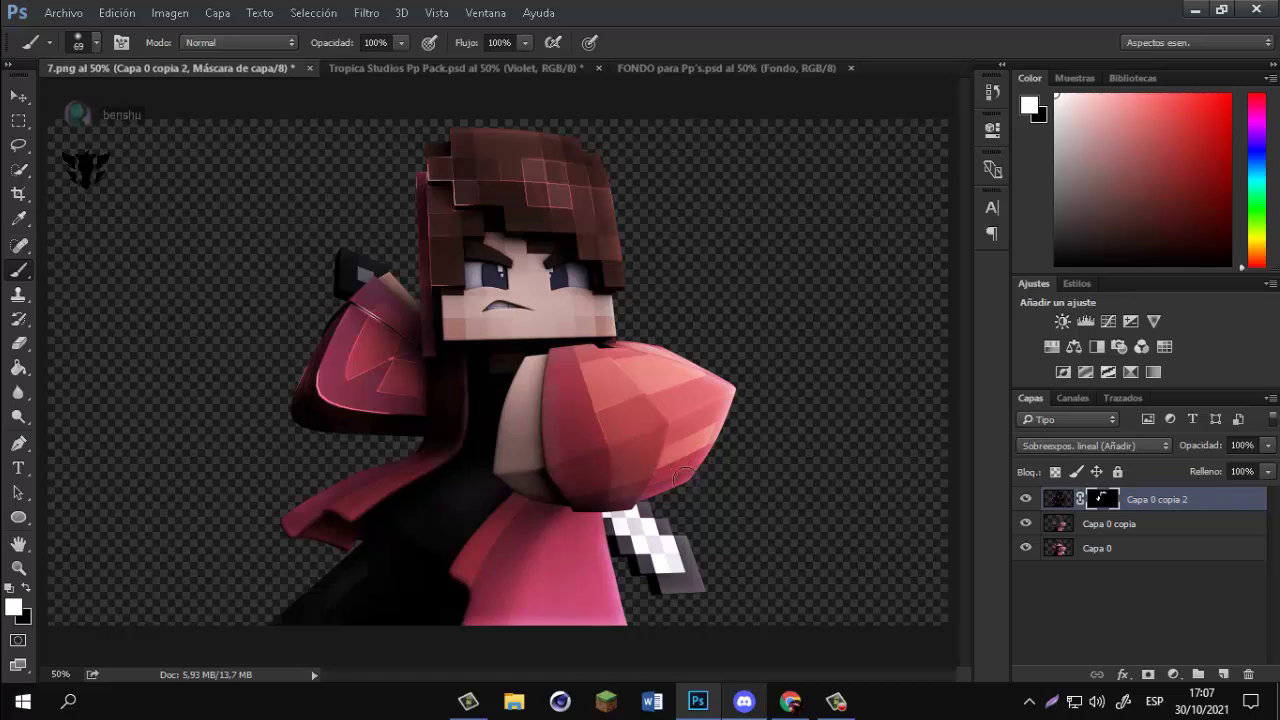
left_click_drag(556, 577, 517, 560)
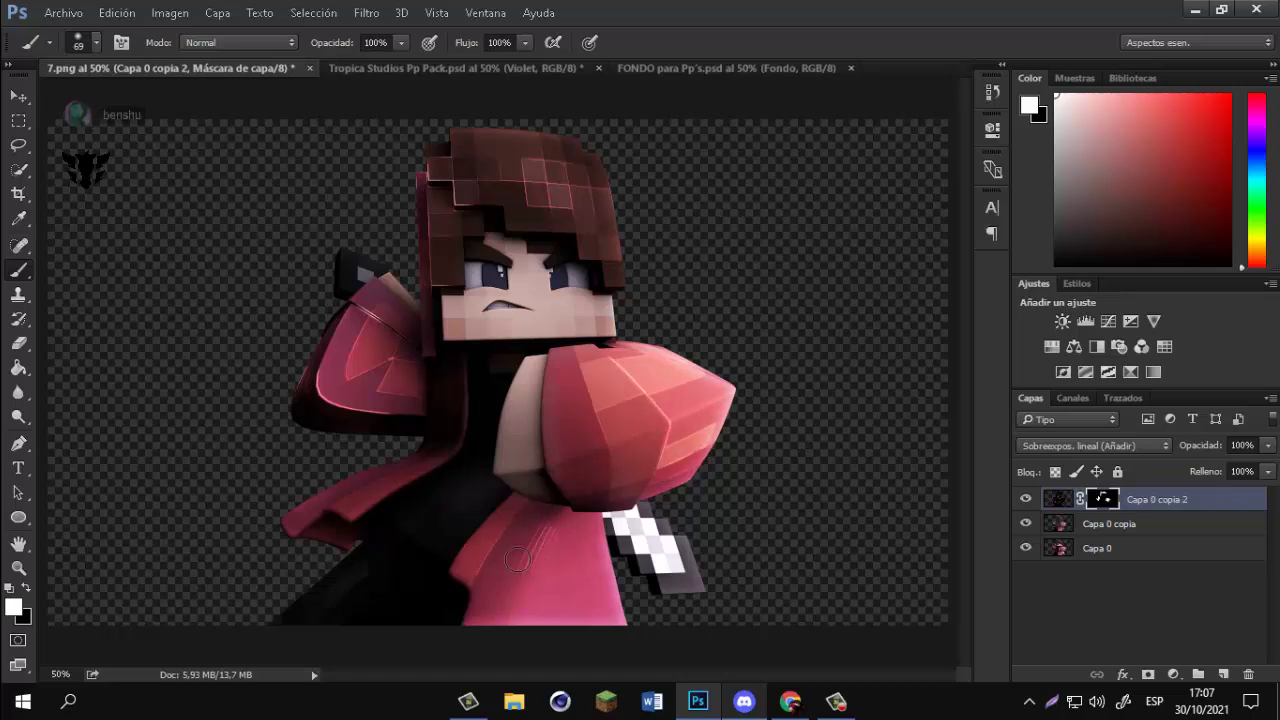
left_click_drag(636, 537, 638, 543)
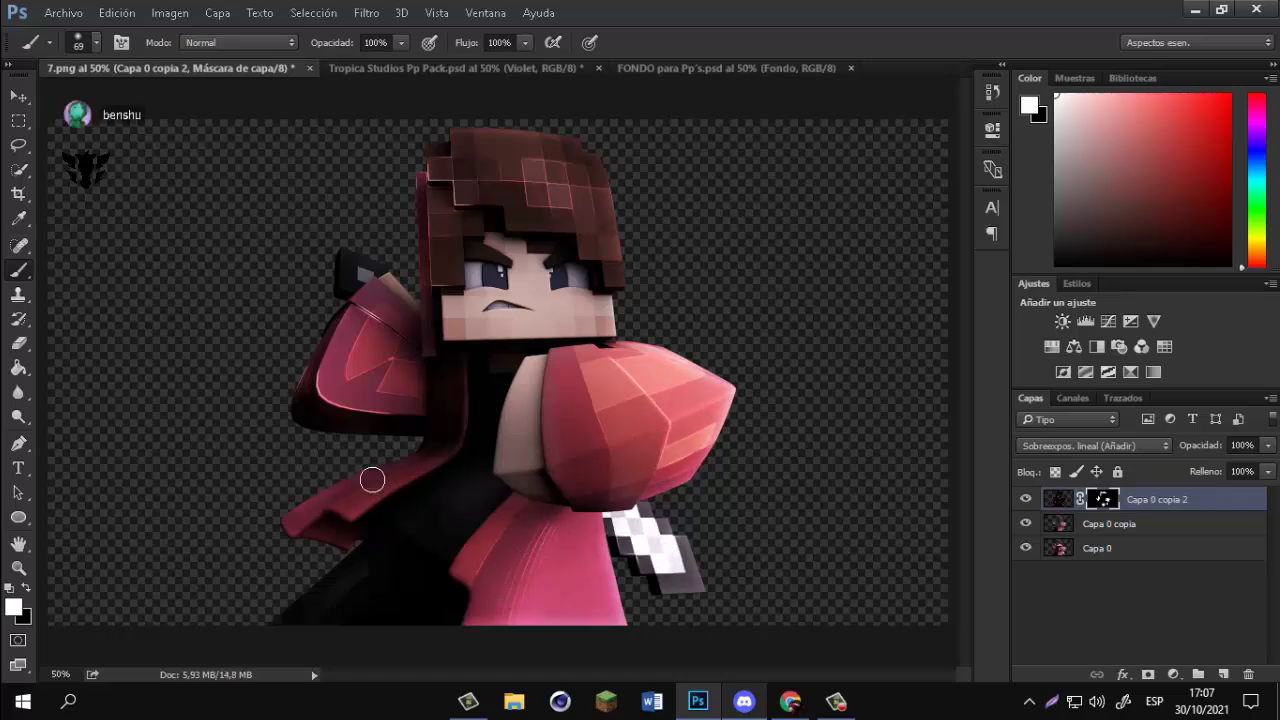
left_click_drag(372, 480, 420, 460)
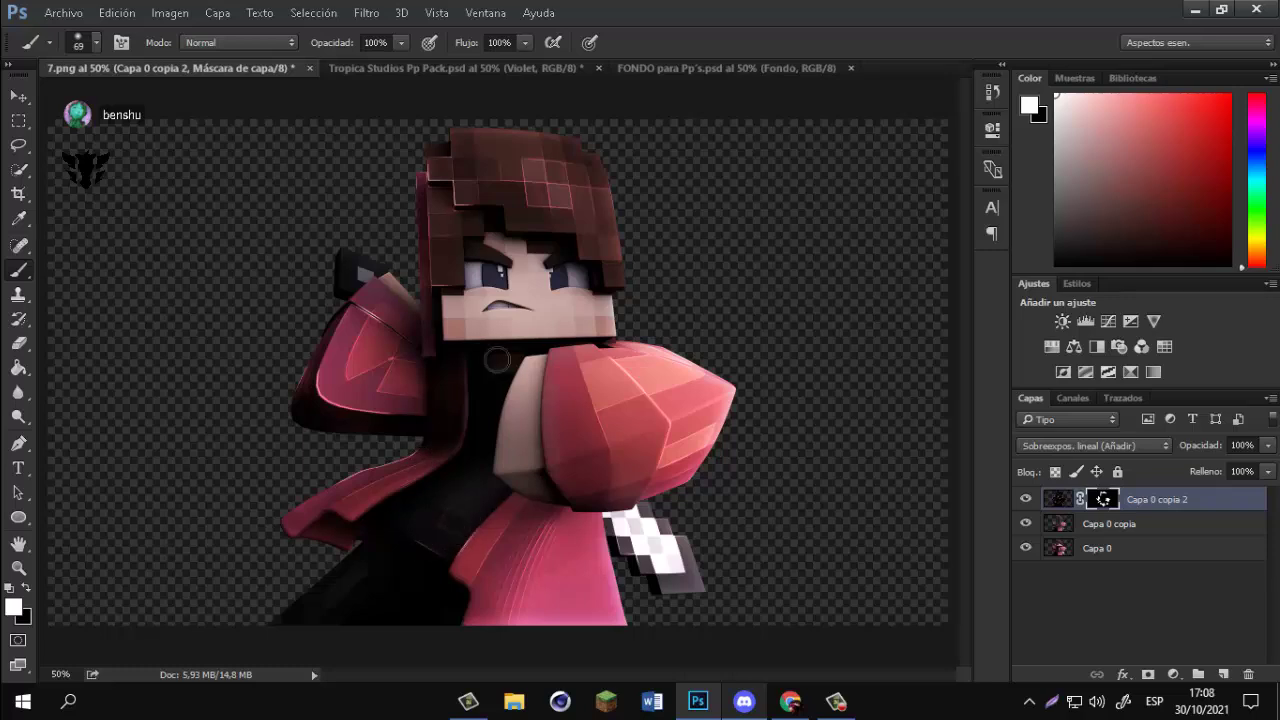
left_click_drag(497, 360, 528, 382)
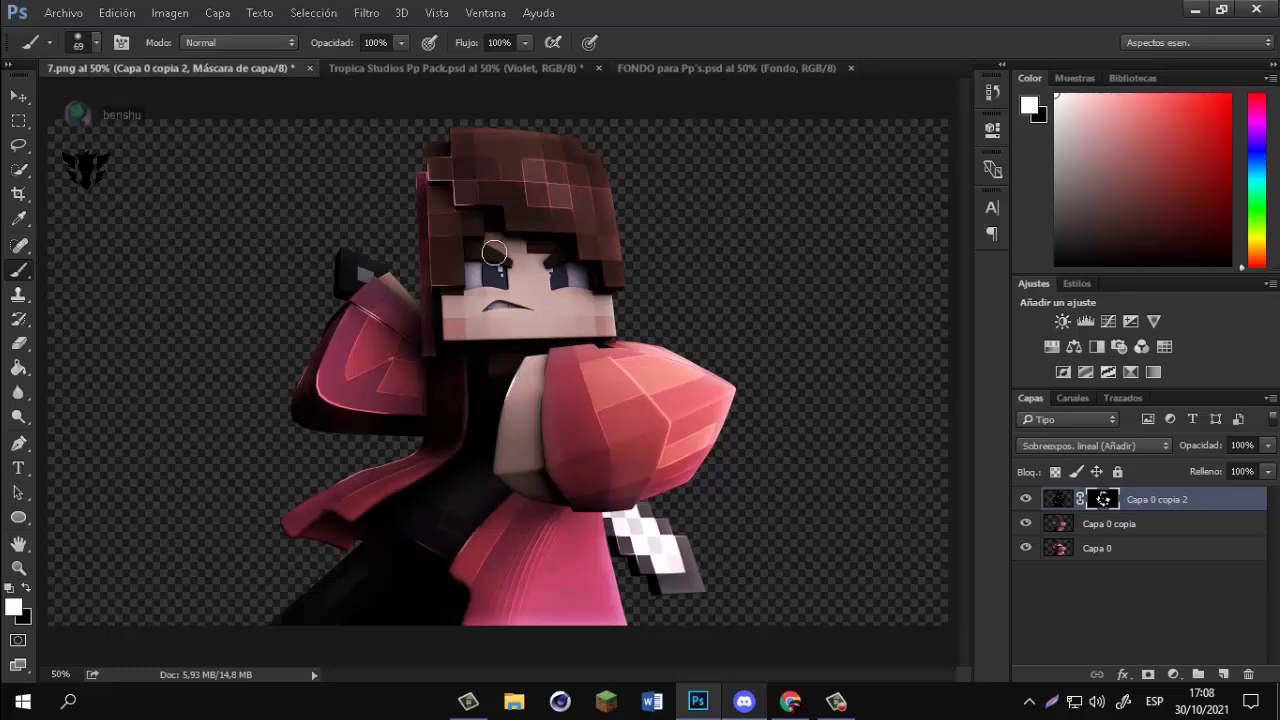
Try to reveal the glowing edge along one eyebrow on the mask with a size 36 brush.
scroll(580, 265, "up", 5)
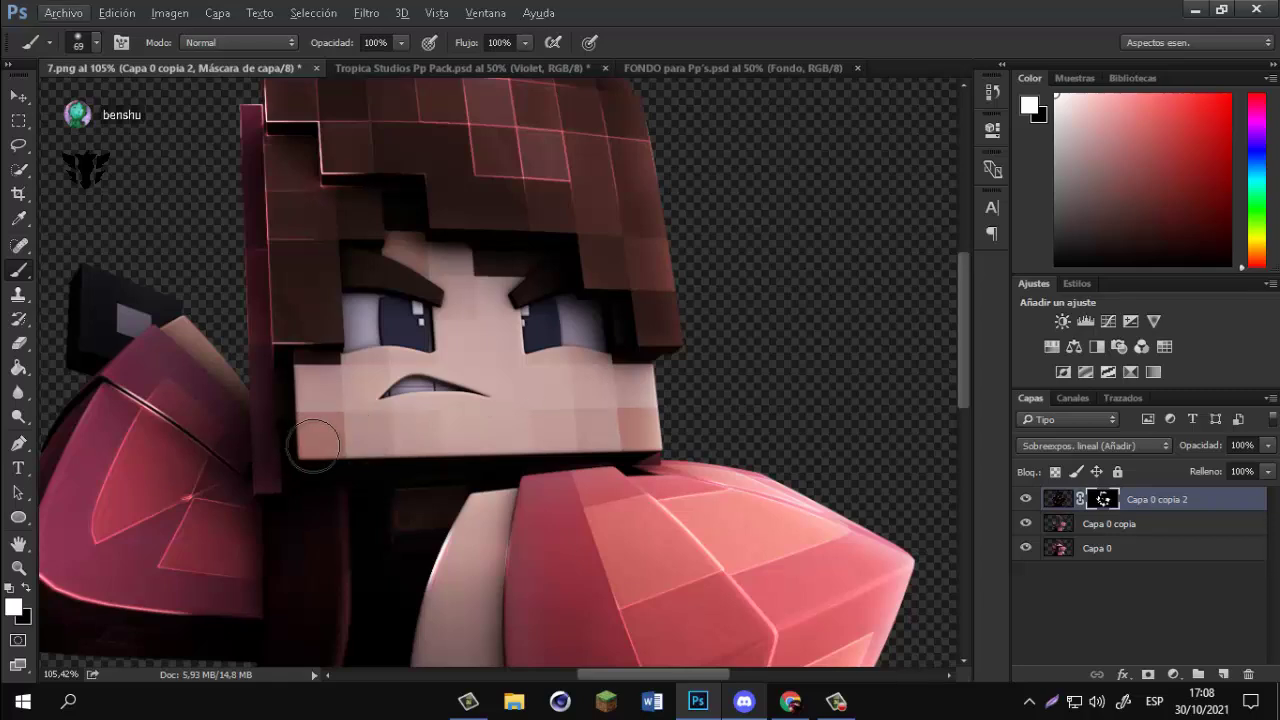
scroll(410, 320, "up", 3)
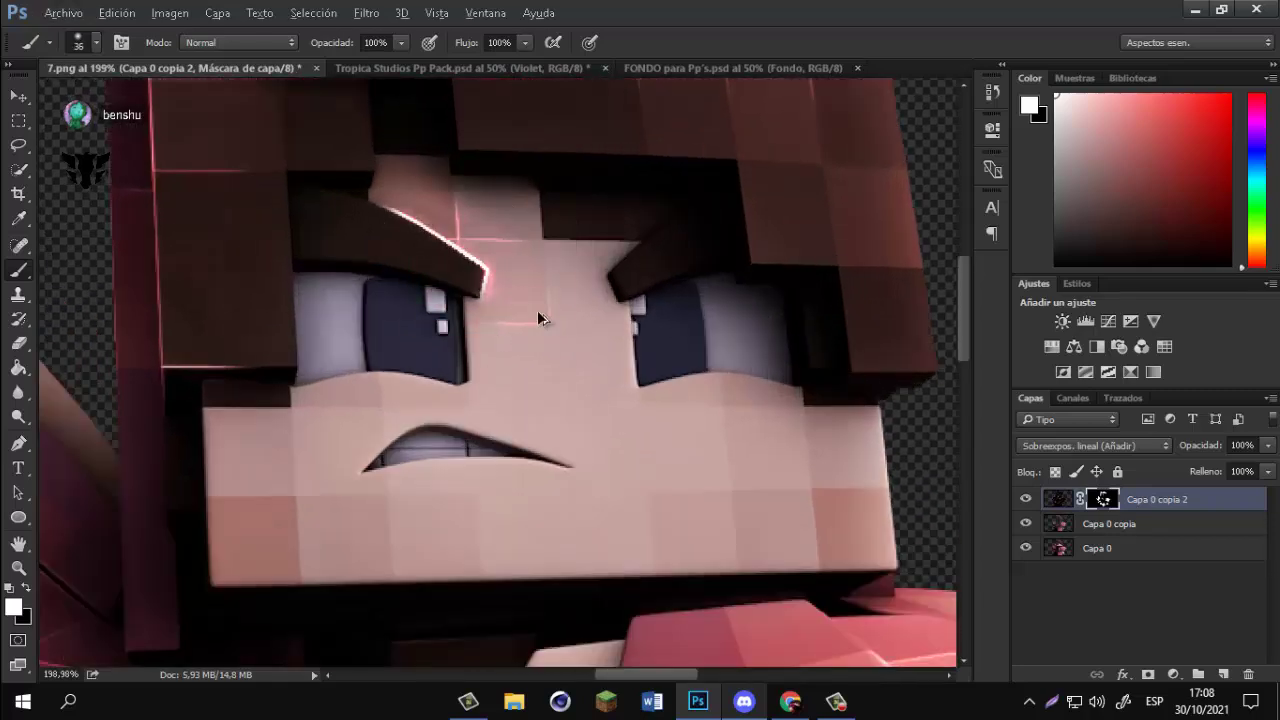
scroll(526, 262, "down", 4)
scroll(525, 268, "down", 2)
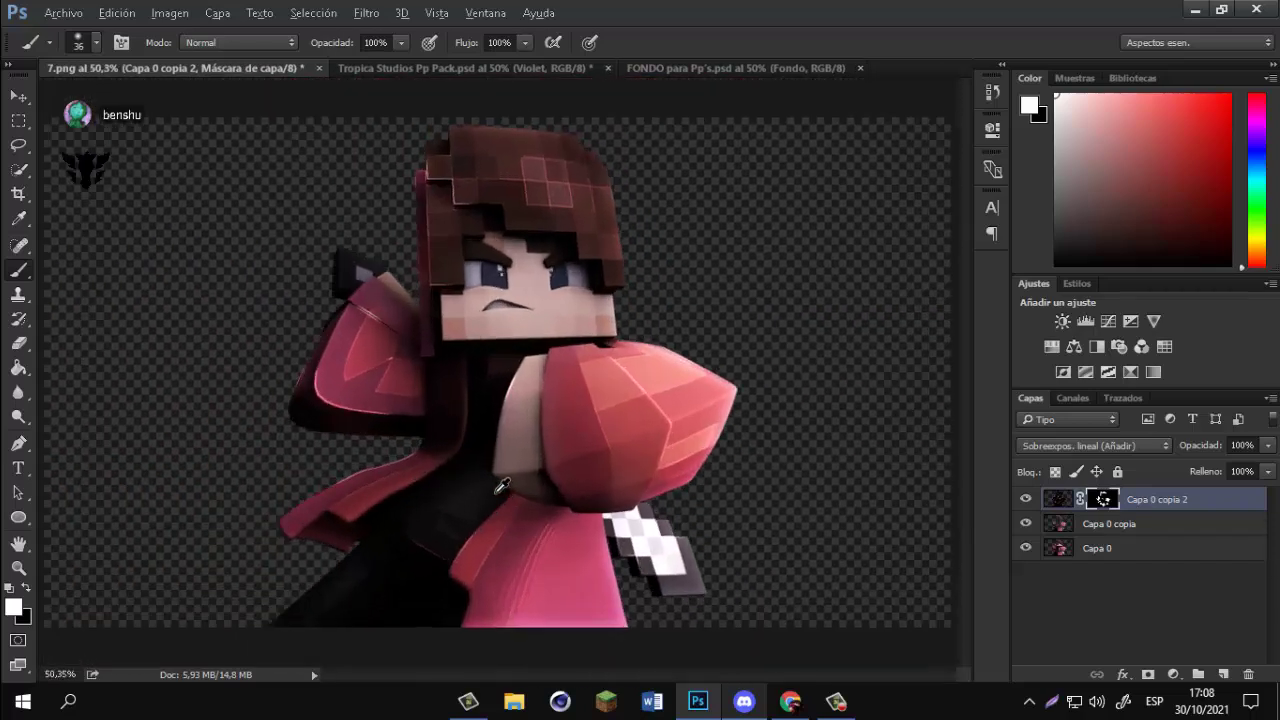
Reveal more glowing edges on the trousers and hair by painting white on the mask with brush sizes 79 and 119.
scroll(385, 572, "up", 1)
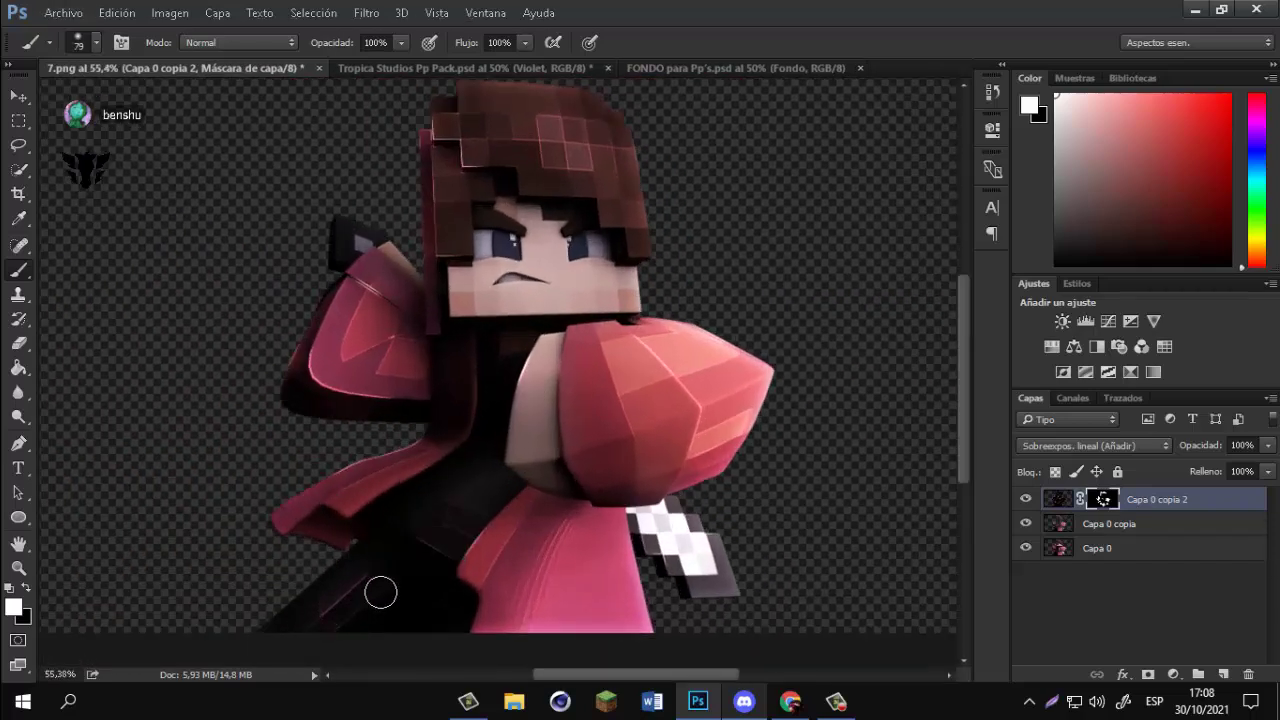
scroll(481, 450, "down", 2)
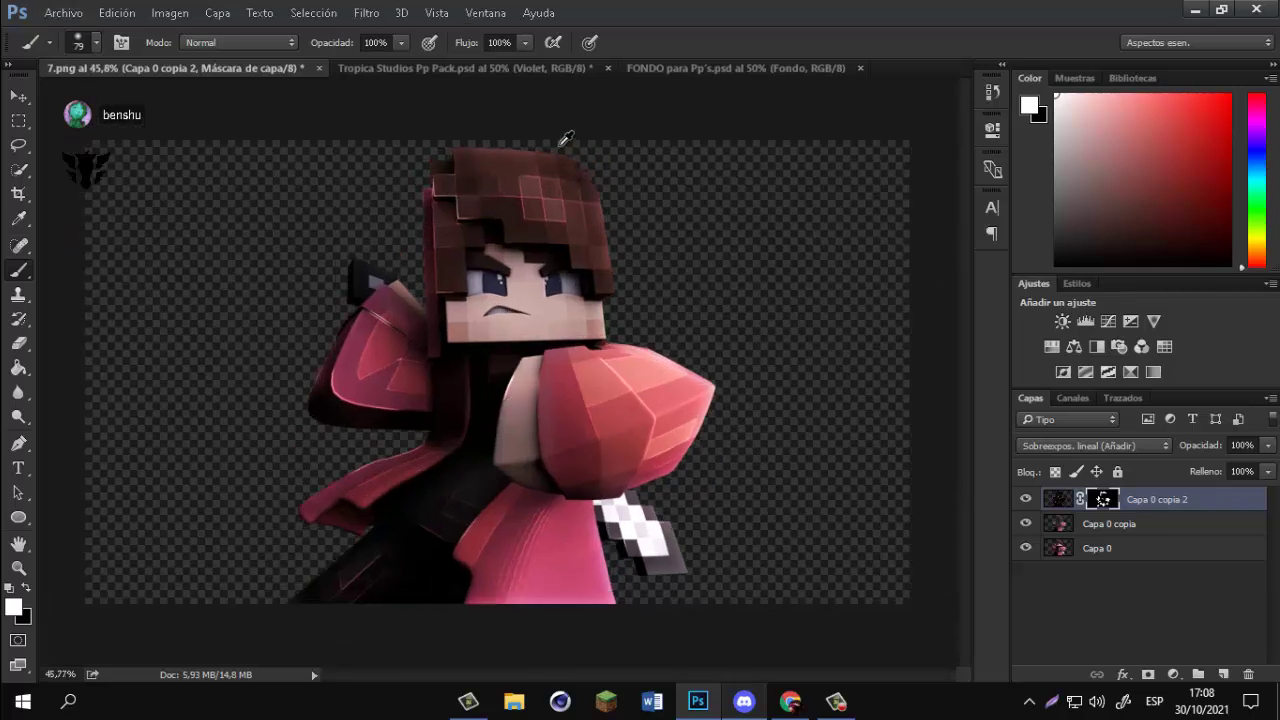
scroll(563, 134, "up", 1)
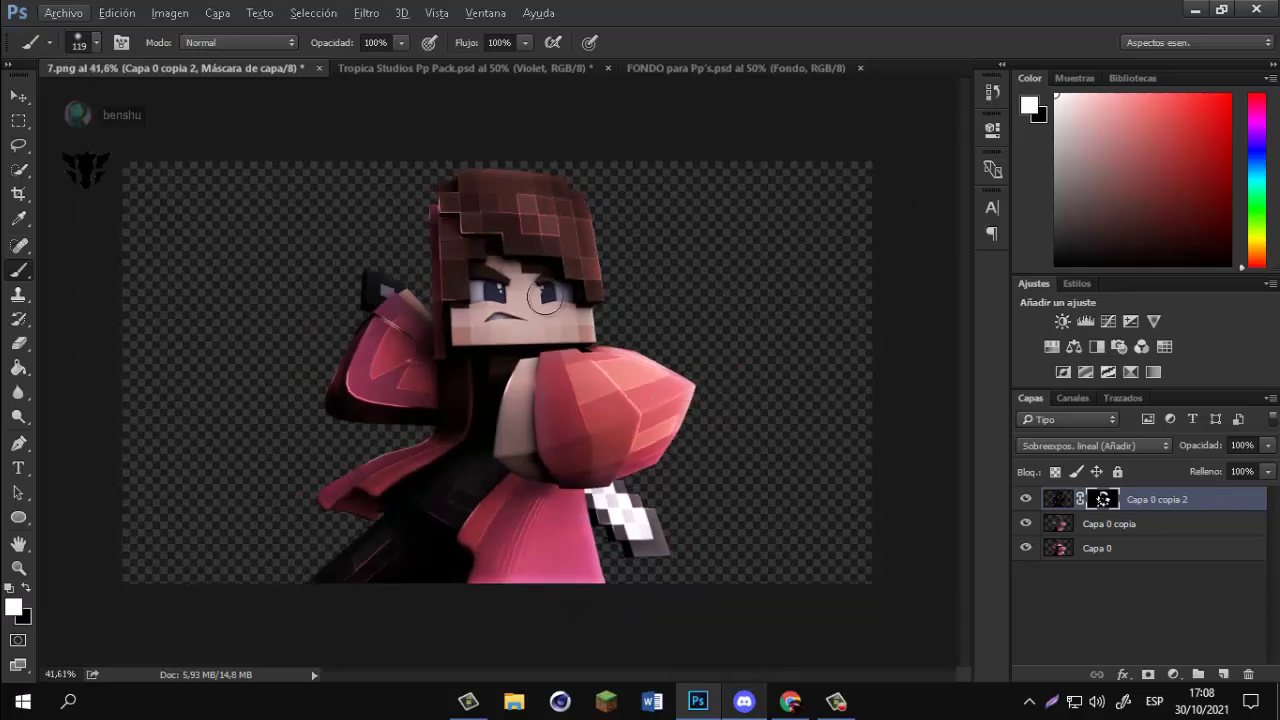
scroll(483, 379, "down", 1)
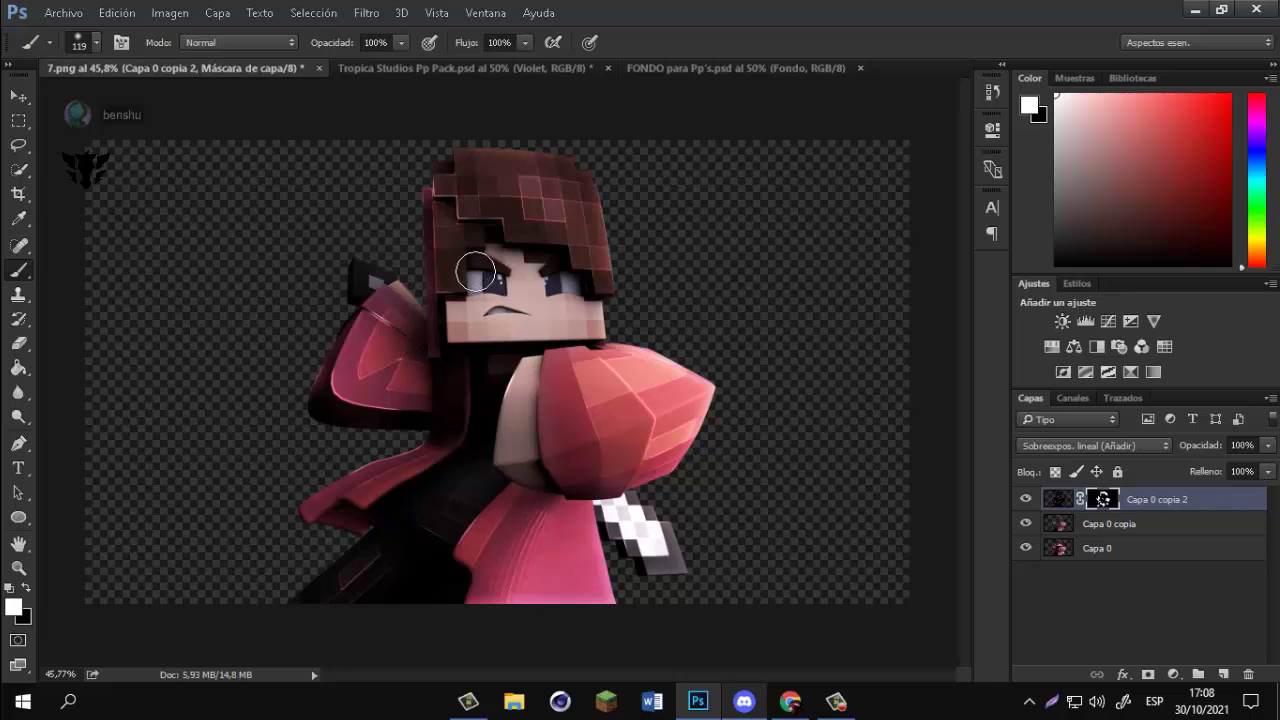
scroll(492, 272, "up", 1)
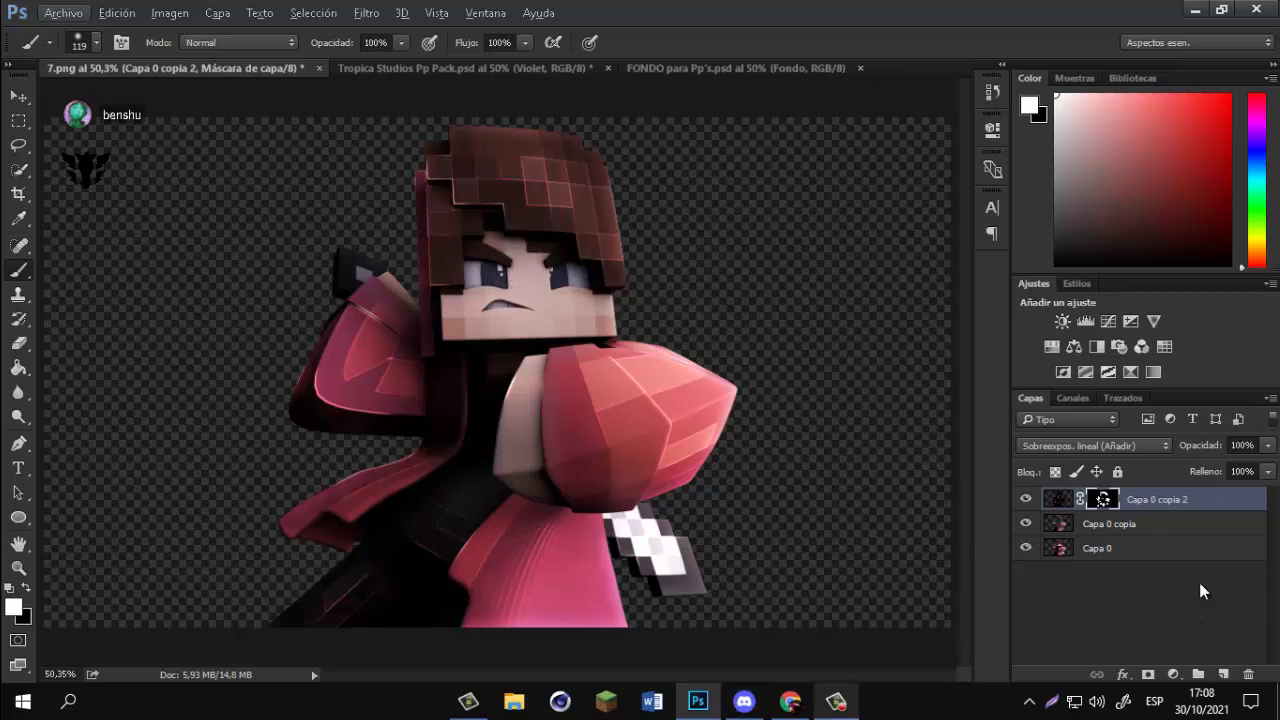
Add a new layer on top, and select both dark irises from Capa 0 with the Quick Selection tool at size 15.
left_click(1225, 674)
key("x")
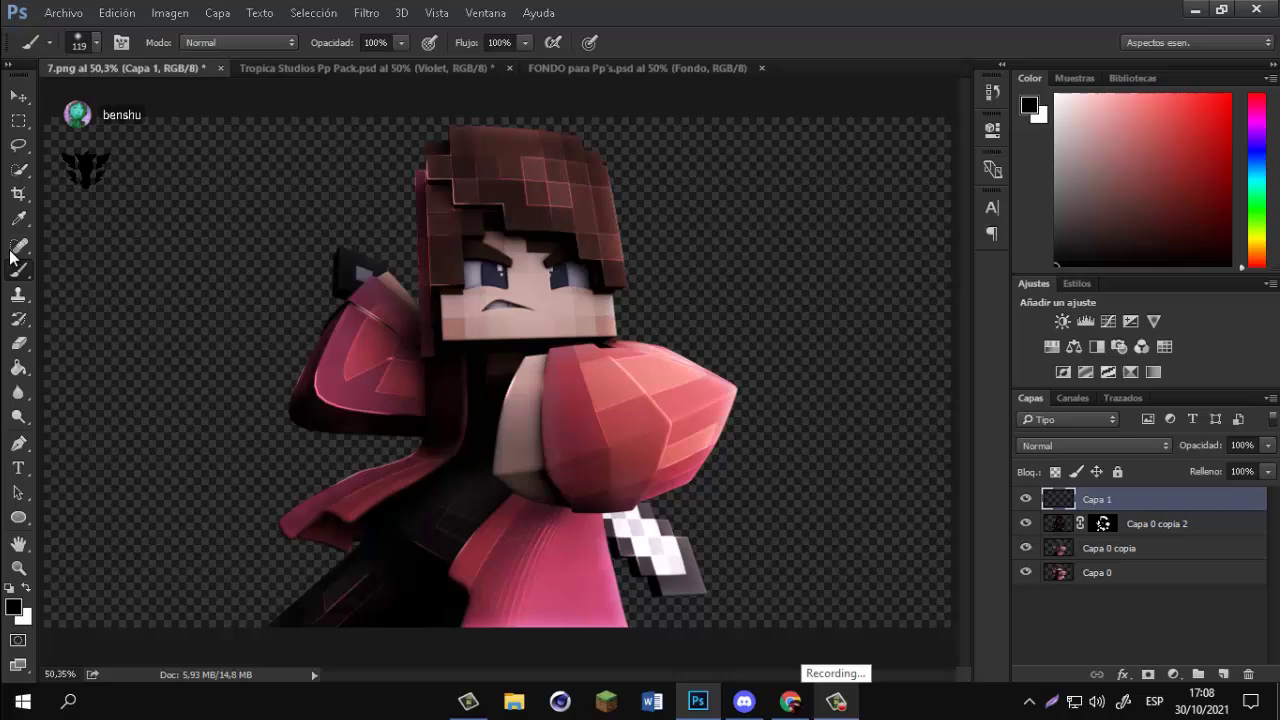
left_click(15, 173)
scroll(539, 206, "up", 8)
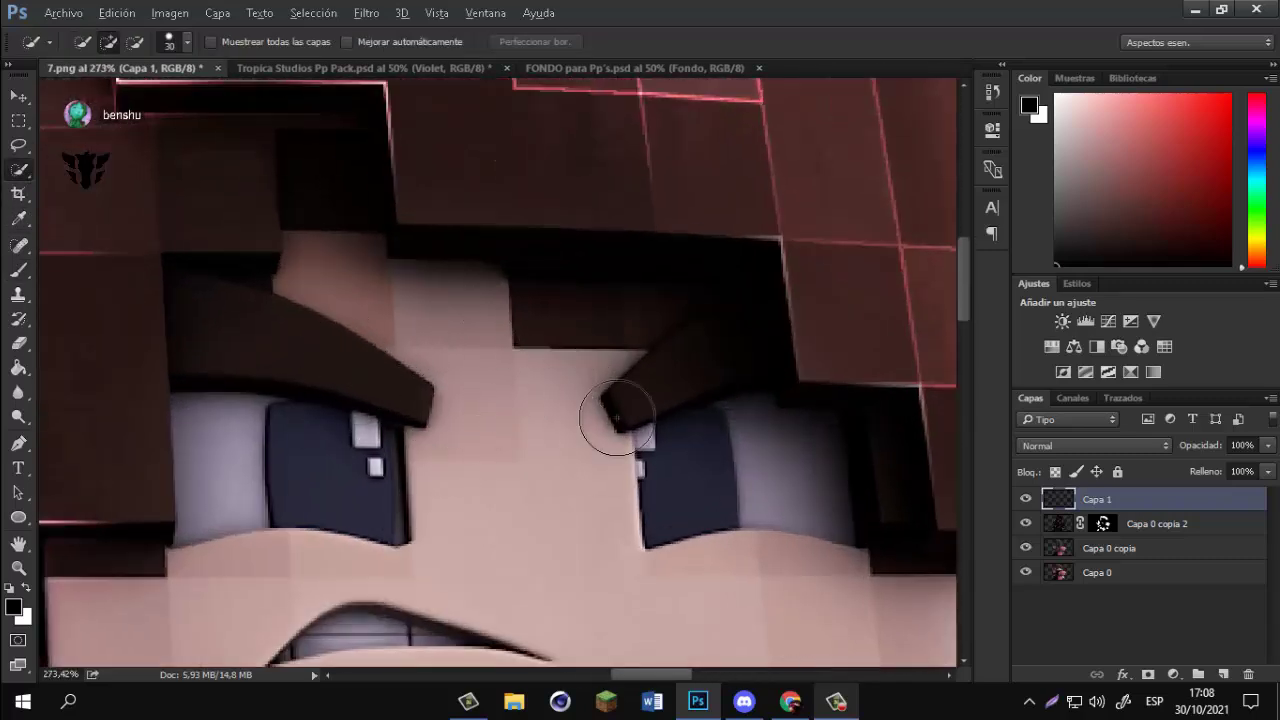
scroll(423, 443, "up", 1)
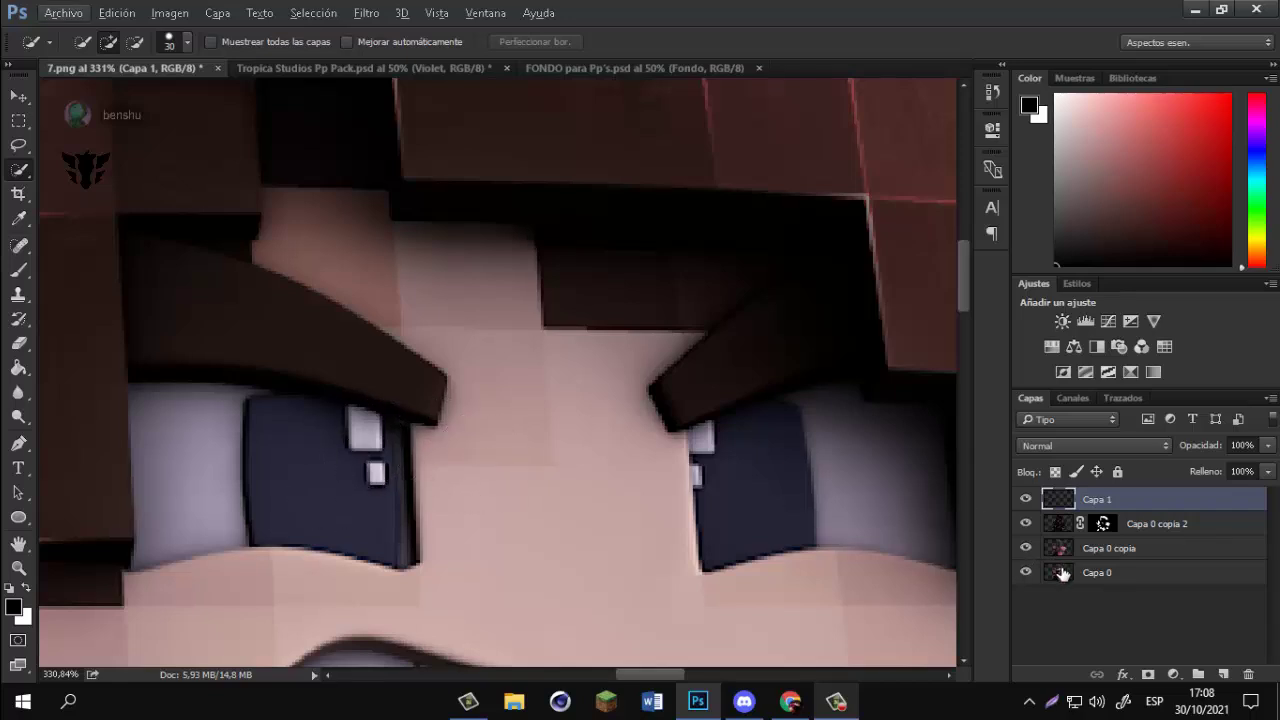
mouse_move(370, 482)
left_mouse_down()
mouse_move(350, 488)
mouse_move(301, 459)
left_mouse_up()
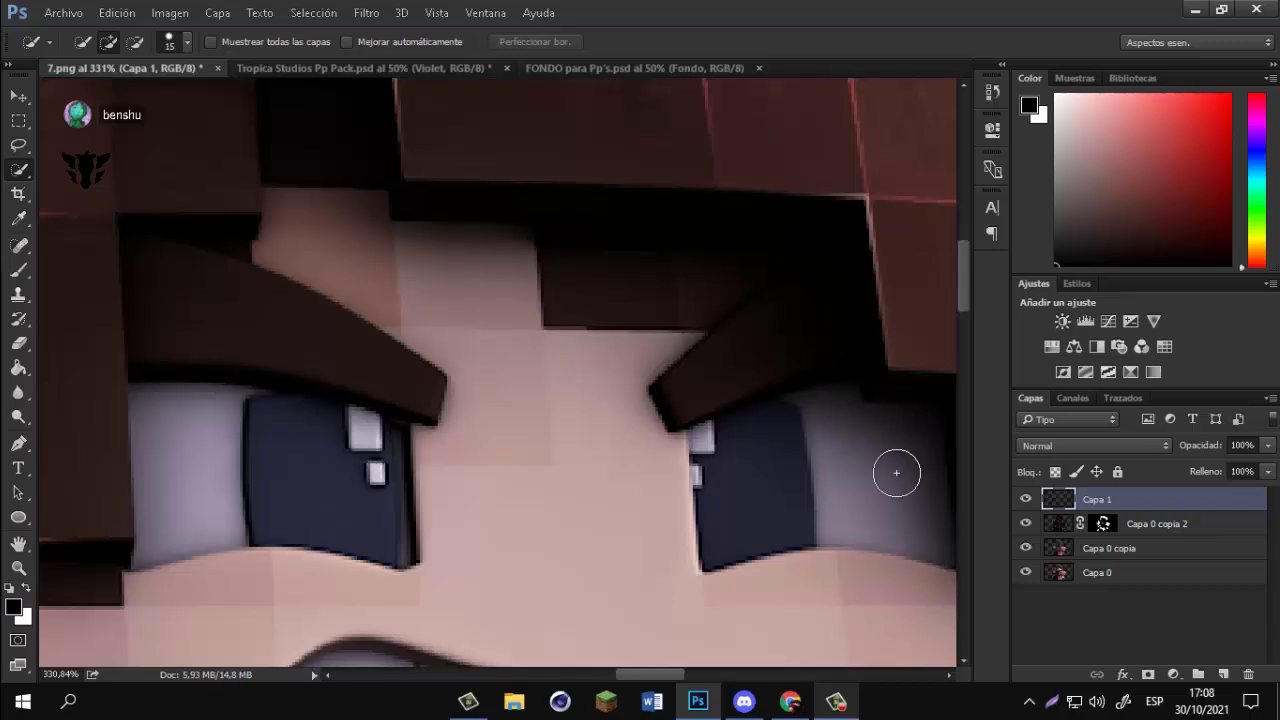
left_click(1108, 574)
left_click_drag(357, 428, 370, 455)
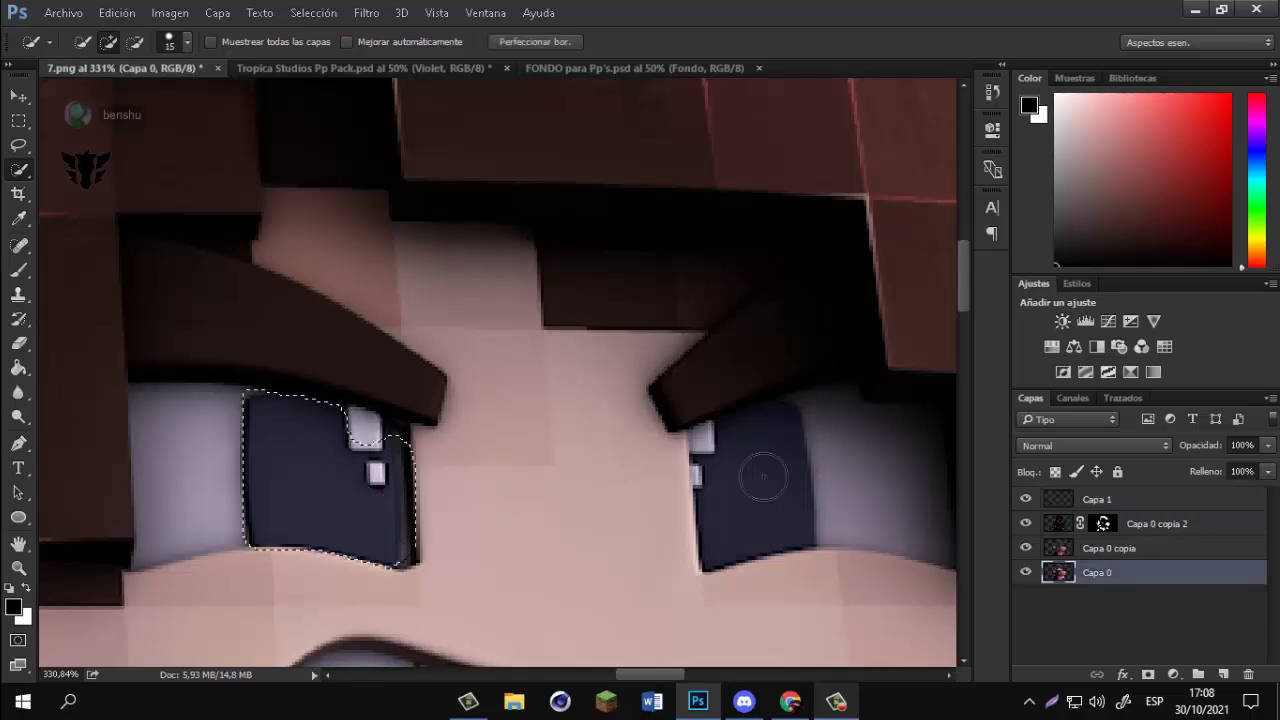
mouse_move(757, 471)
left_mouse_down()
mouse_move(826, 490)
mouse_move(821, 437)
mouse_move(772, 432)
mouse_move(714, 451)
left_mouse_up()
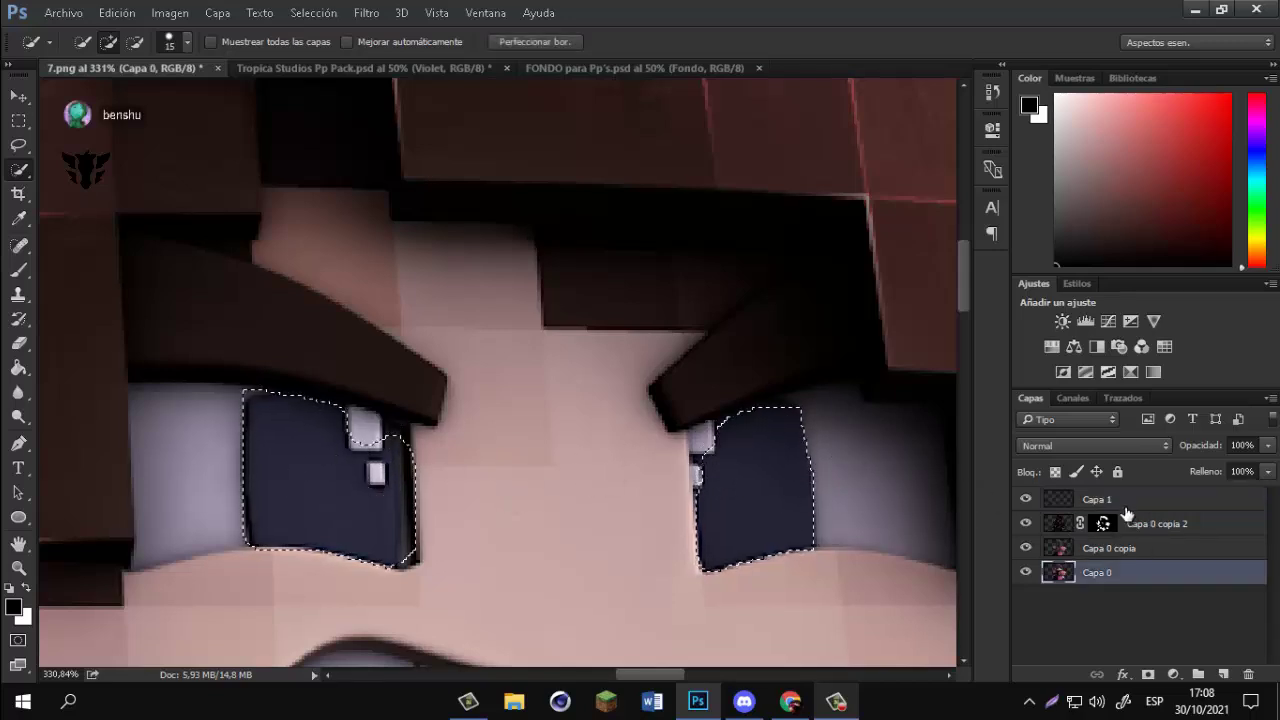
Activate the Capa 1 layer, ready a white brush, and set the layer's blend mode to Superponer (Overlay).
left_click(1110, 499)
left_click(21, 270)
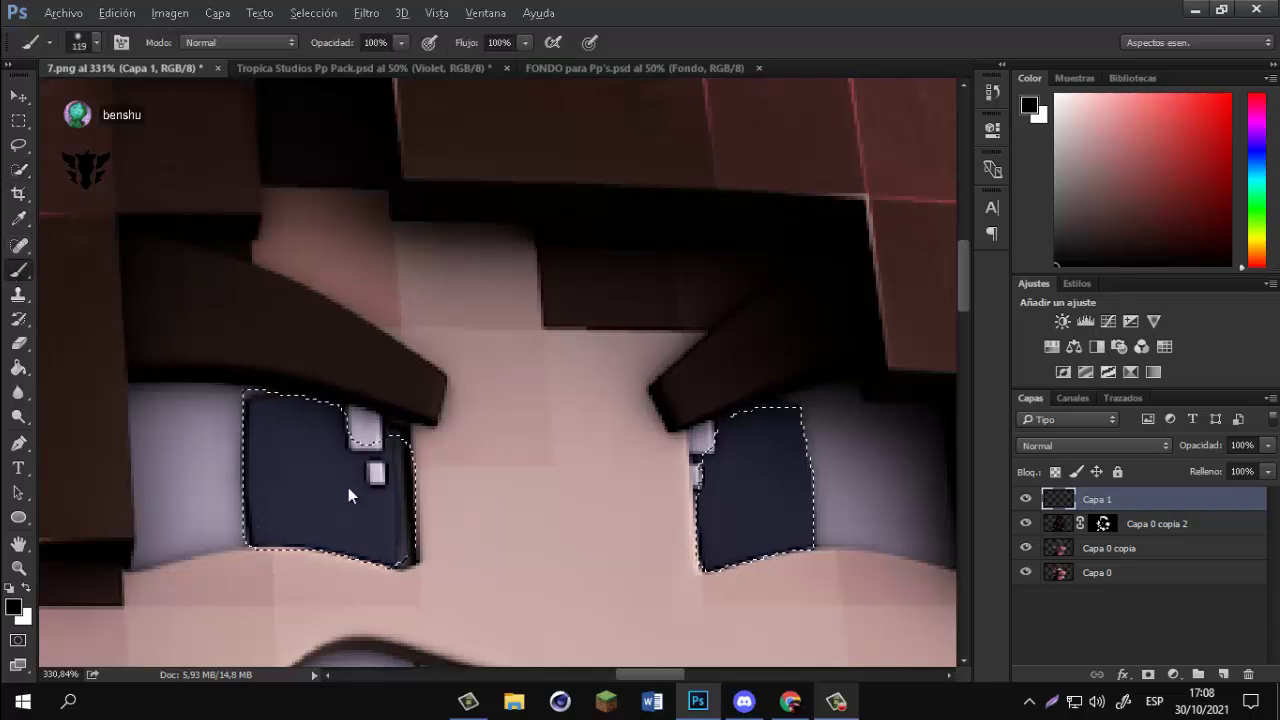
mouse_move(348, 487)
left_mouse_down()
mouse_move(204, 461)
mouse_move(242, 464)
left_mouse_up()
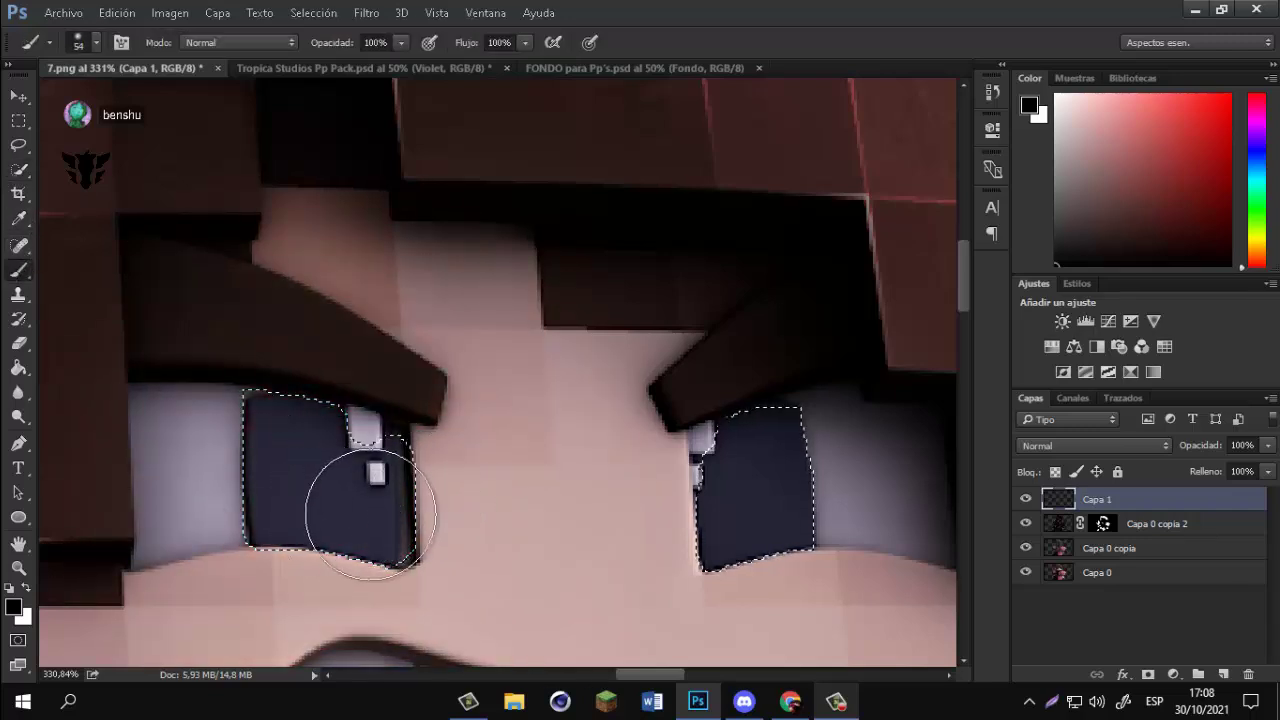
left_click(26, 588)
left_click_drag(486, 499, 462, 499)
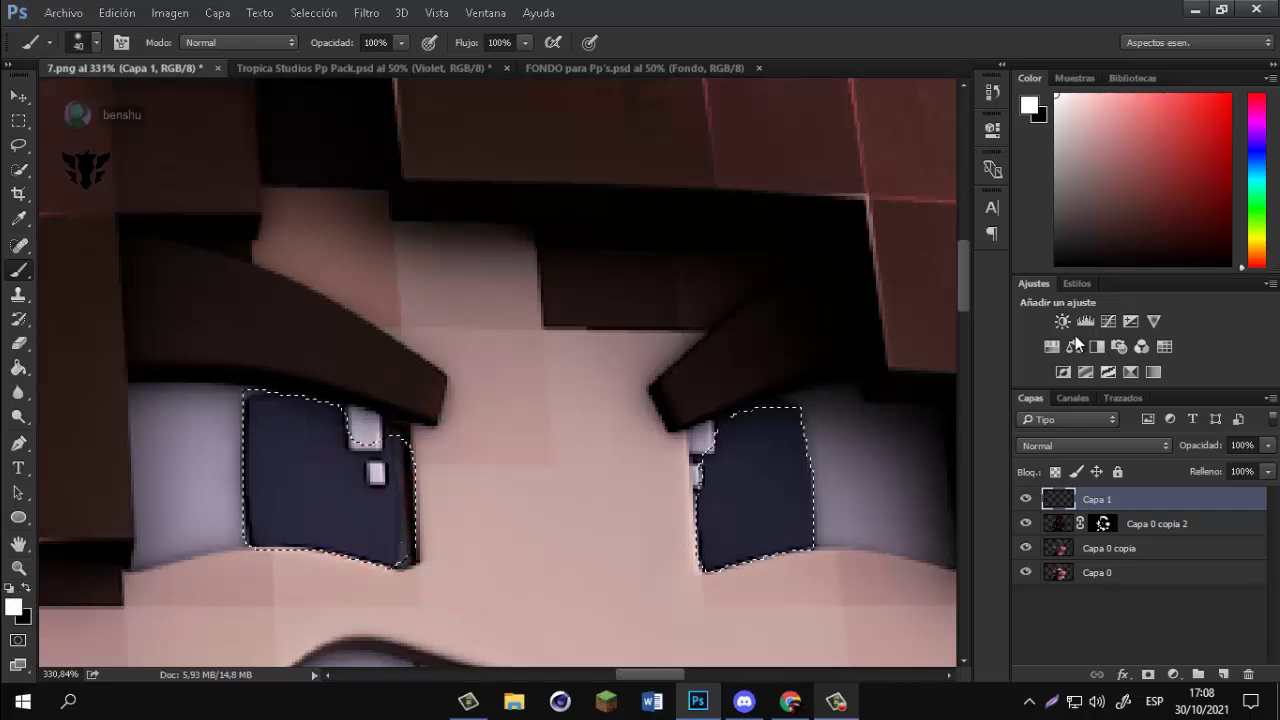
left_click(1064, 446)
left_click(1083, 249)
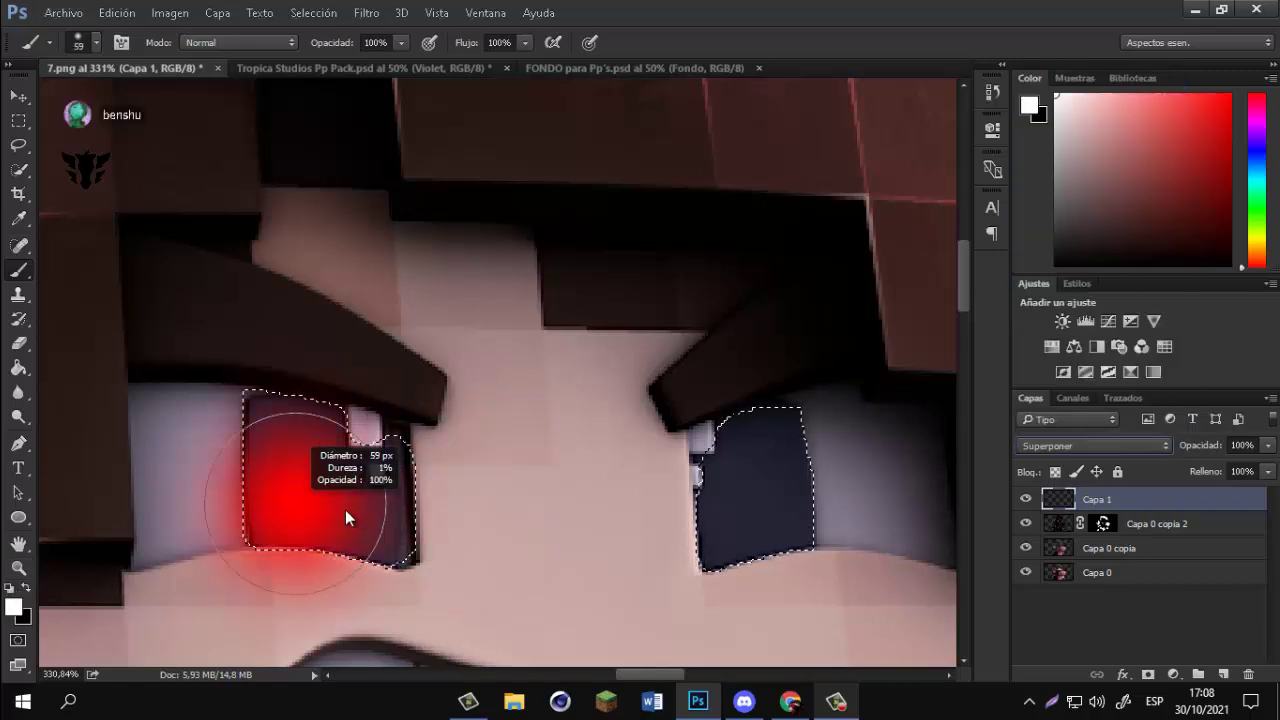
Paint soft white highlights along the lower and upper parts of both selected irises with a size 45 brush.
mouse_move(343, 571)
left_mouse_down()
mouse_move(342, 545)
mouse_move(289, 541)
mouse_move(343, 558)
left_mouse_up()
key("ctrl+z")
left_click_drag(757, 571, 760, 569)
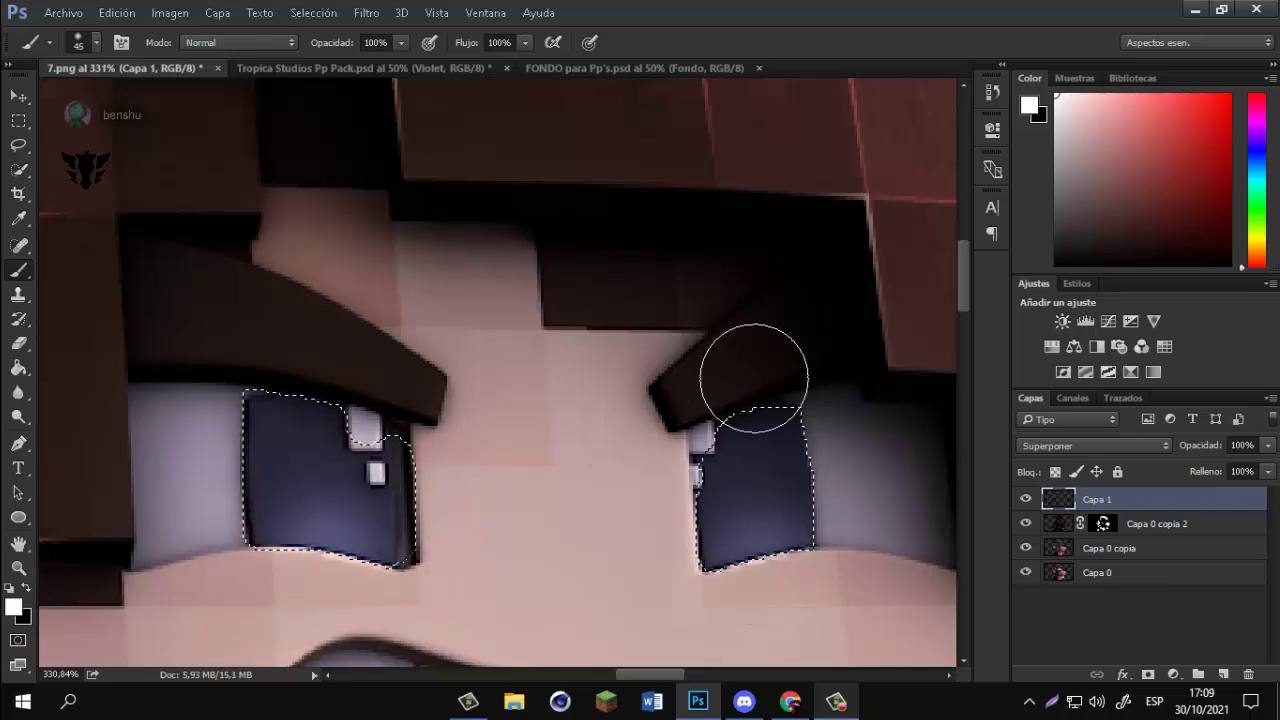
left_click_drag(754, 380, 740, 394)
left_click_drag(351, 377, 329, 363)
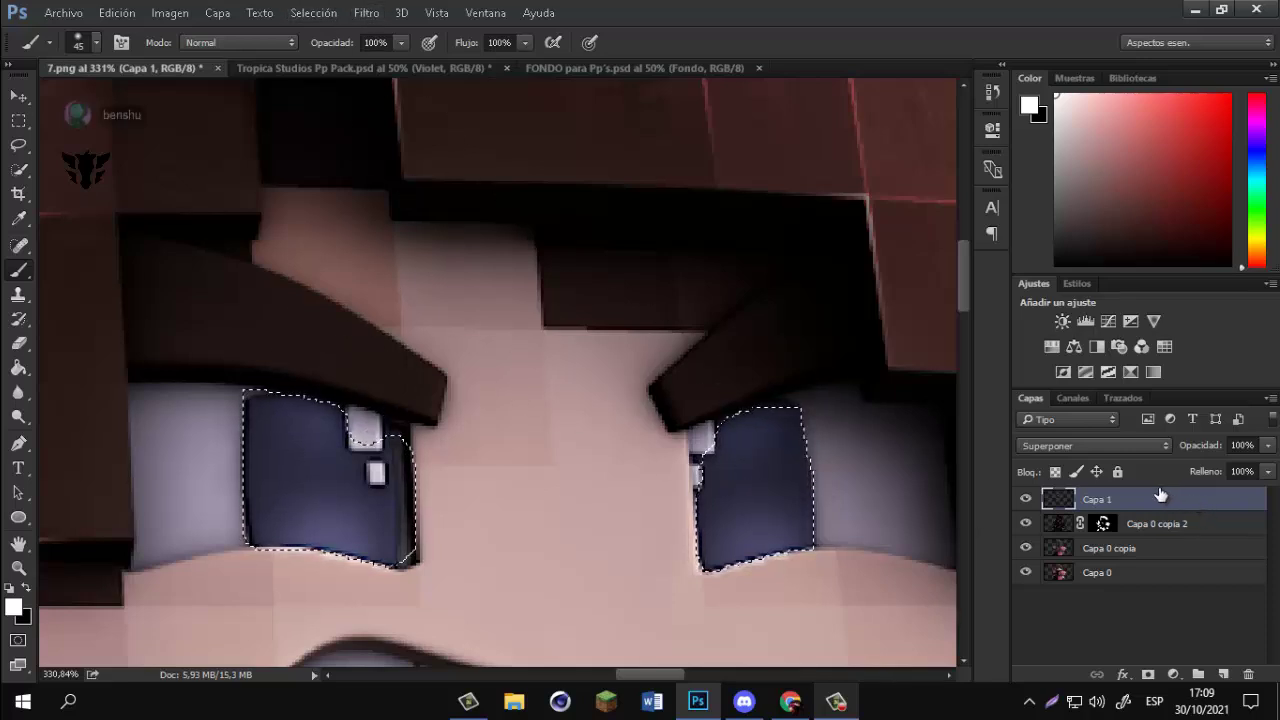
Apply a Gaussian blur with a 4,0 pixel radius to the iris highlights and clear the selection.
left_click(362, 12)
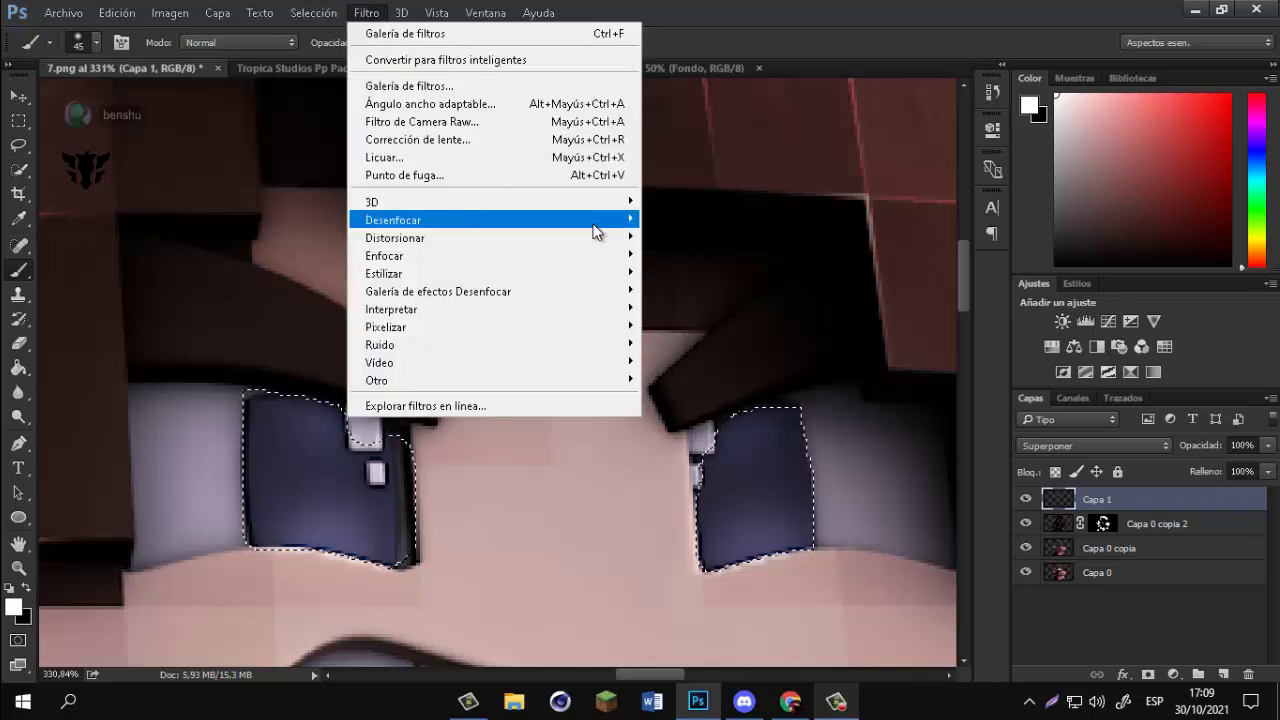
mouse_move(600, 224)
left_click(766, 345)
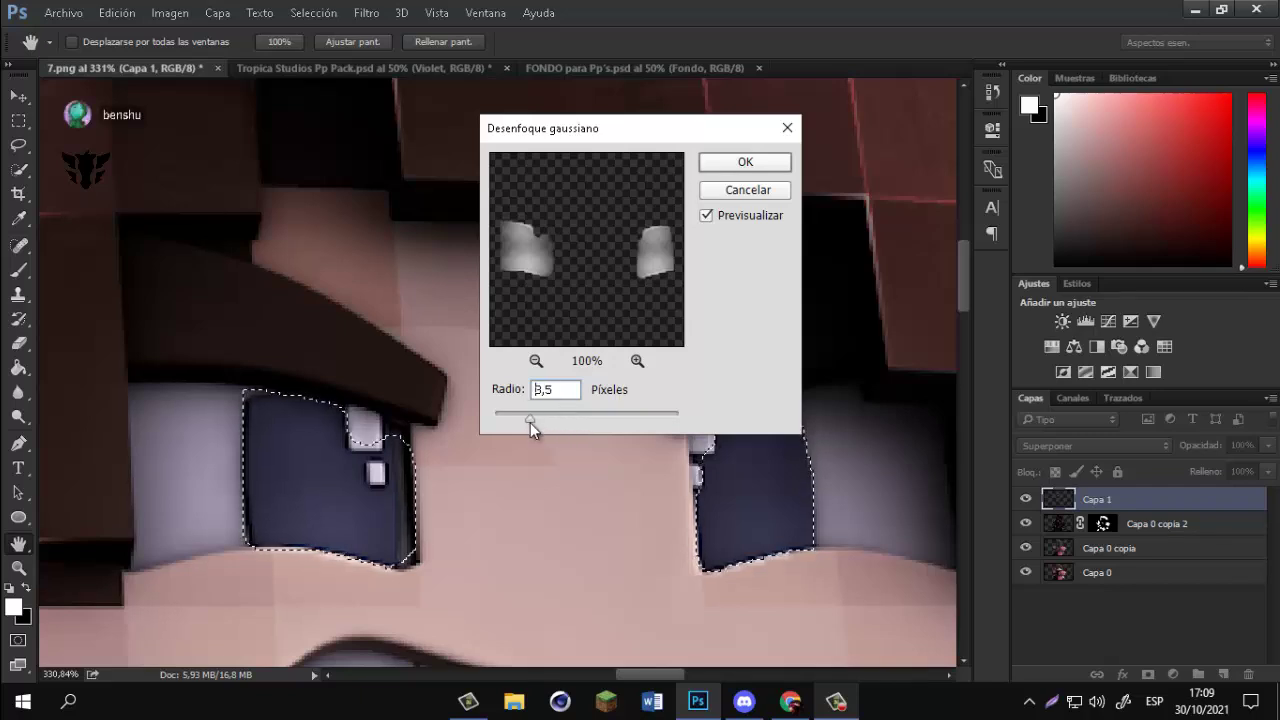
mouse_move(530, 424)
left_mouse_down()
mouse_move(551, 427)
mouse_move(535, 424)
left_mouse_up()
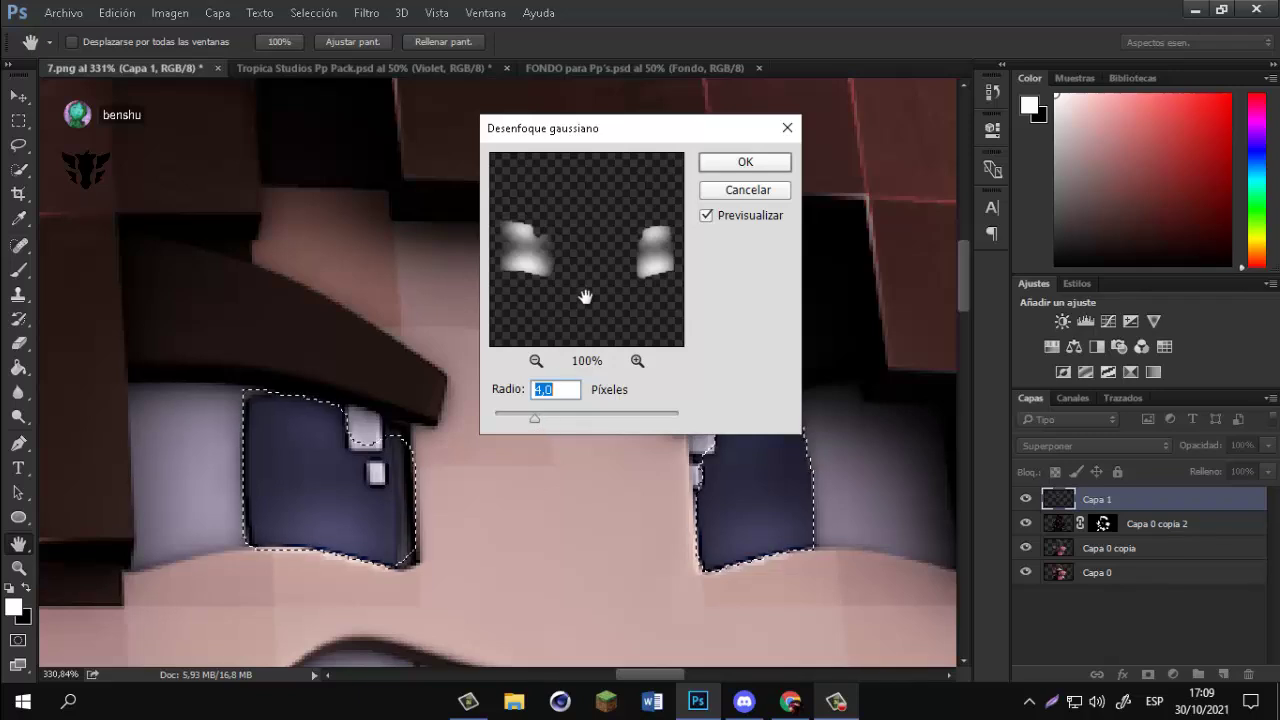
left_click(743, 163)
key("b")
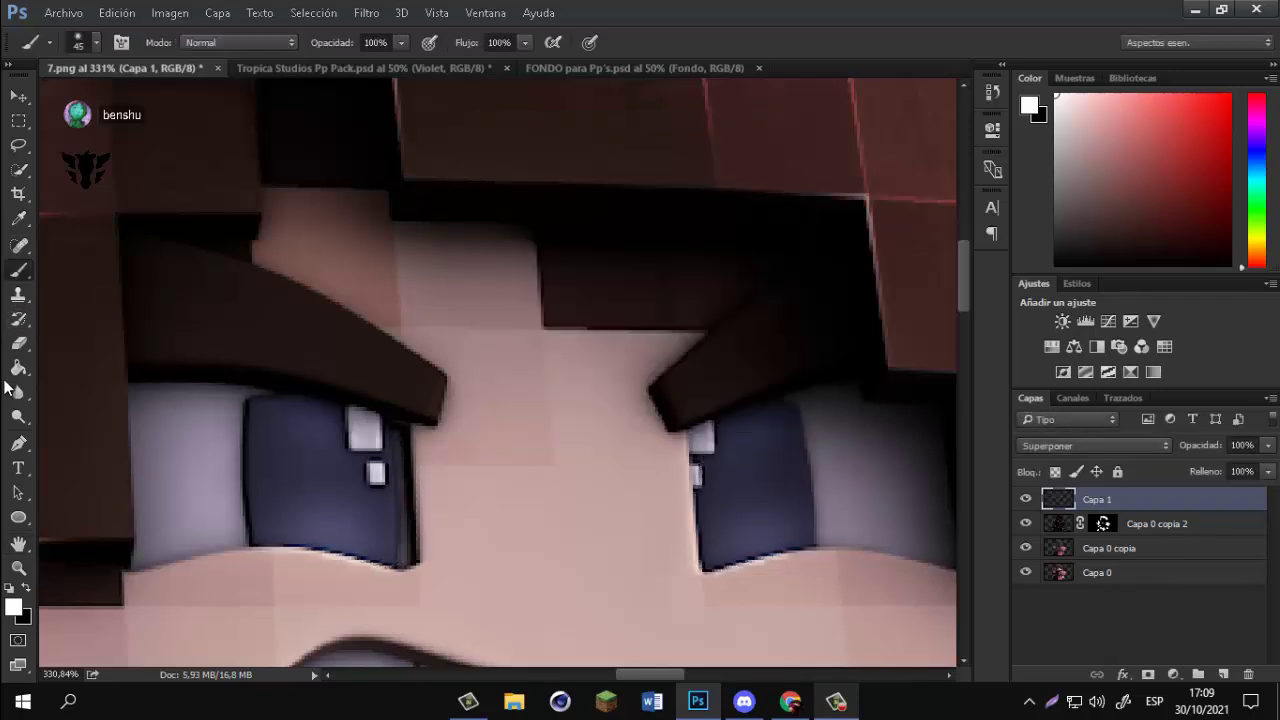
Erase the highlight spill around the edges of both irises with a size 18 eraser and duplicate Capa 1.
left_click(17, 343)
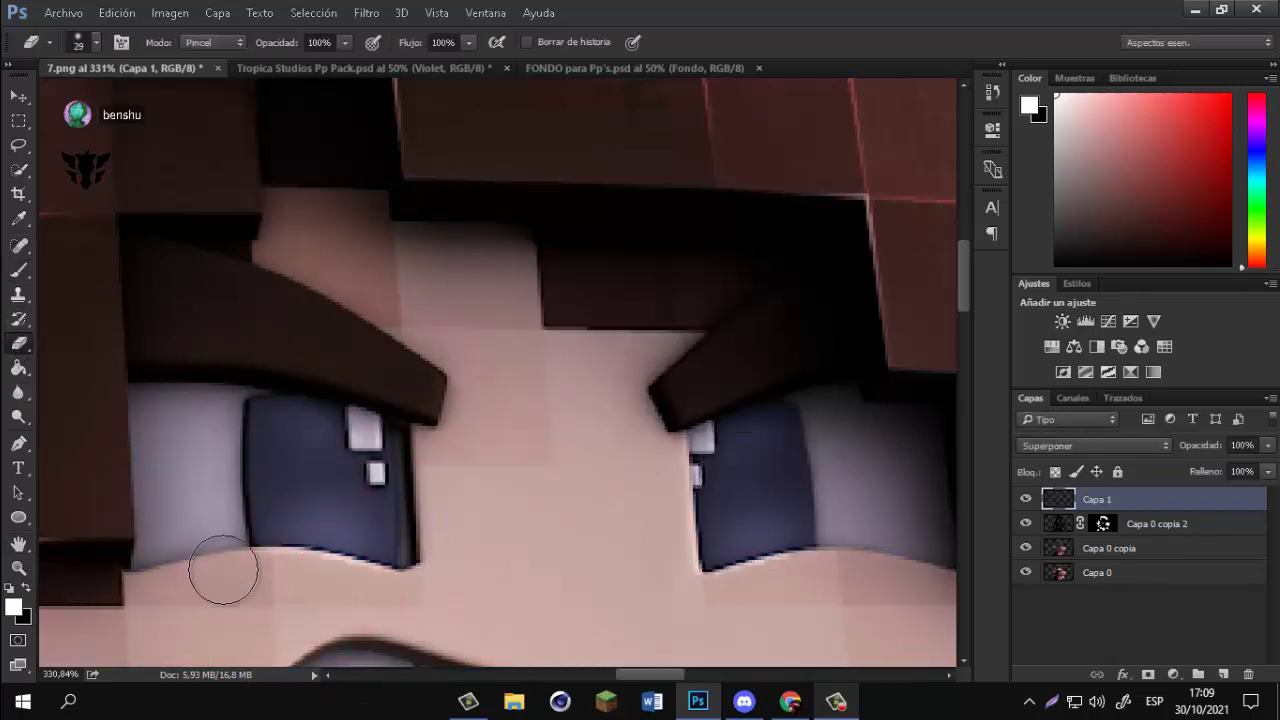
mouse_move(245, 566)
left_mouse_down()
mouse_move(421, 586)
mouse_move(424, 495)
mouse_move(370, 388)
mouse_move(240, 379)
mouse_move(241, 418)
left_mouse_up()
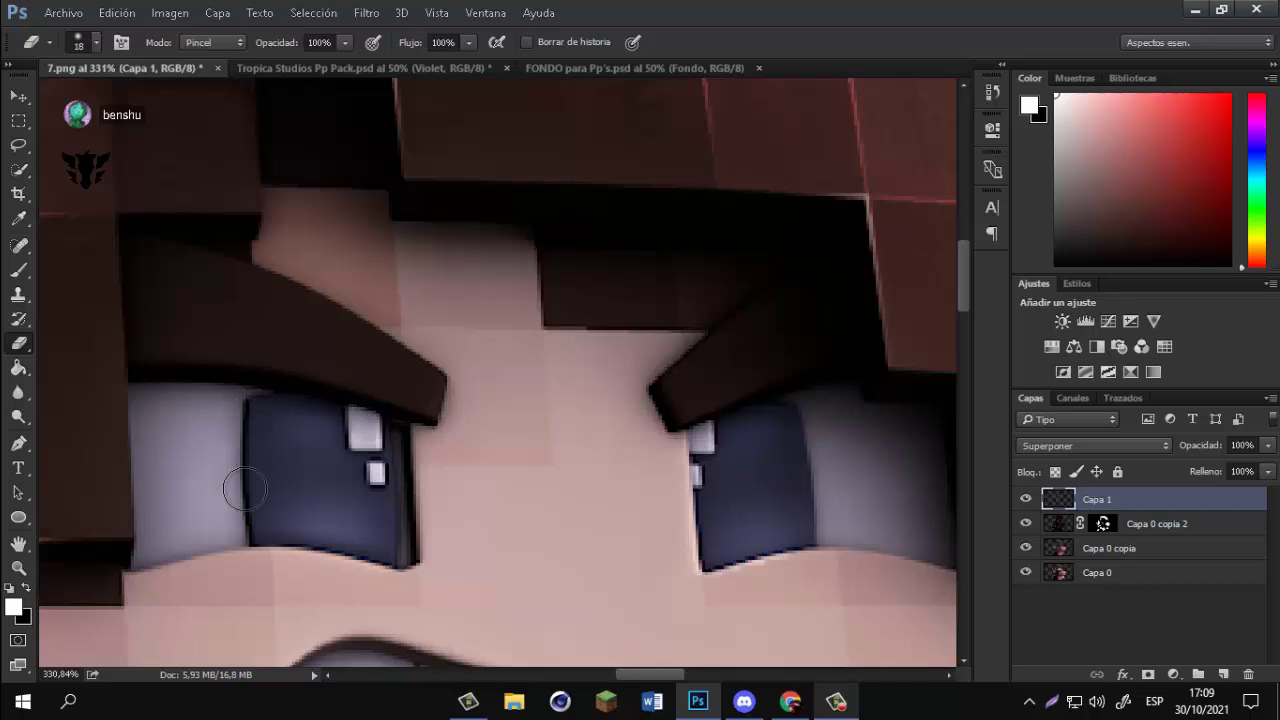
mouse_move(740, 606)
left_mouse_down()
mouse_move(743, 583)
mouse_move(833, 537)
left_mouse_up()
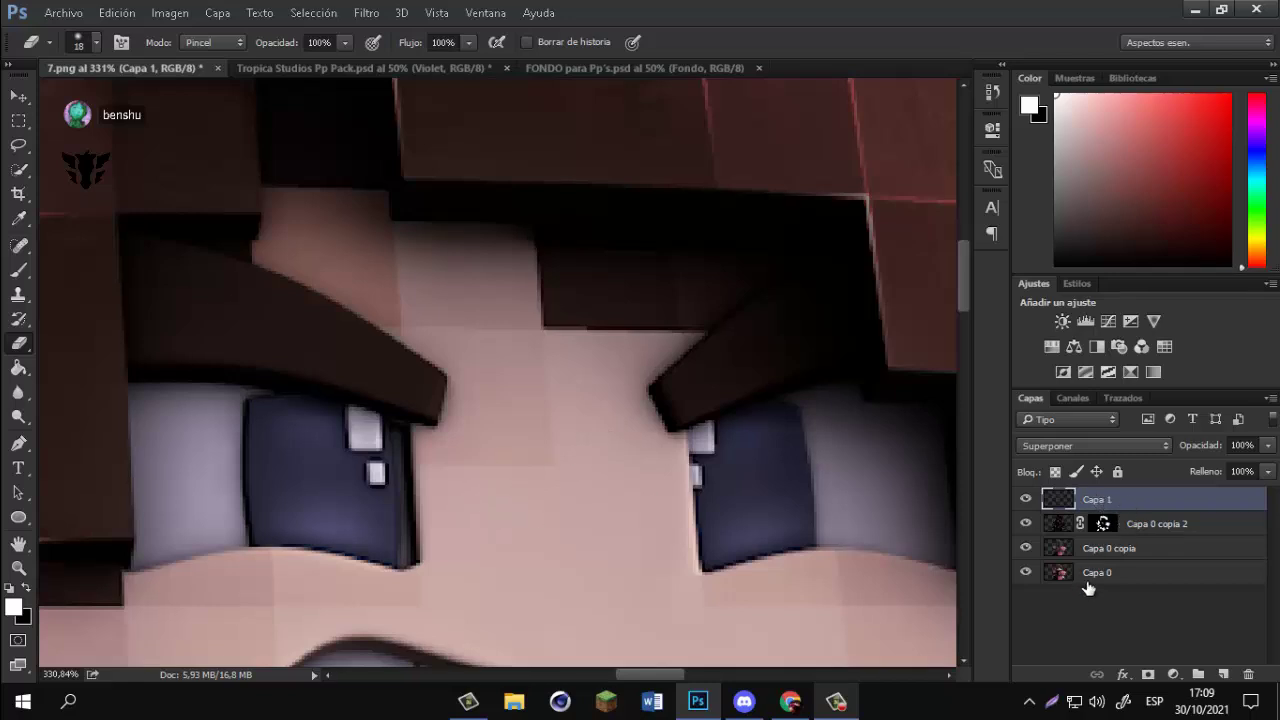
key("ctrl+j")
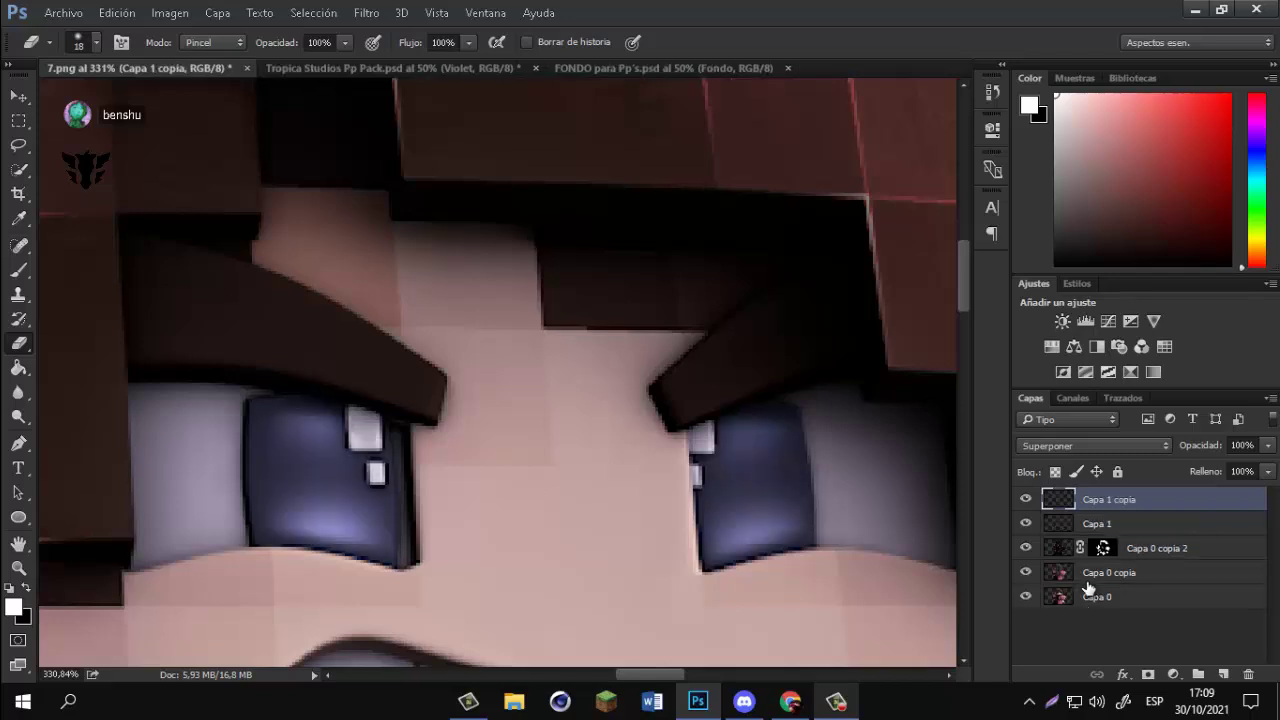
Examine the brightened irises up close and in the context of the whole face.
scroll(601, 403, "down", 5)
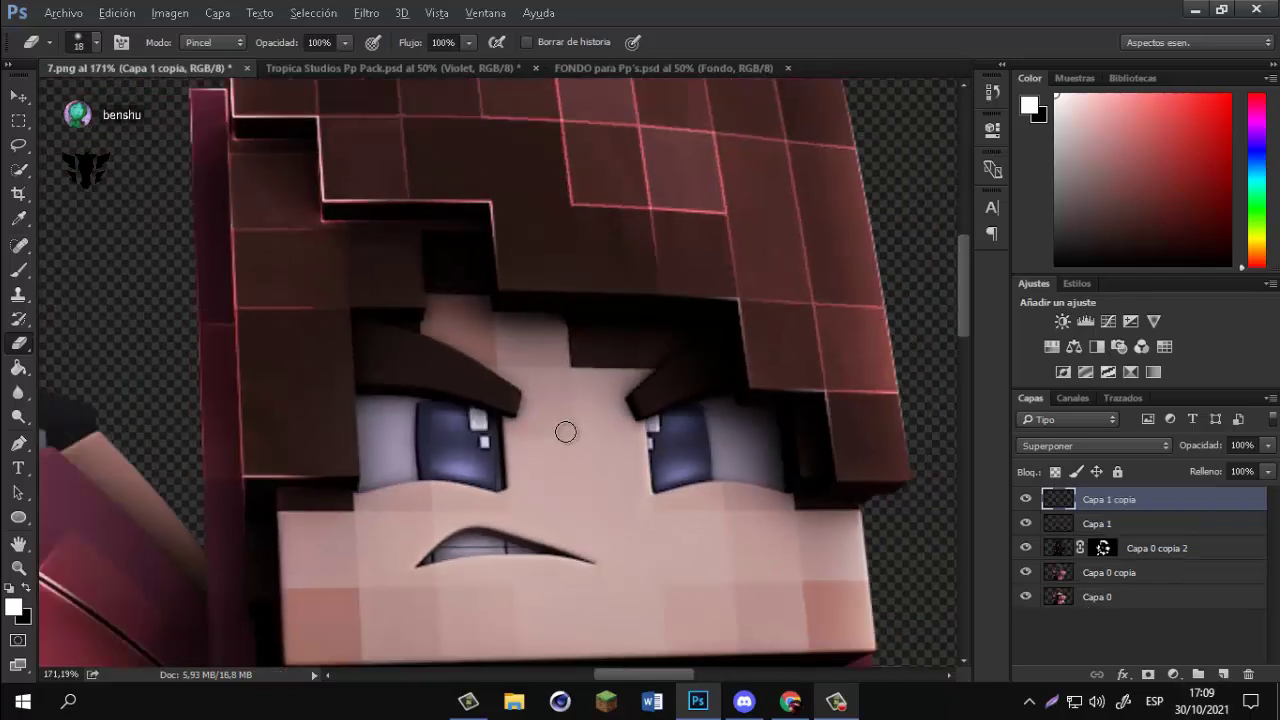
scroll(563, 429, "up", 5)
scroll(606, 580, "down", 2)
scroll(584, 488, "up", 4)
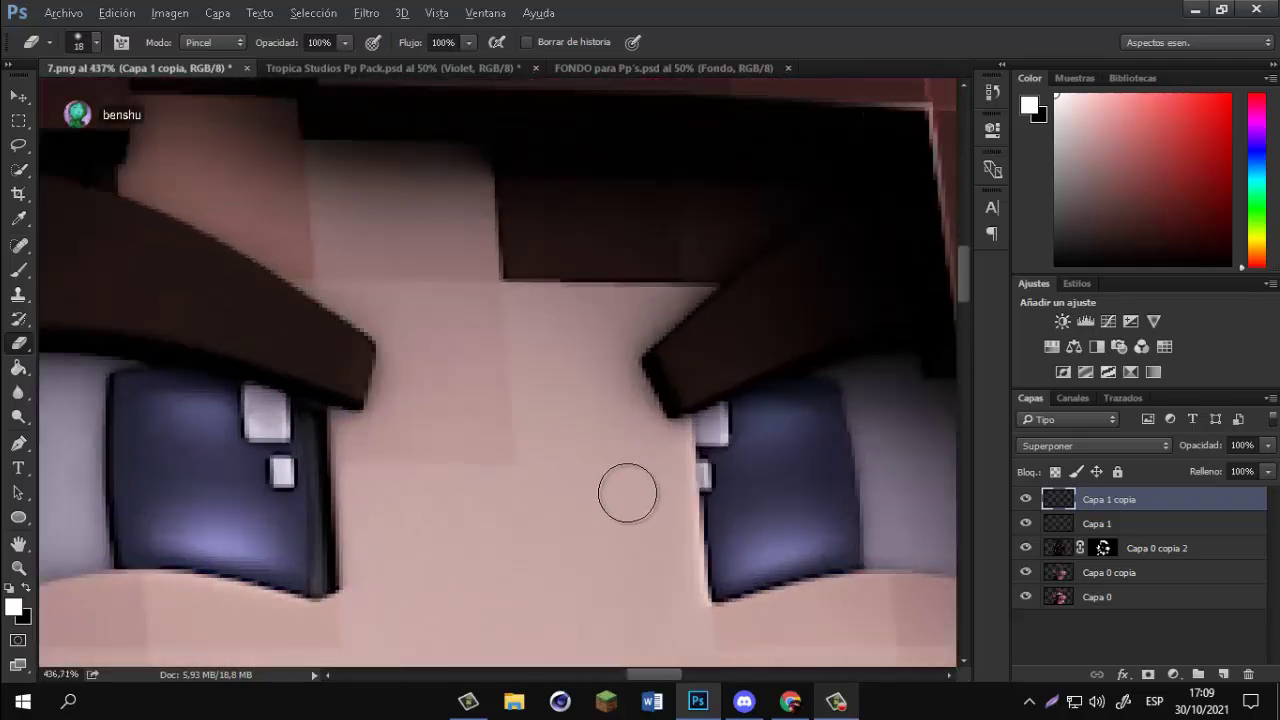
scroll(626, 489, "down", 3)
scroll(634, 500, "up", 2)
scroll(634, 503, "down", 1)
scroll(610, 490, "down", 1)
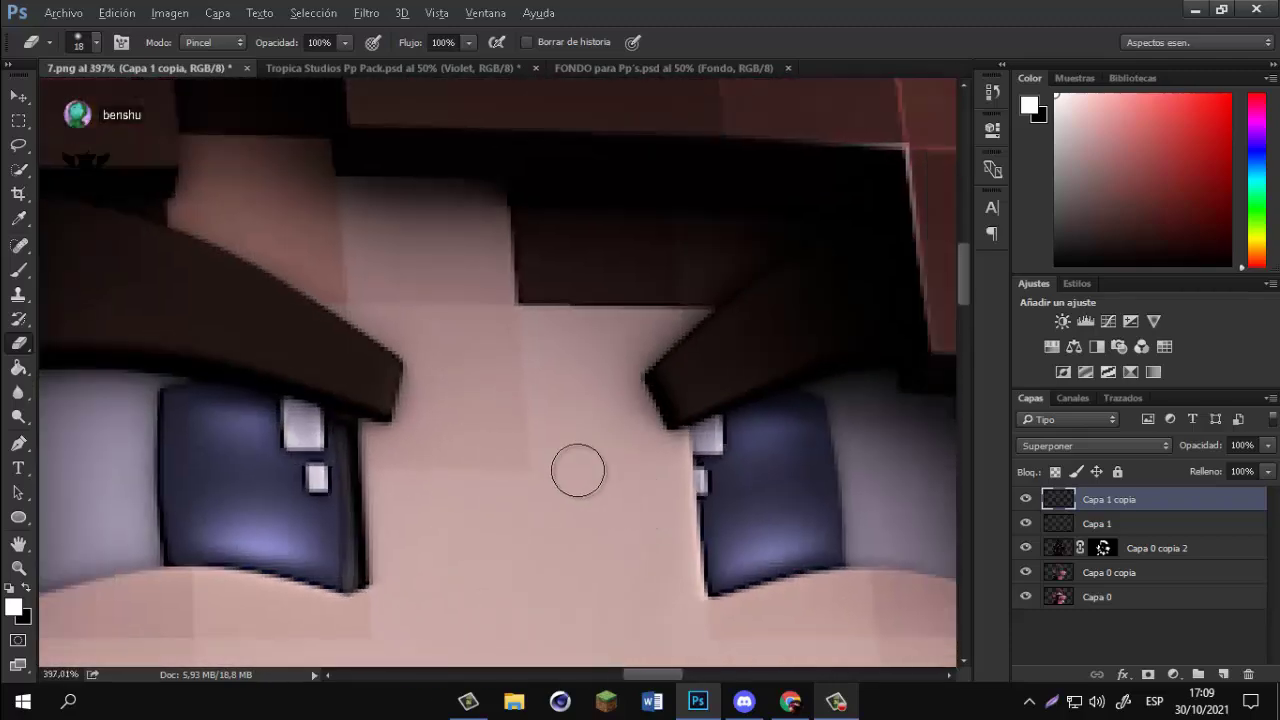
key("b")
scroll(549, 480, "down", 1)
scroll(630, 420, "down", 4)
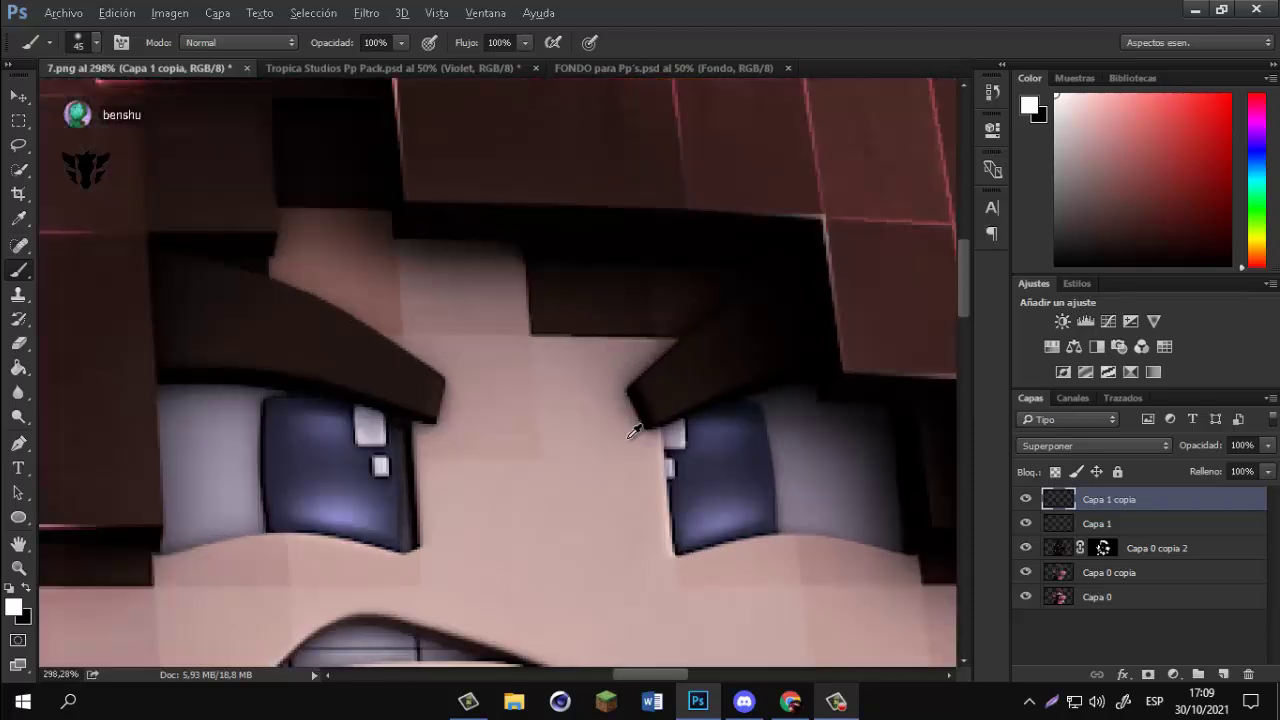
scroll(545, 362, "up", 2)
scroll(545, 362, "up", 3)
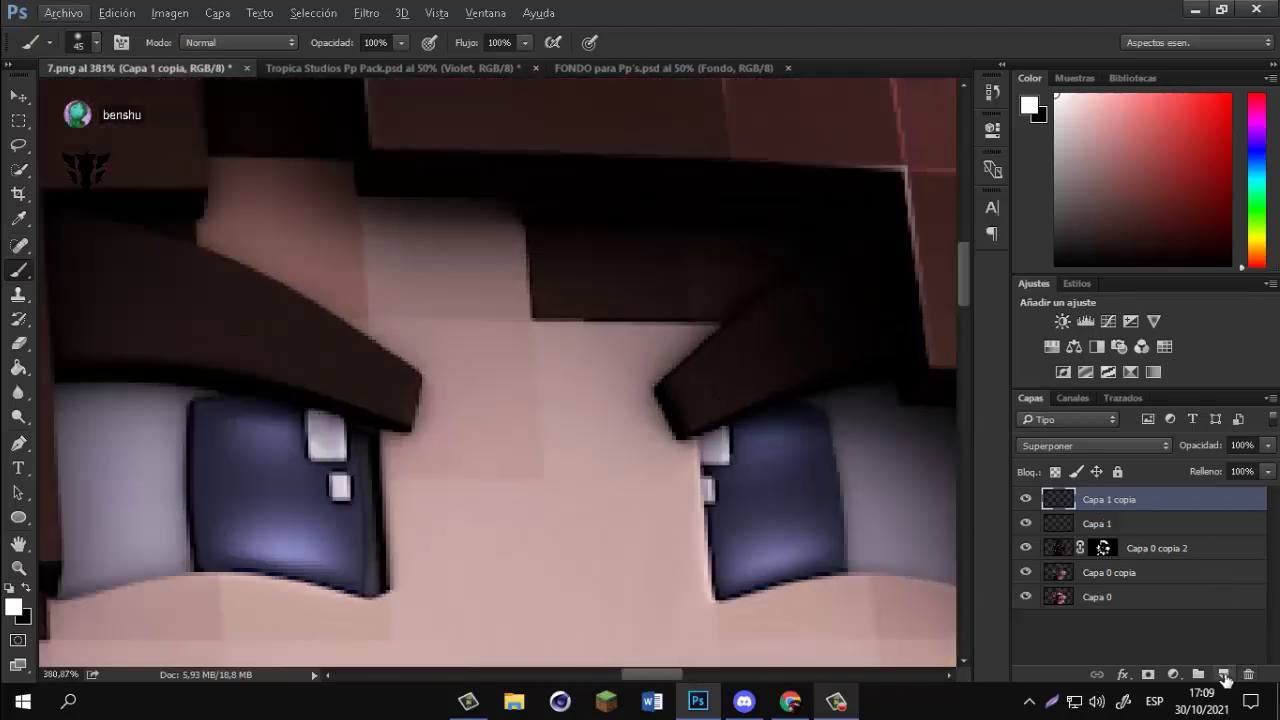
Add a new layer and paint a soft round white glint in the upper part of the left iris.
left_click(1225, 676)
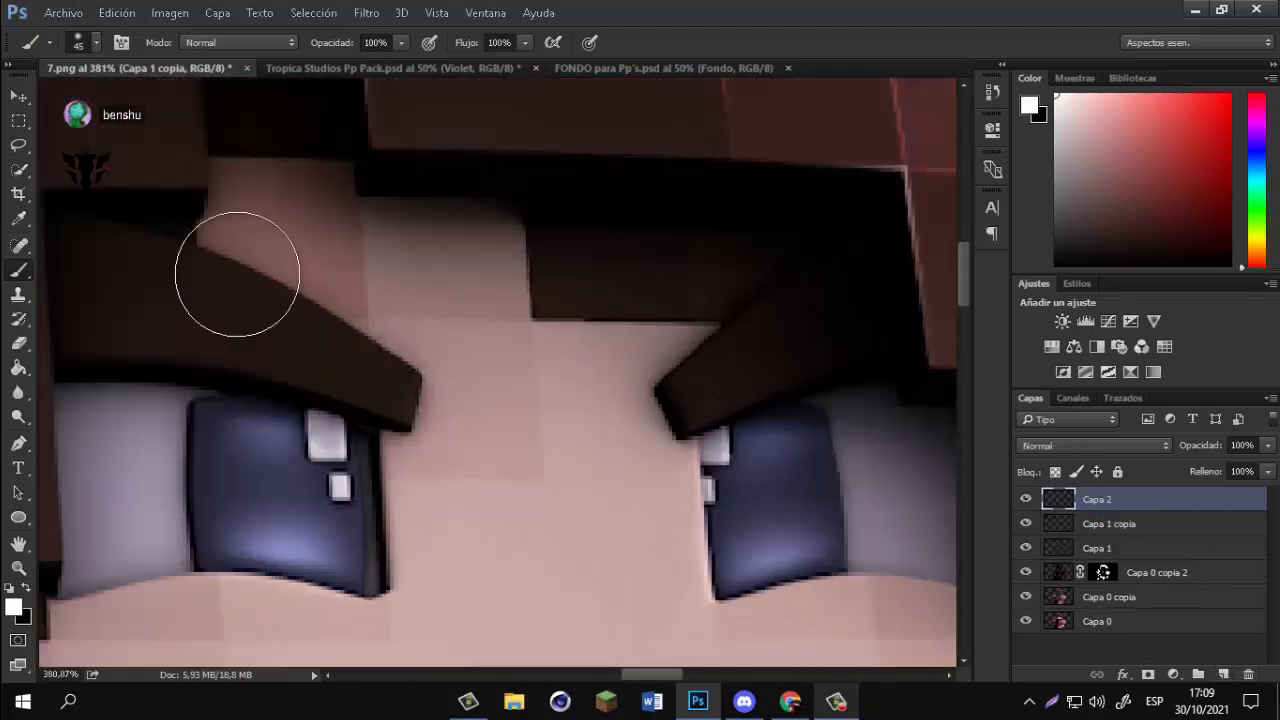
mouse_move(297, 472)
left_mouse_down()
mouse_move(231, 469)
mouse_move(292, 541)
left_mouse_up()
left_click_drag(280, 491, 297, 490)
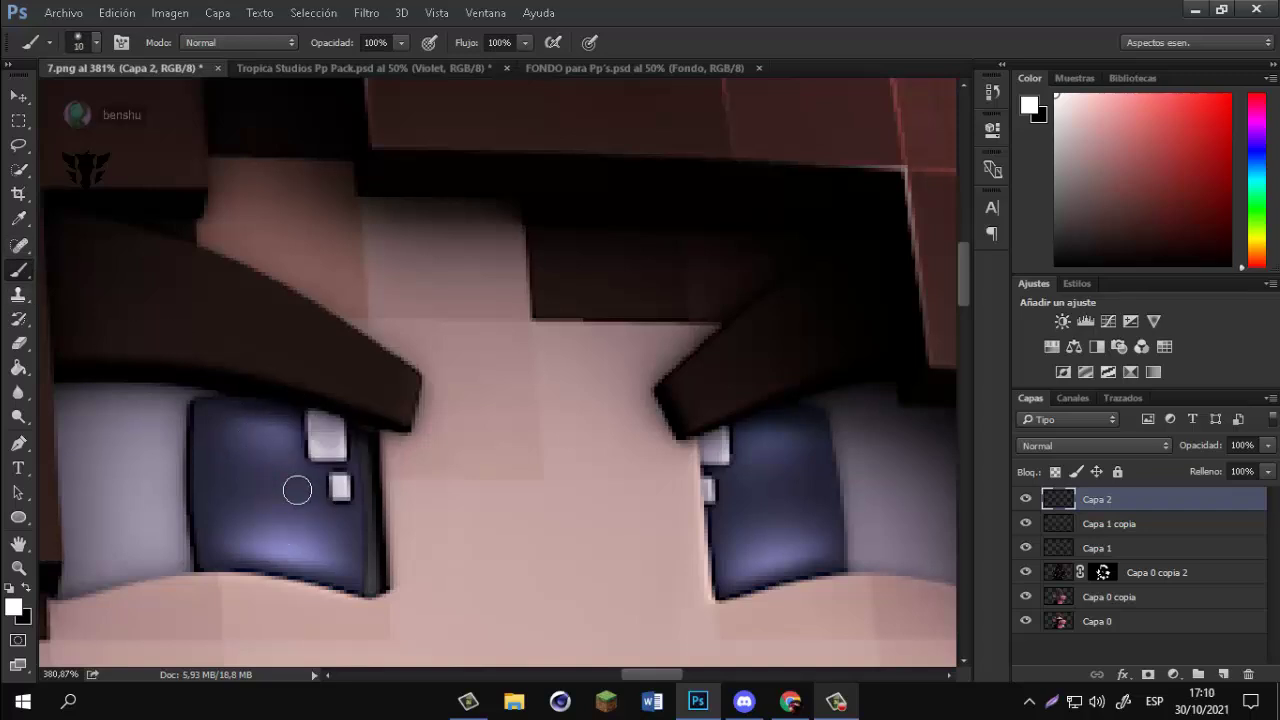
right_click(358, 493)
right_click(243, 492, "alt")
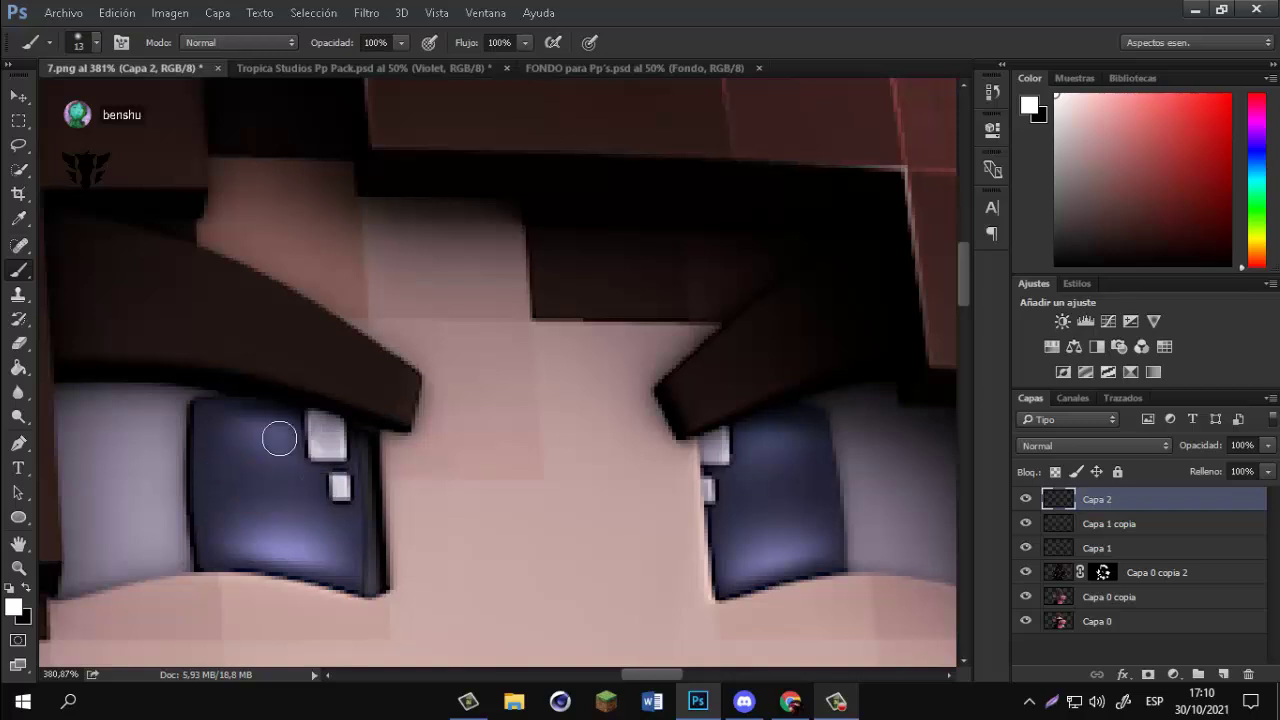
right_click(223, 457, "alt")
left_click(235, 443)
Paint a curved white stroke and several tiny glints in the left iris with smaller brushes, down to size 3.
right_click(260, 500, "alt")
right_click(251, 523, "alt")
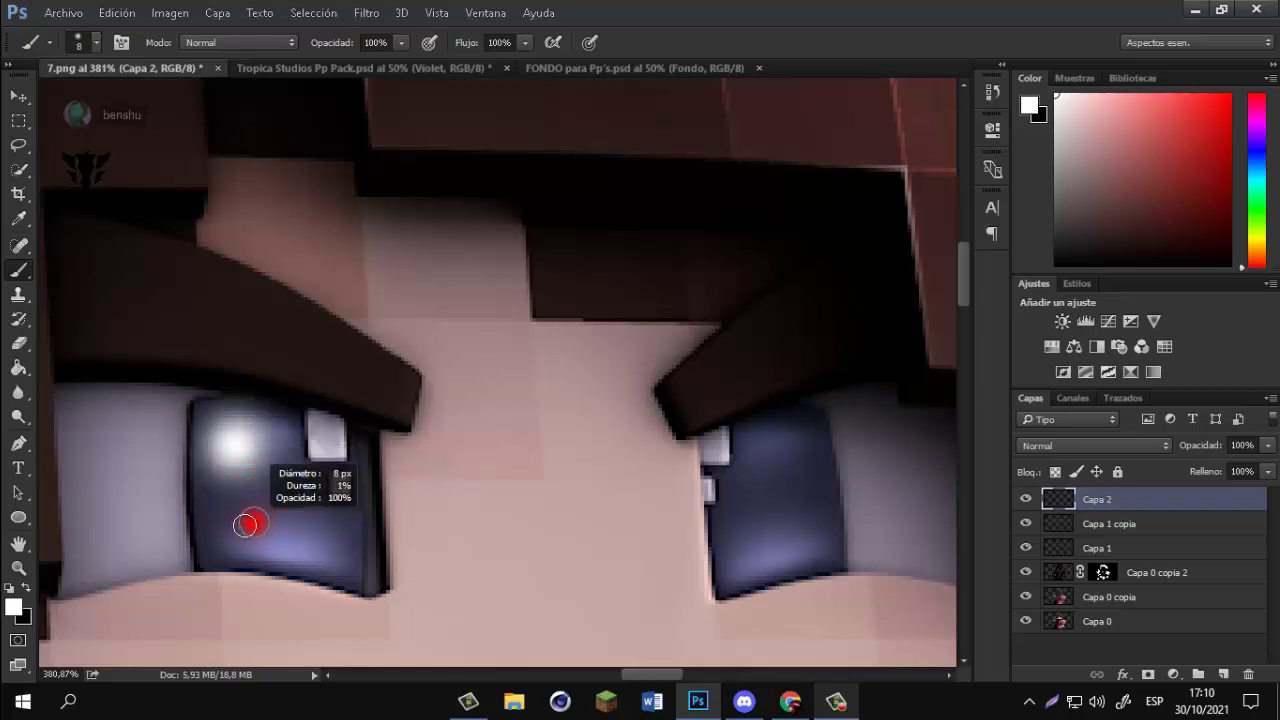
mouse_move(238, 549)
left_mouse_down()
mouse_move(253, 503)
mouse_move(284, 494)
left_mouse_up()
right_click(298, 526, "alt")
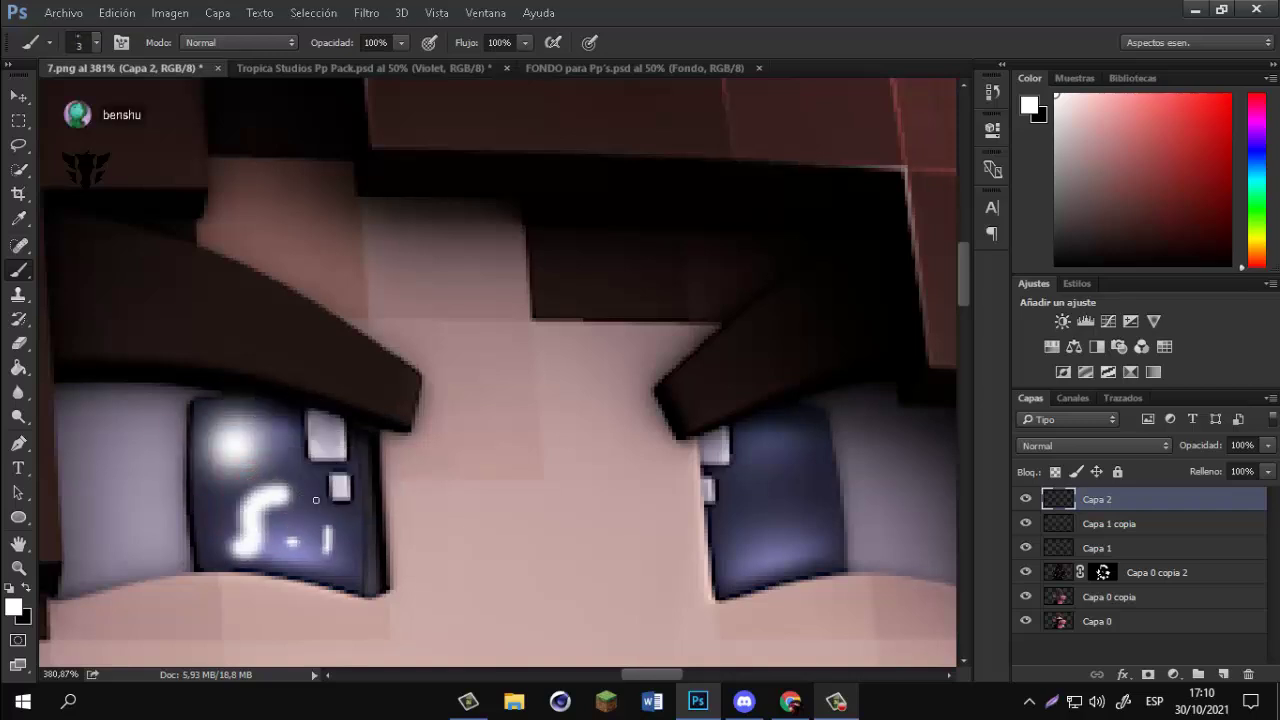
Duplicate the painted glints onto the right iris and flip the copy horizontally with Free Transform.
left_click(18, 95)
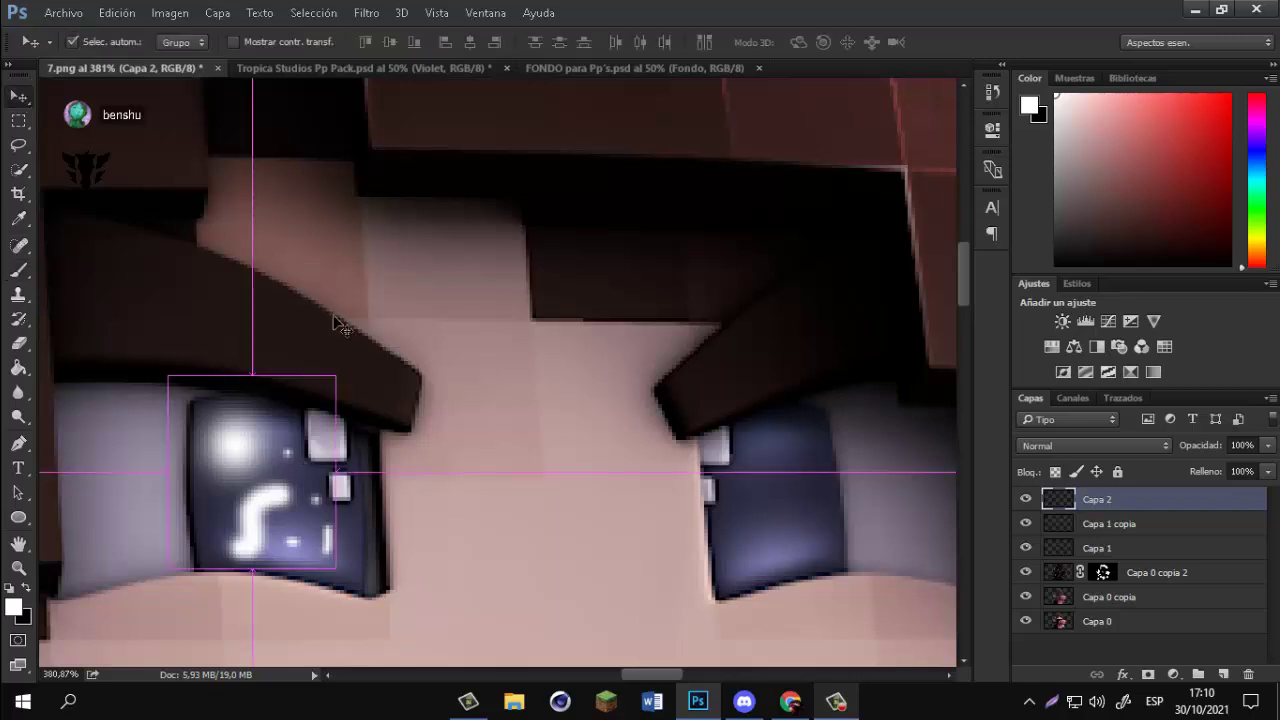
left_click_drag(250, 497, 760, 510)
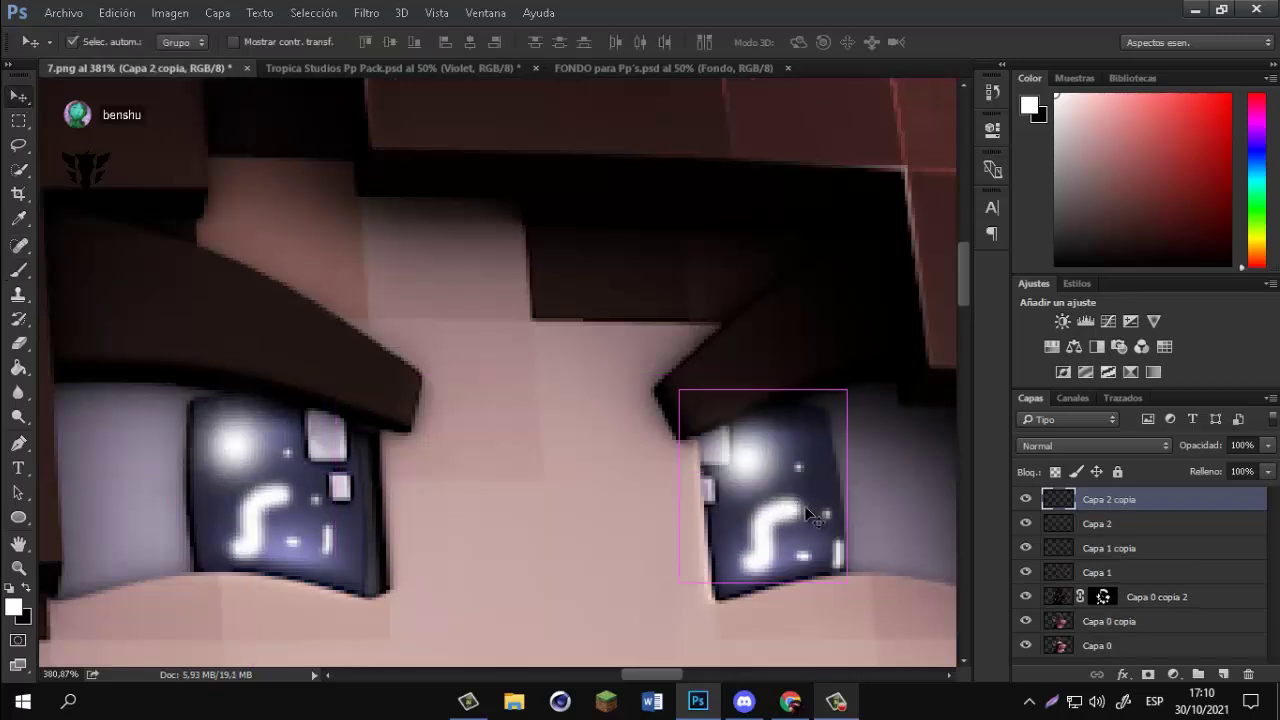
key("ctrl+t")
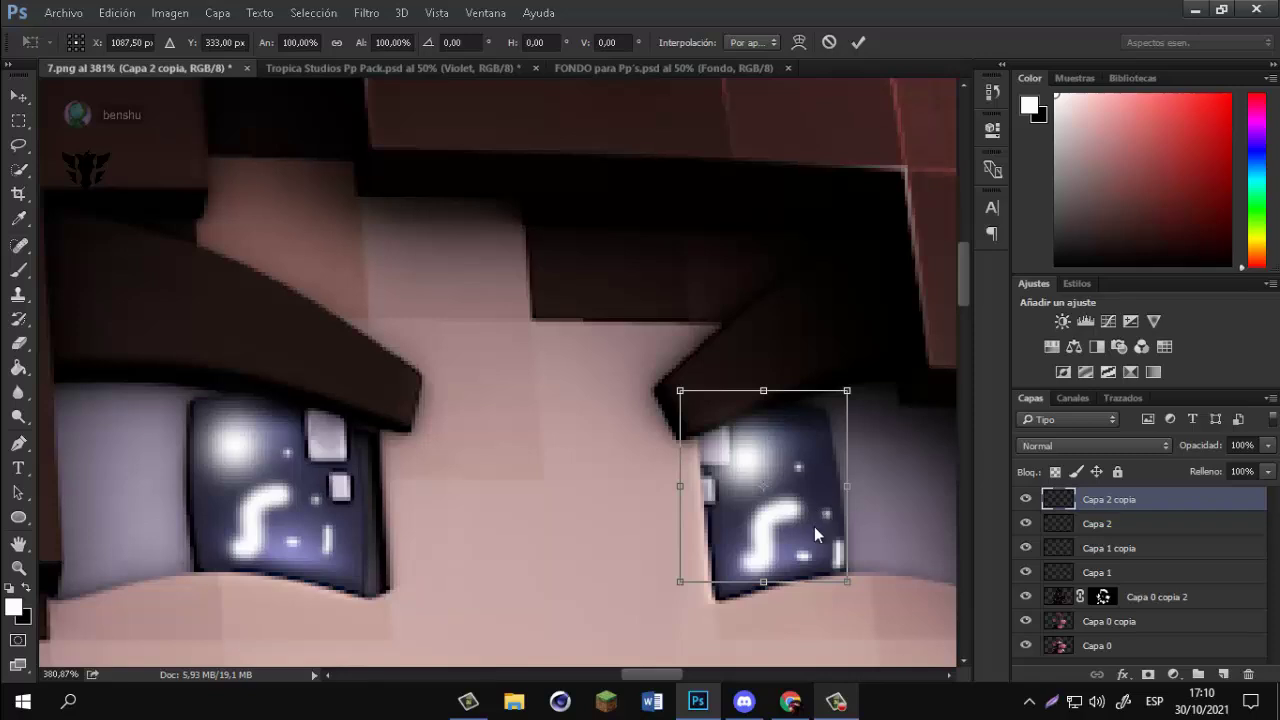
right_click(814, 526)
left_click(886, 491)
Rotate the mirrored glints to about 0,89°, align them over the right iris, and apply the transform.
left_click_drag(874, 372, 862, 348)
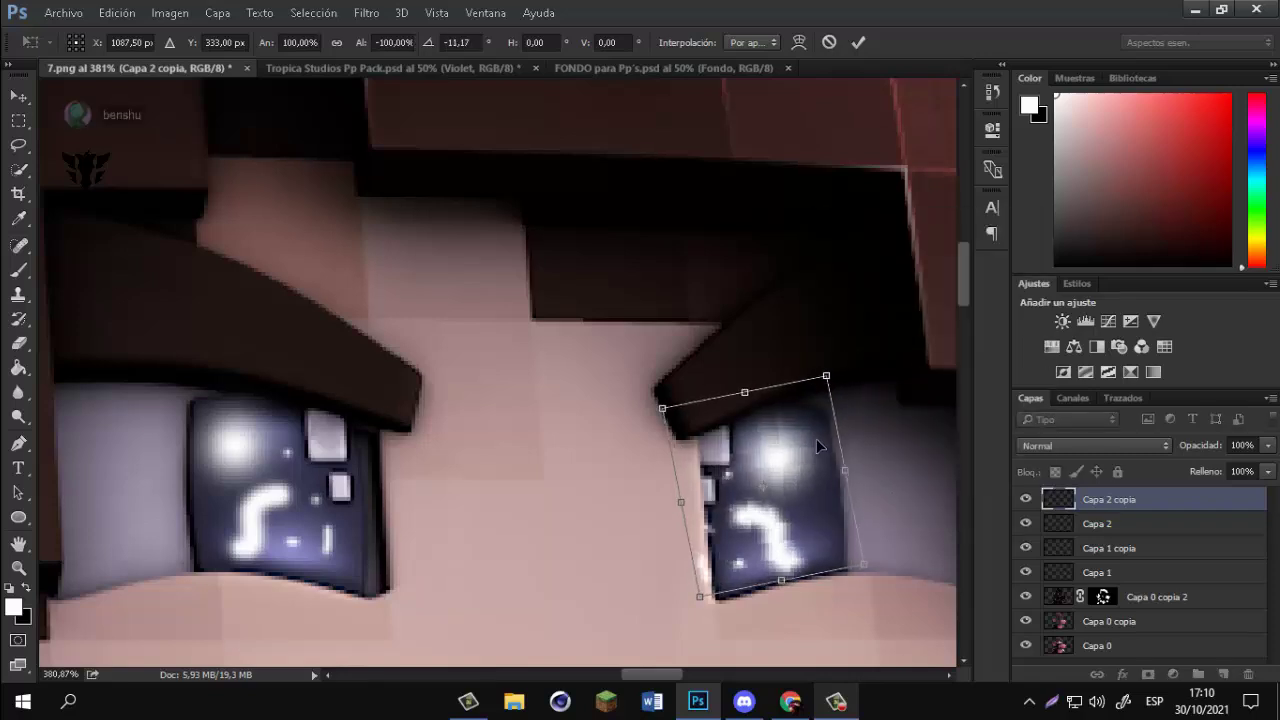
left_click_drag(816, 438, 821, 450)
left_click_drag(851, 360, 873, 384)
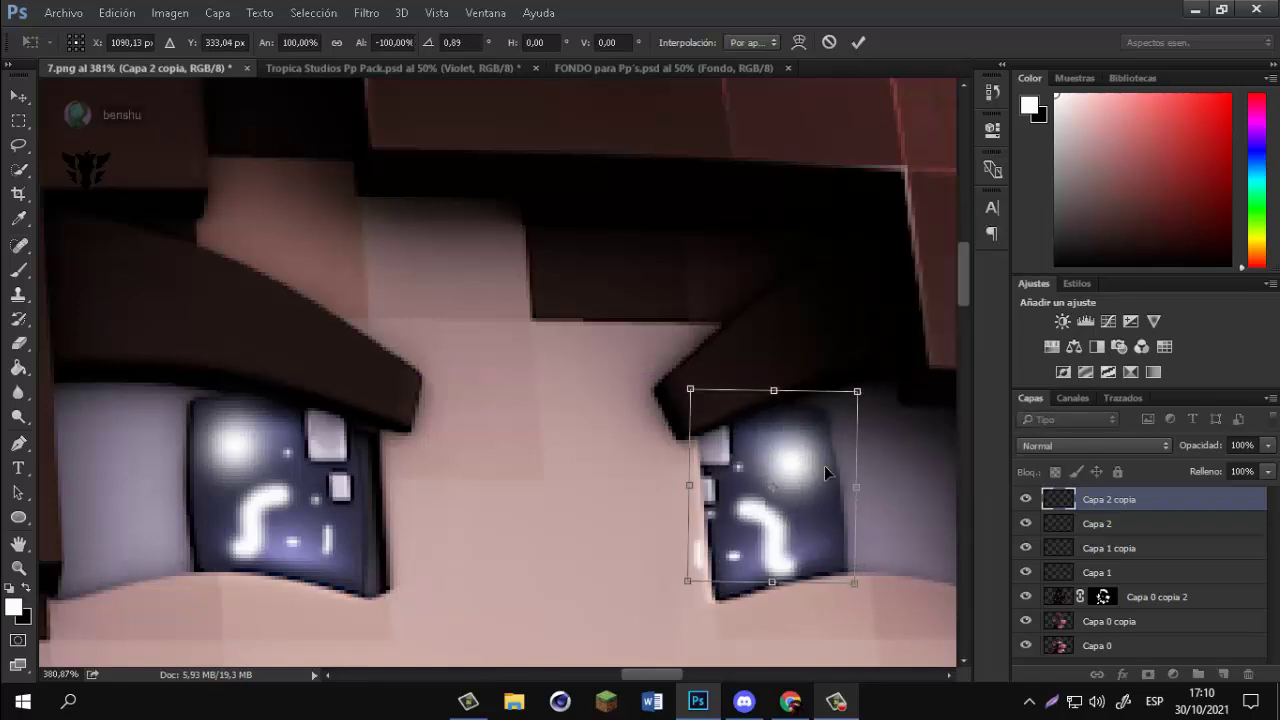
left_click_drag(824, 465, 829, 459)
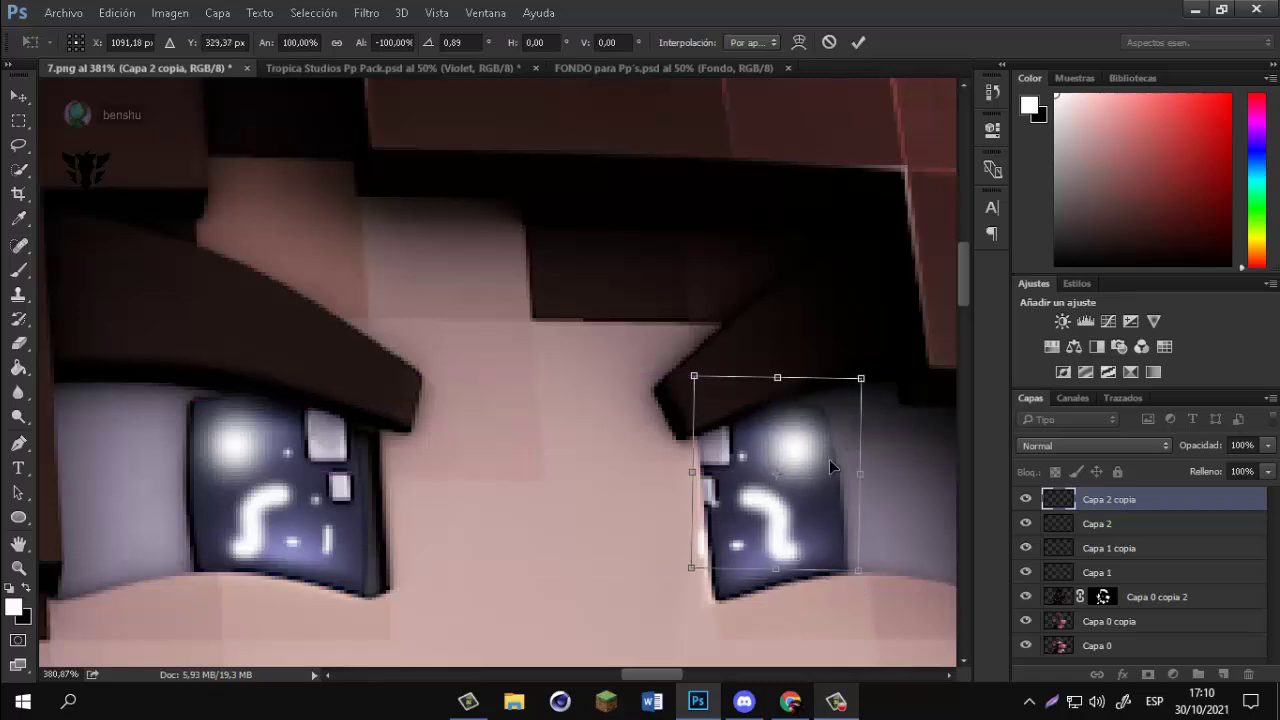
key("Down")
key("Down")
left_click(857, 42)
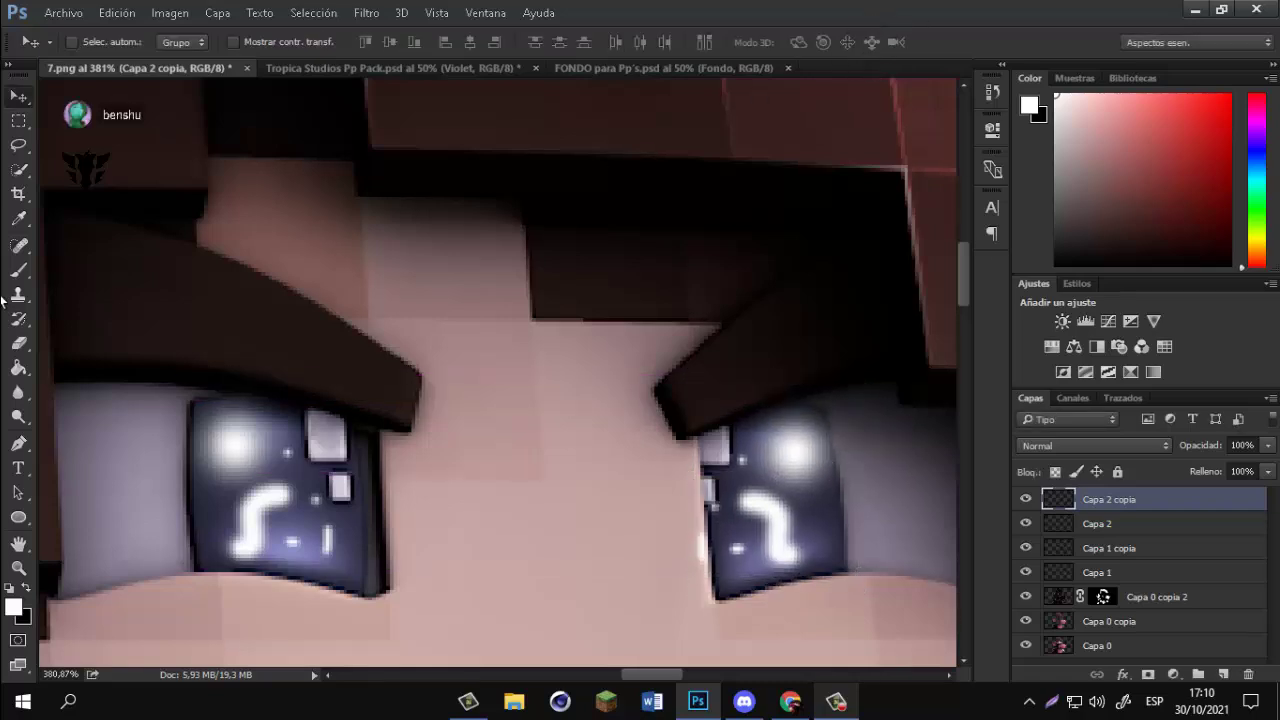
Erase the part of the copied glints spilling past the right iris's inner edge with a size 18 eraser.
key("e")
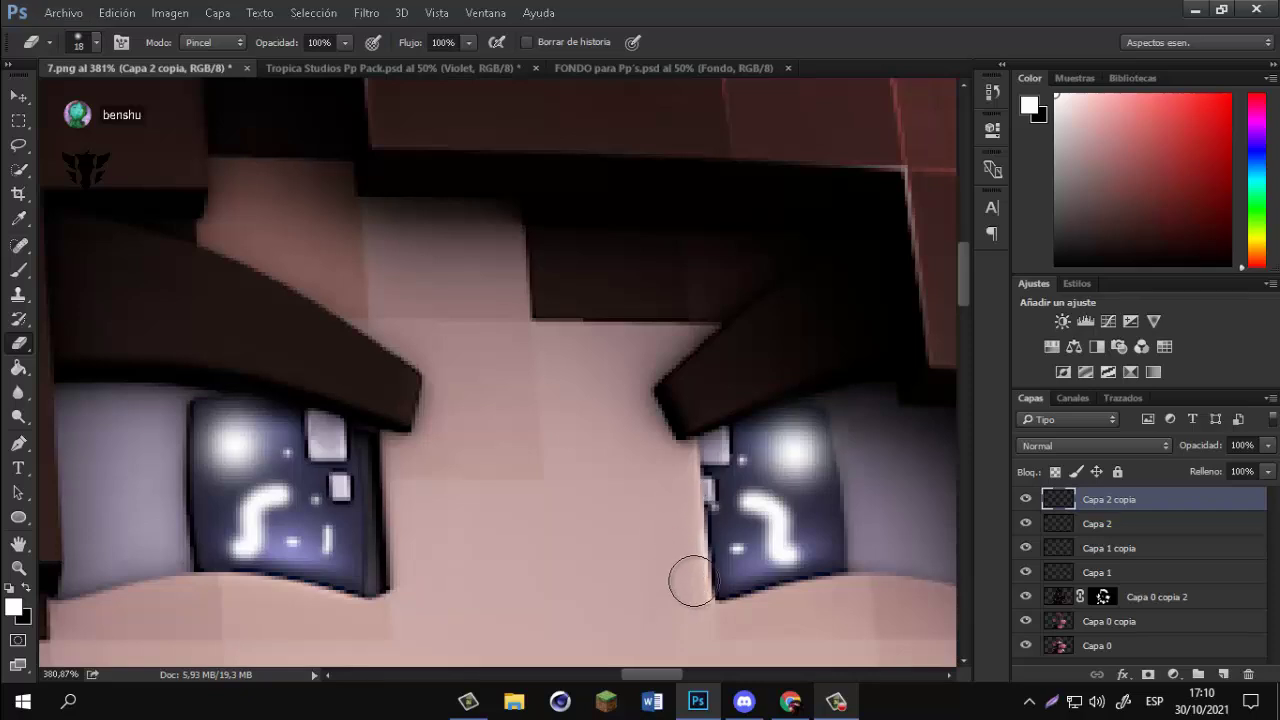
scroll(560, 449, "down", 5)
scroll(529, 400, "down", 1)
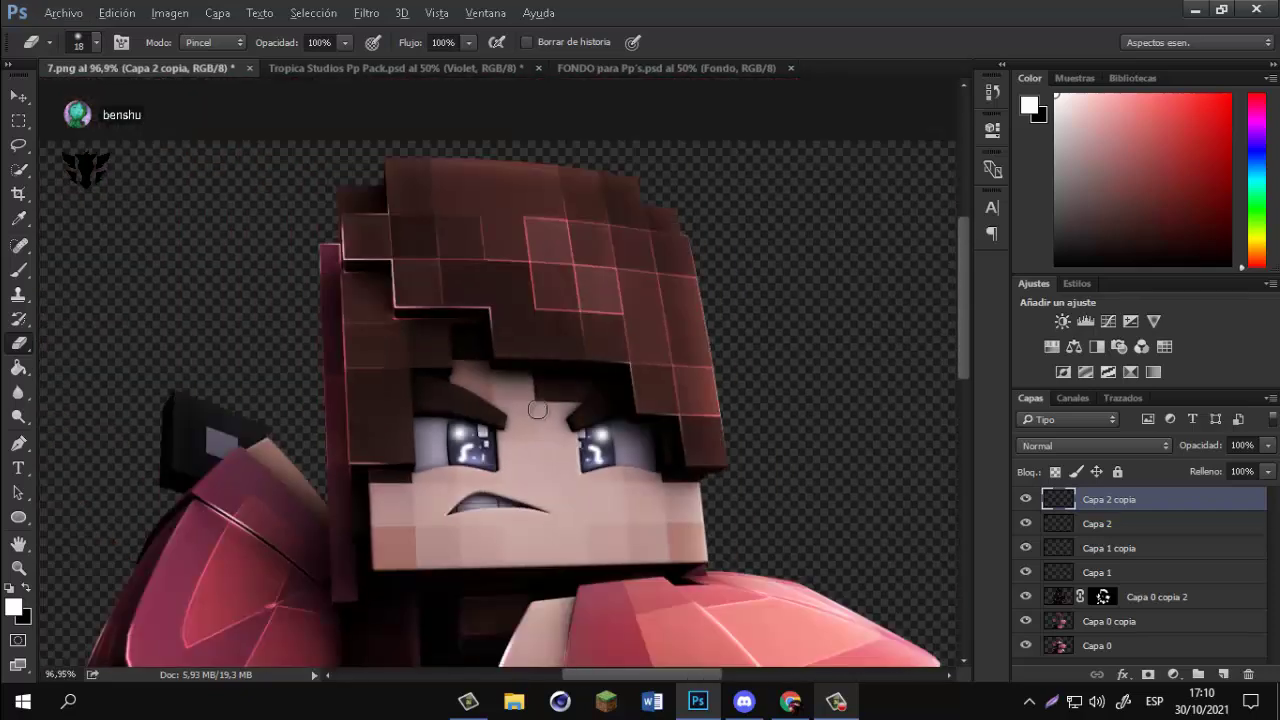
Merge the two painted eye-glint layers into one and set its blend mode to Superponer.
scroll(557, 391, "up", 5)
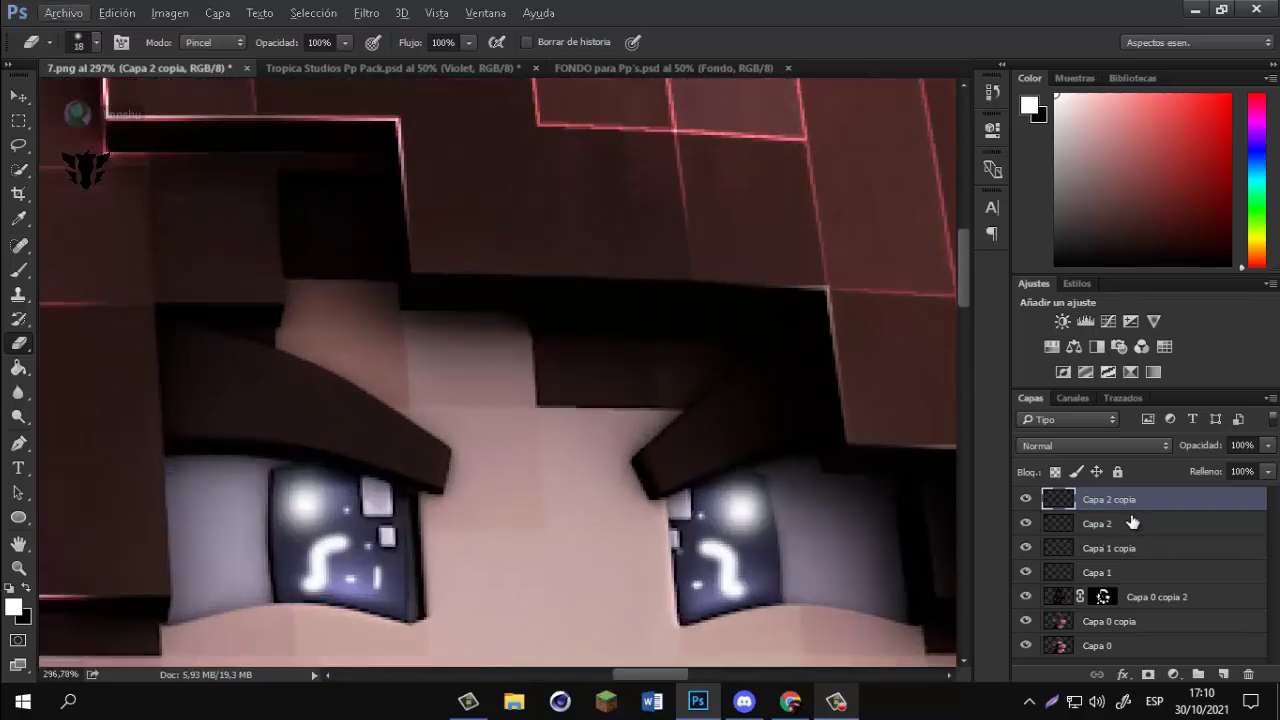
left_click(1124, 525, "ctrl")
right_click(1125, 525)
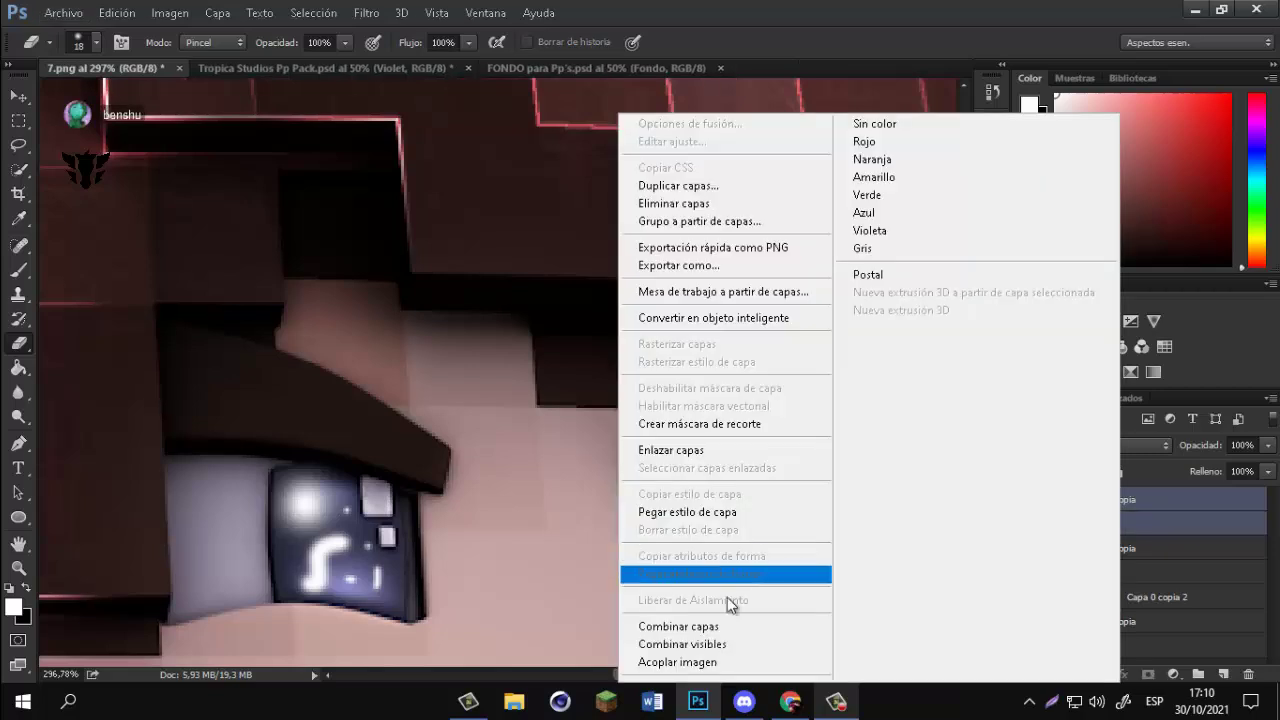
left_click(722, 626)
left_click(1062, 445)
left_click(1048, 252)
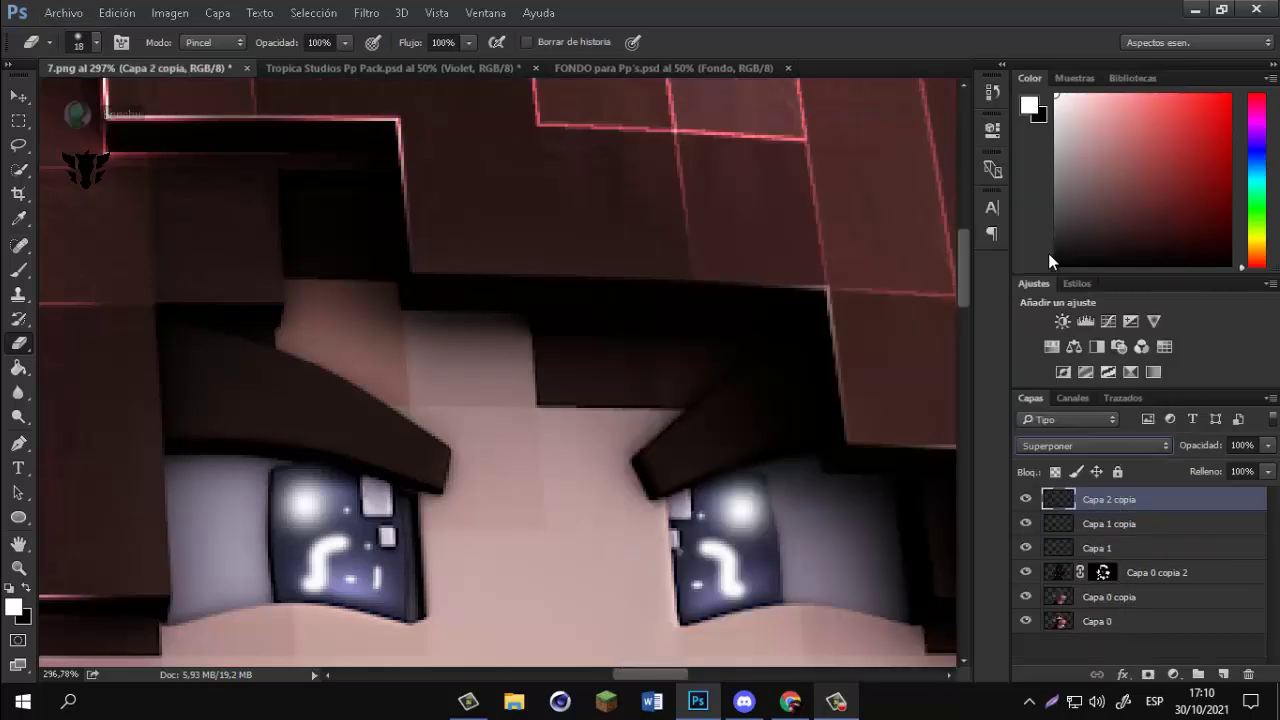
Apply a Gaussian blur with a radius of 2,1 pixels to the merged eye glints.
left_click(366, 12)
mouse_move(551, 220)
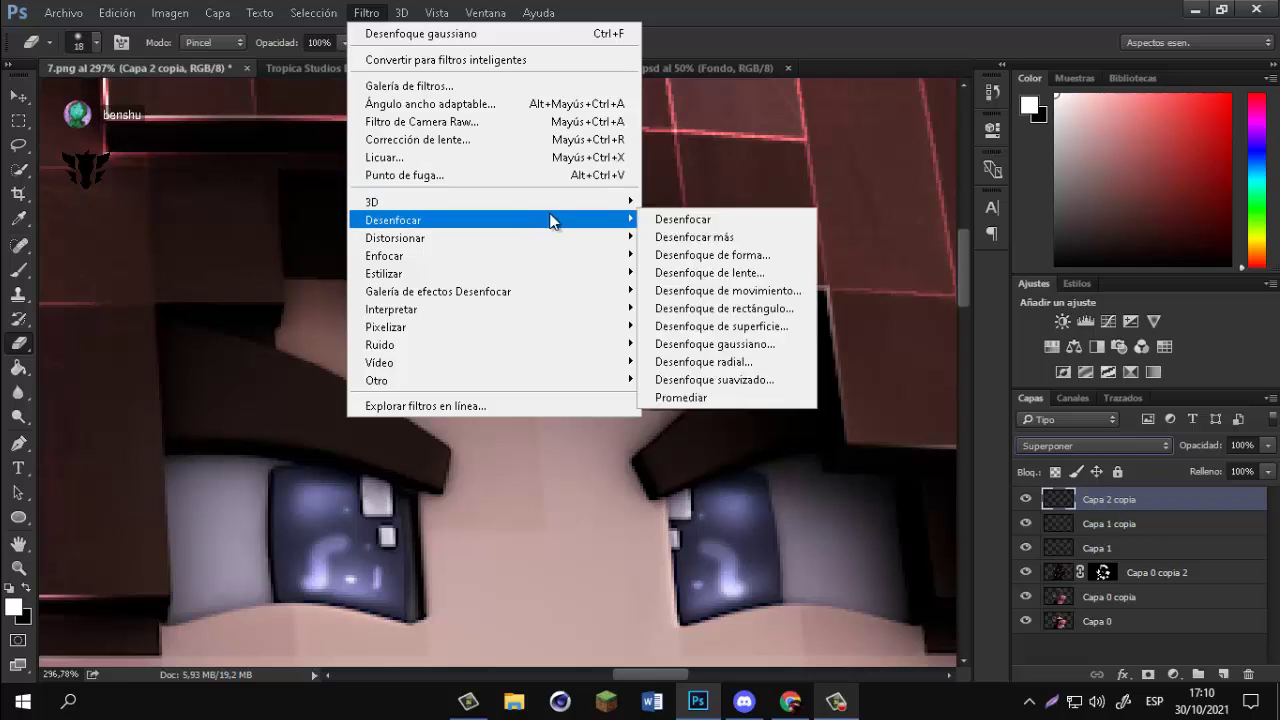
left_click(804, 345)
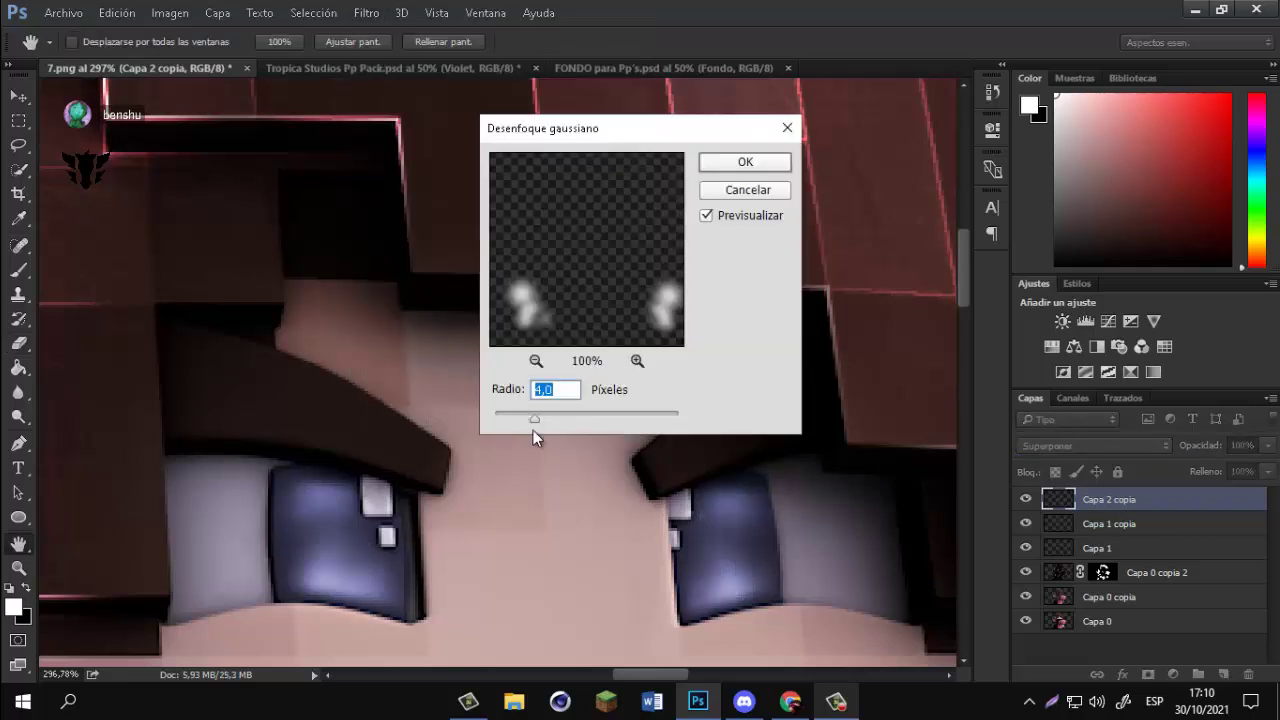
left_click_drag(520, 422, 514, 421)
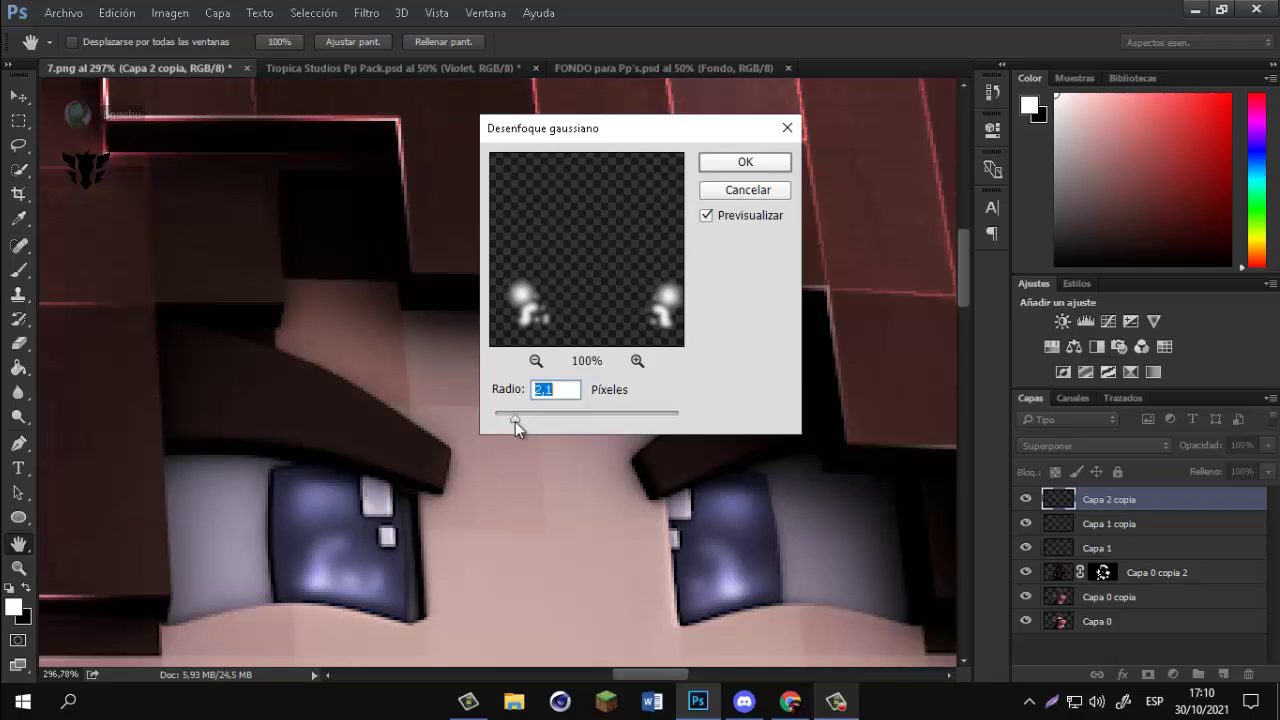
left_click(746, 162)
key("e")
Group all layers from Capa 2 copia down to Capa 0 and name the group Render edita.
scroll(640, 240, "down", 6)
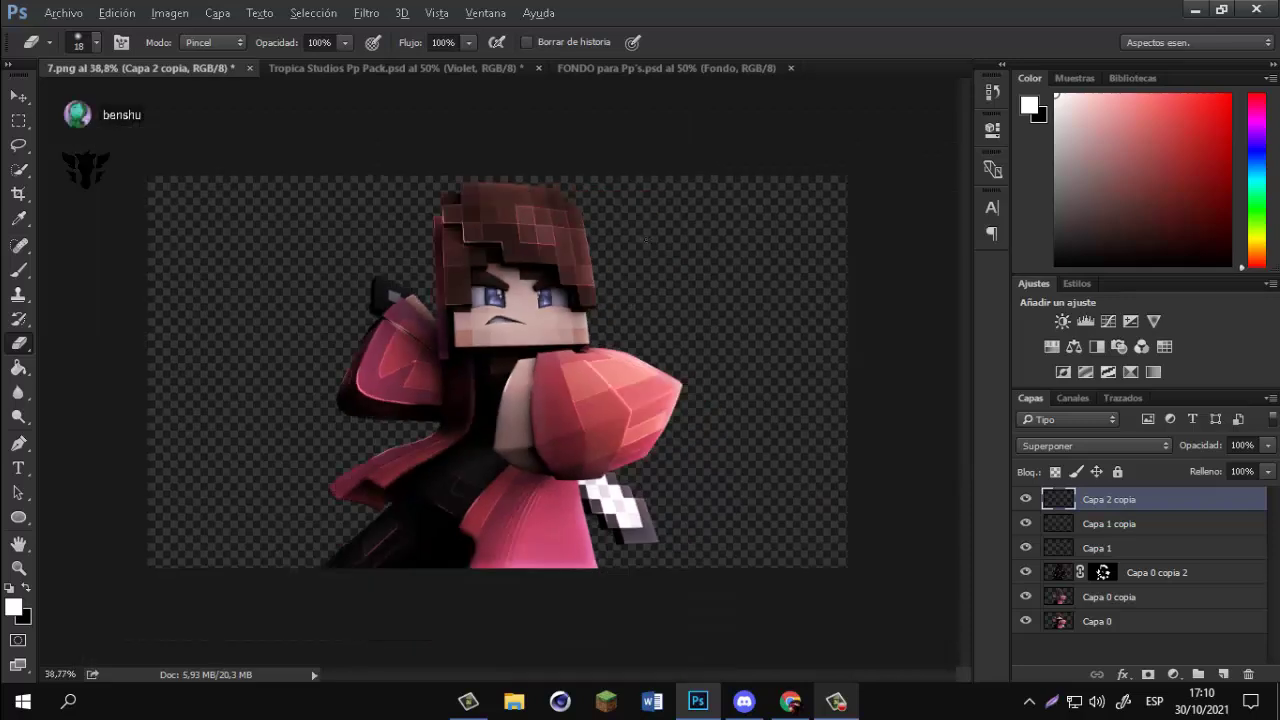
scroll(645, 240, "up", 2)
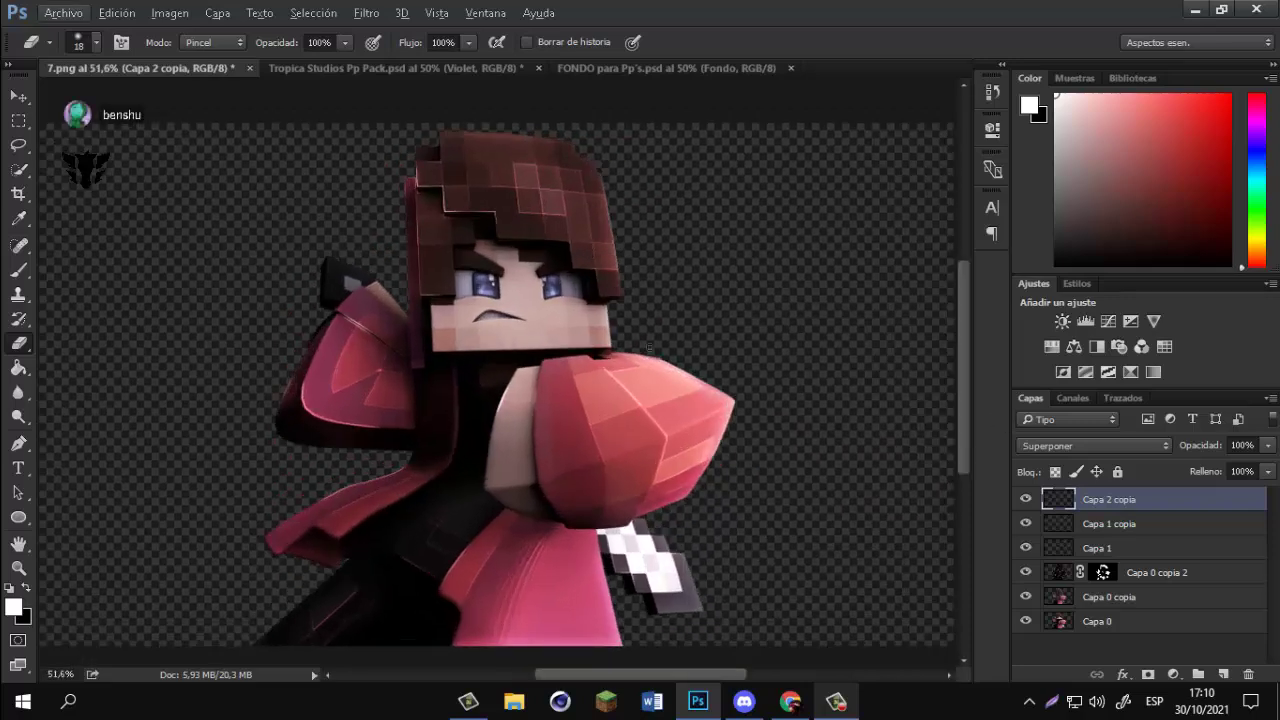
left_click(1145, 624, "shift")
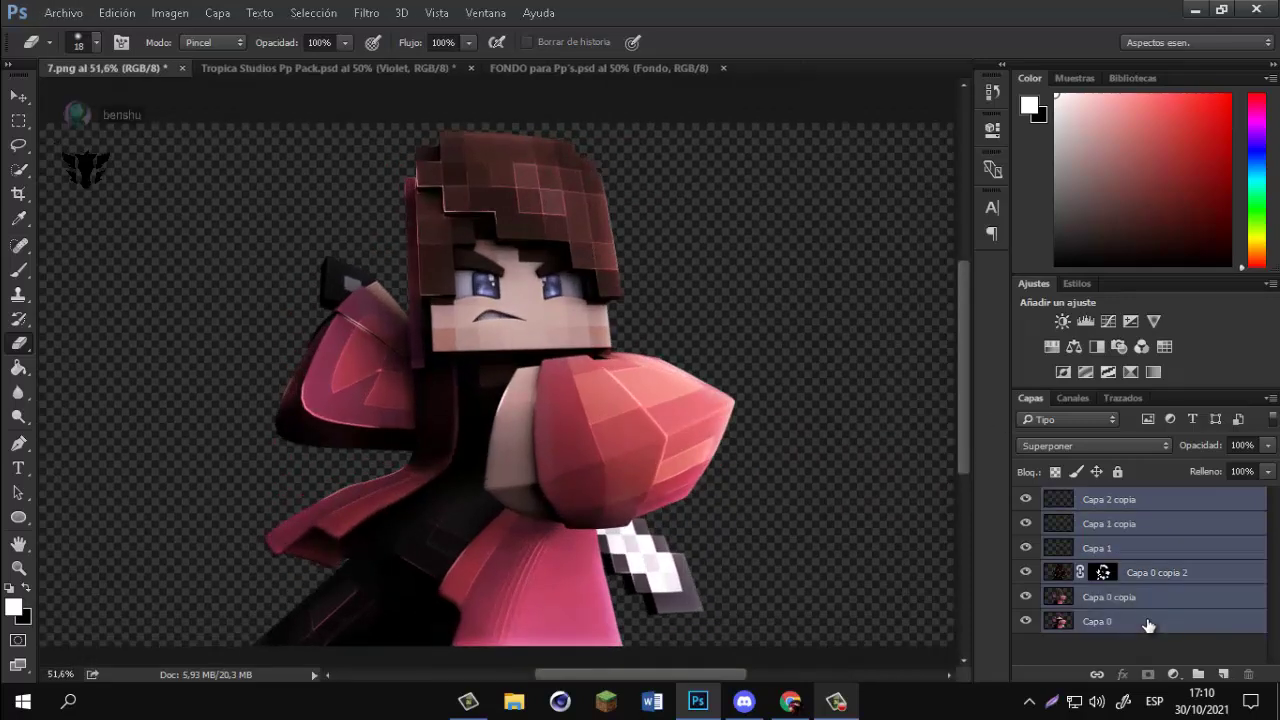
key("ctrl+g")
double_click(1105, 499)
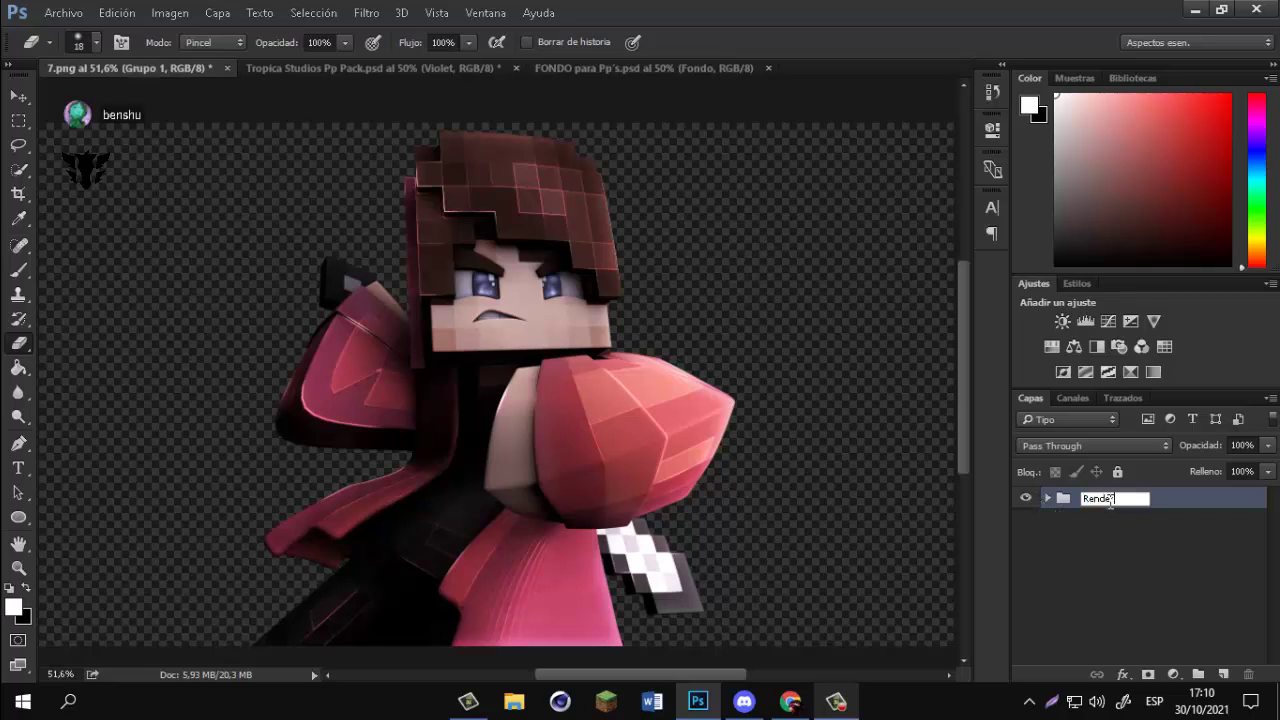
type("Render edita")
key("Return")
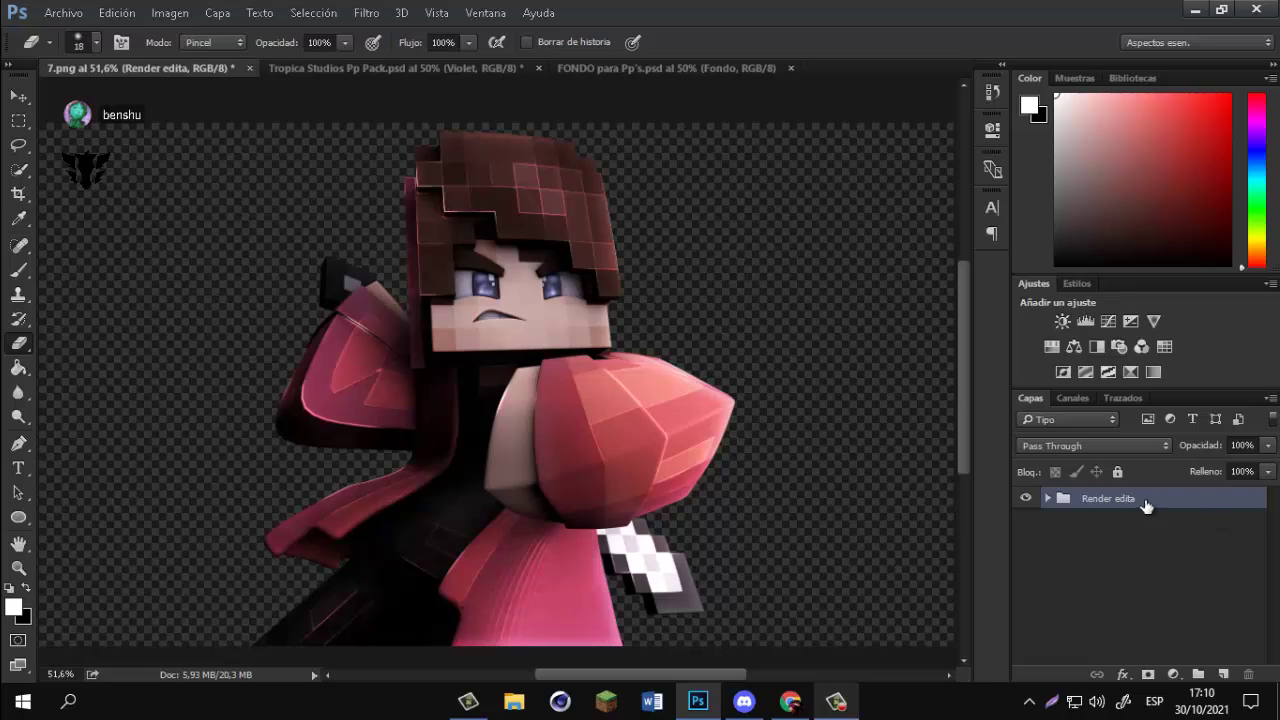
Correct the layer group's name to Render editada.
double_click(1149, 506)
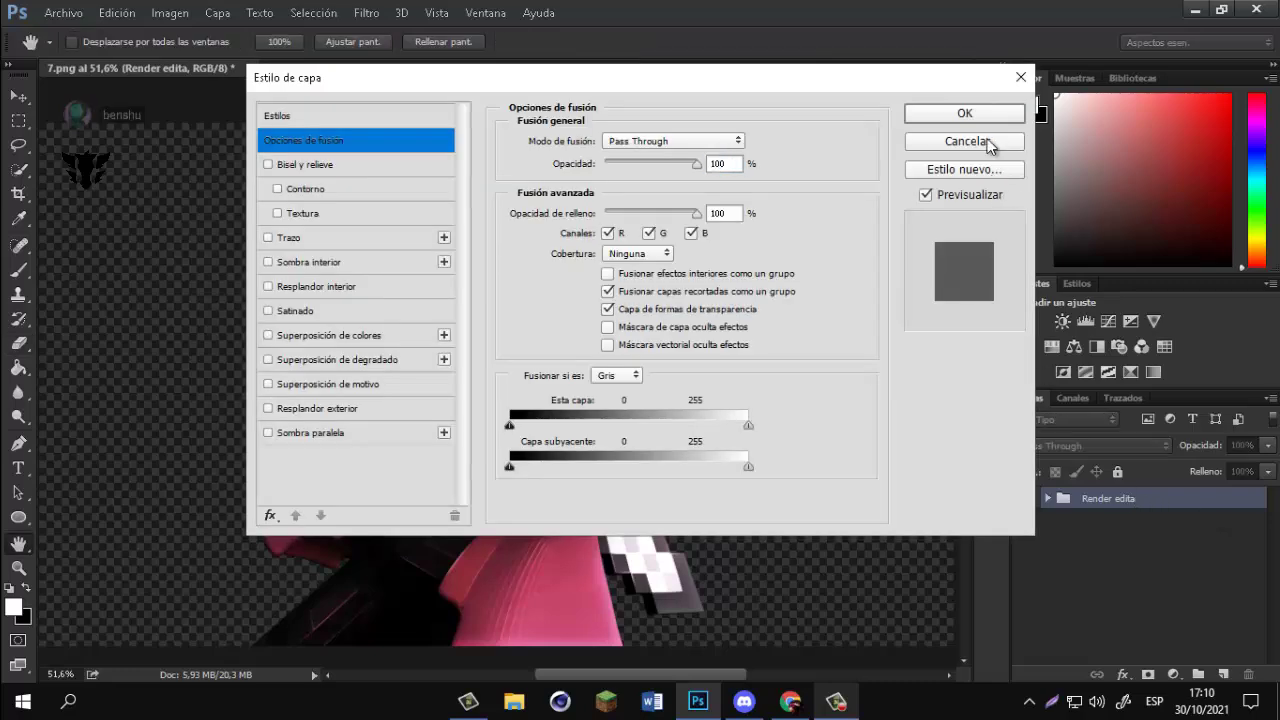
left_click(969, 135)
double_click(1128, 497)
key("Right")
type("d")
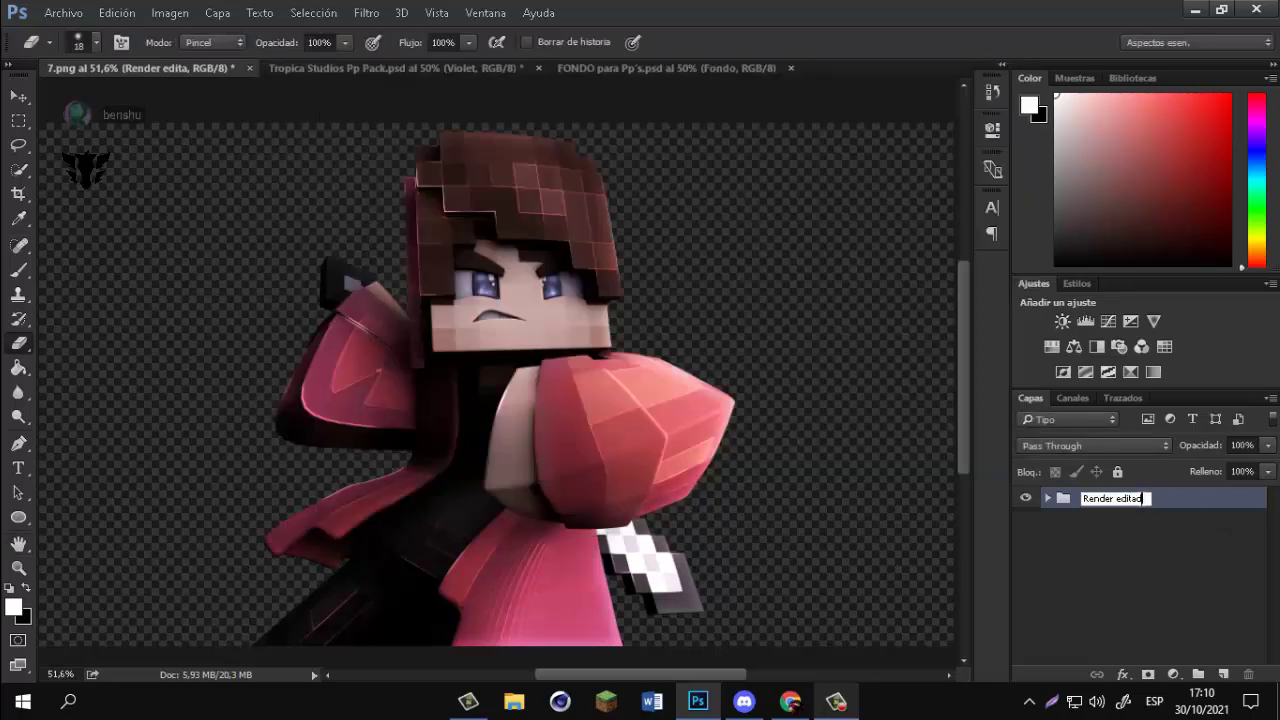
key("Return")
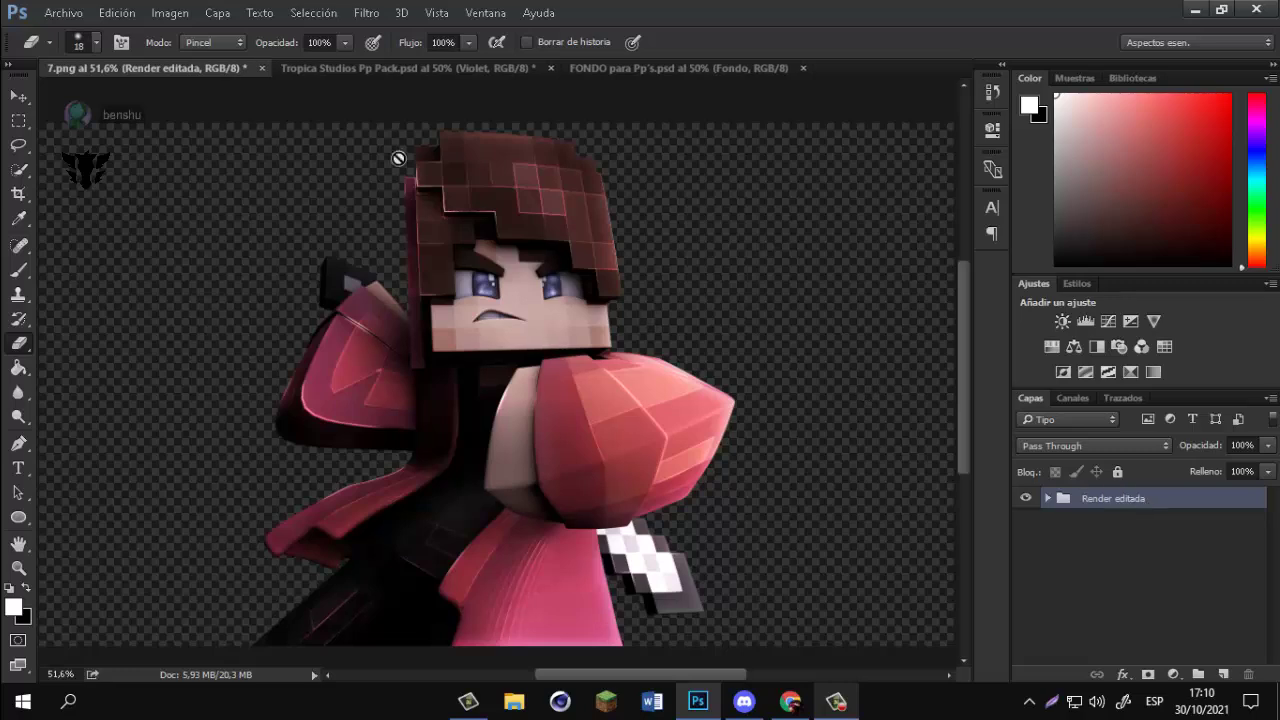
Move the Render editada group into FONDO para Pp's.psd, placing it over the background between the CC. and Fondo groups.
left_click(18, 98)
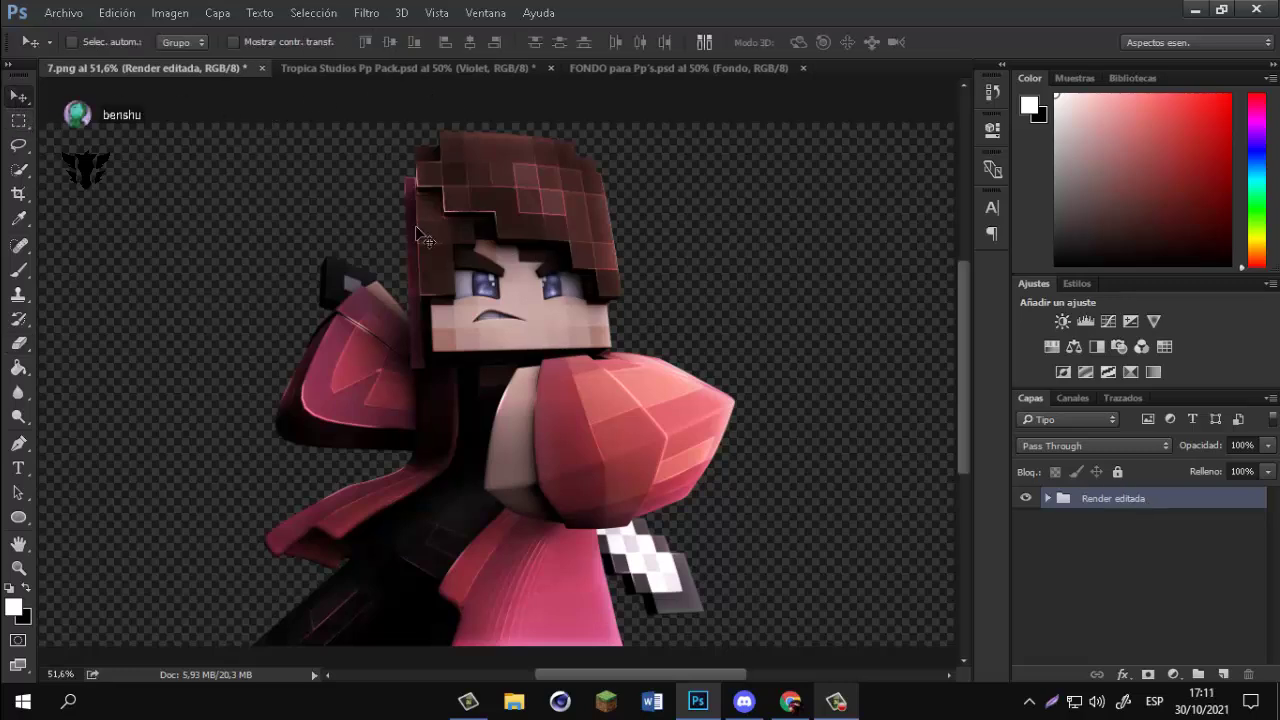
mouse_move(555, 407)
left_mouse_down()
mouse_move(668, 56)
mouse_move(607, 271)
mouse_move(475, 399)
mouse_move(571, 403)
mouse_move(539, 399)
left_mouse_up()
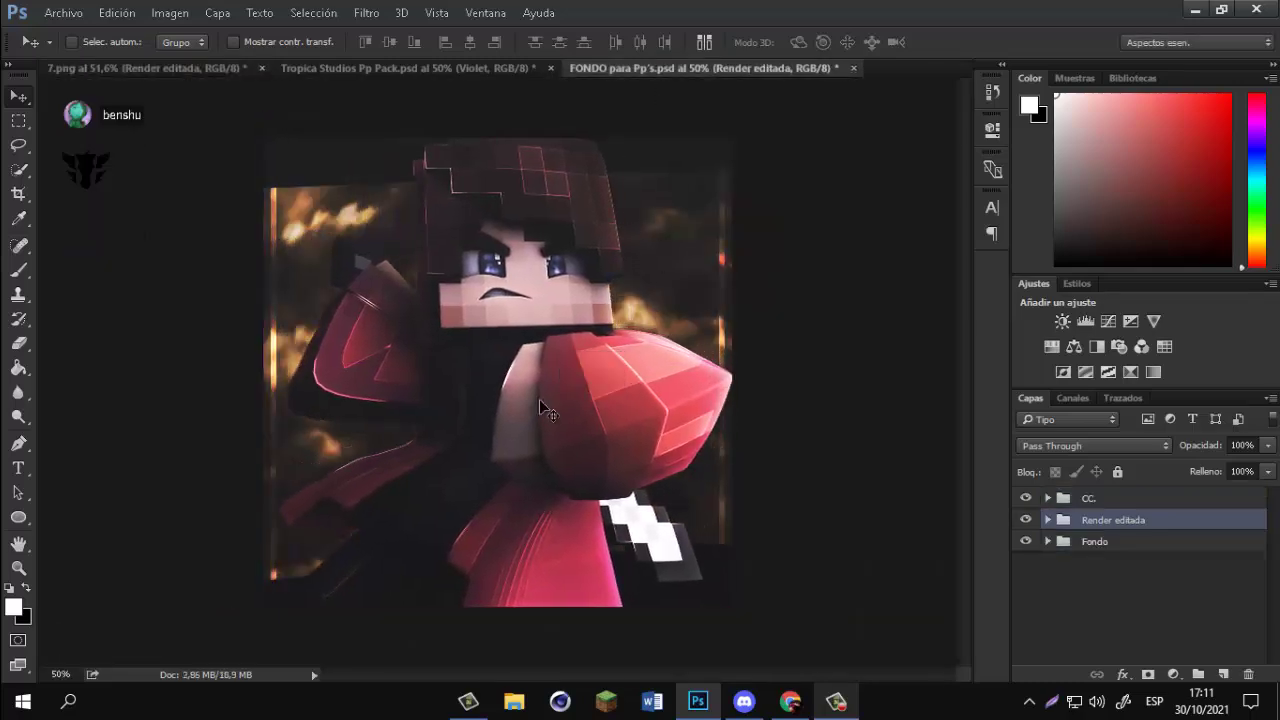
Try a lower opacity on the CC. group and return it to 80%.
left_click(1116, 500)
left_click(1268, 446)
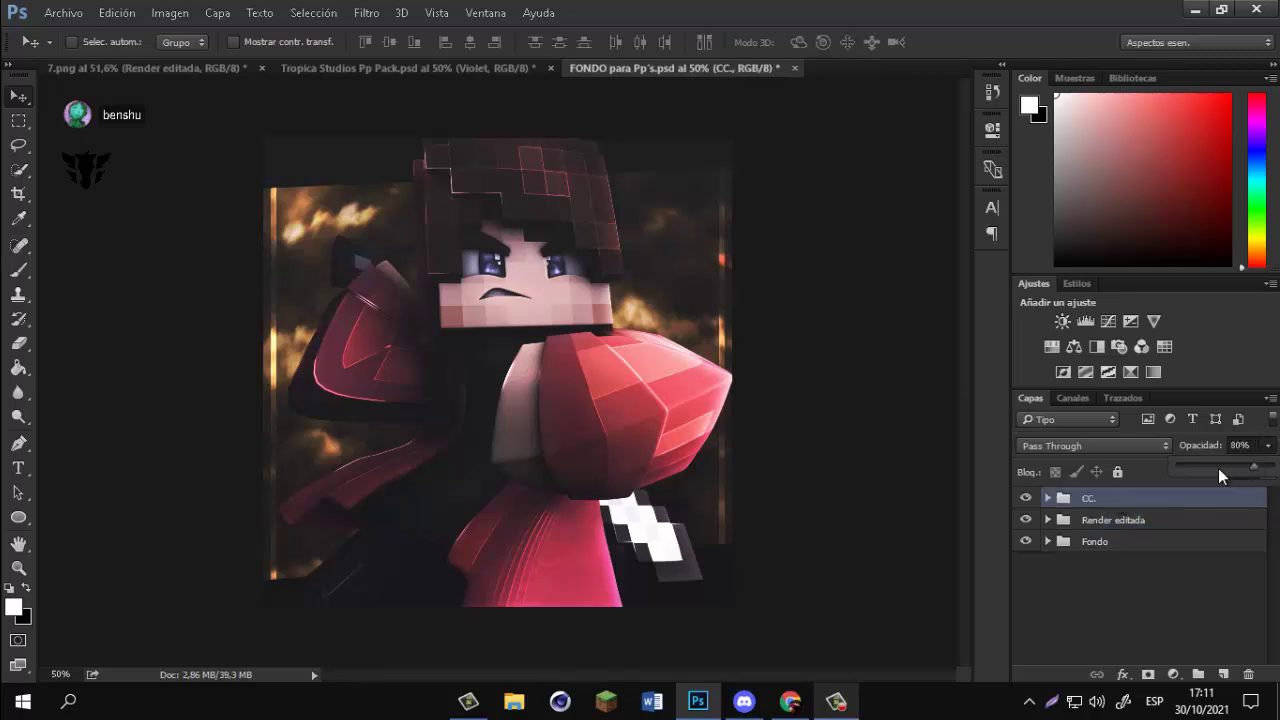
left_click_drag(1218, 468, 1230, 466)
left_click(1254, 446)
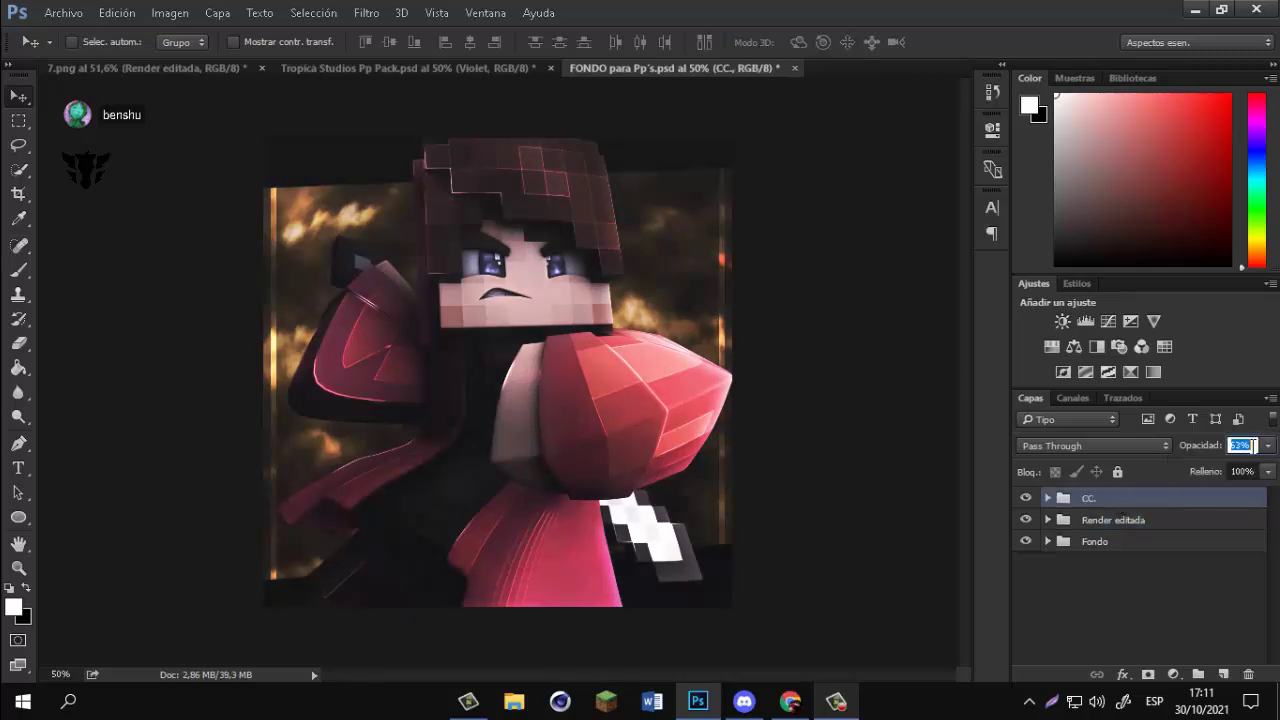
scroll(1256, 448, "up", 3)
type("80")
key("Return")
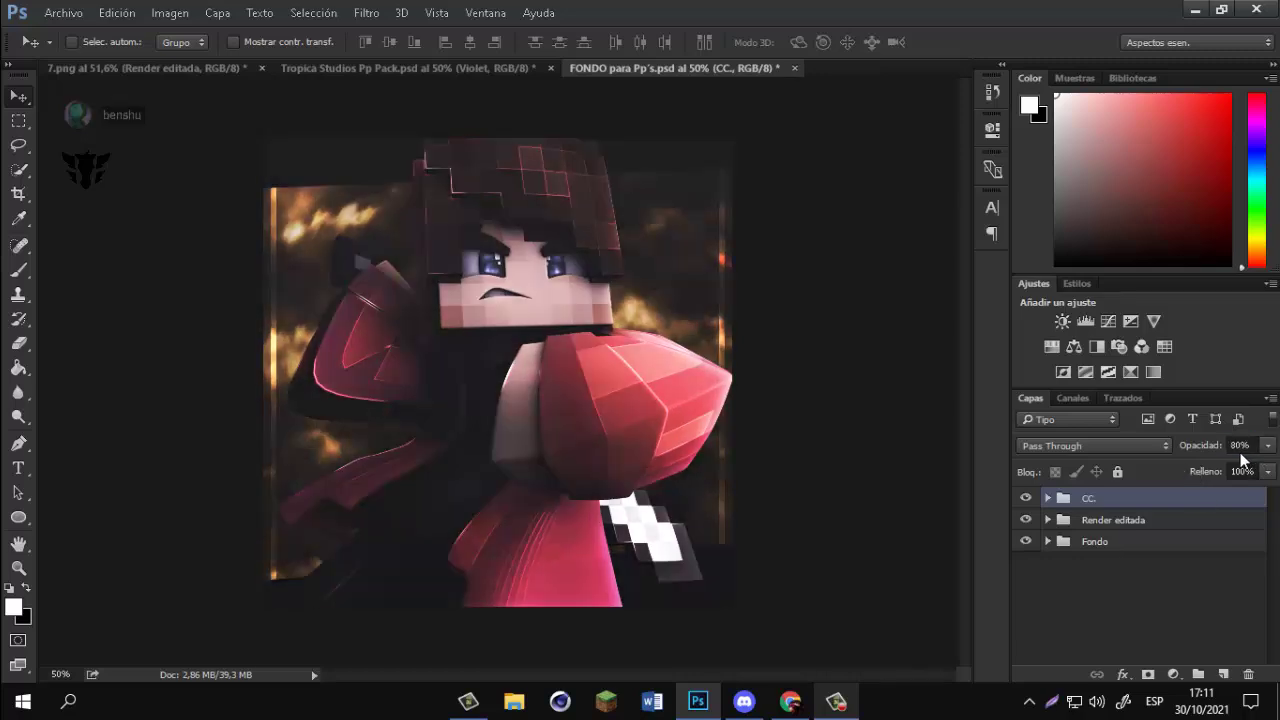
Set the opacity of the Mapa de degradado 32 layer in the CC. group to 50% and compare the image with and without it.
left_click(1048, 498)
scroll(1094, 537, "down", 10)
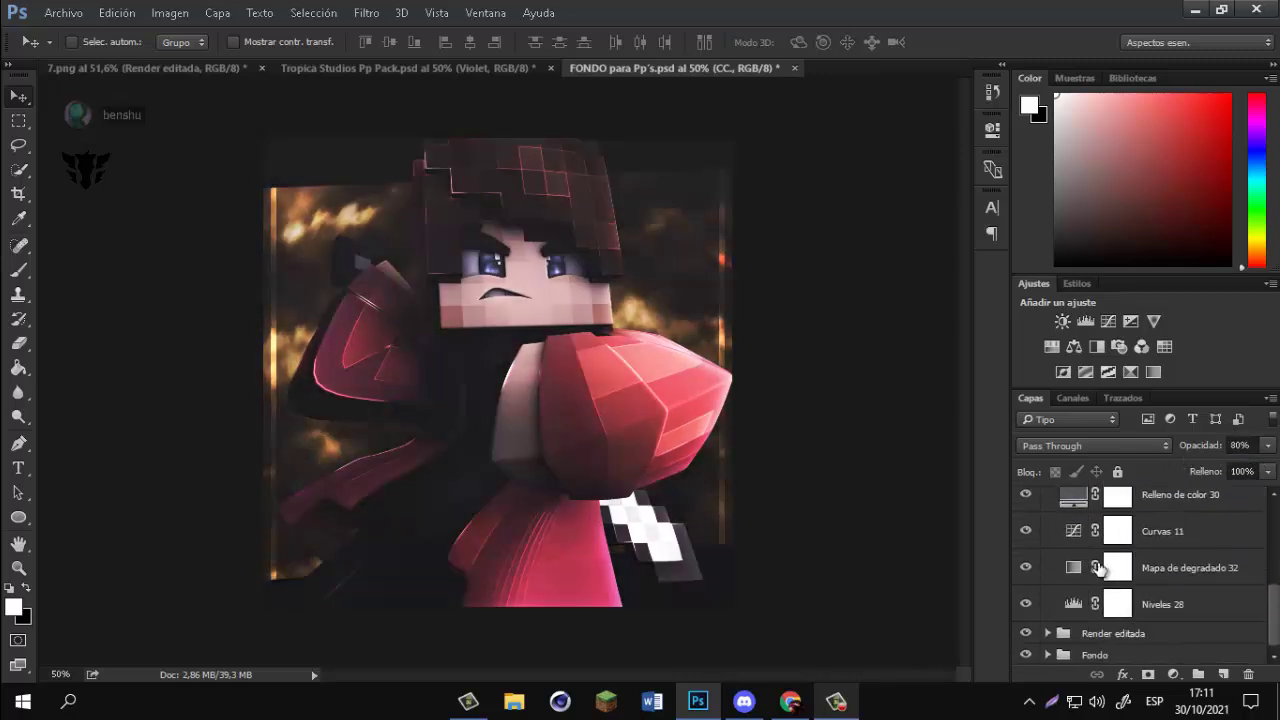
left_click(1026, 568)
left_click(1027, 572)
left_click(1027, 572)
left_click(1178, 577)
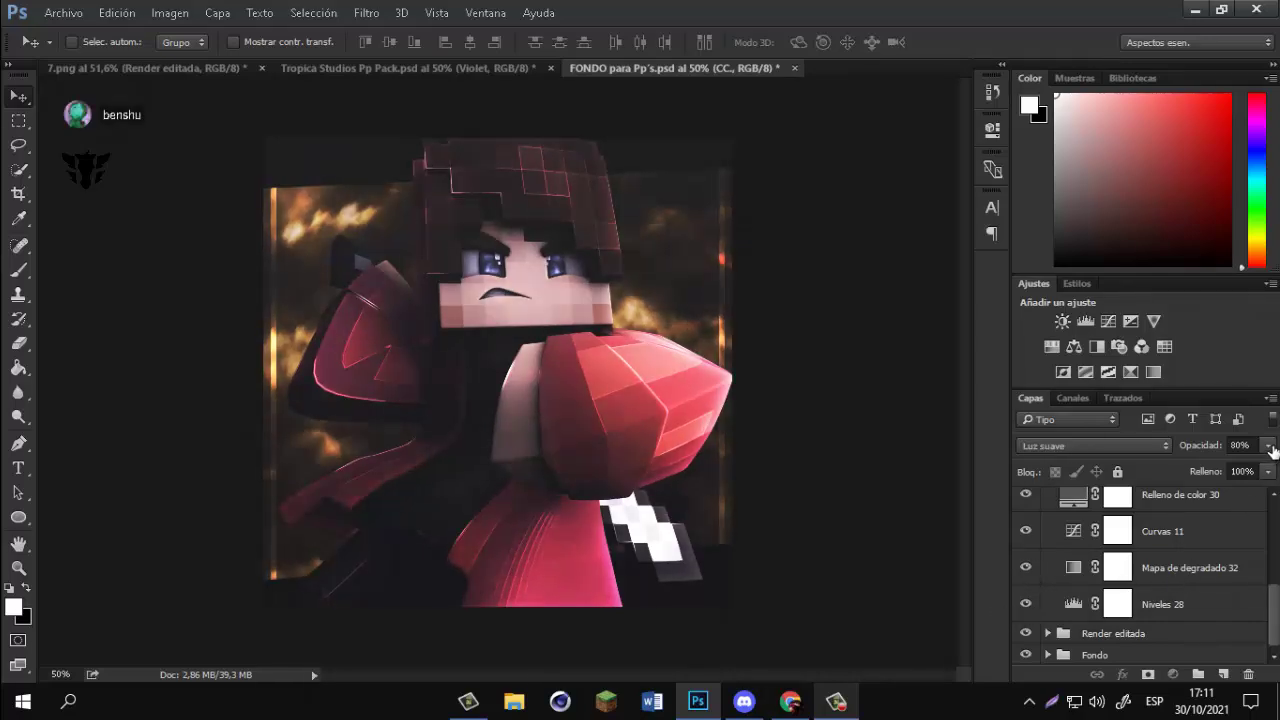
left_click(1266, 446)
left_click_drag(1264, 465, 1256, 466)
left_click(1255, 446)
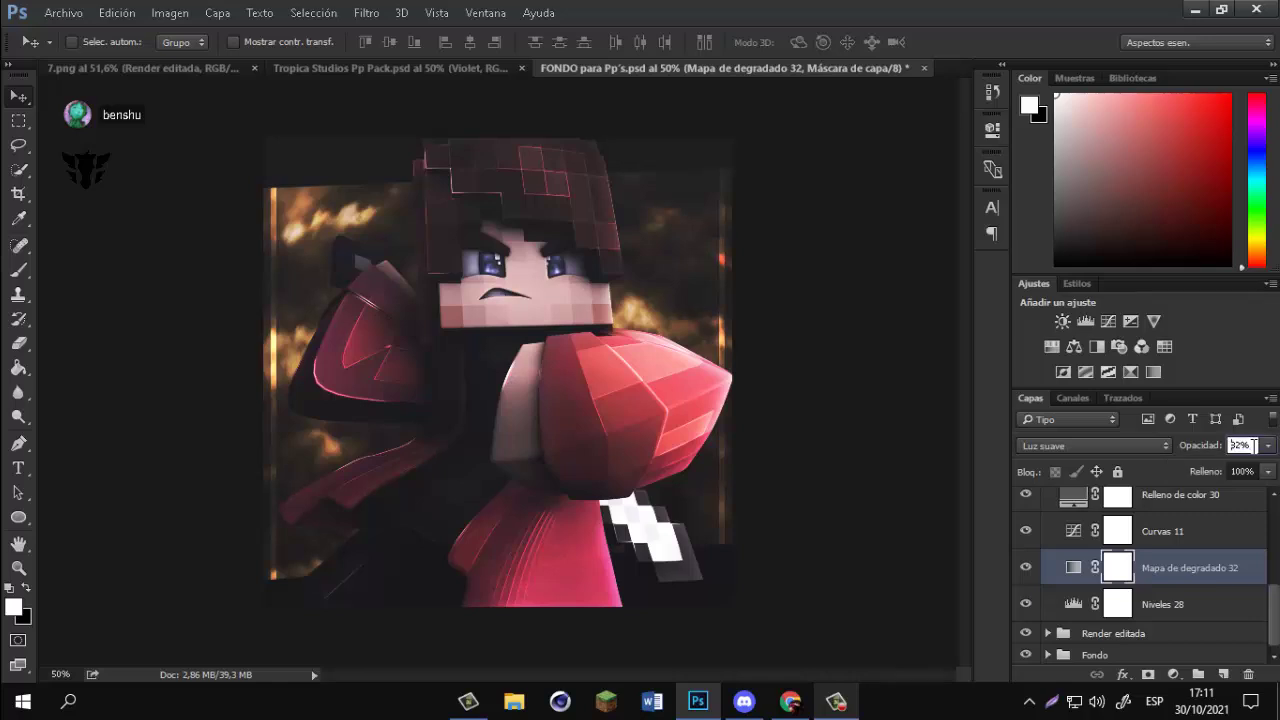
scroll(1254, 446, "down", 3)
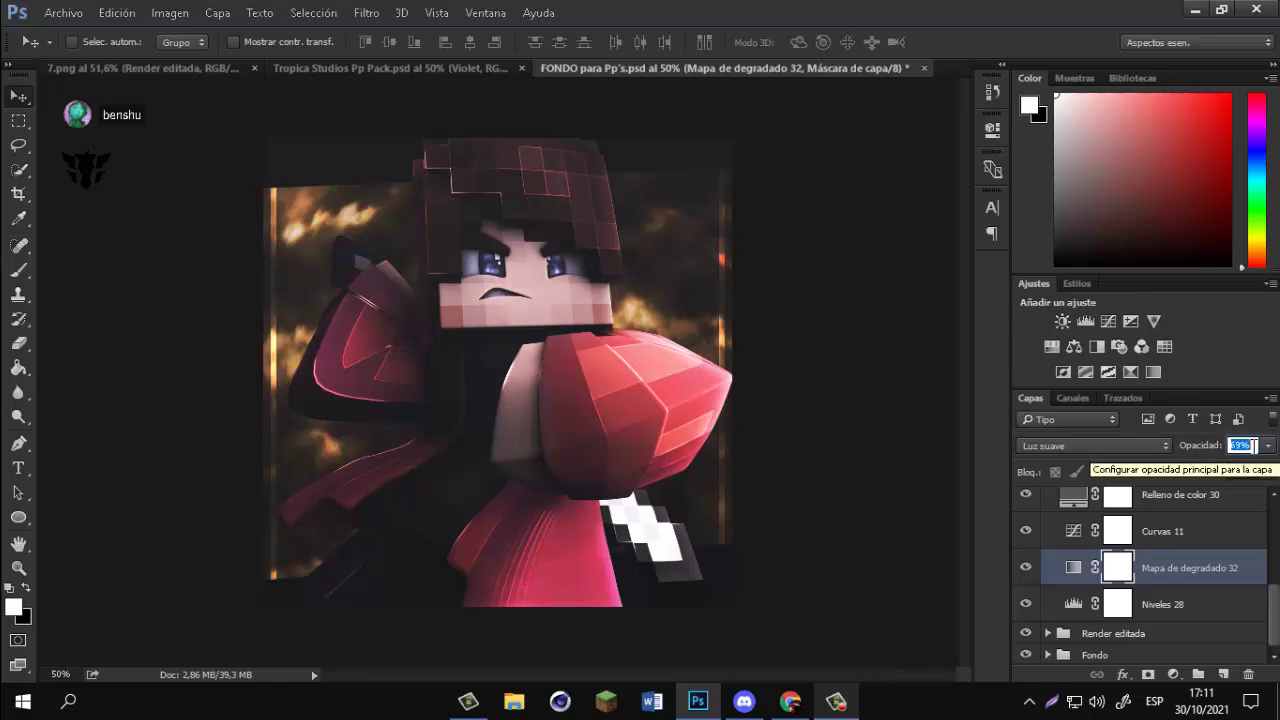
scroll(1254, 446, "down", 6)
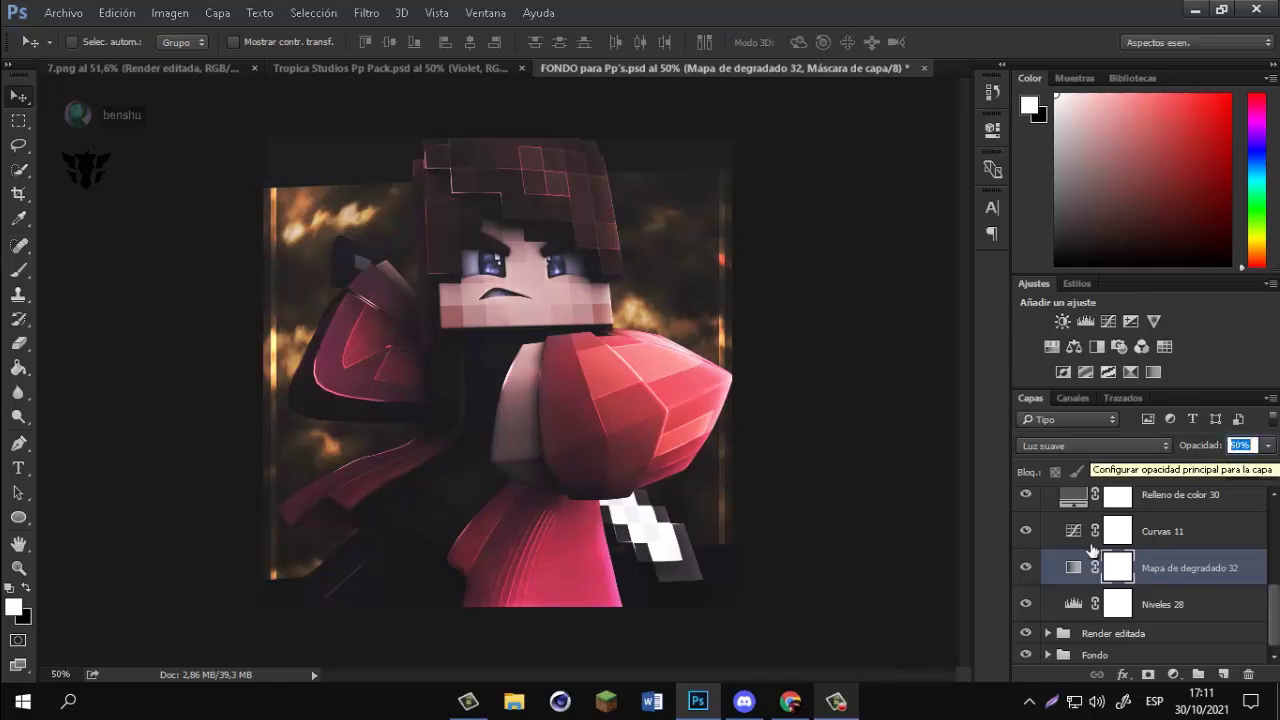
left_click(1027, 568)
left_click(1027, 568)
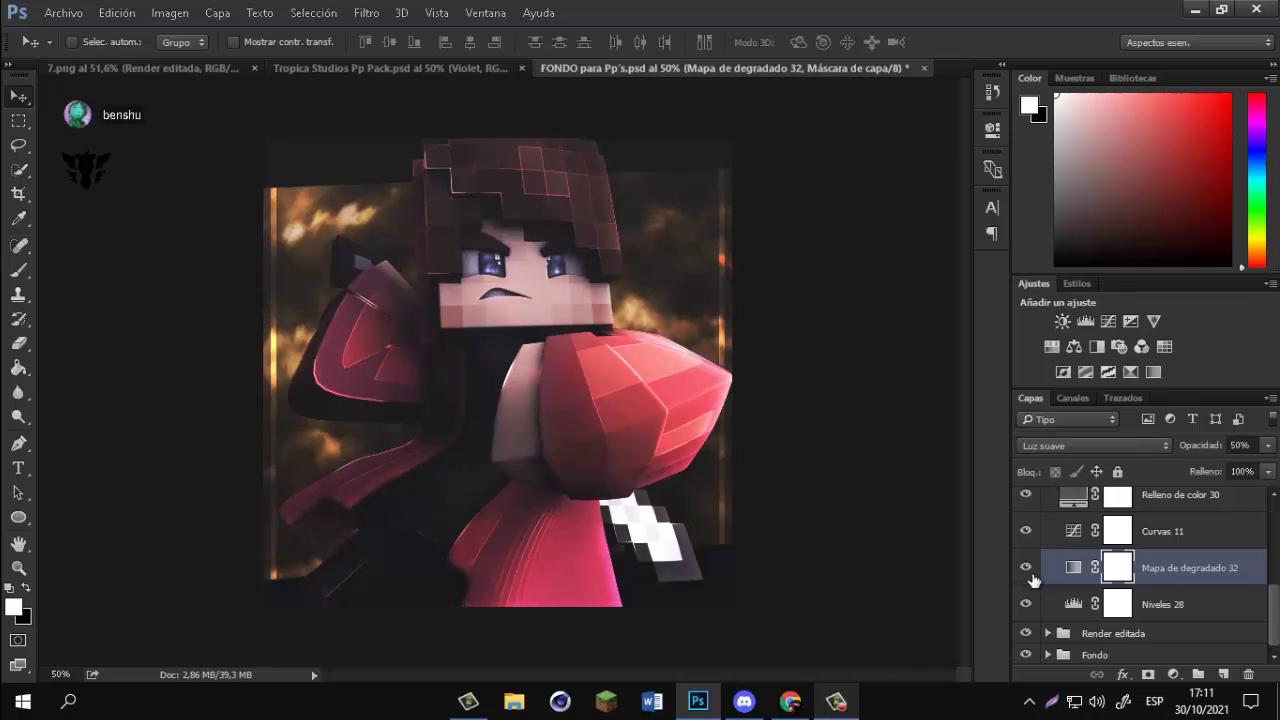
Compare the effects of Brillo/contraste 1 and Relleno de color 30 copia, and fine-tune the opacity of Relleno de color 30 copia.
scroll(1033, 575, "up", 3)
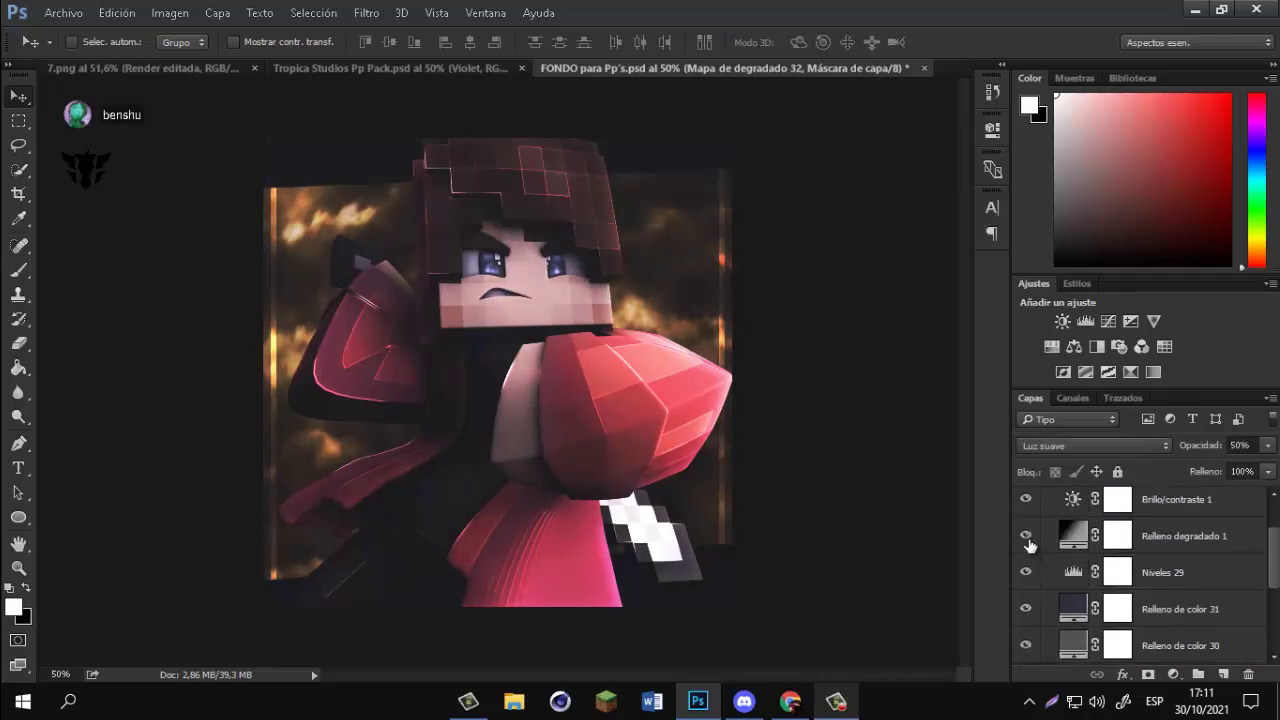
scroll(1029, 543, "up", 3)
left_click(1026, 565)
left_click(1026, 565)
left_click(1026, 528)
left_click(1026, 528)
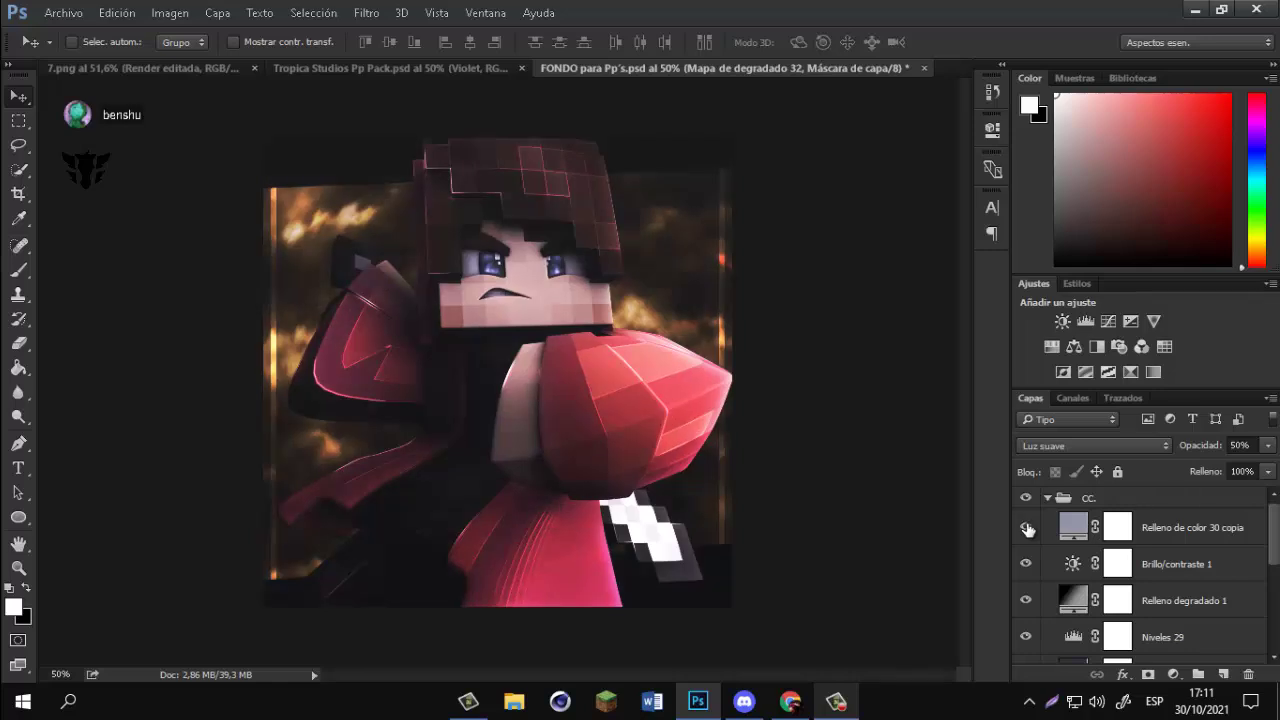
left_click(1073, 530)
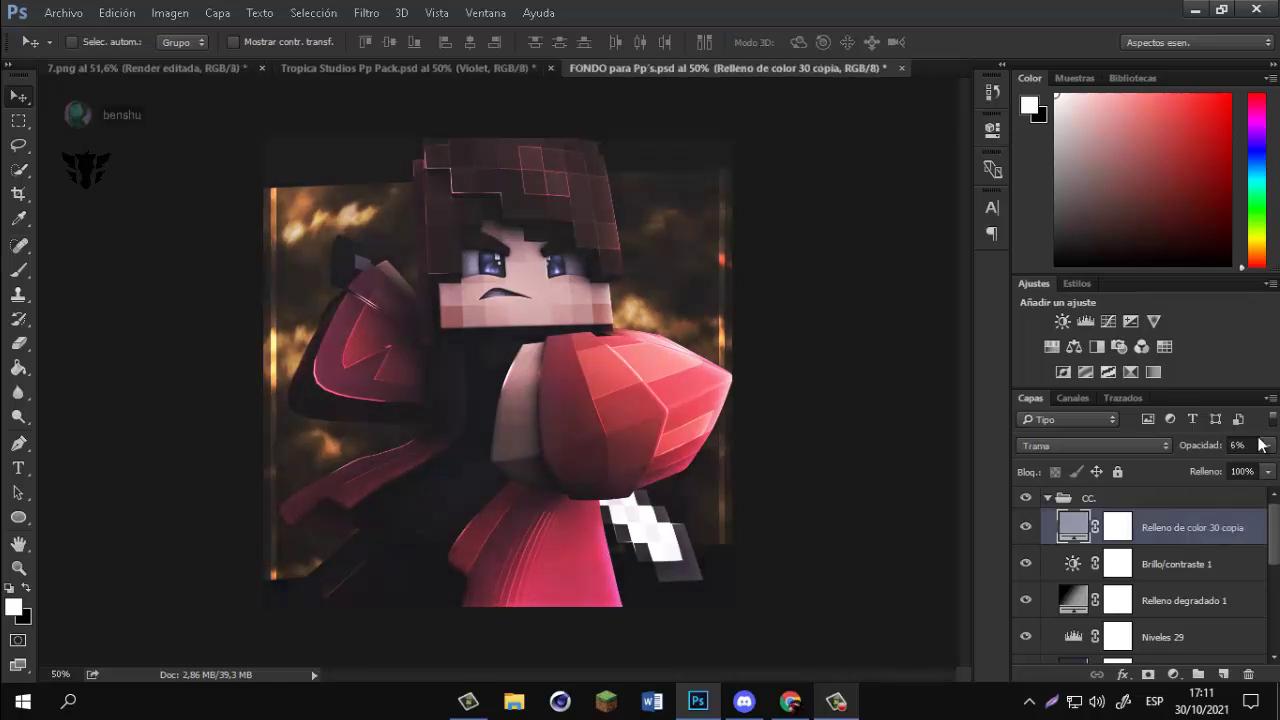
left_click(1267, 447)
double_click(1247, 447)
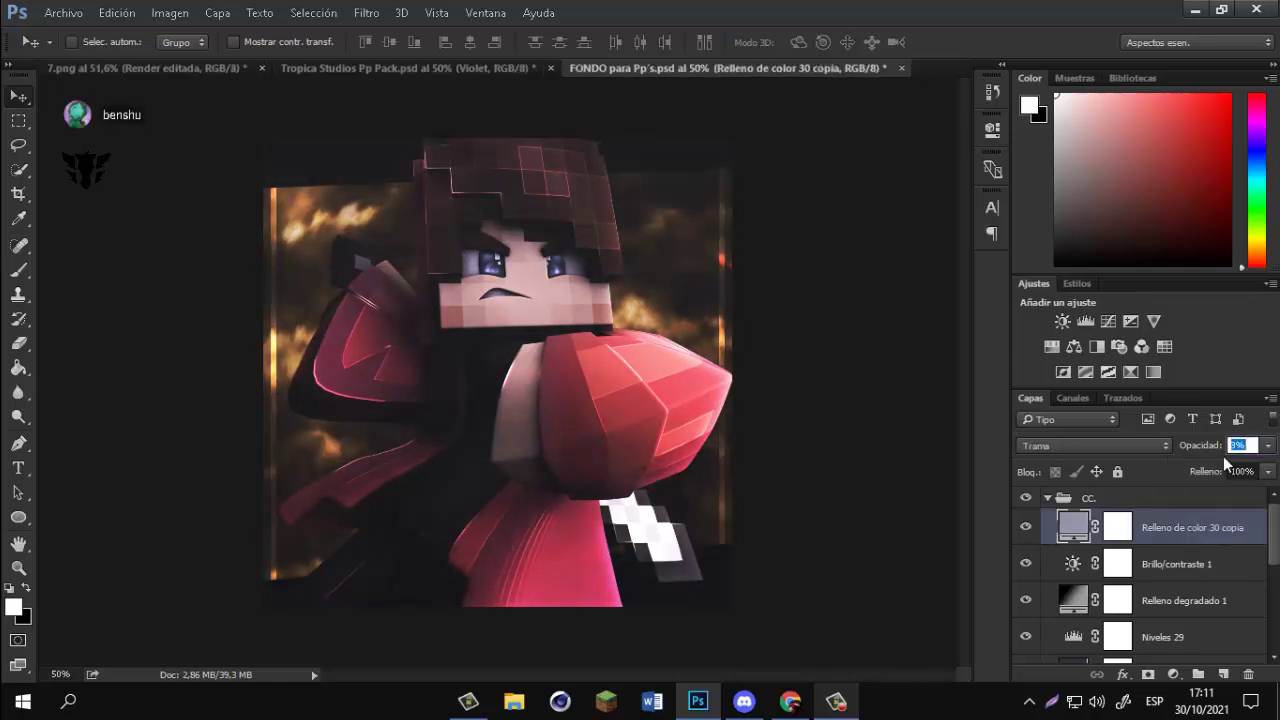
scroll(1120, 543, "down", 1)
scroll(1121, 543, "down", 3)
Set the opacity of the Curvas 11 adjustment to 20% and compare the image with and without it.
left_click(1158, 535)
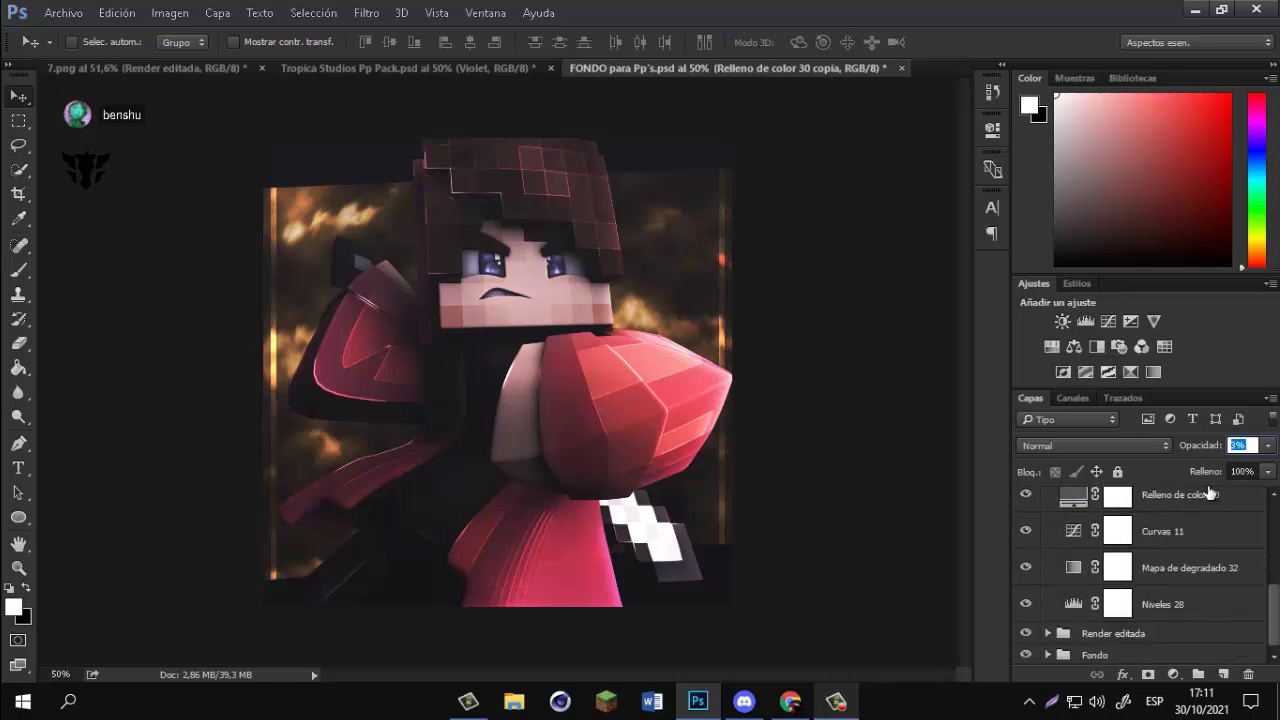
scroll(1255, 446, "down", 3)
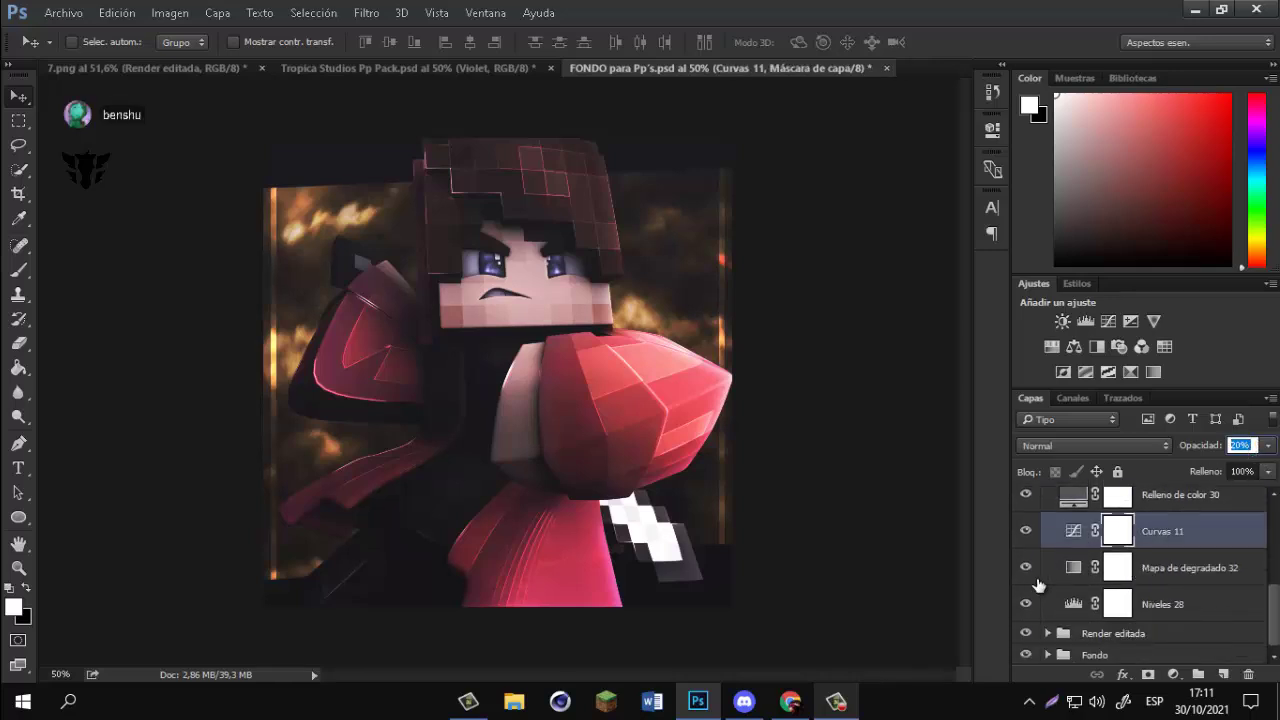
left_click(1025, 531)
left_click(1025, 531)
left_click(1025, 531)
left_click(1025, 531)
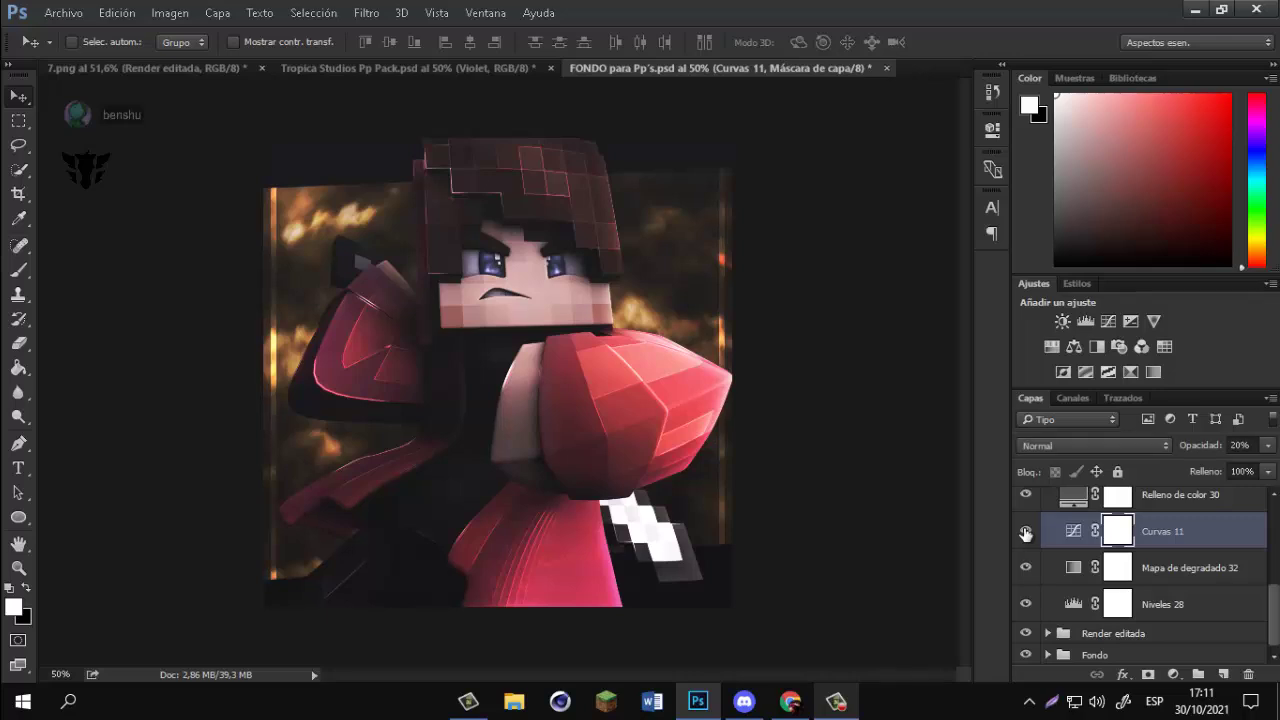
Rotate the Render editada group about -3.9°, enlarge it to about 113.6% and reposition it within the canvas.
scroll(1125, 530, "up", 5)
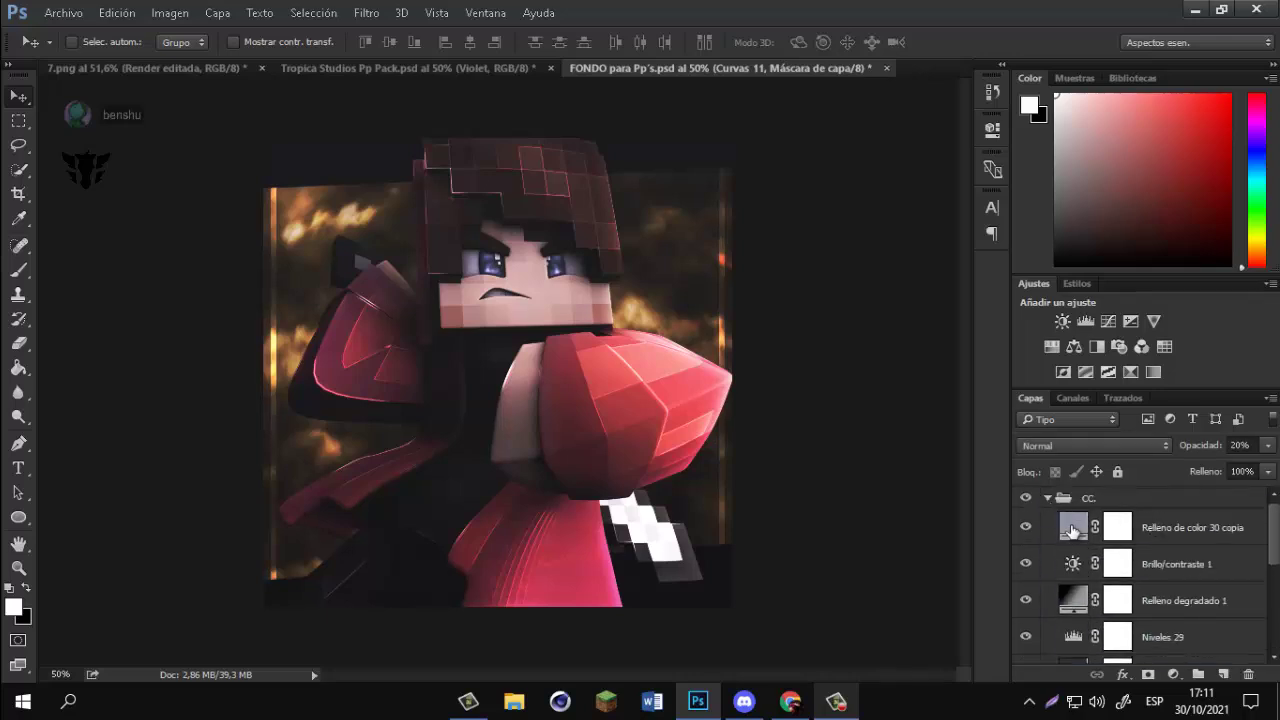
left_click(1047, 497)
left_click(1120, 521)
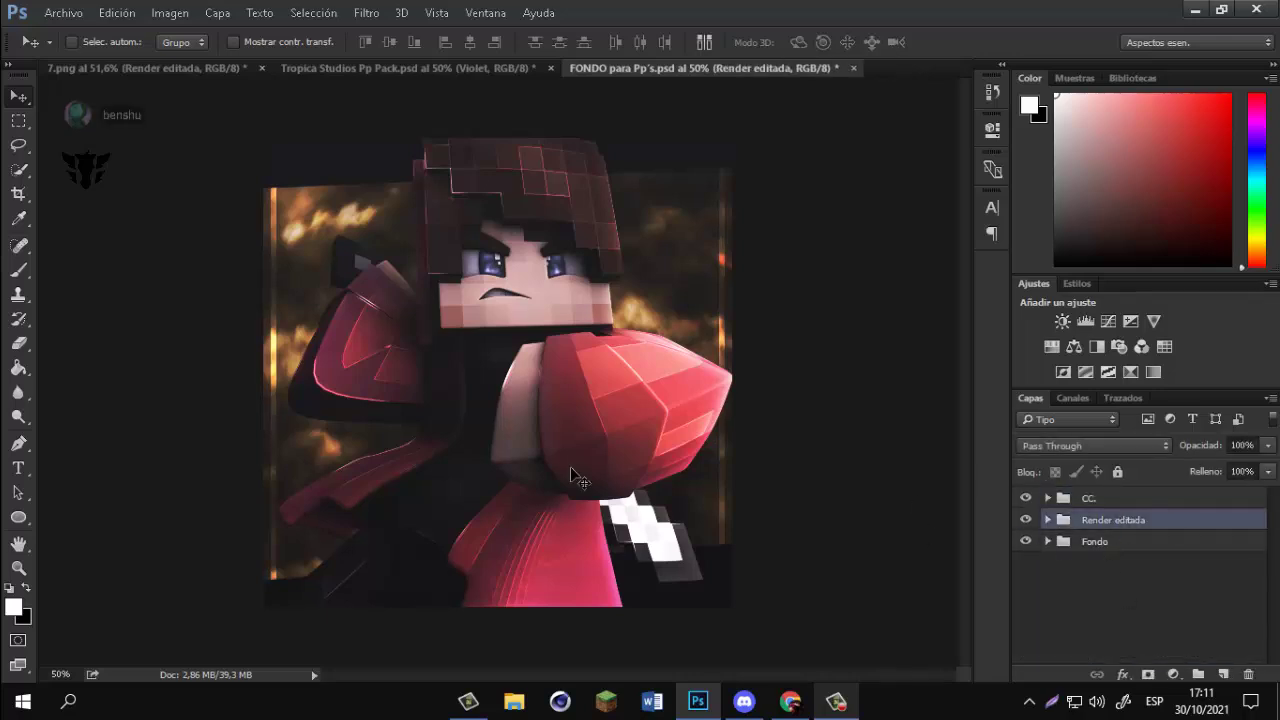
key("ctrl+t")
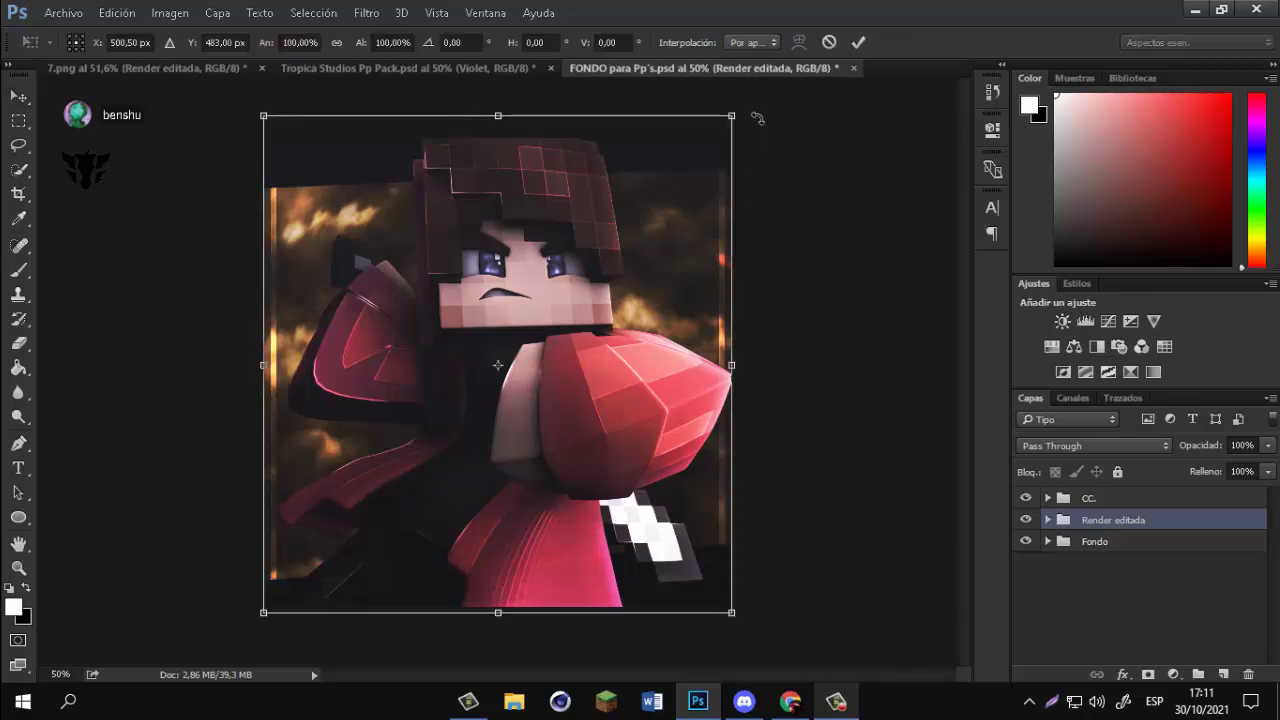
left_click_drag(757, 120, 750, 275)
left_click_drag(750, 597, 782, 626)
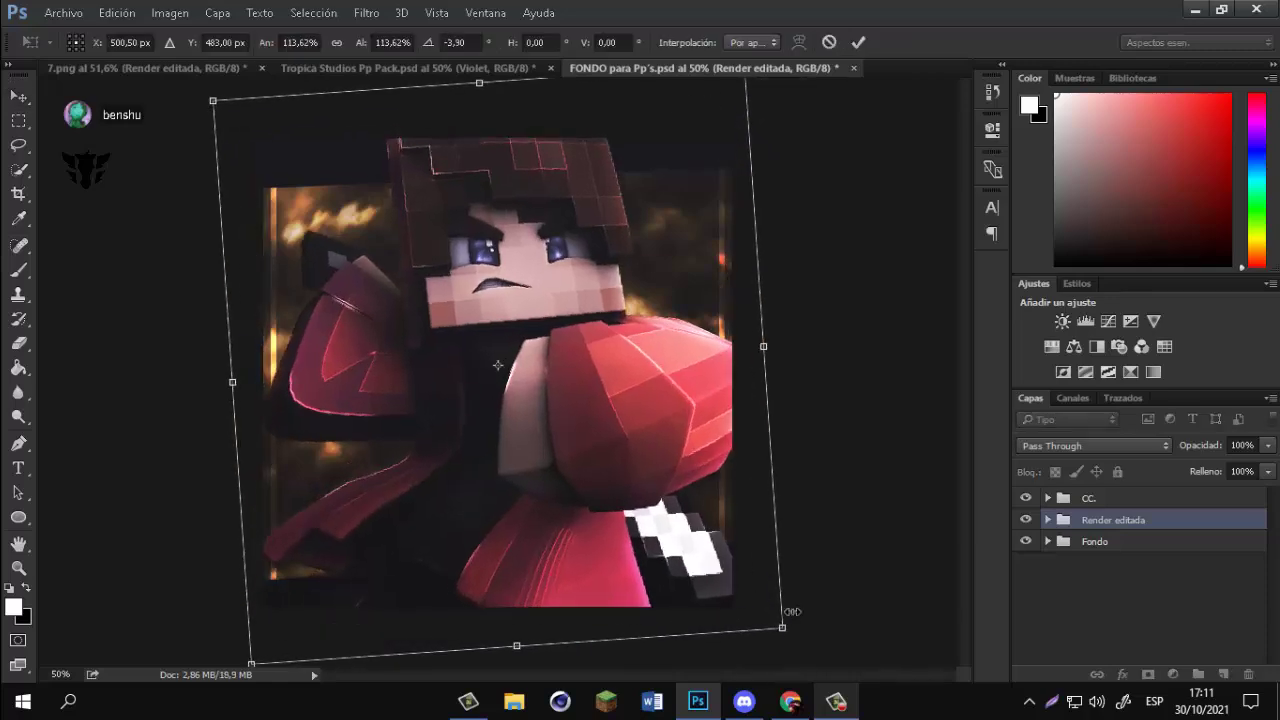
mouse_move(640, 440)
left_mouse_down()
mouse_move(660, 510)
mouse_move(622, 437)
left_mouse_up()
key("ctrl+0")
left_click_drag(684, 553, 690, 550)
left_click(861, 44)
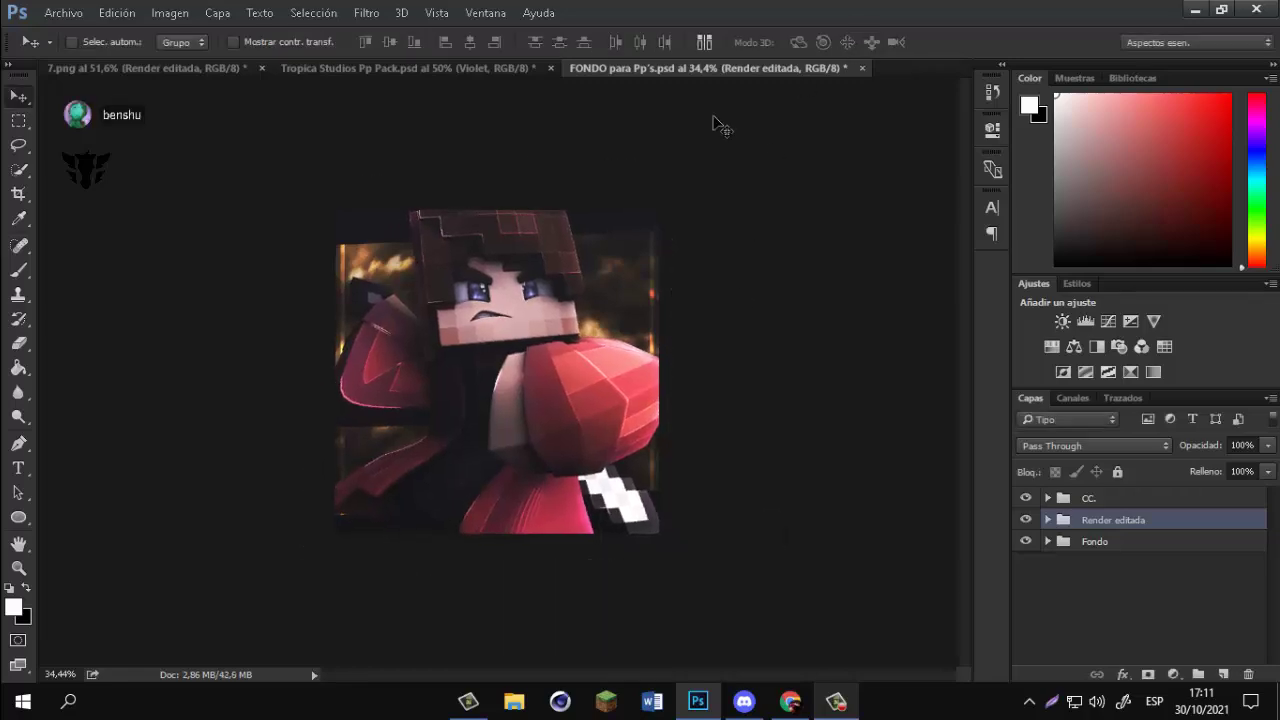
scroll(508, 240, "up", 2)
scroll(428, 252, "up", 3)
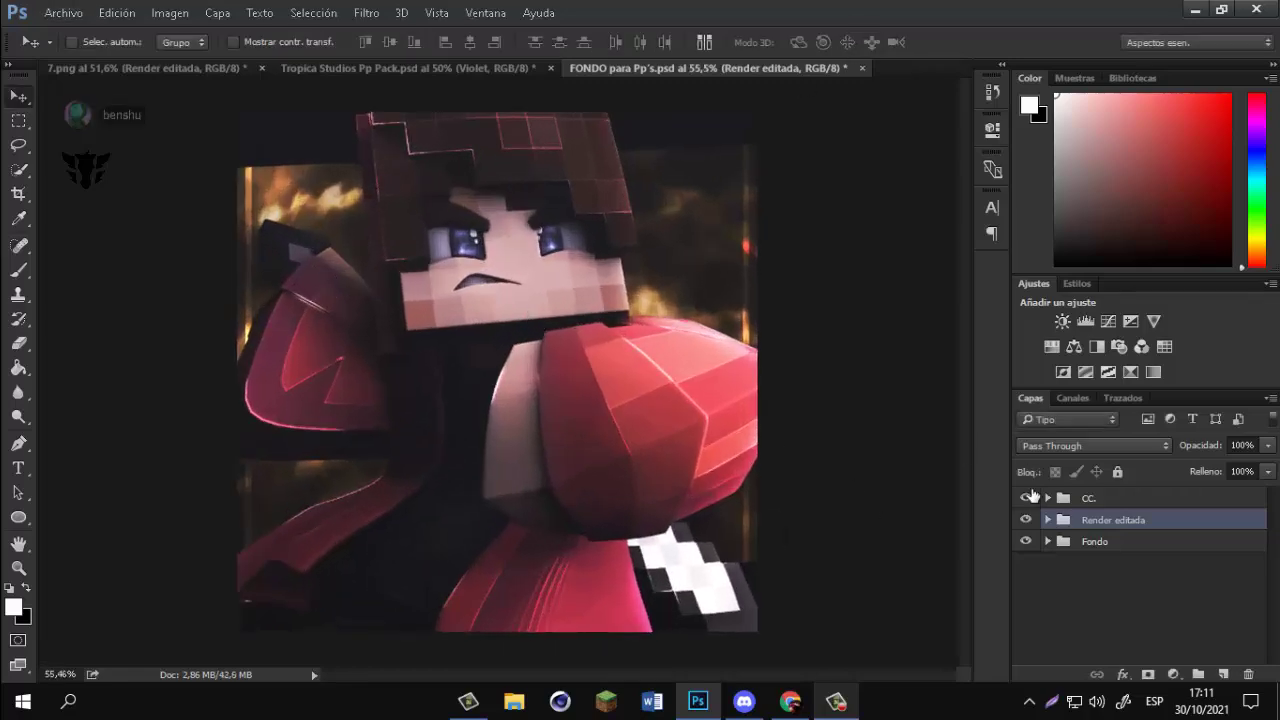
Look through the layers inside the Fondo group.
left_click(1048, 543)
scroll(1045, 551, "down", 4)
scroll(1150, 590, "up", 4)
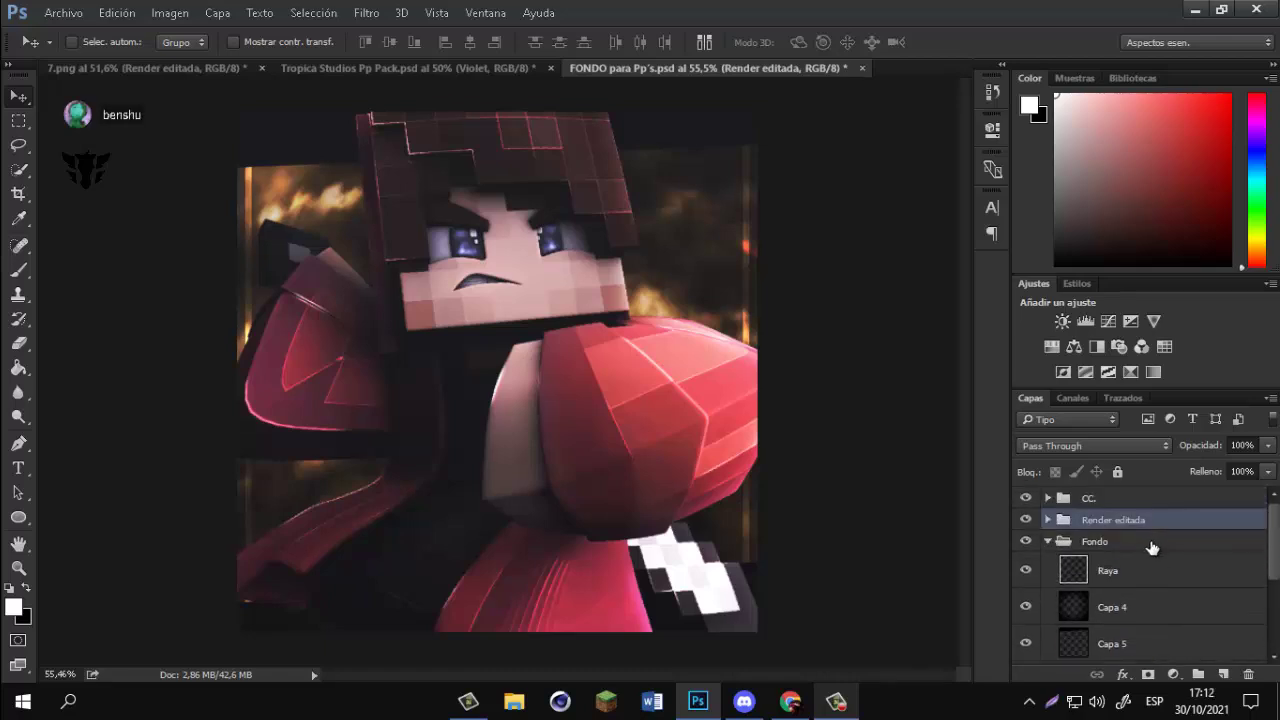
scroll(1148, 556, "down", 4)
scroll(1129, 620, "up", 3)
scroll(1121, 573, "down", 3)
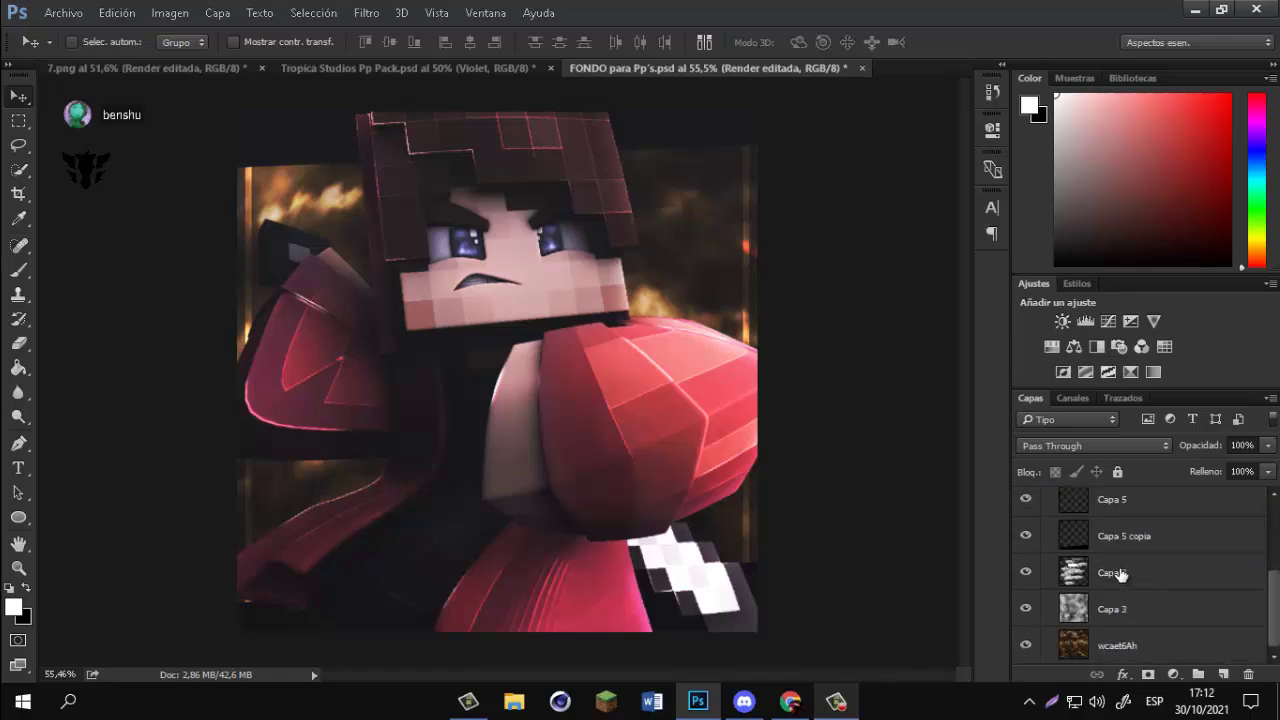
left_click(1133, 645)
scroll(1140, 608, "up", 2)
scroll(1140, 595, "up", 1)
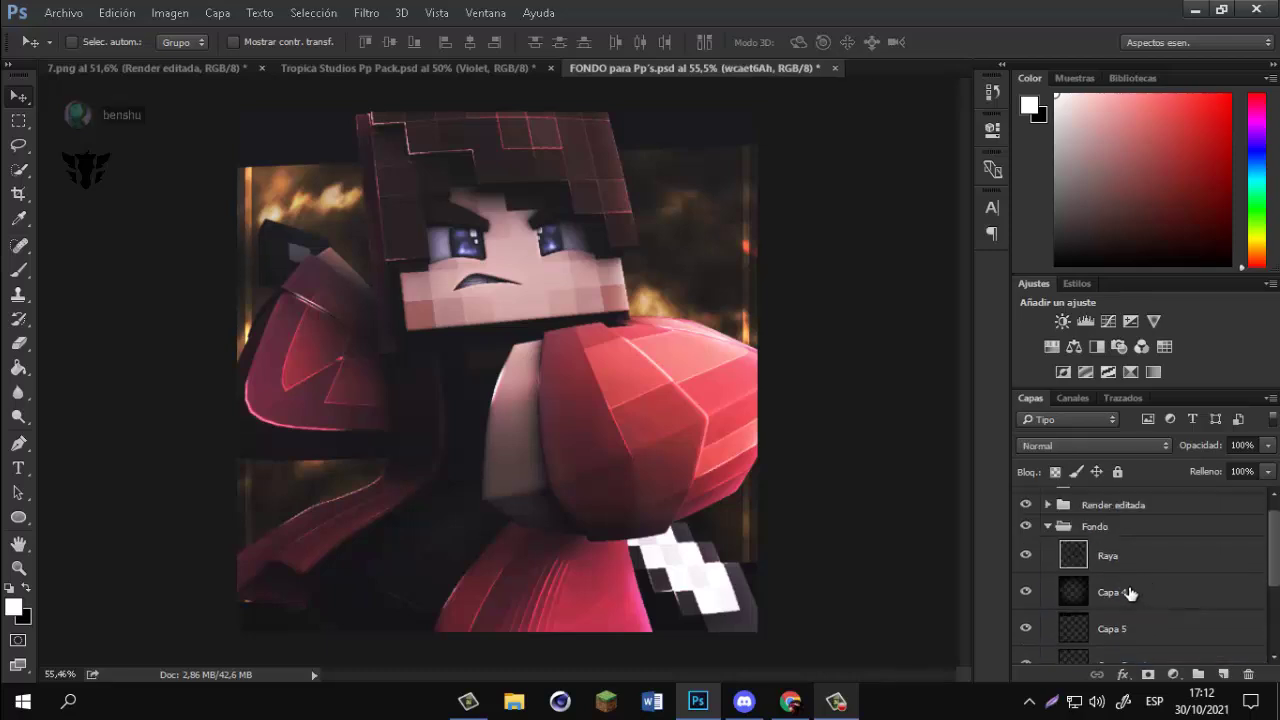
Check the effect of the Raya layer, and delete the Raya, Capa 5 and Capa 5 copia layers from the Fondo group.
left_click(1025, 556)
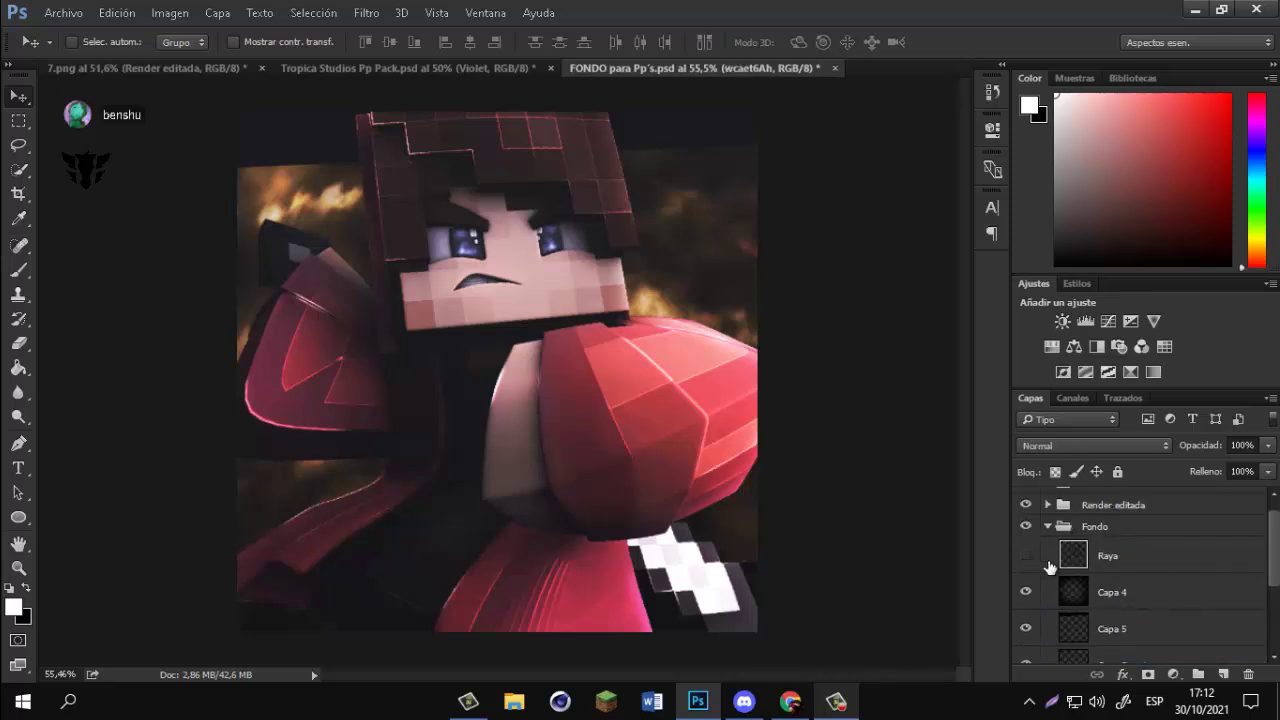
left_click(1137, 573)
left_click(1025, 555)
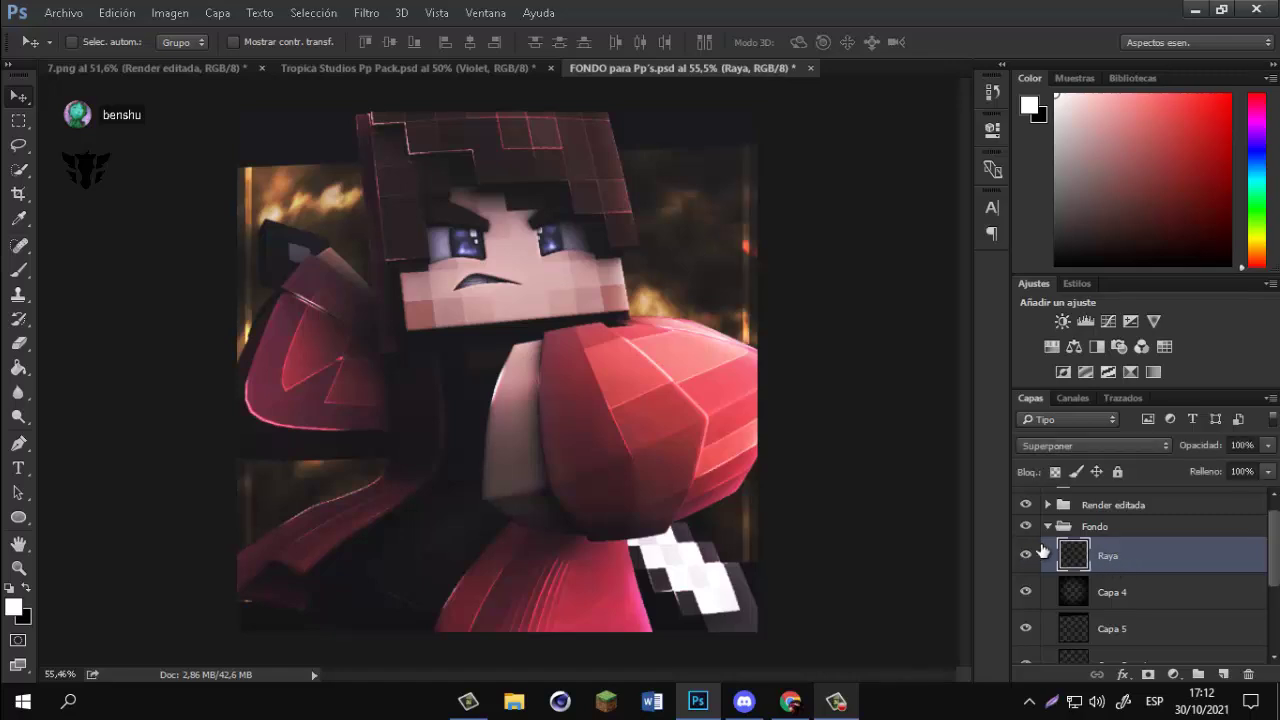
key("Delete")
scroll(1140, 590, "down", 1)
left_click(1124, 570)
key("Delete")
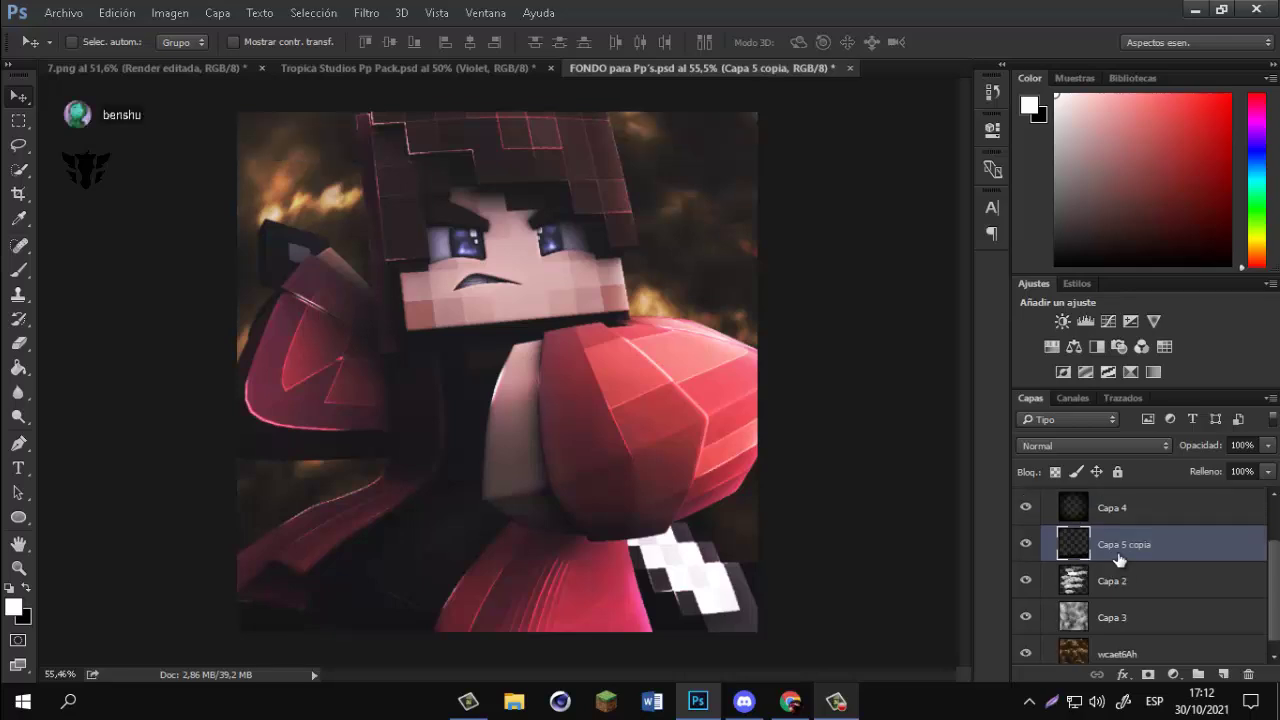
key("Delete")
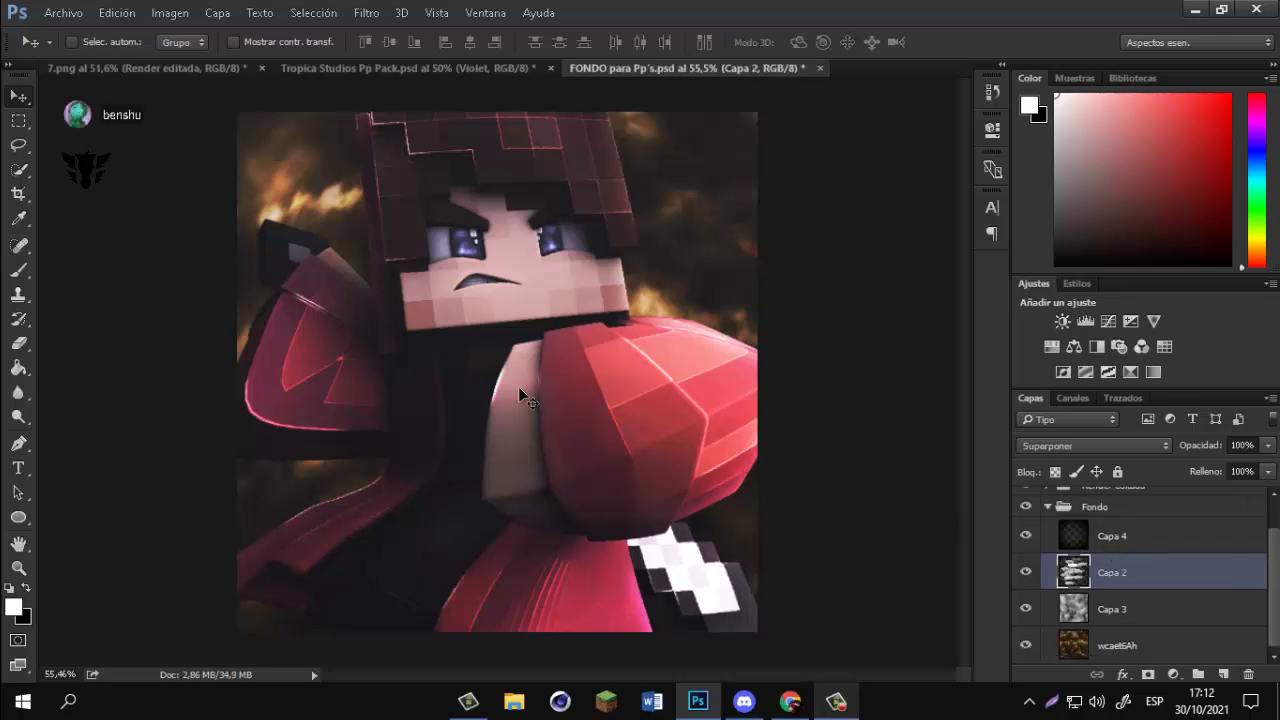
Merge Capa 4, Capa 2, Capa 3 and wcaet6Ah in the Fondo group into one layer.
scroll(1138, 620, "up", 1)
left_click(1137, 571)
scroll(1137, 571, "down", 1)
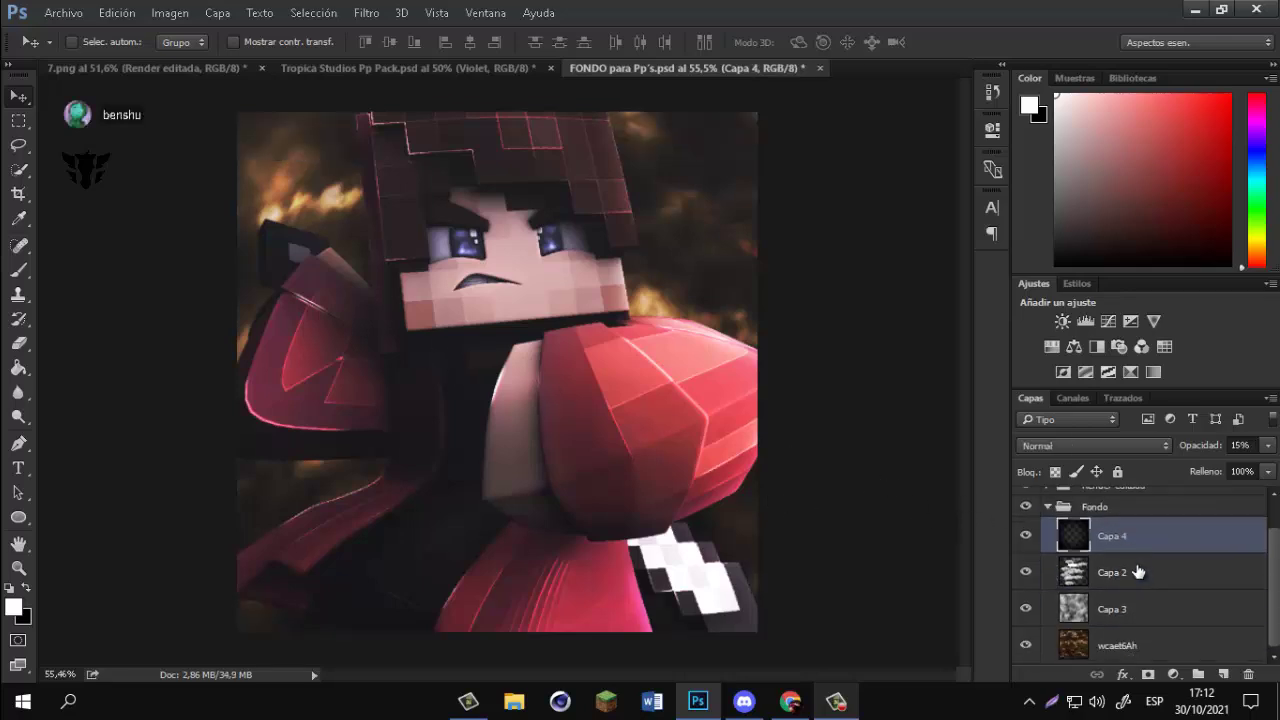
right_click(1122, 643)
left_click(845, 592)
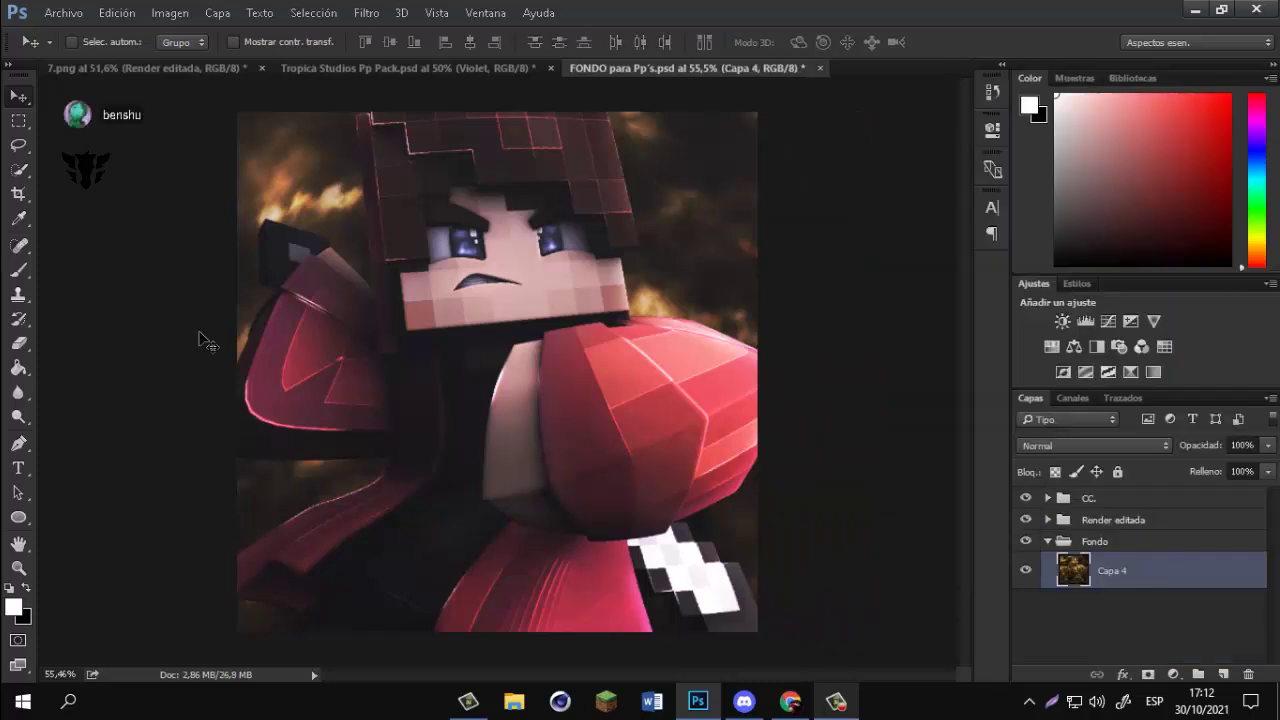
Draw two rectangular bars across the background's upper and lower edges, the lower one about 1149 × 82 px.
right_click(17, 518)
left_click(107, 516)
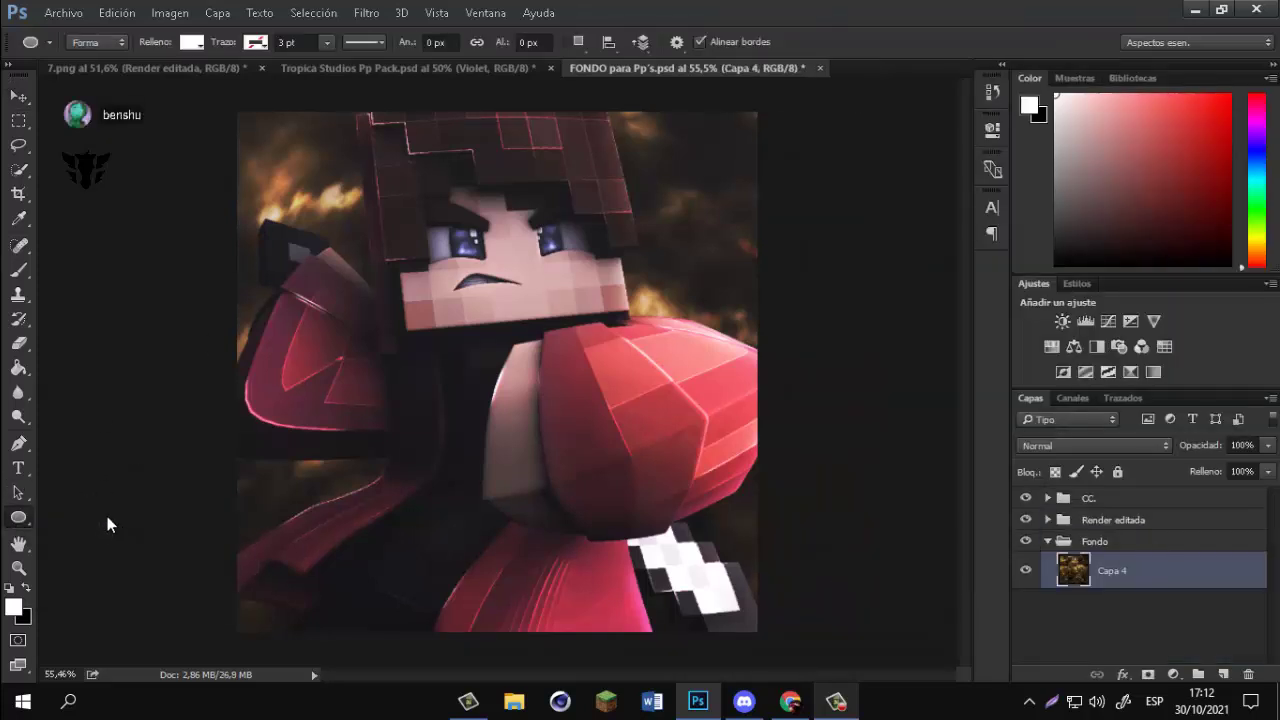
scroll(458, 514, "down", 2)
left_click_drag(246, 139, 735, 174)
left_click_drag(734, 603, 241, 569)
left_click(992, 128)
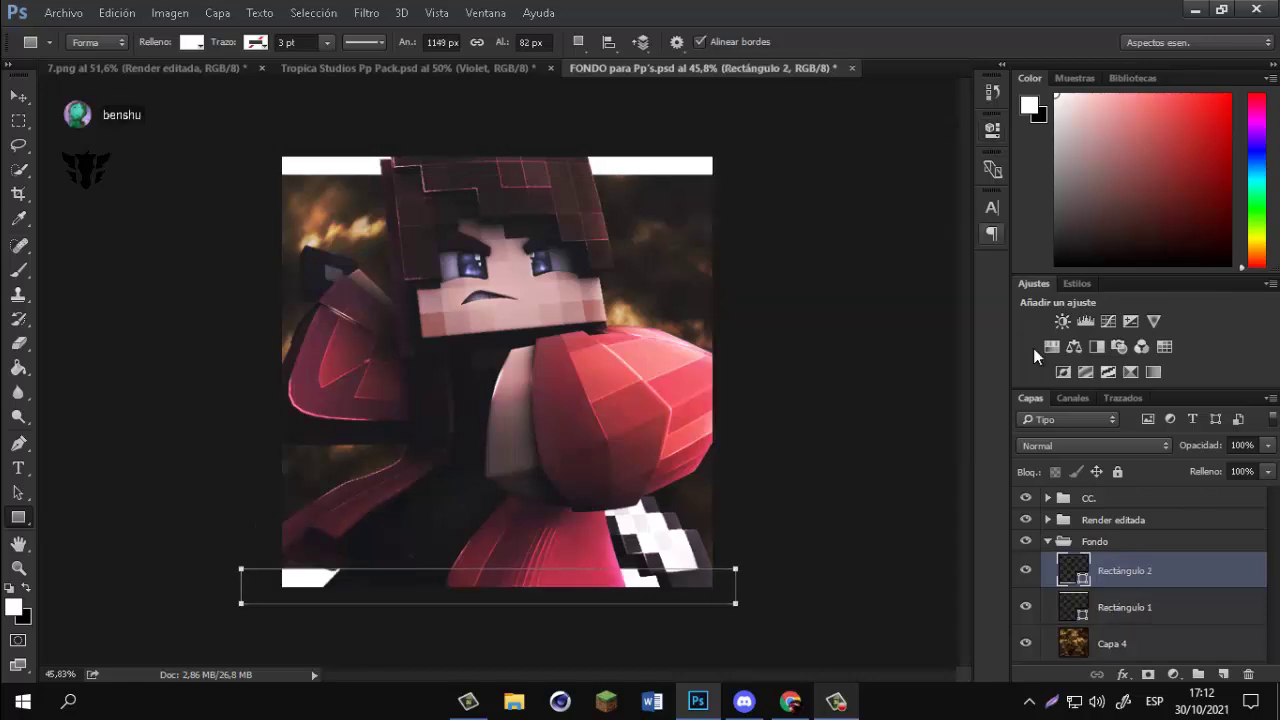
Fill both bars with black and merge them with the Capa 4 background layer.
left_click(1120, 600, "shift")
left_click(192, 42)
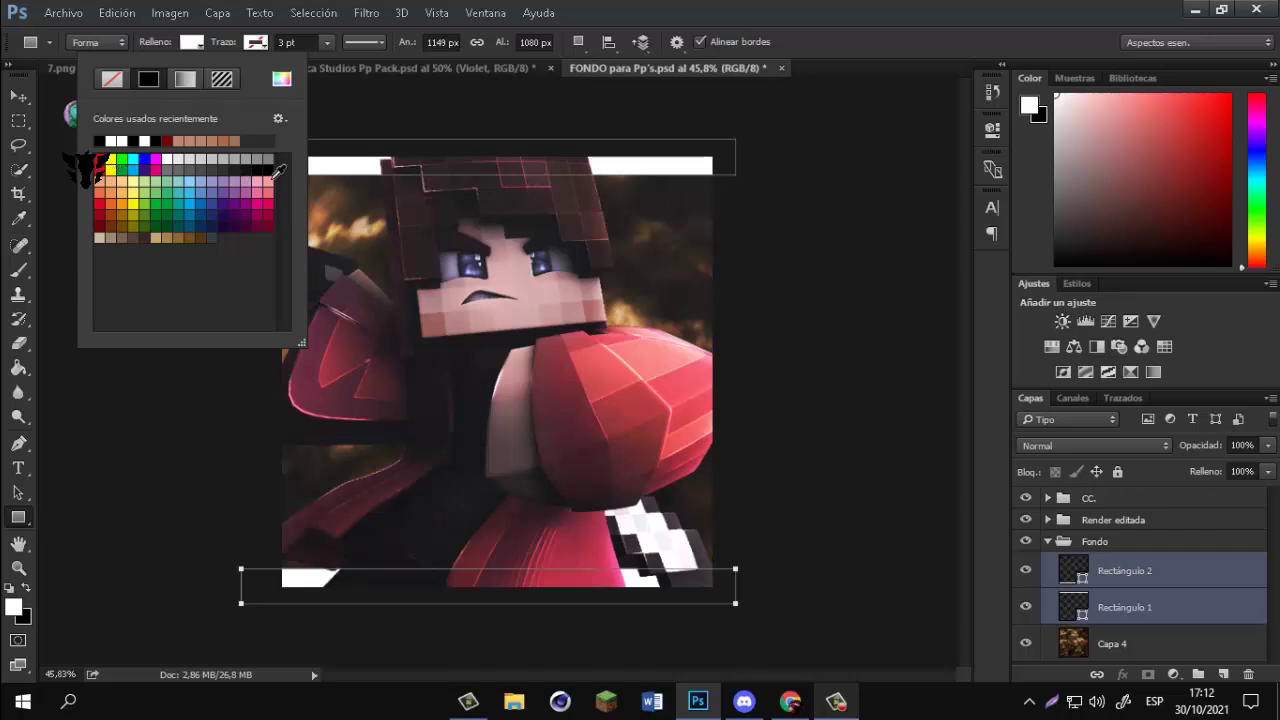
left_click(100, 141)
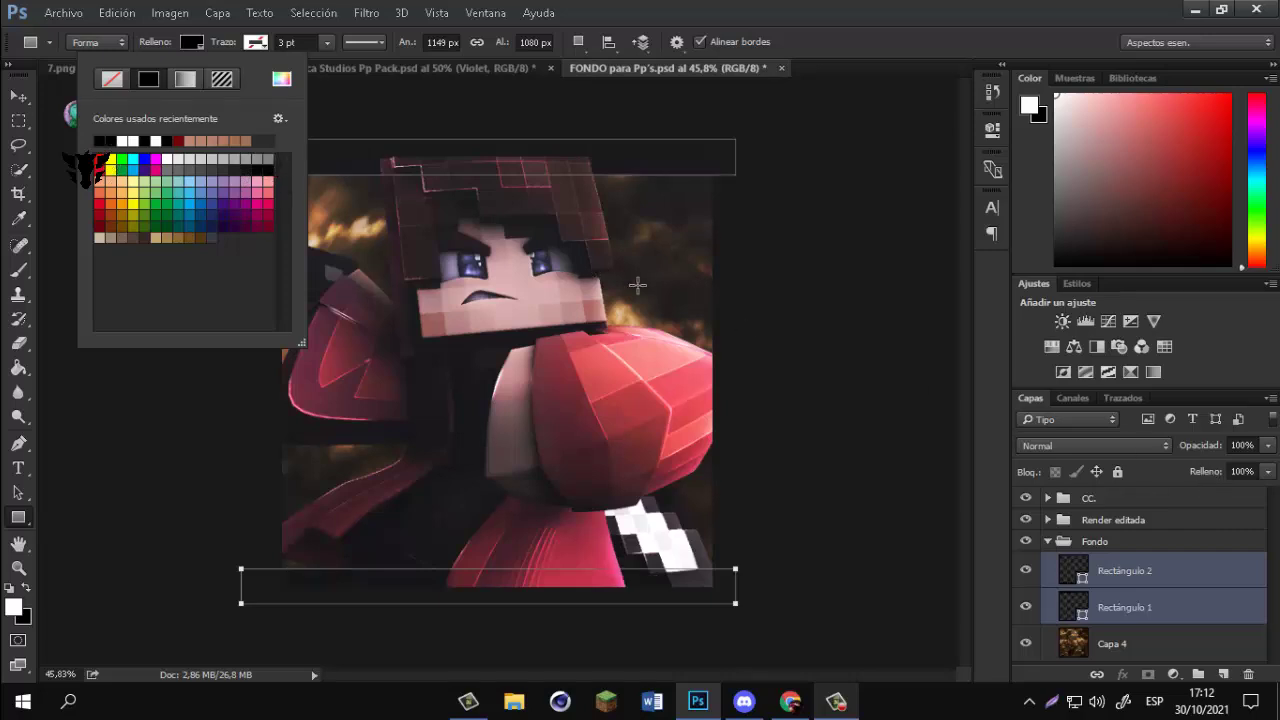
left_click(18, 96)
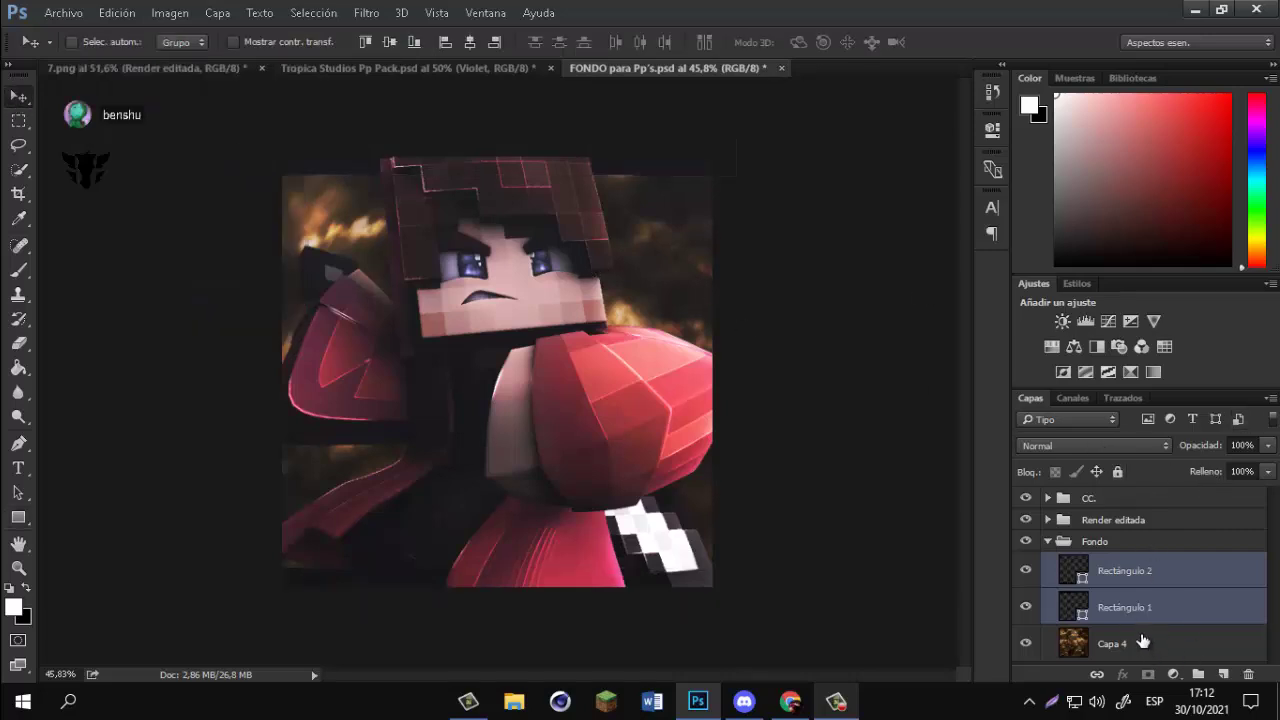
right_click(1089, 611)
left_click(854, 581)
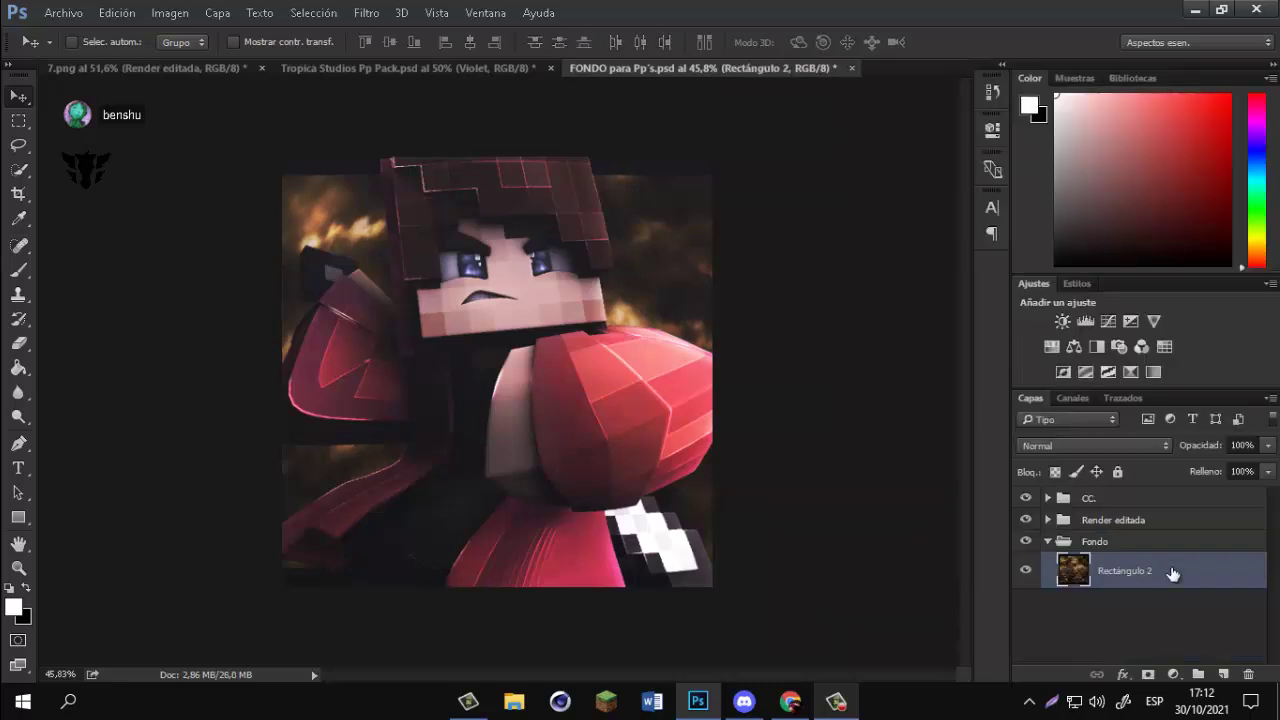
Move the merged background layer out of the Fondo group and delete the empty group.
left_click_drag(1106, 572, 1102, 533)
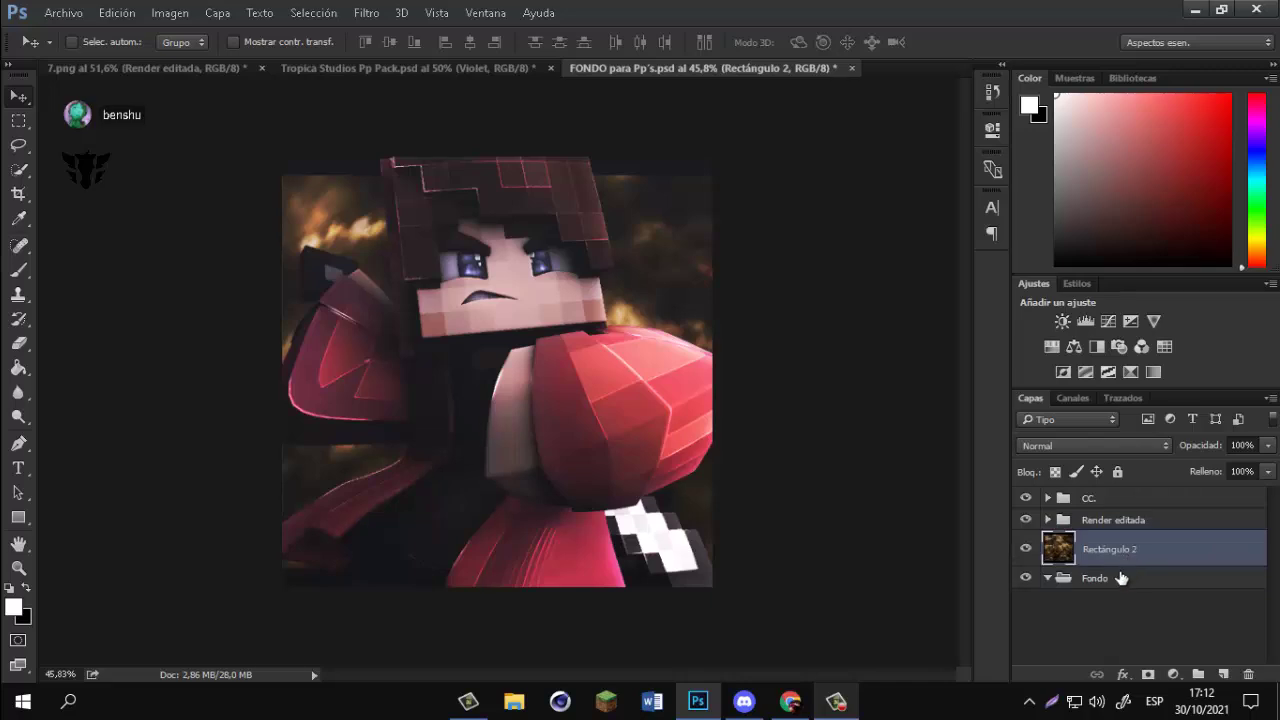
left_click(1124, 579)
key("Delete")
Shift the background layer's hue to -46 with Hue/Saturation, leaving Colorize off.
key("ctrl+u")
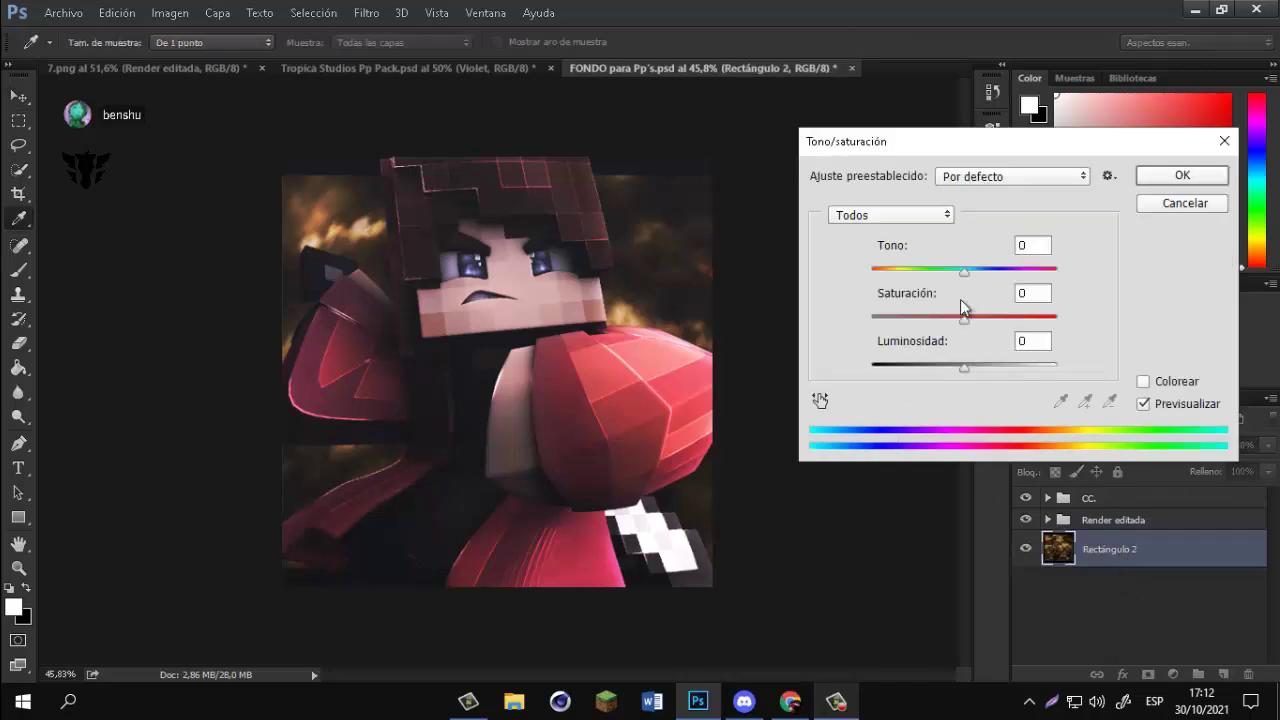
mouse_move(963, 271)
left_mouse_down()
mouse_move(913, 271)
mouse_move(966, 277)
mouse_move(930, 288)
mouse_move(950, 290)
left_mouse_up()
left_click(1143, 381)
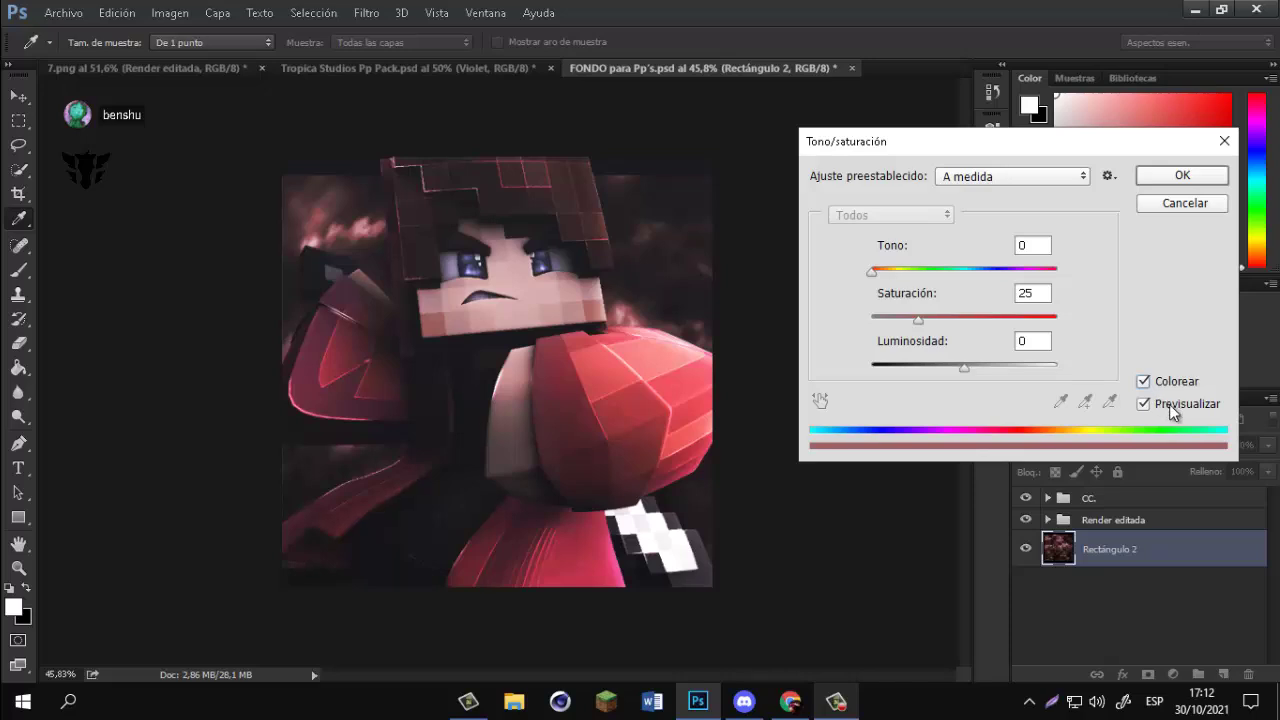
left_click(1143, 381)
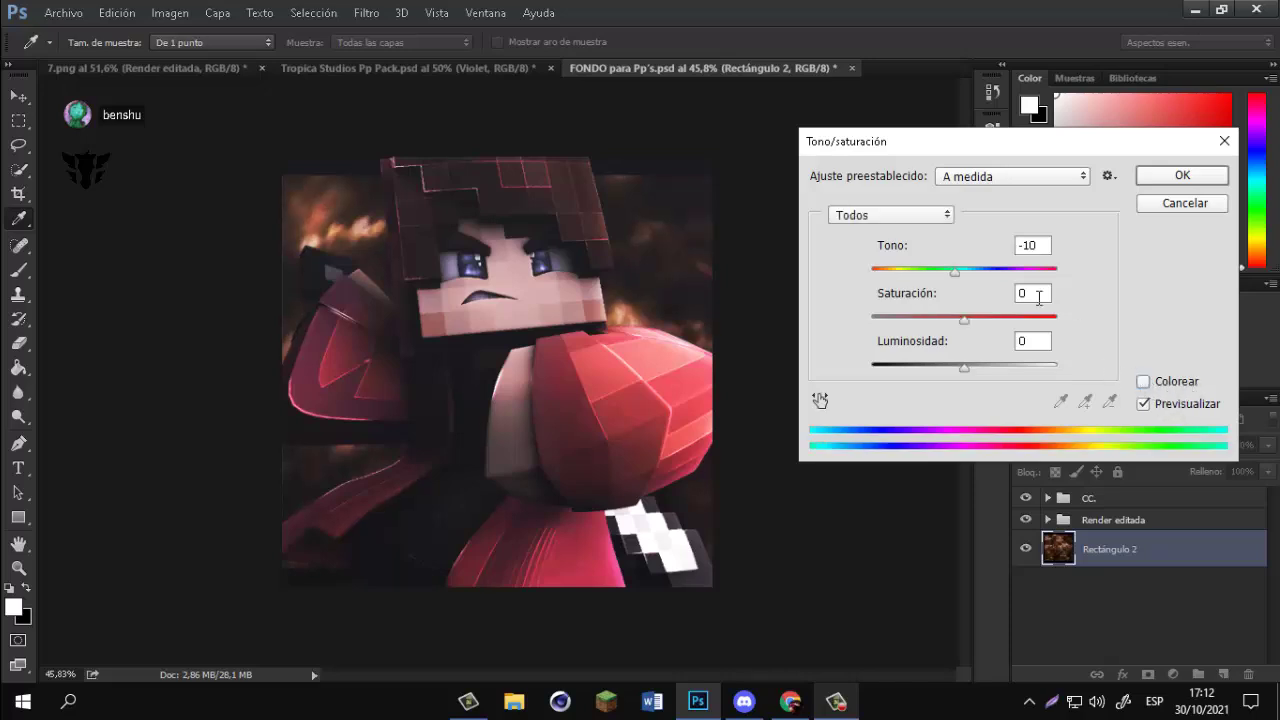
left_click_drag(955, 278, 922, 277)
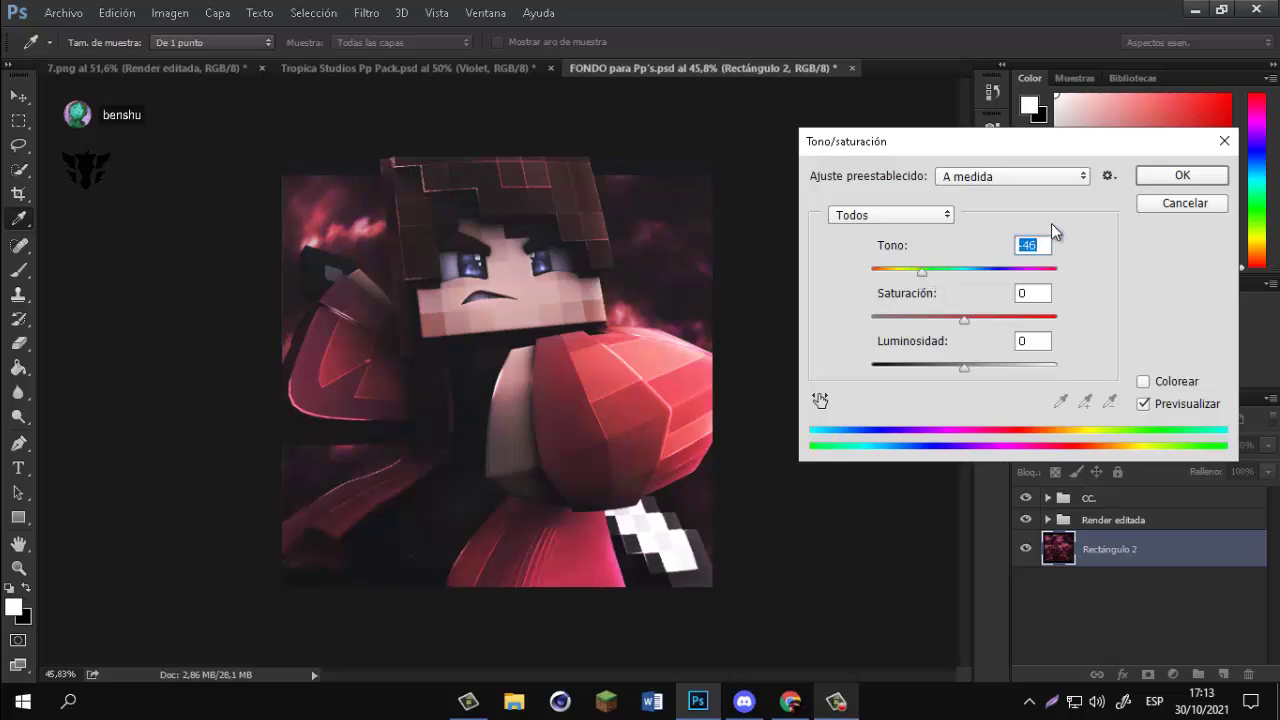
left_click(1154, 183)
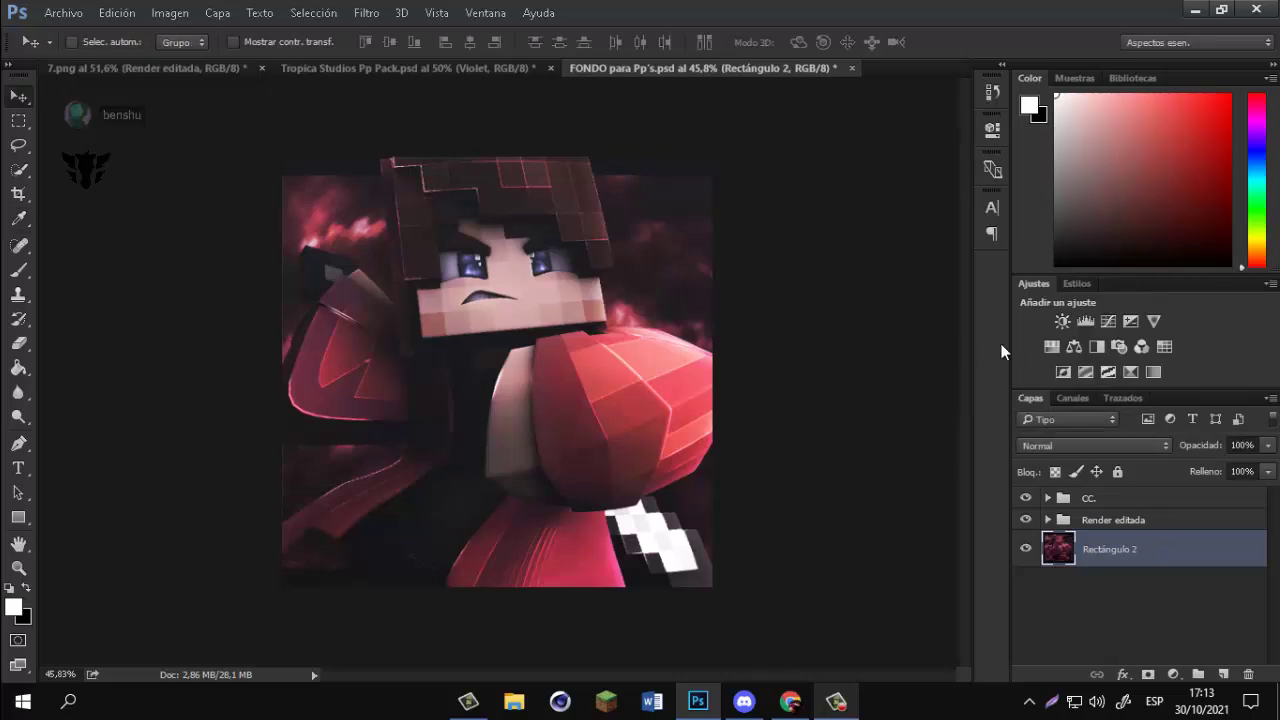
Add a Brightness/Contrast adjustment above the background with brightness 70 and contrast 41.
left_click(1065, 320)
left_click_drag(844, 224, 913, 228)
left_click(940, 204)
scroll(939, 205, "down", 20)
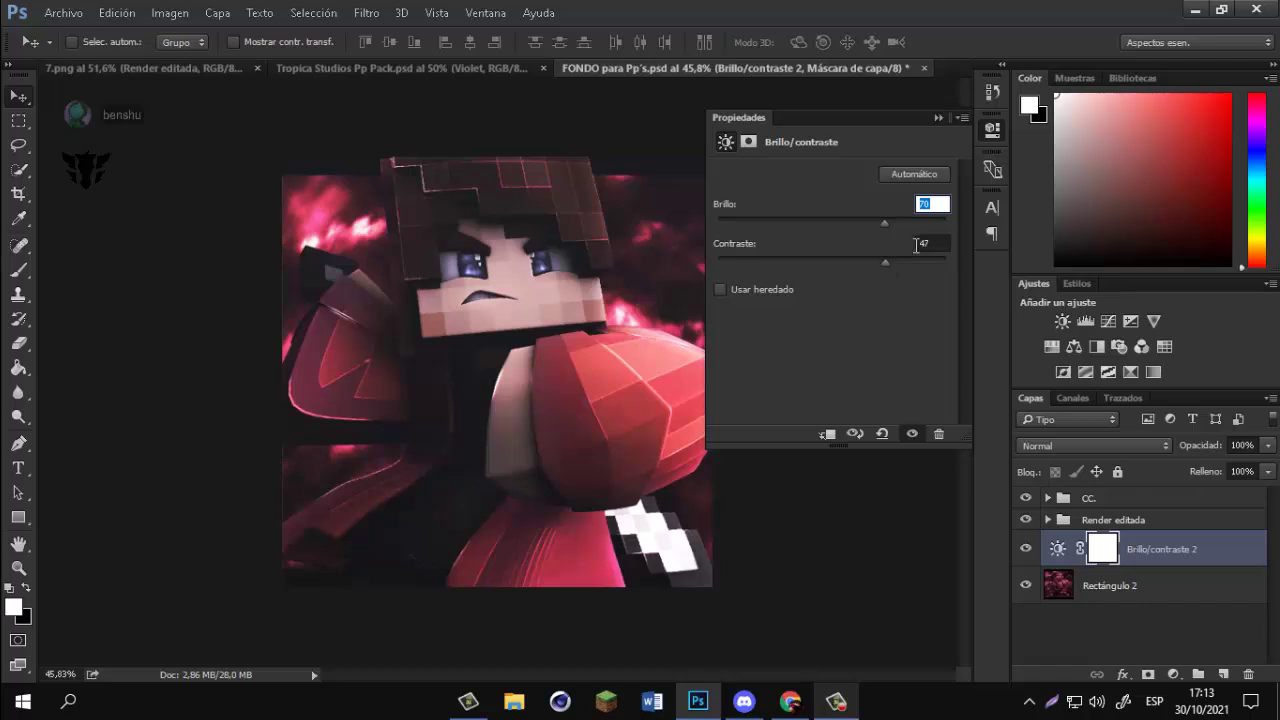
left_click(934, 243)
scroll(935, 243, "down", 9)
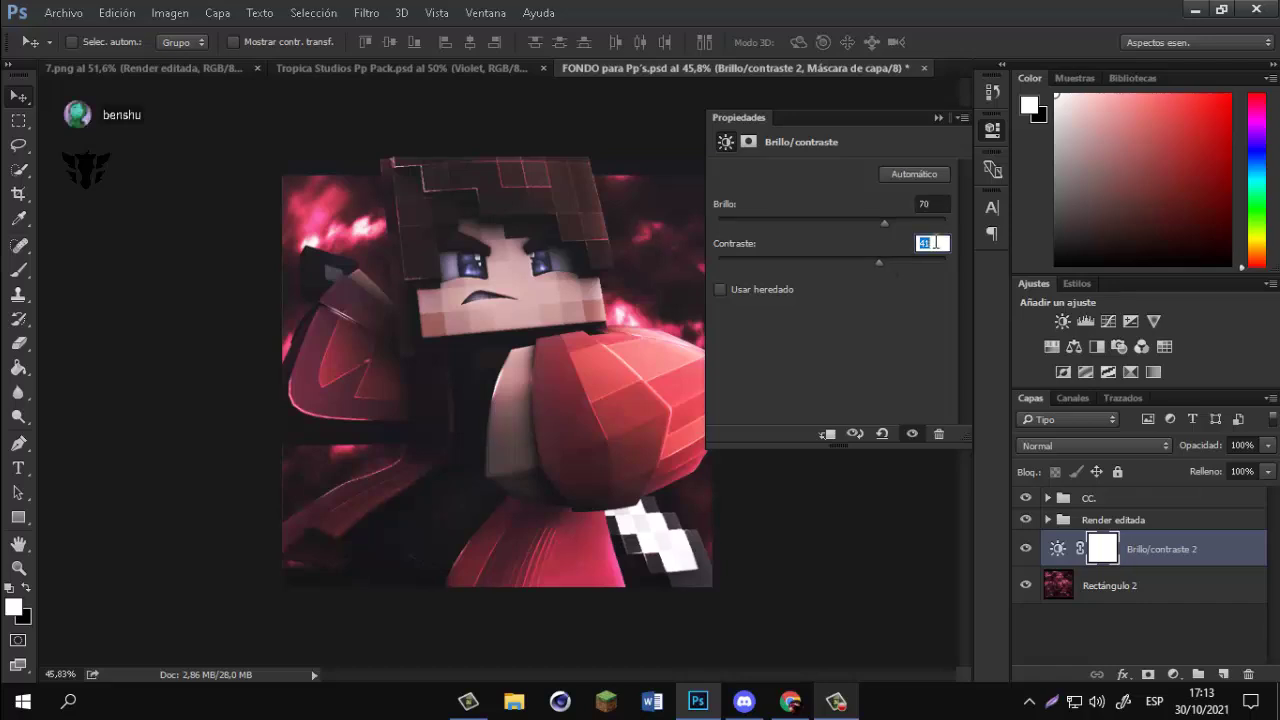
left_click(935, 117)
Try merging the Brillo/contraste 2 adjustment with the Rectángulo 2 background layer.
left_click(1110, 585, "shift")
right_click(1110, 585)
left_click(886, 527)
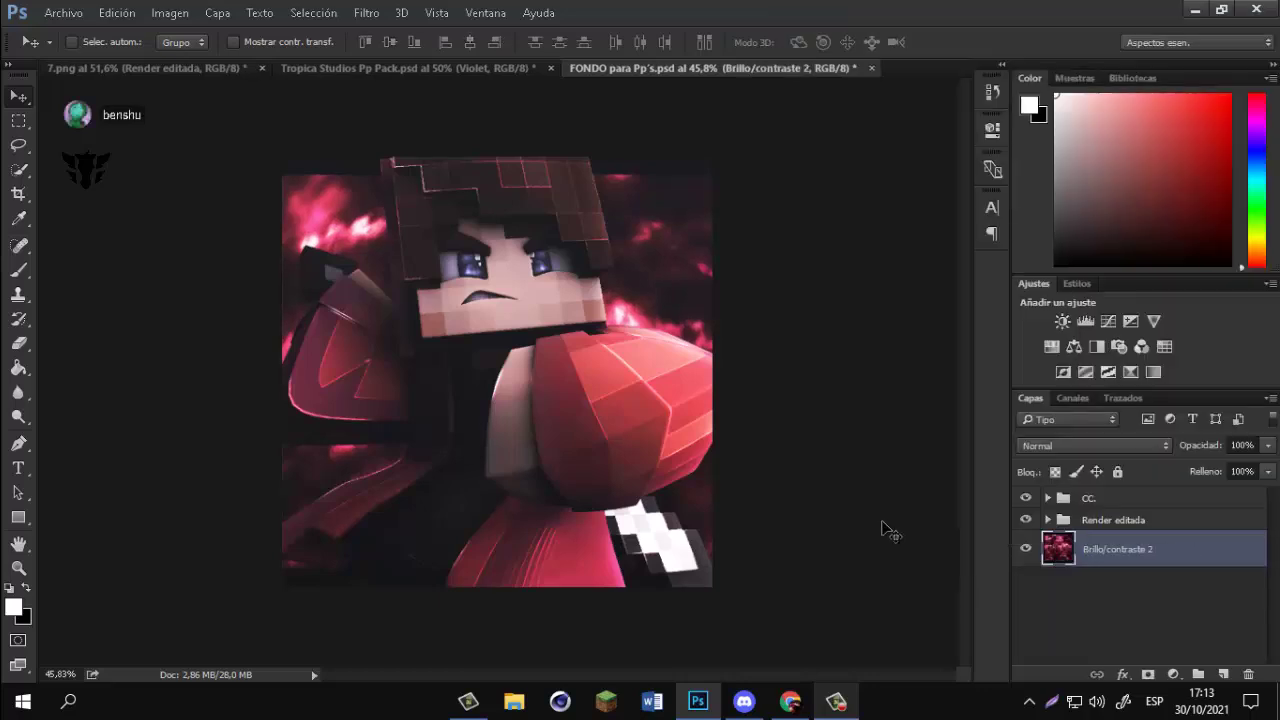
key("ctrl+z")
Shift the Rectángulo 2 background's hue by +4 and merge it with the Brillo/contraste 2 adjustment.
left_click(1110, 585)
key("ctrl+u")
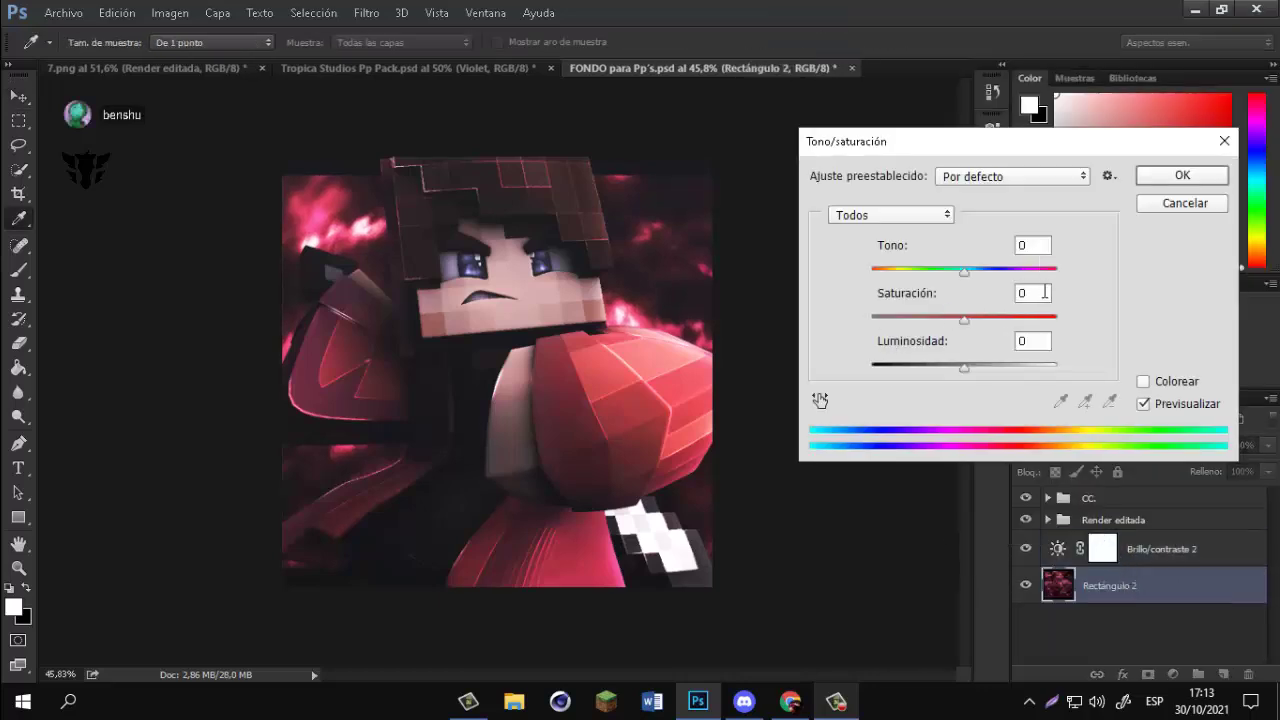
left_click_drag(963, 283, 1026, 268)
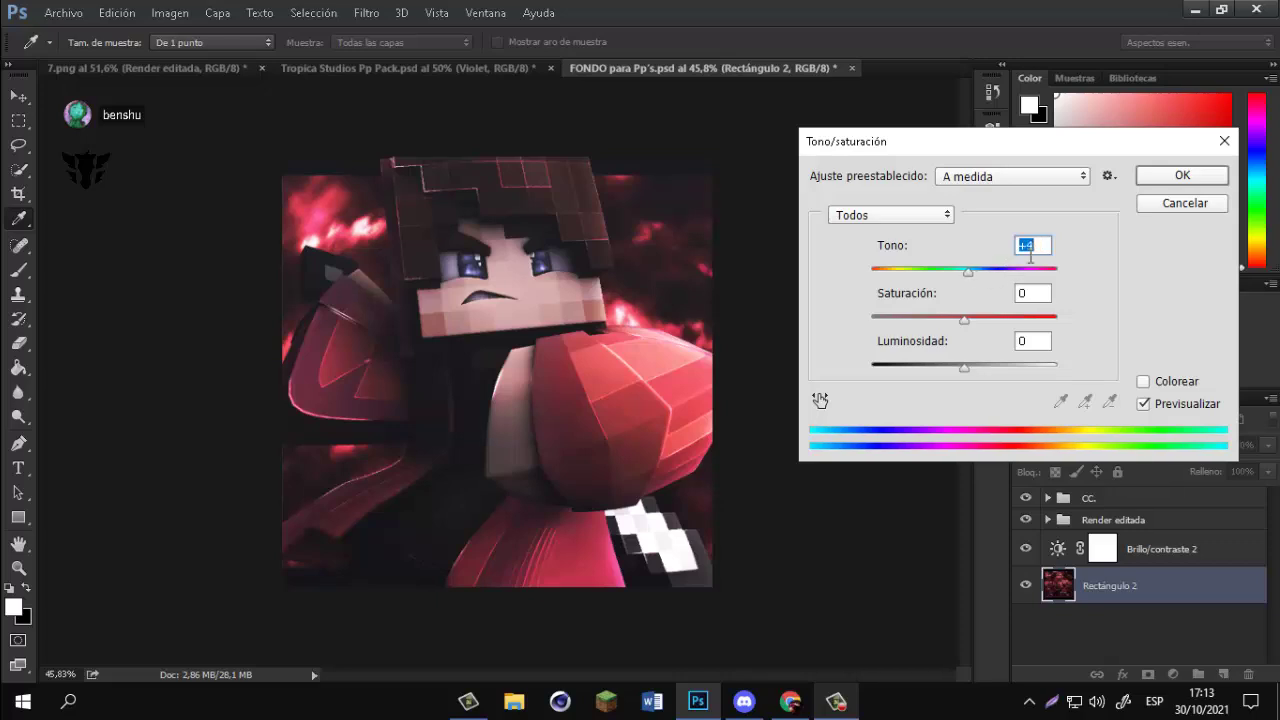
left_click(1182, 176)
right_click(1185, 560)
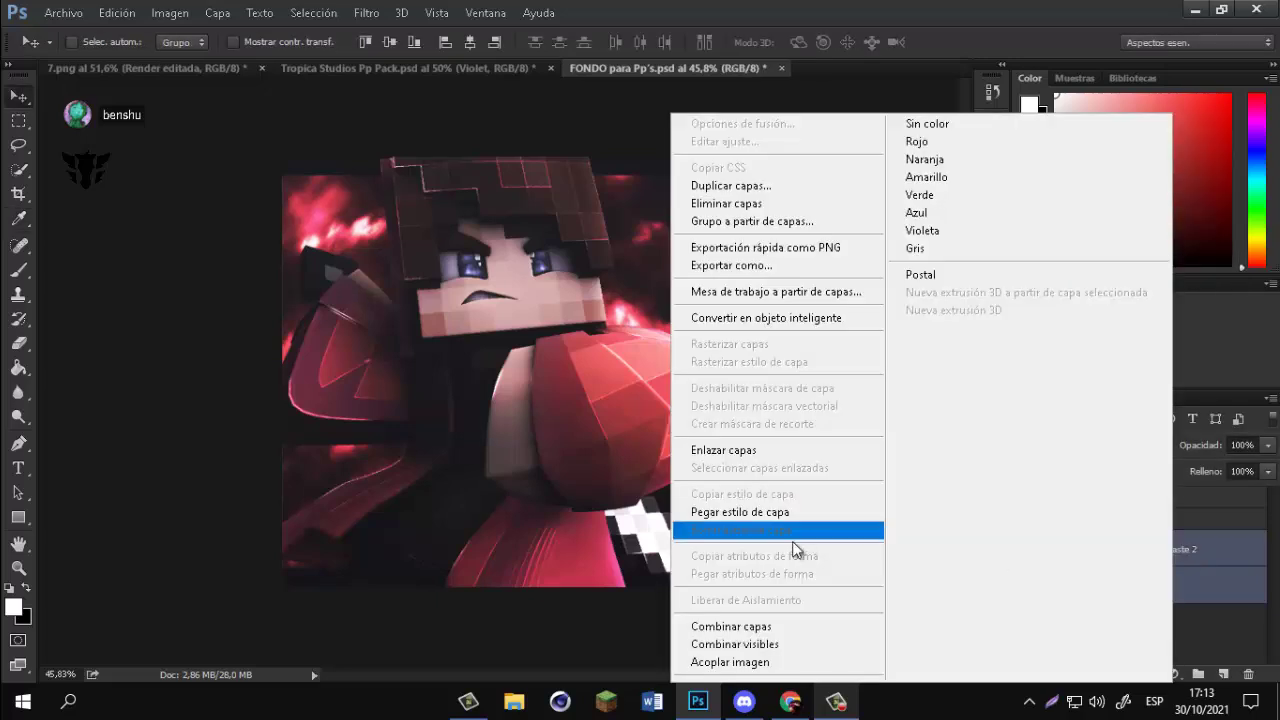
left_click(766, 624)
Draw two thin white bars above the CC. group along the canvas's upper and lower edges, the lower one about 1143 × 53 px.
left_click(1133, 500)
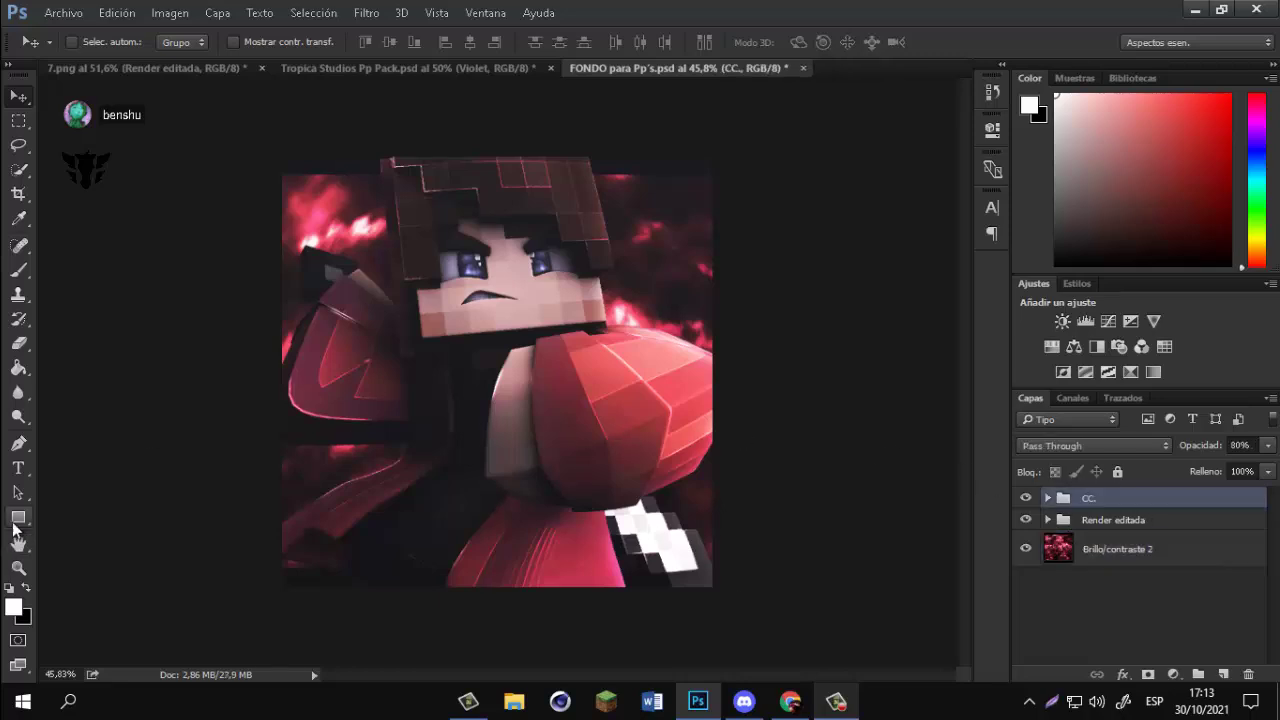
left_click(18, 517)
left_click_drag(266, 147, 770, 162)
left_click_drag(730, 601, 238, 578)
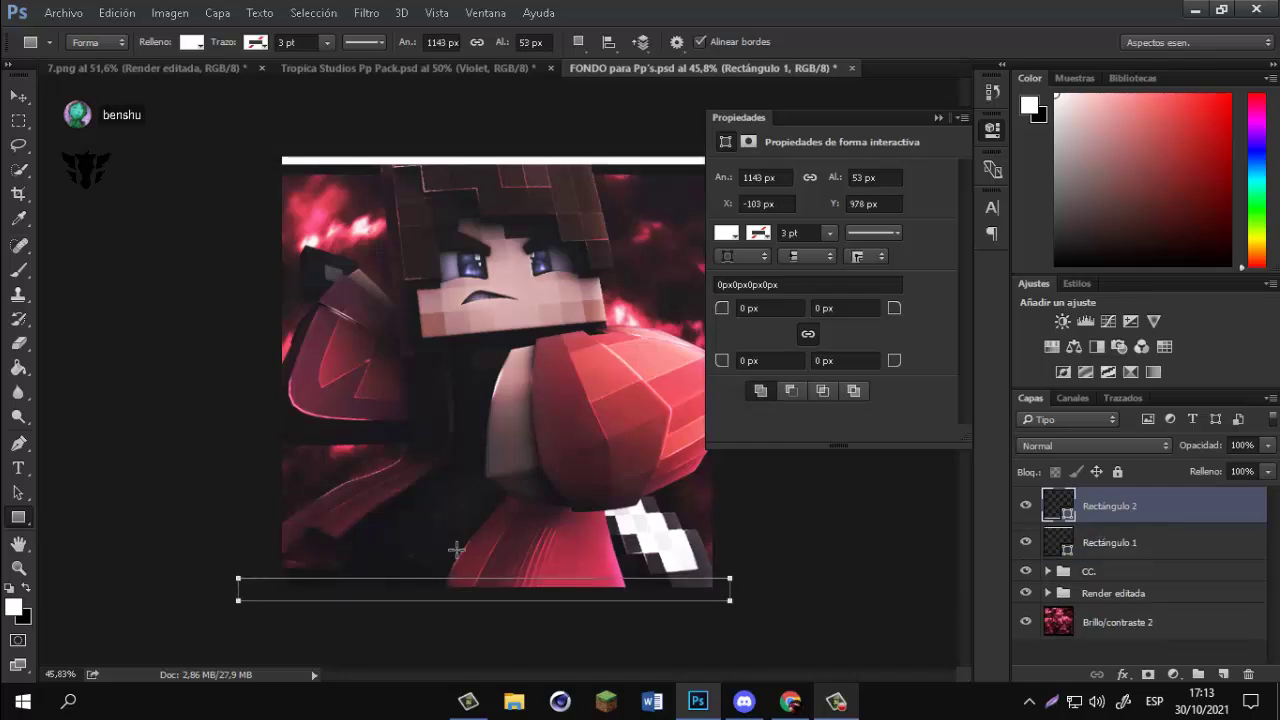
Recolour both bars along the upper and lower canvas edges with a black fill.
left_click(1087, 543, "shift")
left_click(192, 42)
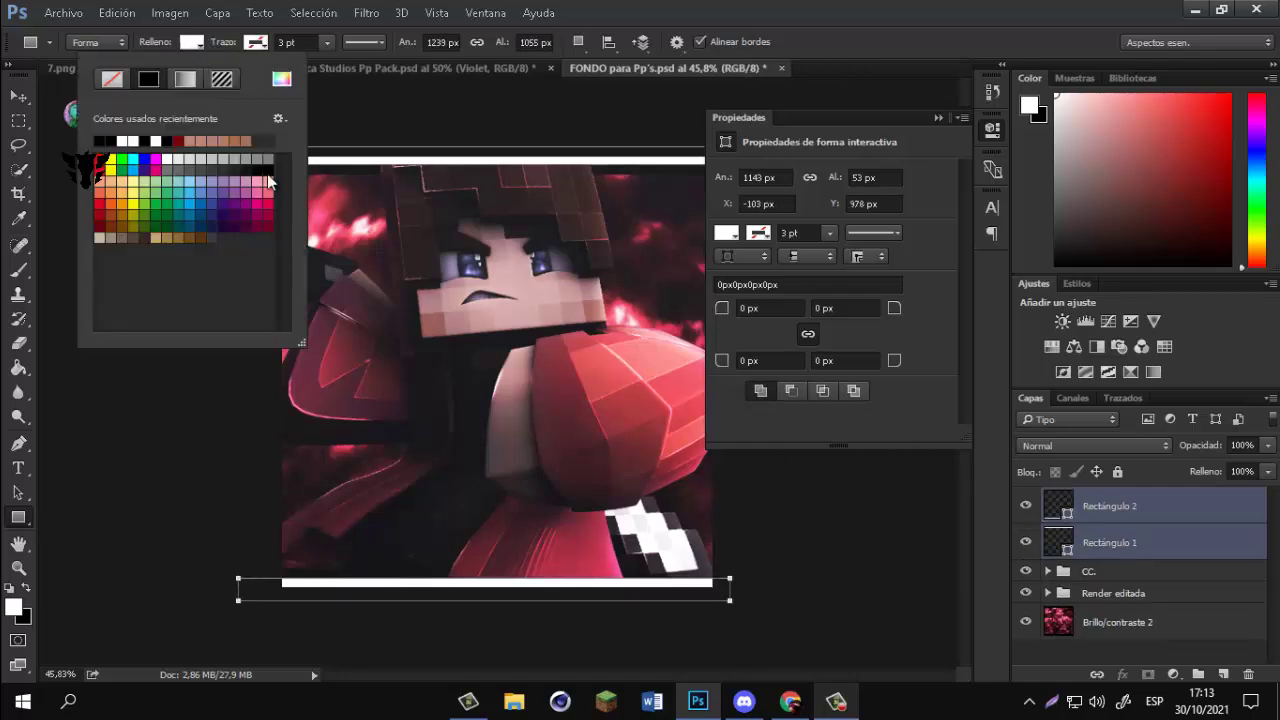
left_click(269, 159)
left_click(937, 117)
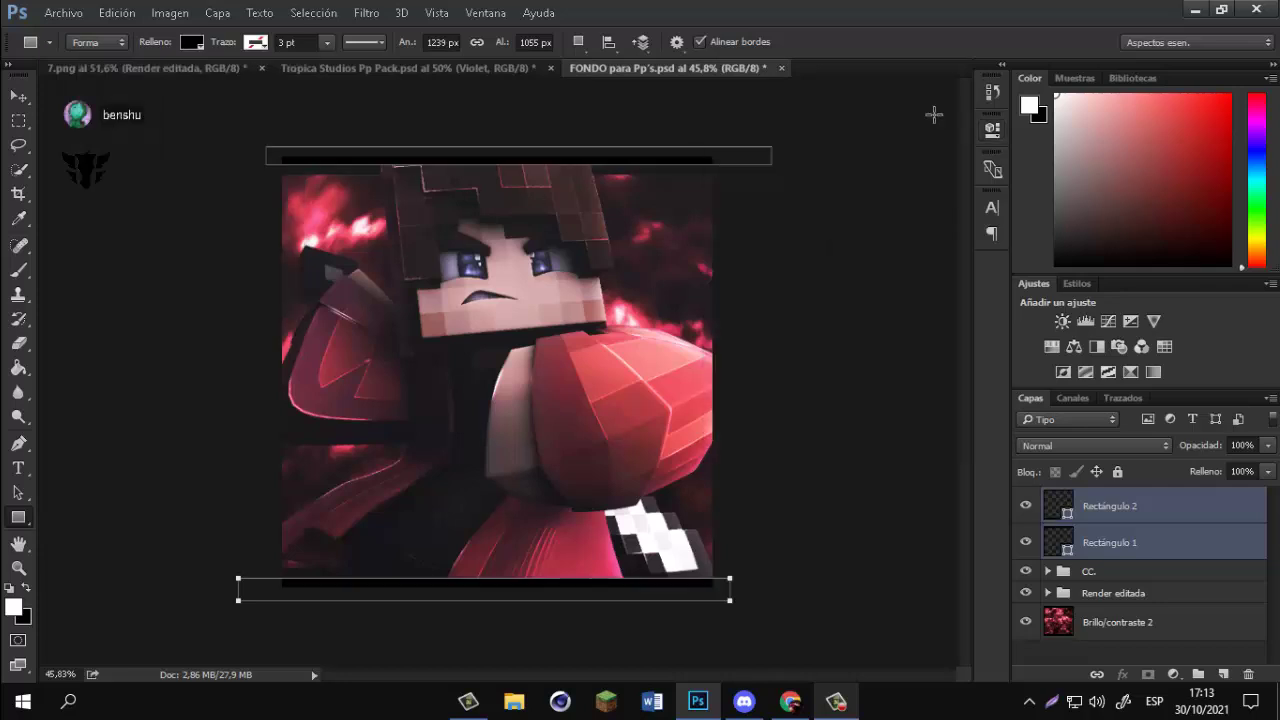
Group the two black bar layers and name the group "Barras.".
right_click(1144, 528)
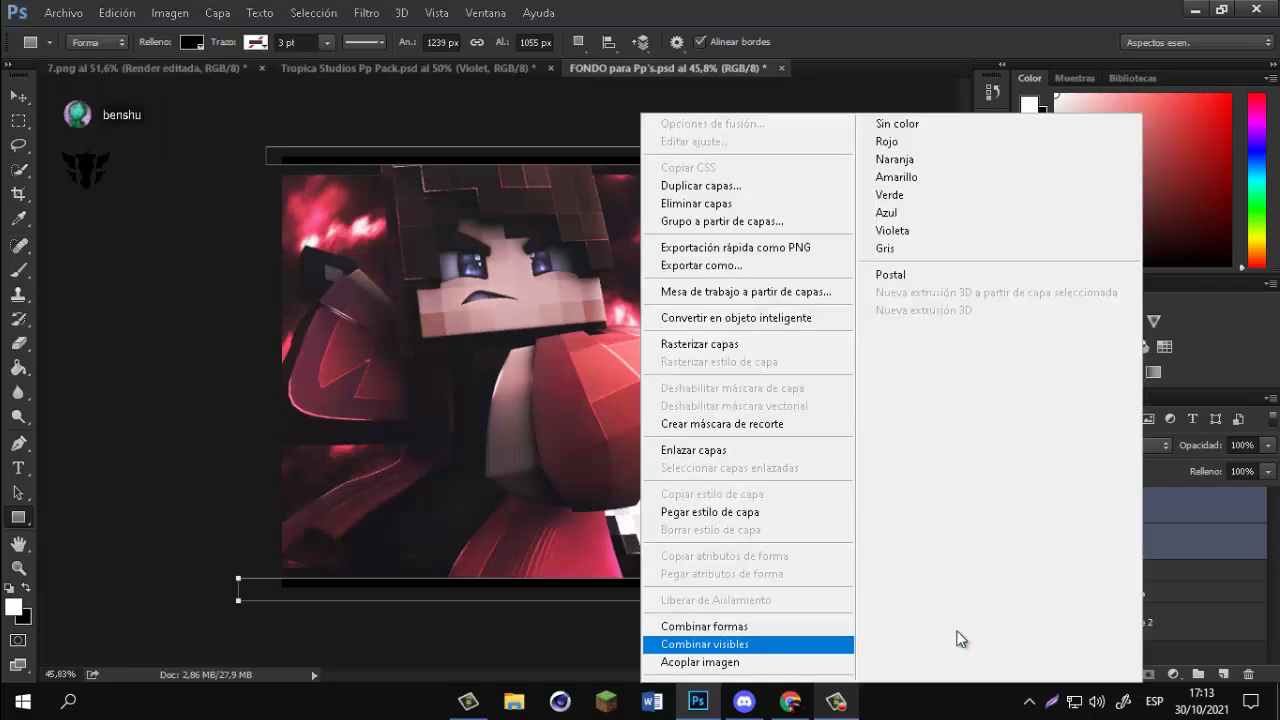
left_click(1222, 548)
key("ctrl+g")
double_click(1103, 498)
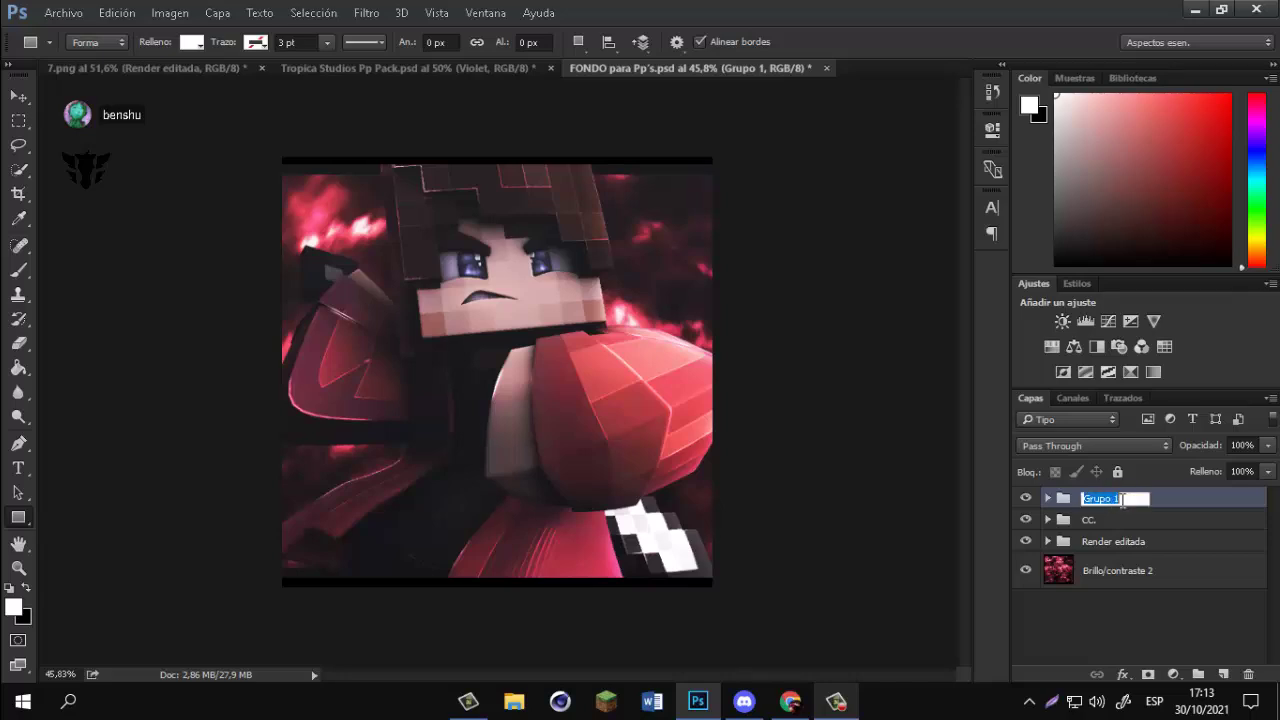
type("Barras.")
key("Return")
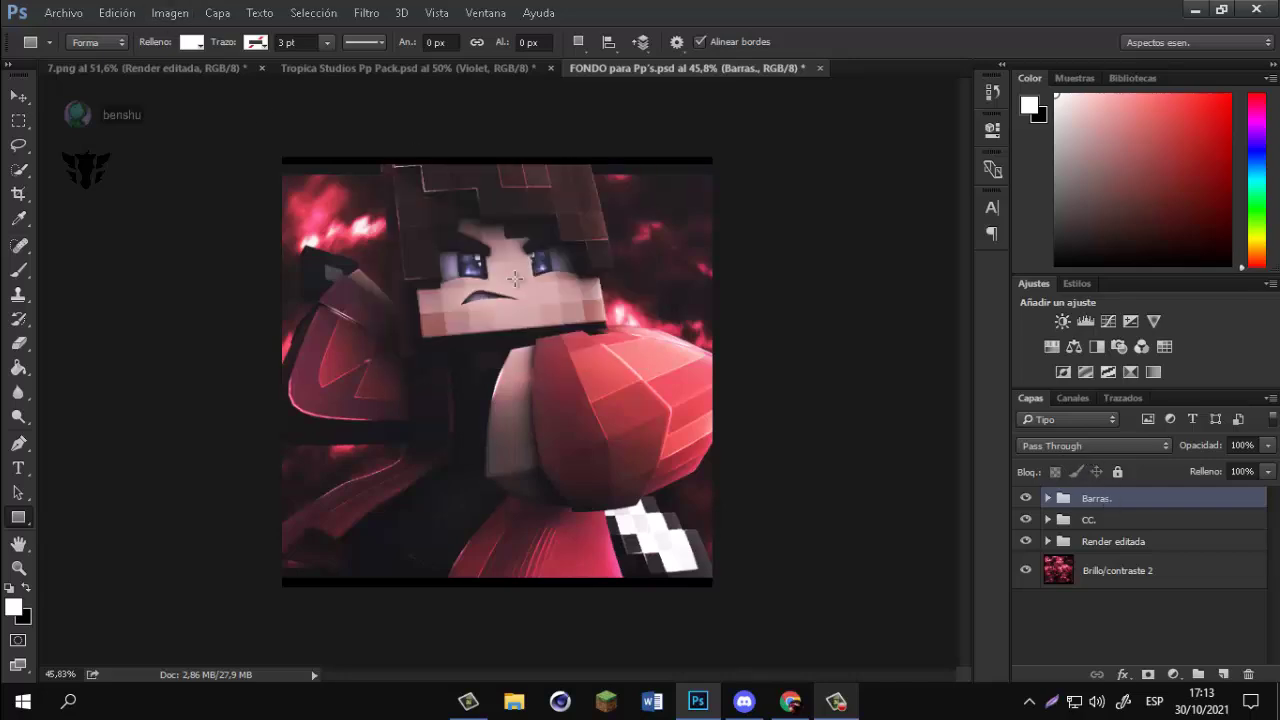
Hide the Barras. group and add a new empty layer above Capa 2 copia in the Render editada group.
left_click(1049, 519)
left_click(1048, 519)
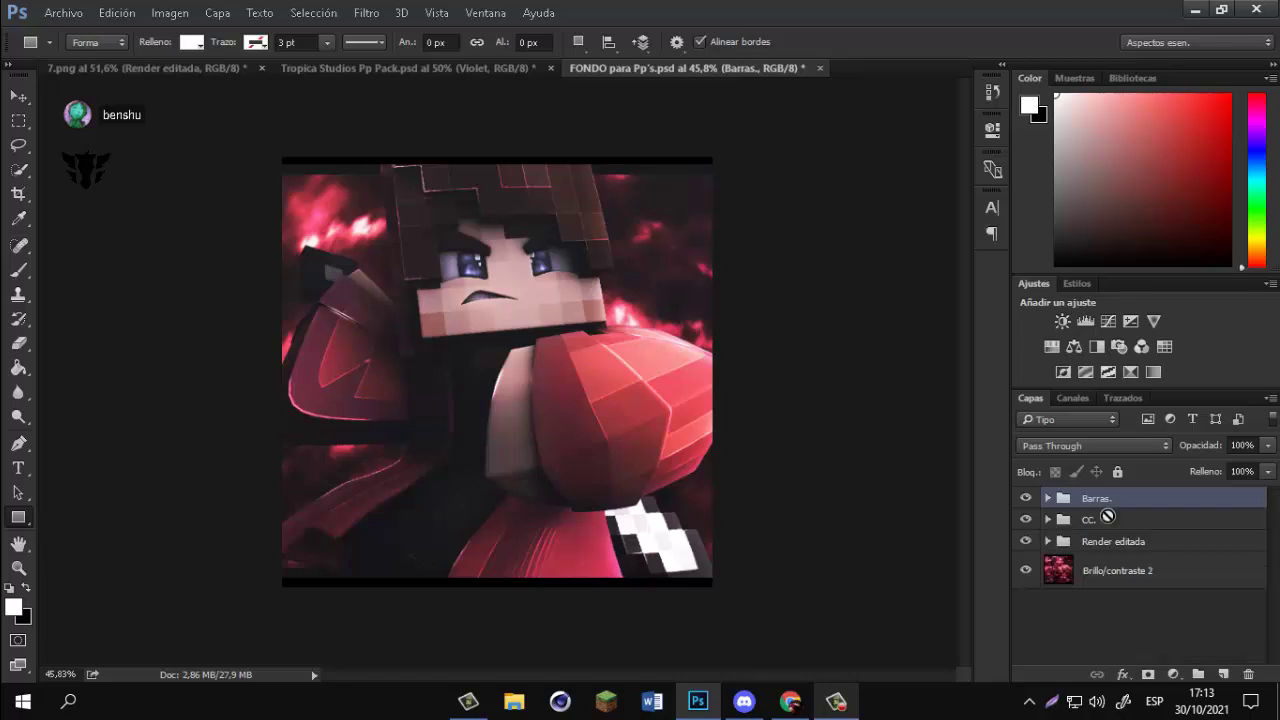
mouse_move(1106, 500)
left_mouse_down()
mouse_move(1120, 535)
mouse_move(1103, 493)
left_mouse_up()
left_click(1036, 498)
left_click(1150, 575)
left_click(1047, 541)
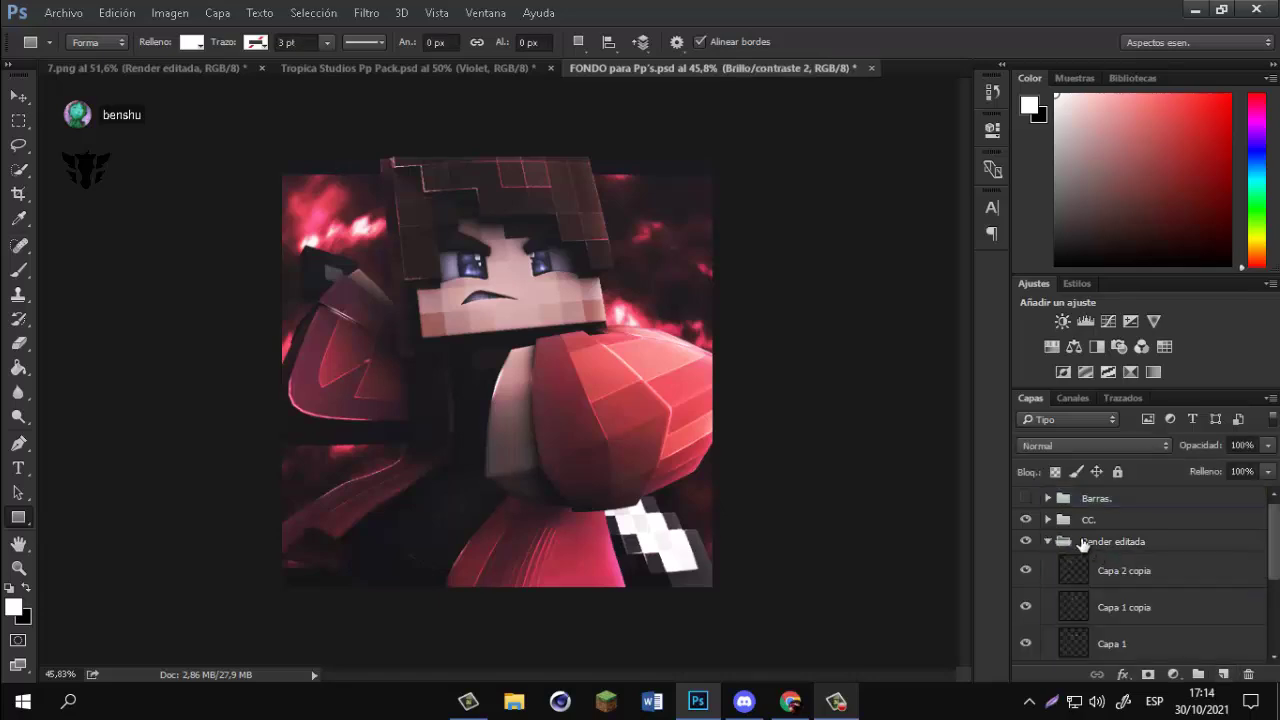
scroll(1128, 594, "down", 5)
scroll(1129, 596, "up", 4)
left_click(1140, 558)
scroll(1142, 572, "down", 1)
scroll(1150, 580, "up", 2)
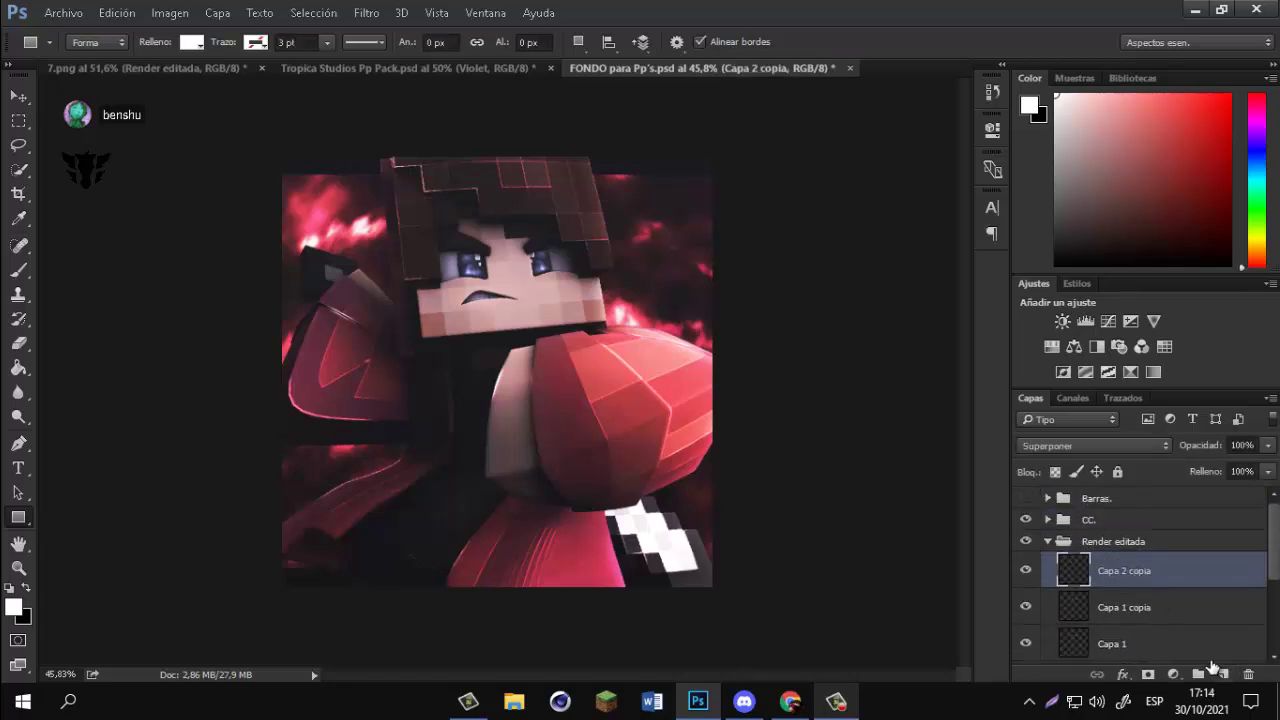
left_click(1220, 671)
Prepare a soft purple brush about 308 px wide and set the new Capa 2 layer's blend mode to Sobreexpos. lineal (Añadir).
key("b")
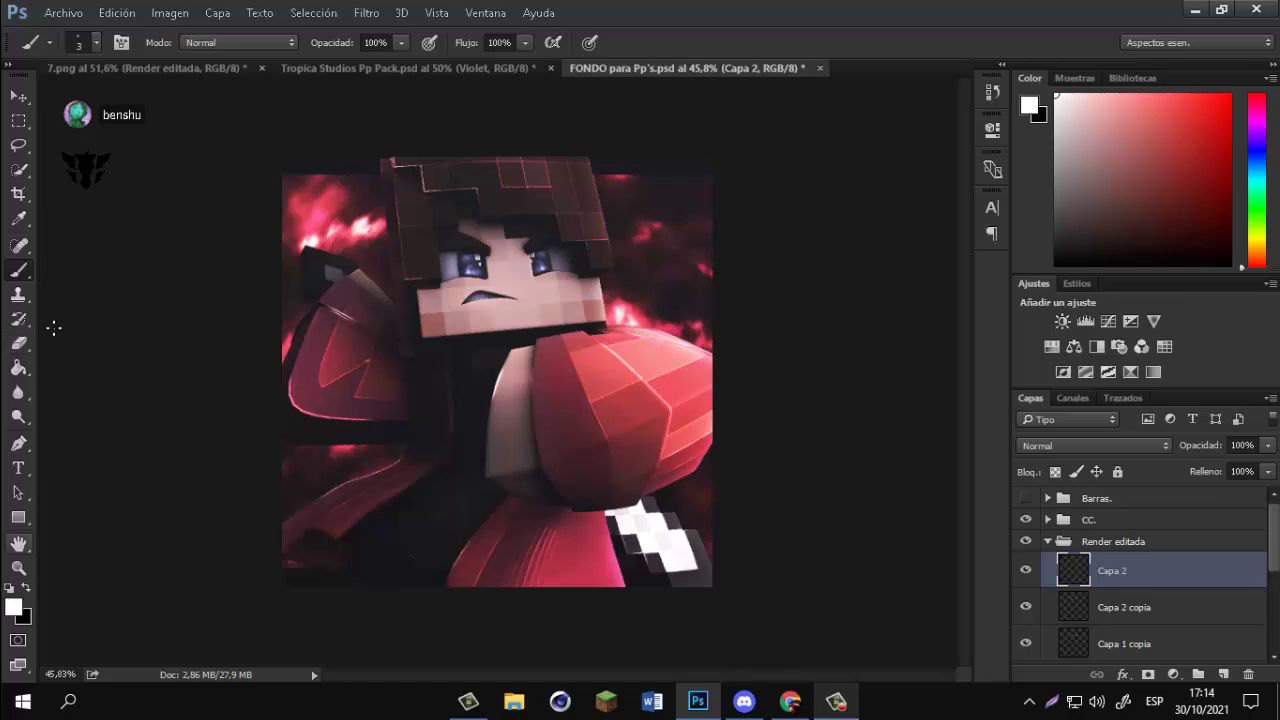
left_click(29, 585)
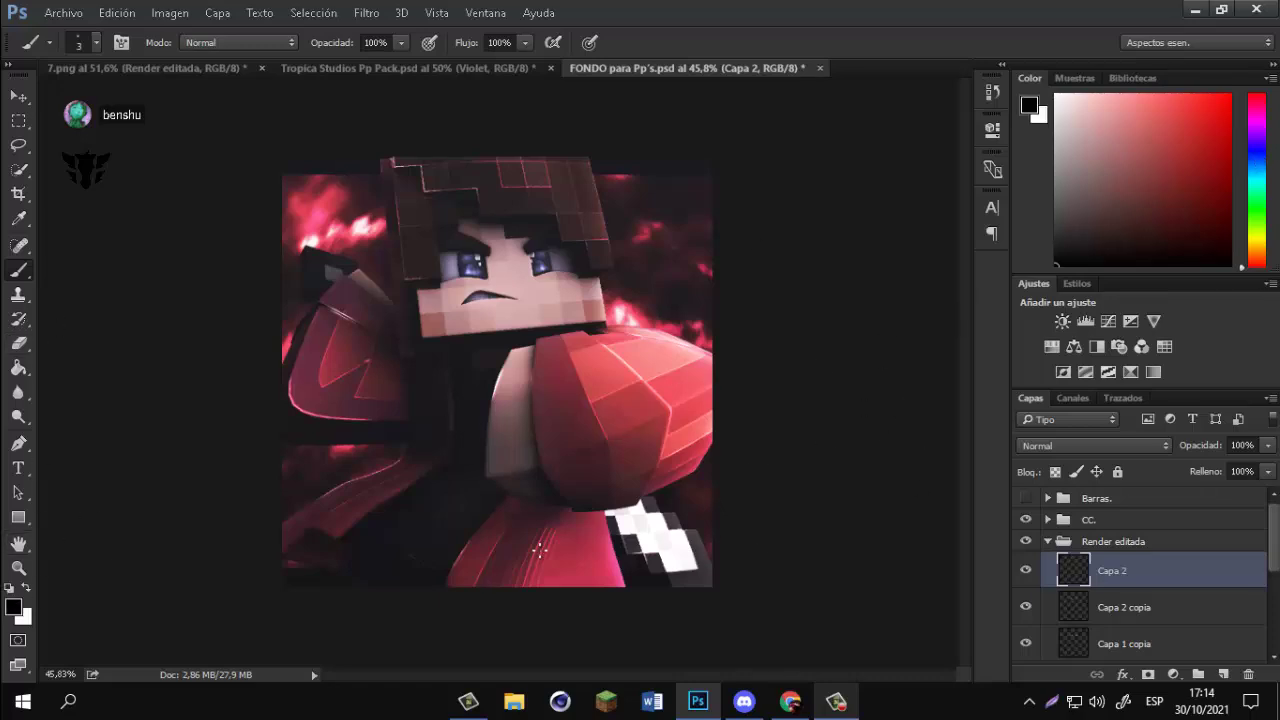
left_click_drag(504, 462, 590, 445)
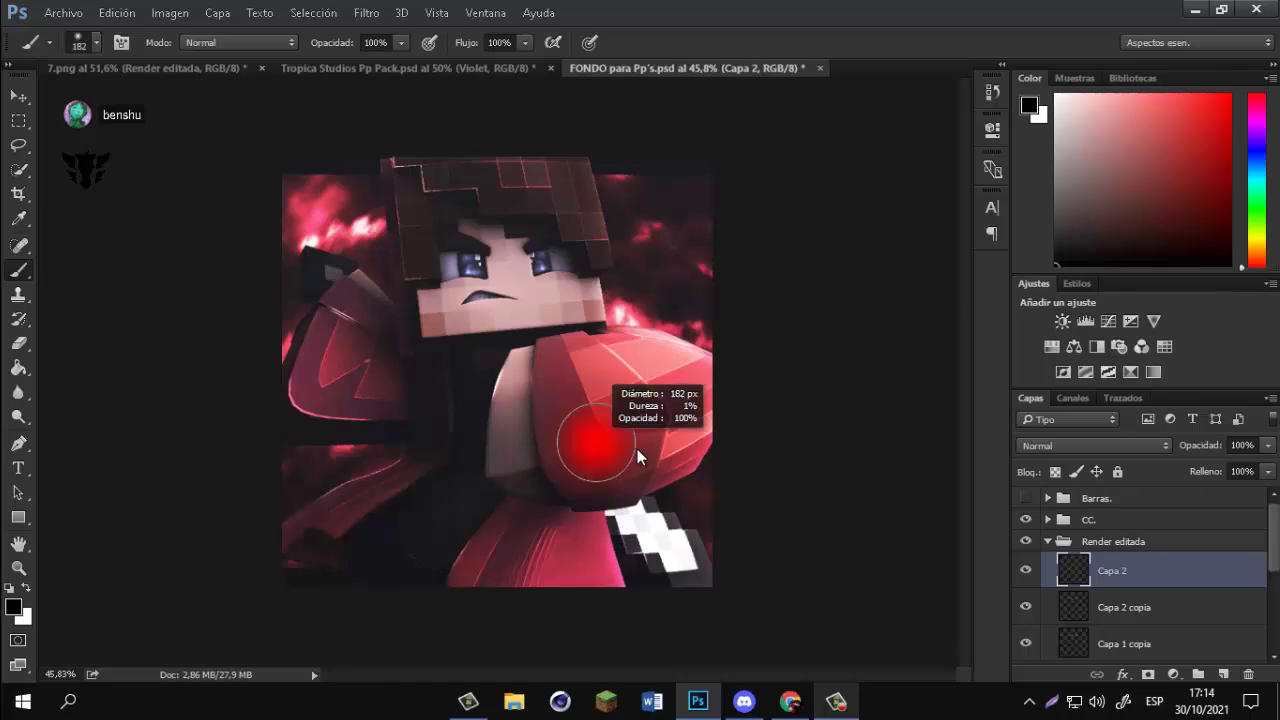
left_click(1259, 158)
left_click_drag(1262, 160, 1276, 146)
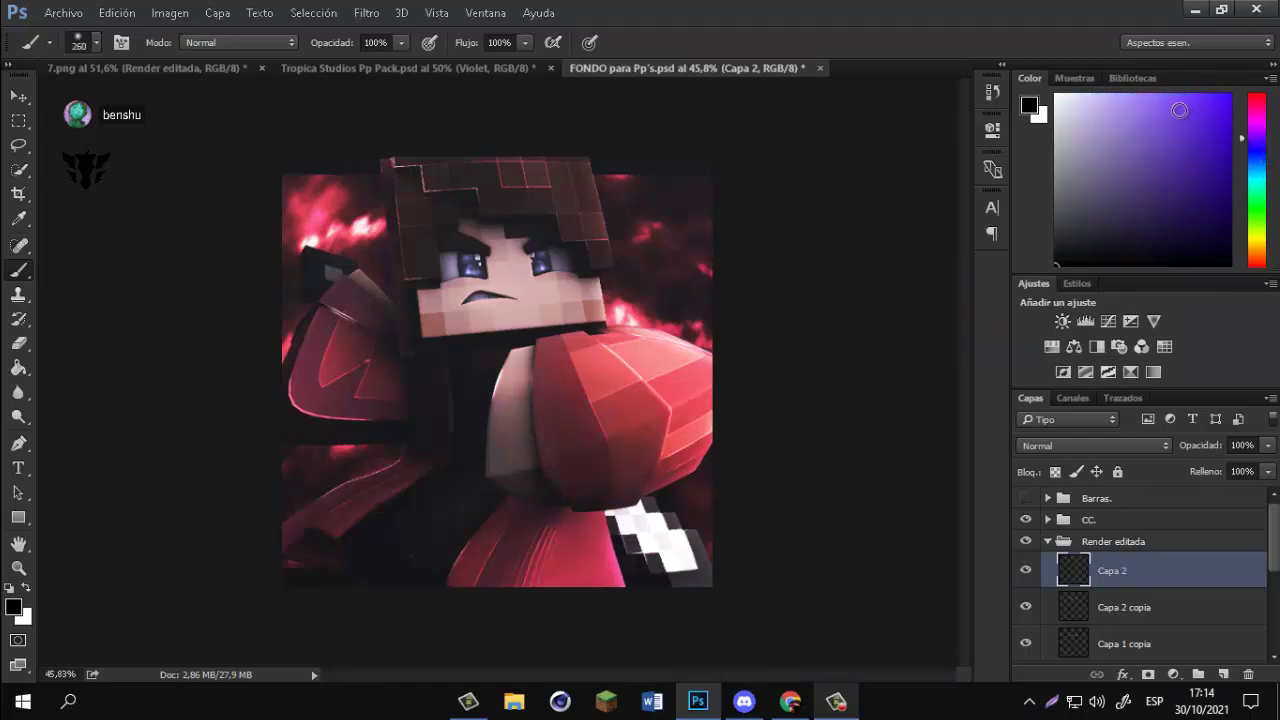
left_click(1174, 157)
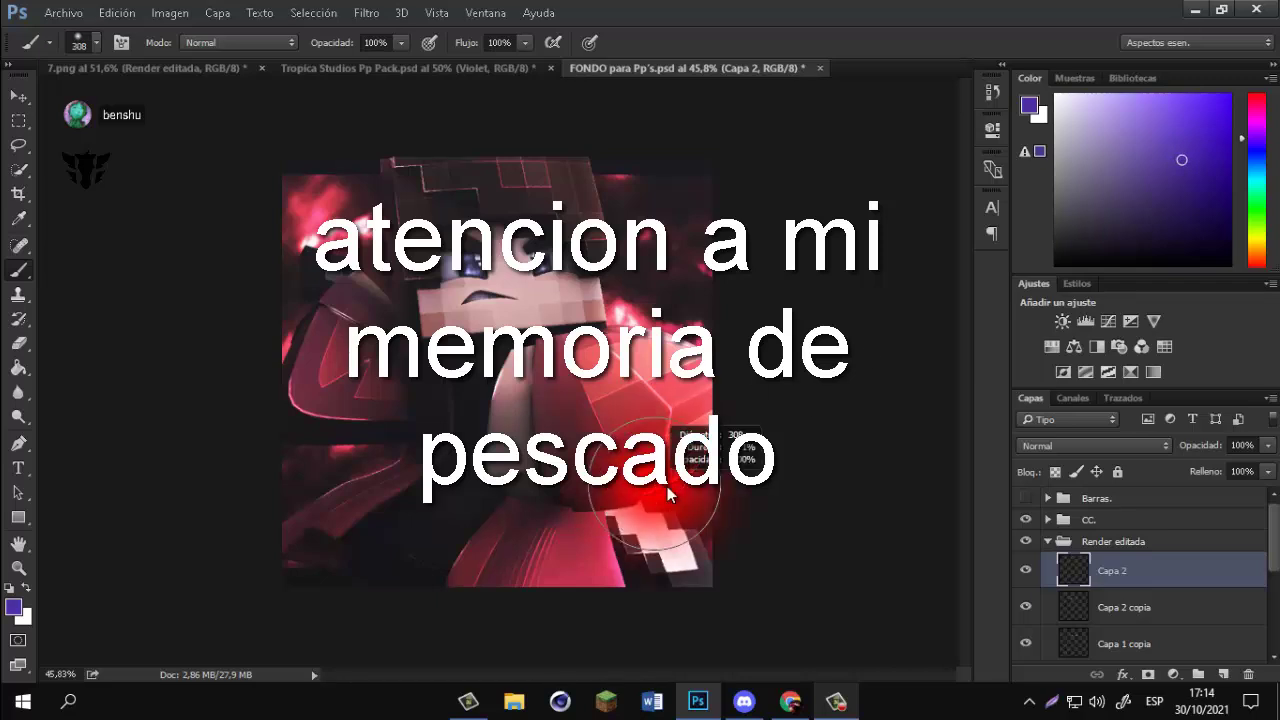
left_click(1031, 445)
left_click(1148, 220)
Try painting a soft purple glow over the sword, redoing the first dab with a brush about 339 px wide.
left_click(656, 542)
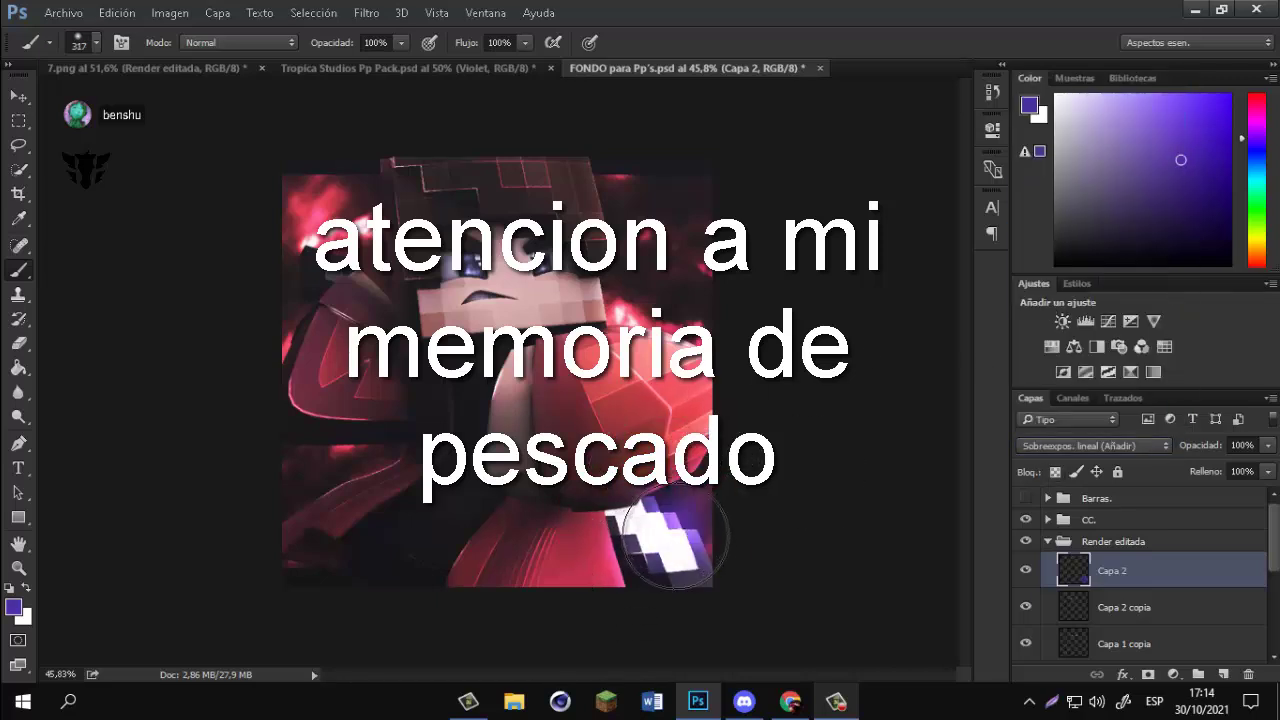
key("ctrl+z")
right_click(655, 543, "alt")
left_click(655, 544)
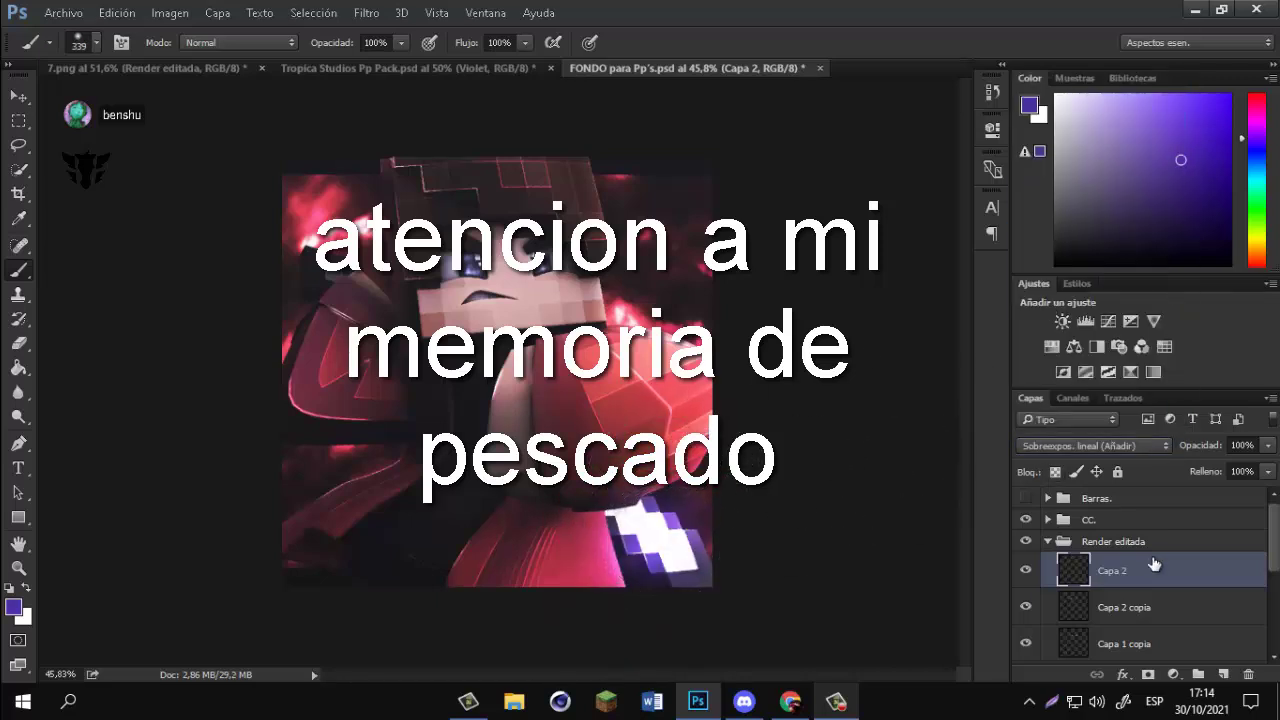
Compare the image with the CC. group hidden and shown, and try lower opacities on it before setting it to 80%.
left_click(1048, 541)
left_click(1088, 520)
left_click(1025, 524)
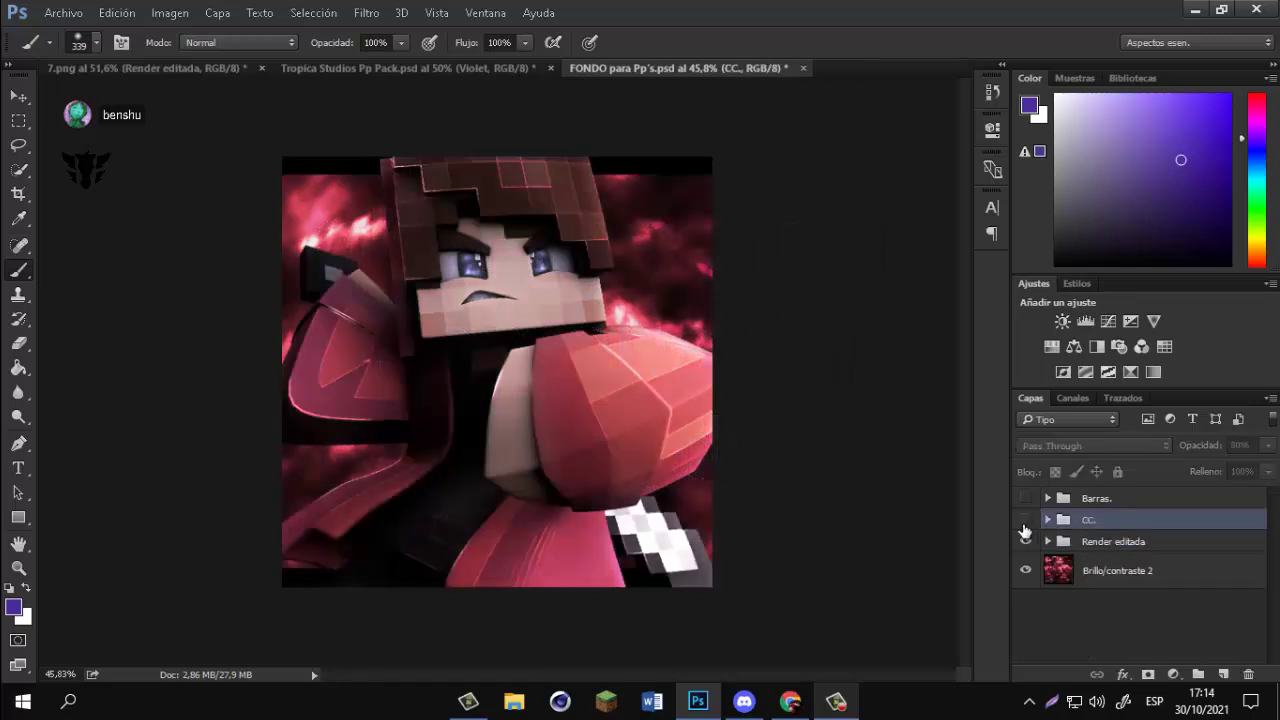
left_click(1025, 524)
left_click(1267, 445)
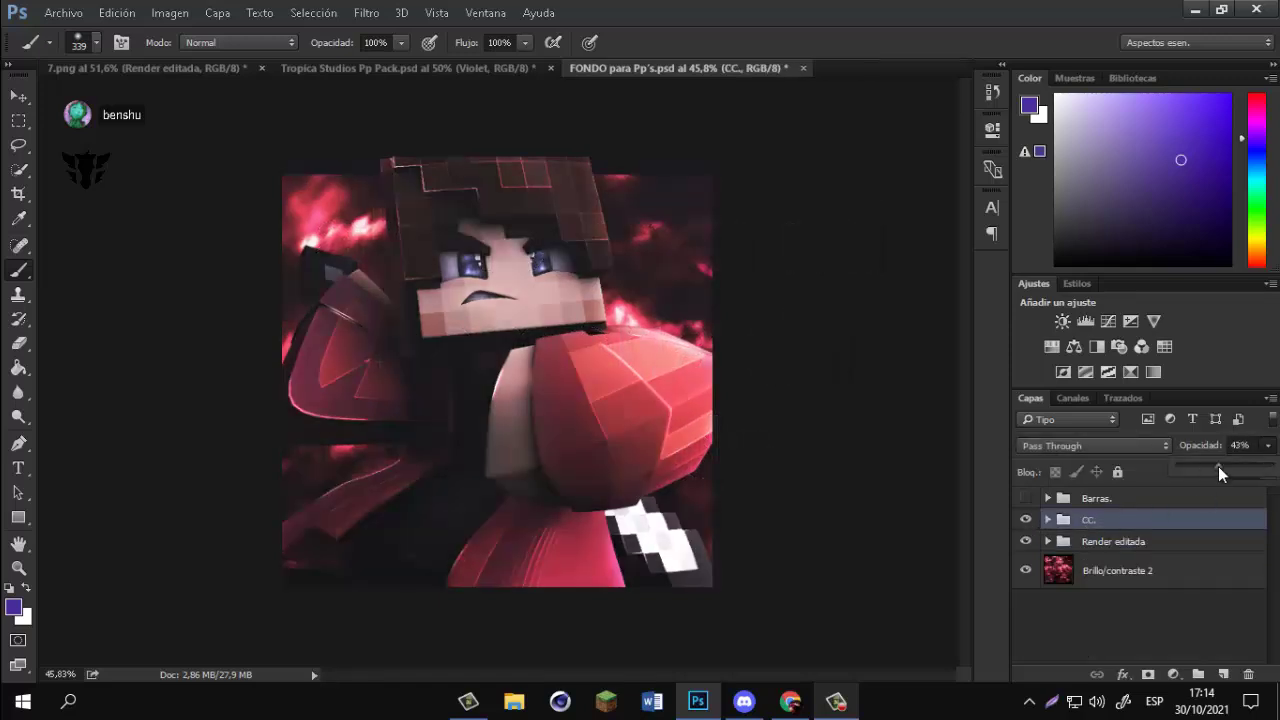
left_click_drag(1228, 465, 1252, 466)
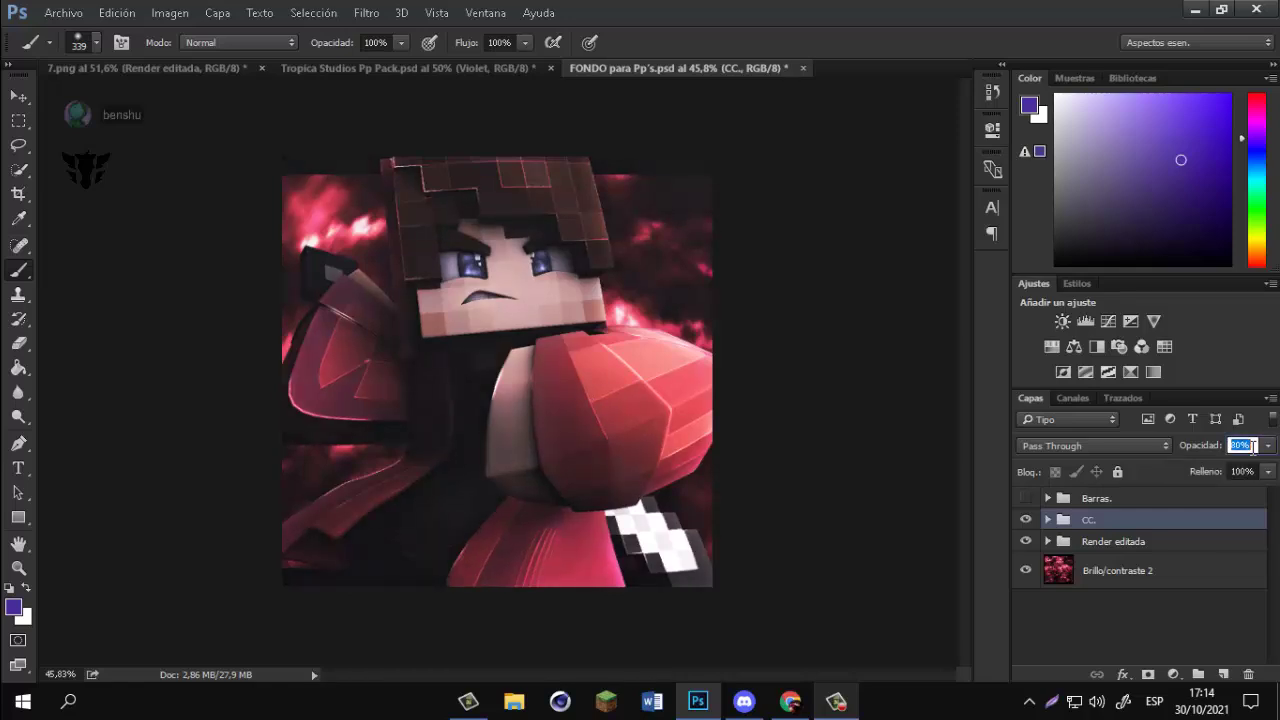
Examine the effect of the CC. group's adjustments by toggling the visibility of layers such as Mapa de degradado 32.
left_click(1047, 519)
scroll(1077, 557, "down", 2)
scroll(1077, 557, "down", 1)
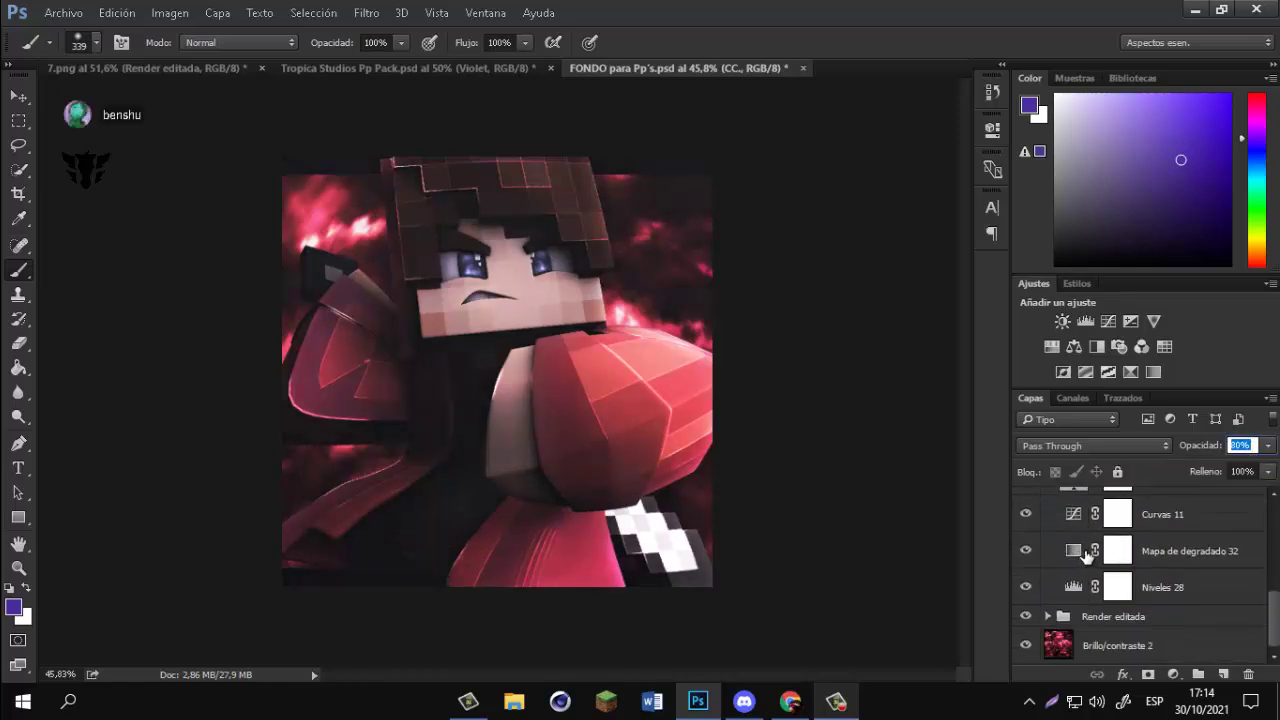
left_click(1187, 543)
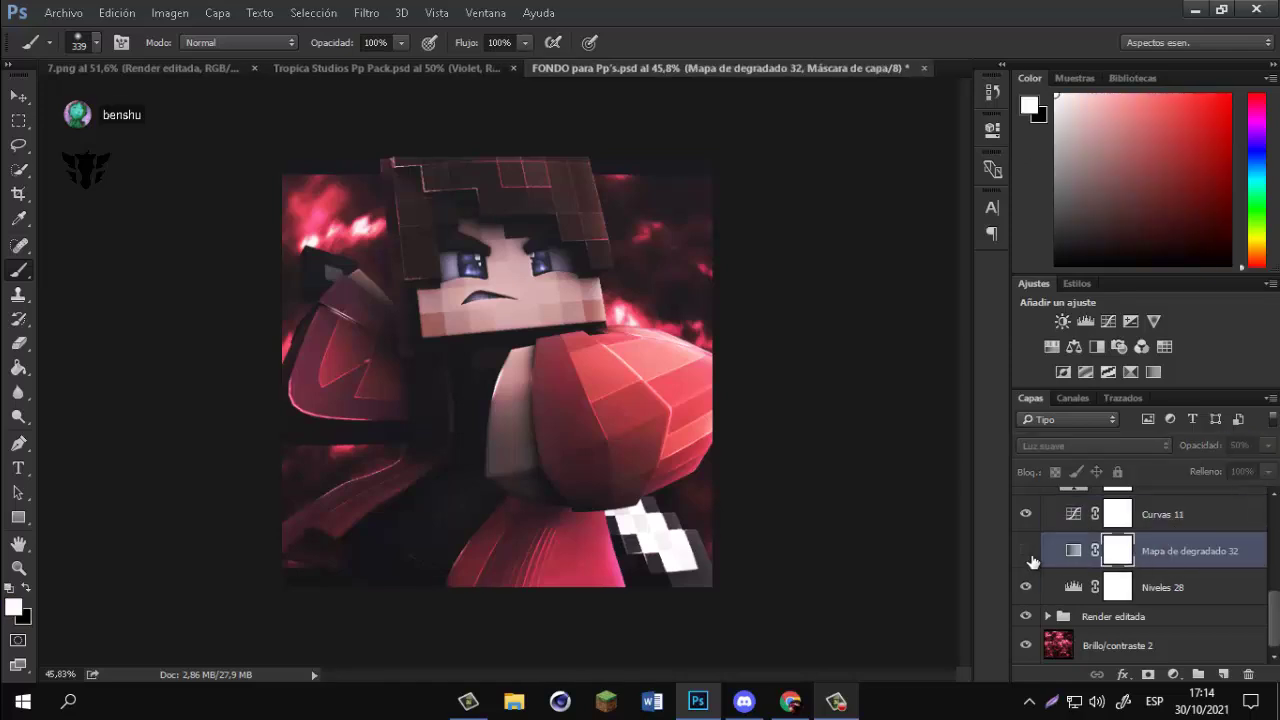
scroll(1031, 562, "up", 4)
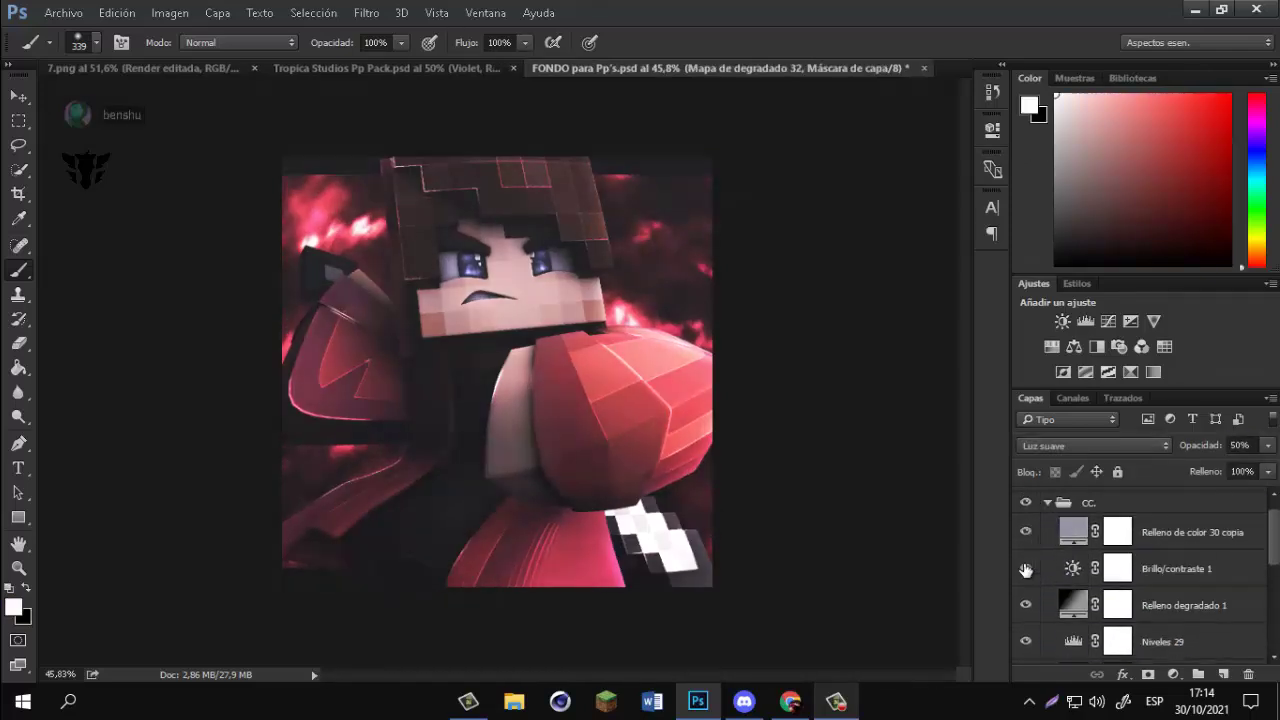
left_click(1027, 634)
Set the Relleno de color 30 layer's opacity to 20% and collapse the CC. group.
scroll(1031, 632, "down", 1)
left_click(1084, 625)
left_click(1246, 446)
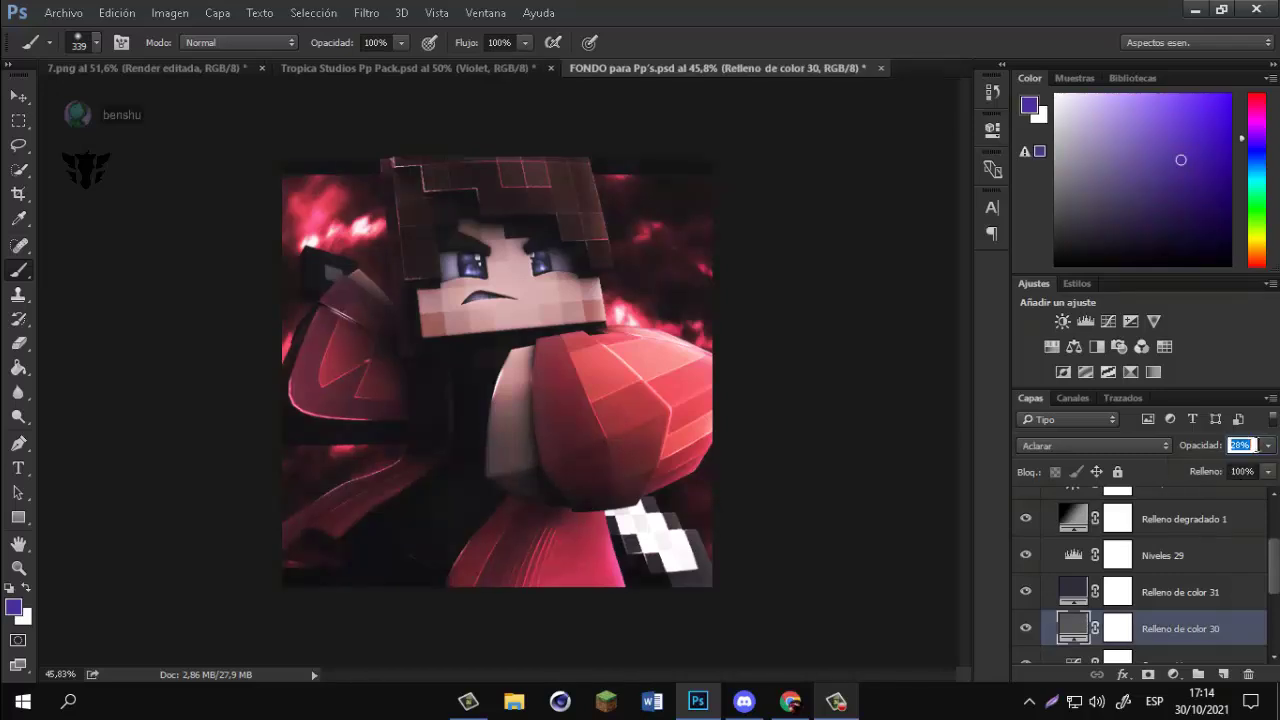
scroll(1056, 524, "up", 3)
left_click(1050, 520)
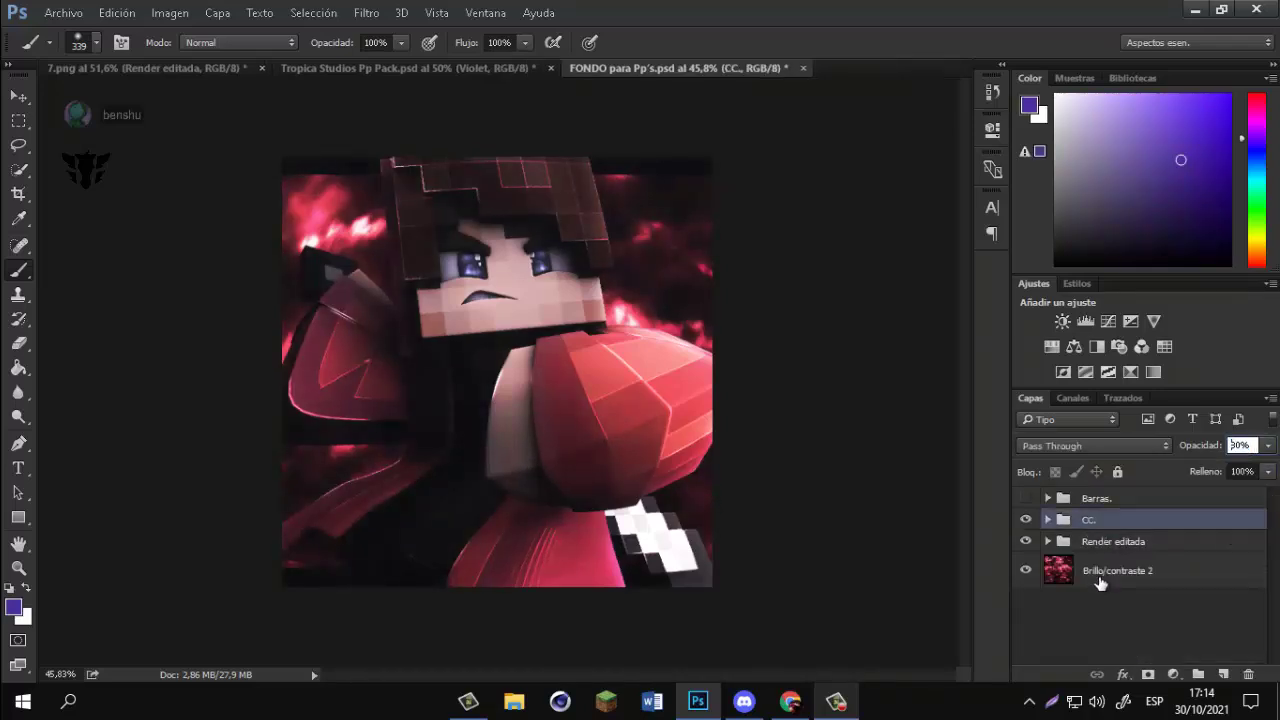
Mask the CC. group, painting black over the sword with a 195 px brush at 33% opacity, and show the Barras. group again.
left_click(1148, 674)
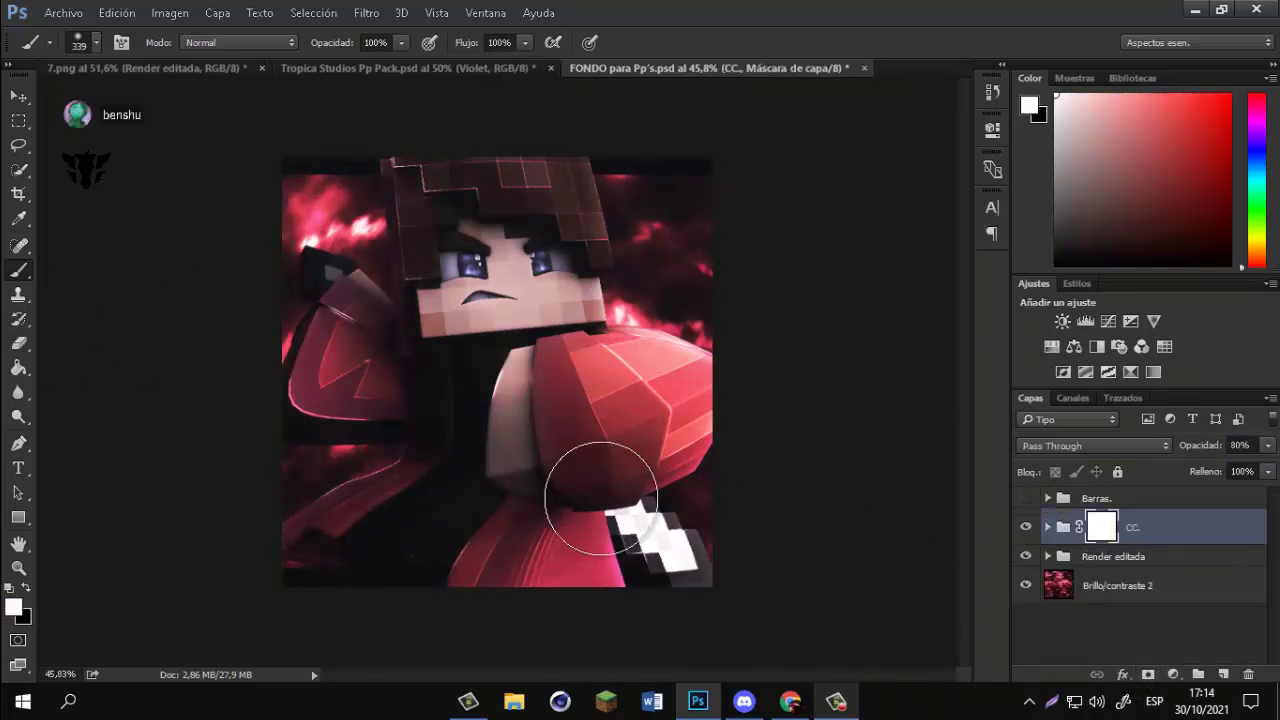
left_click_drag(601, 498, 540, 498)
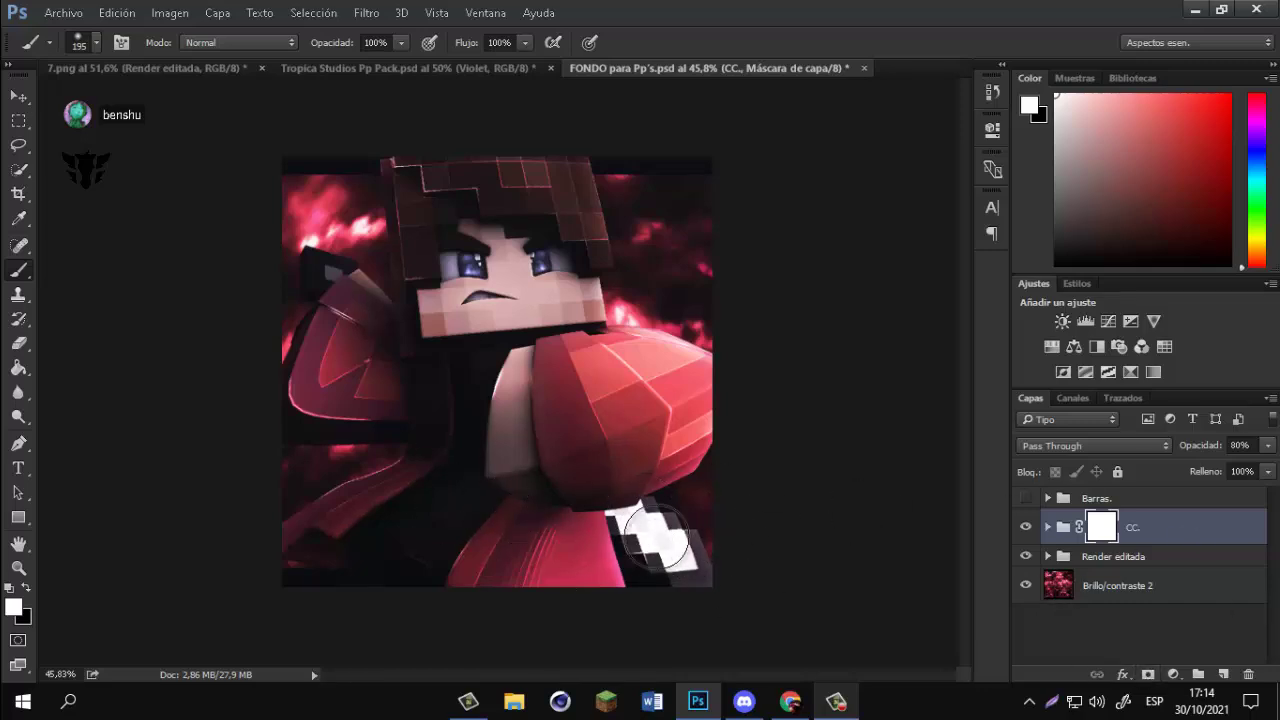
key("x")
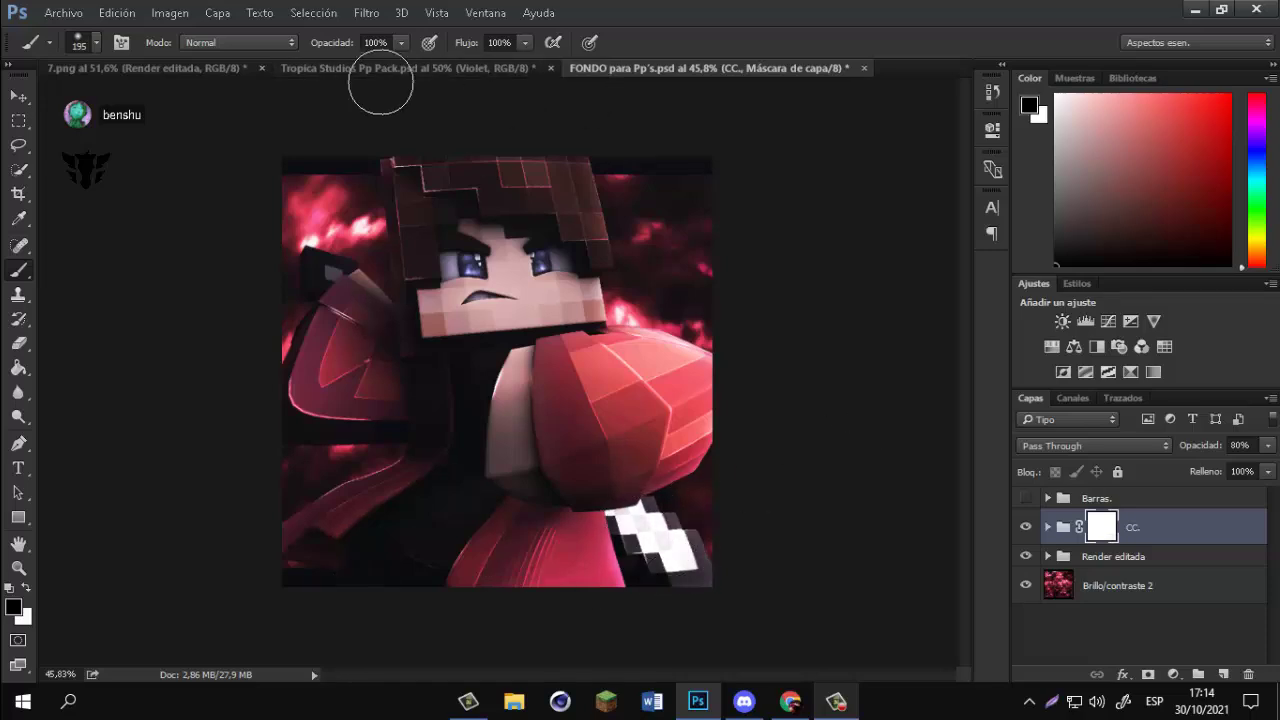
mouse_move(659, 525)
left_mouse_down()
mouse_move(632, 520)
mouse_move(656, 550)
mouse_move(632, 532)
left_mouse_up()
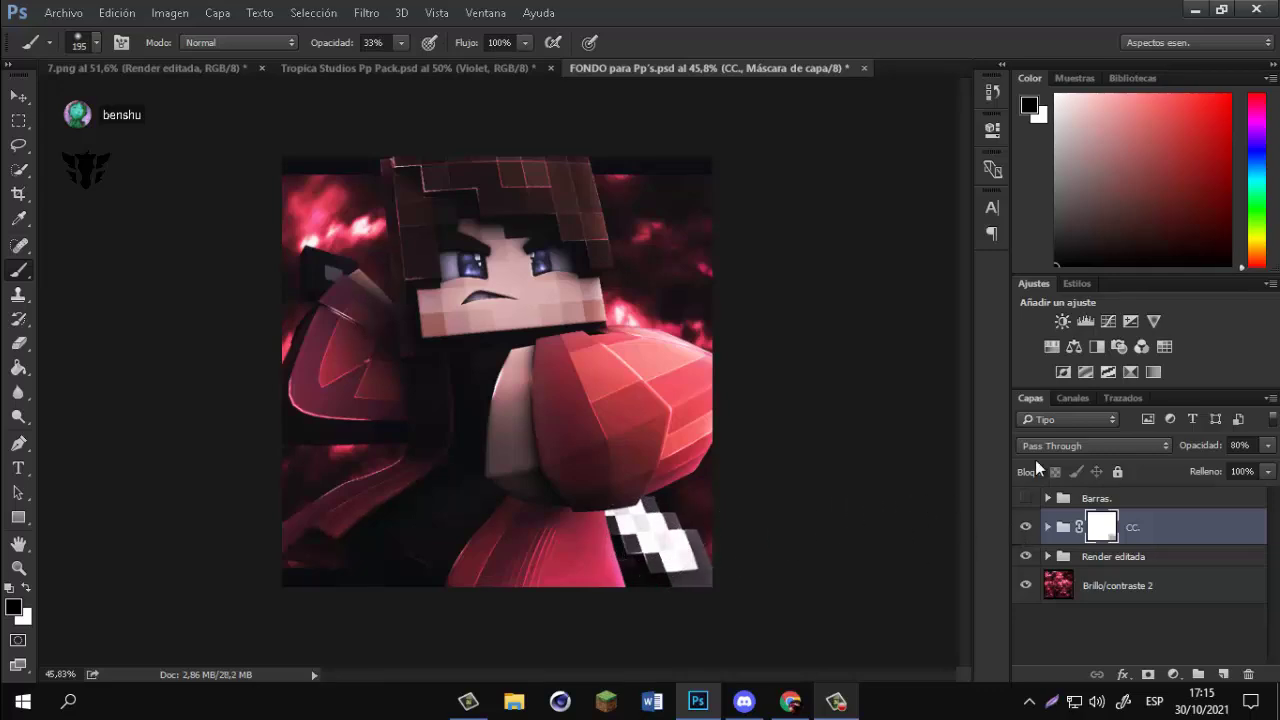
left_click(1025, 498)
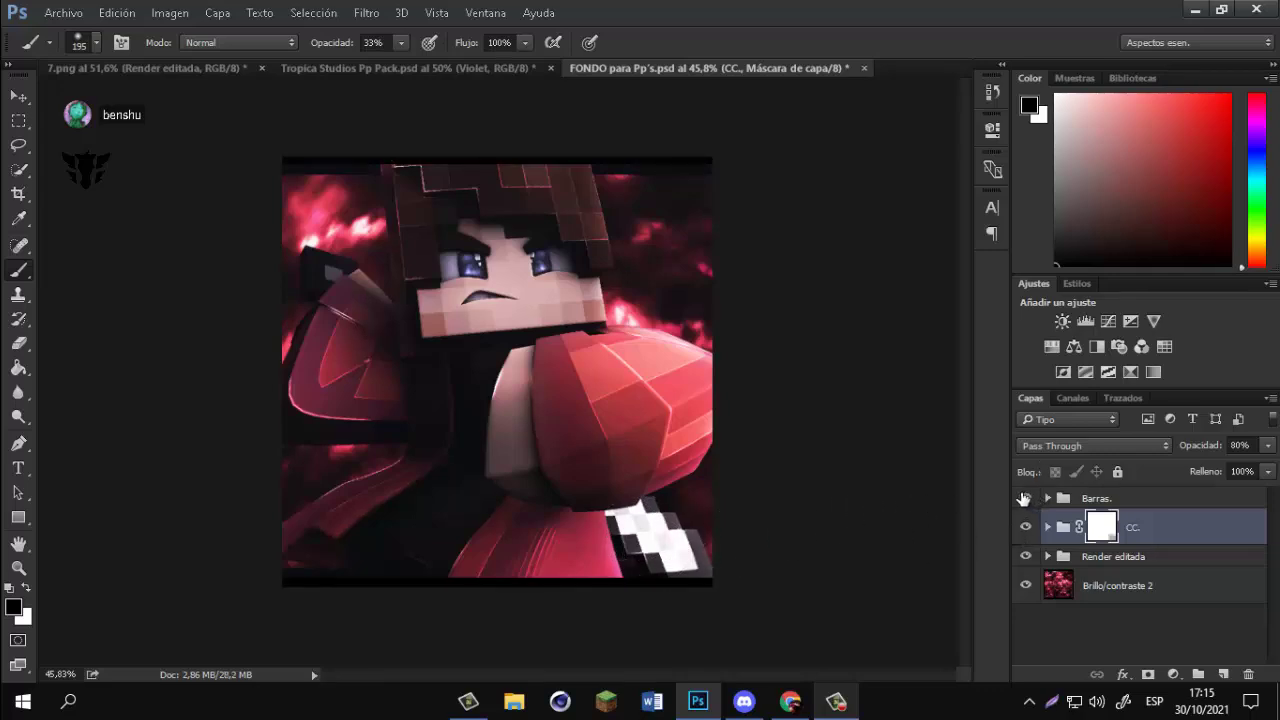
left_click(19, 96)
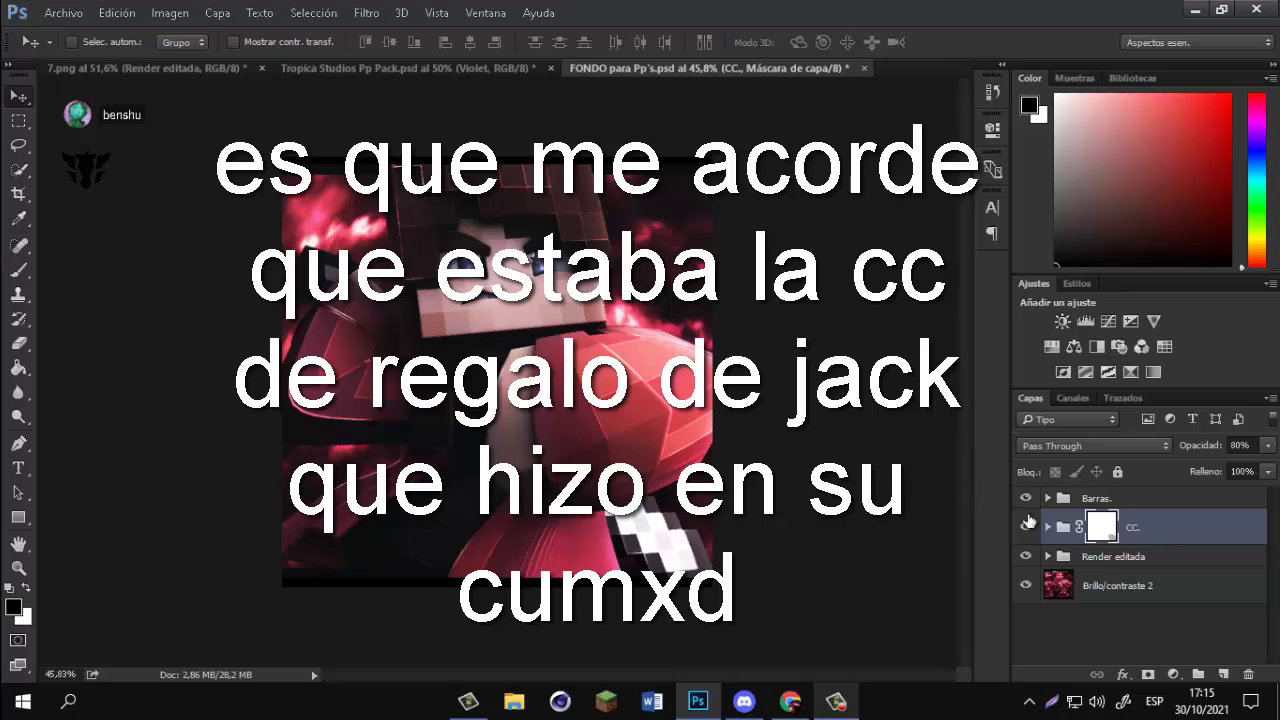
left_click(1108, 585)
left_click(1120, 540)
left_click(1113, 556)
left_click(1188, 535)
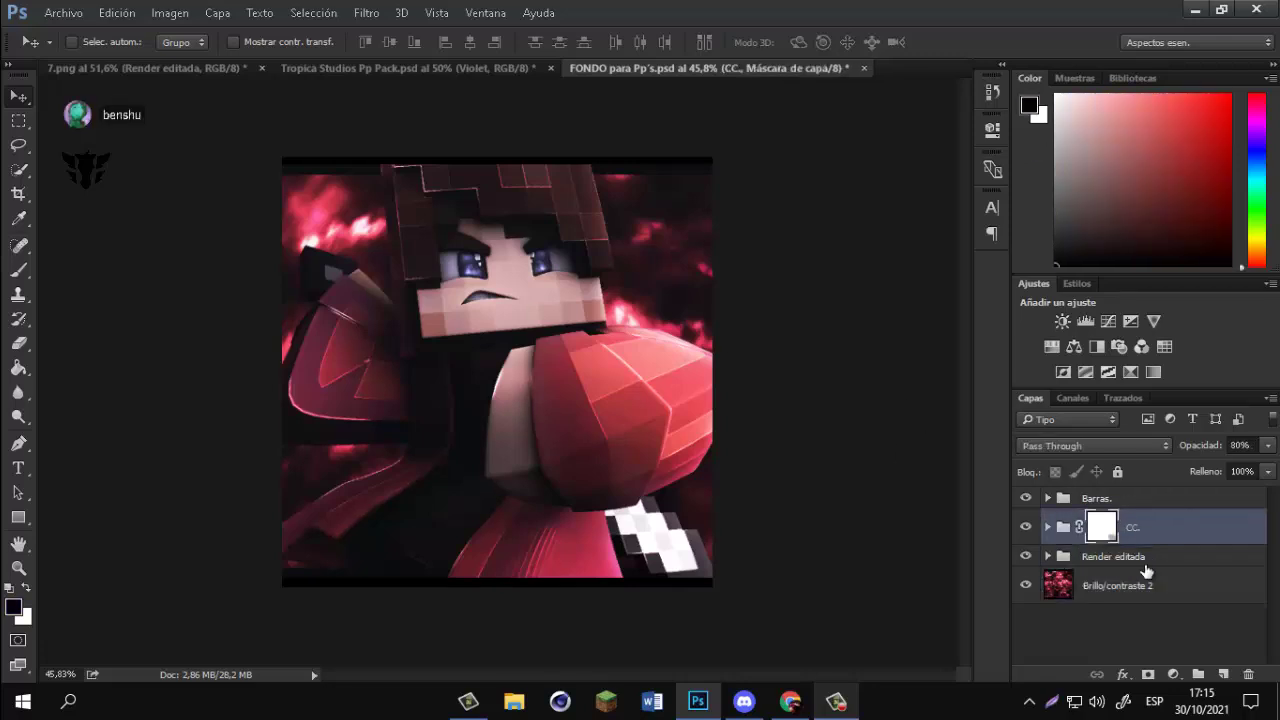
left_click(1048, 557)
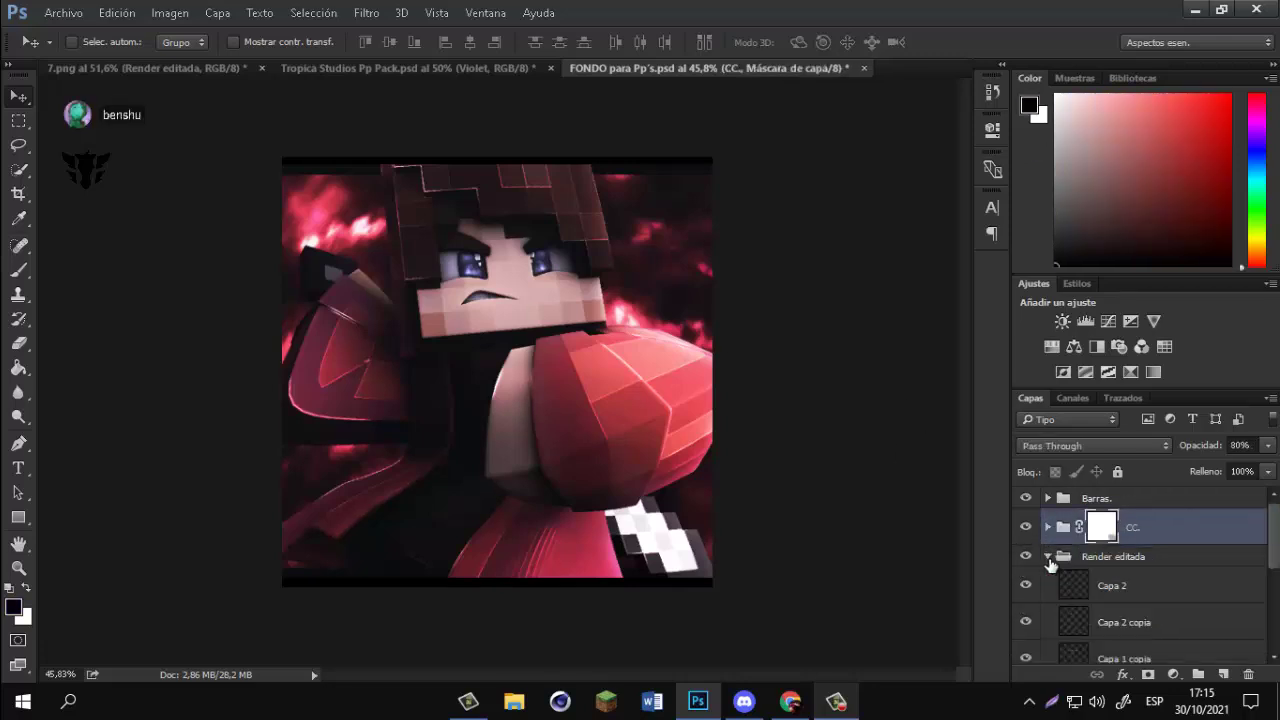
left_click(1048, 556)
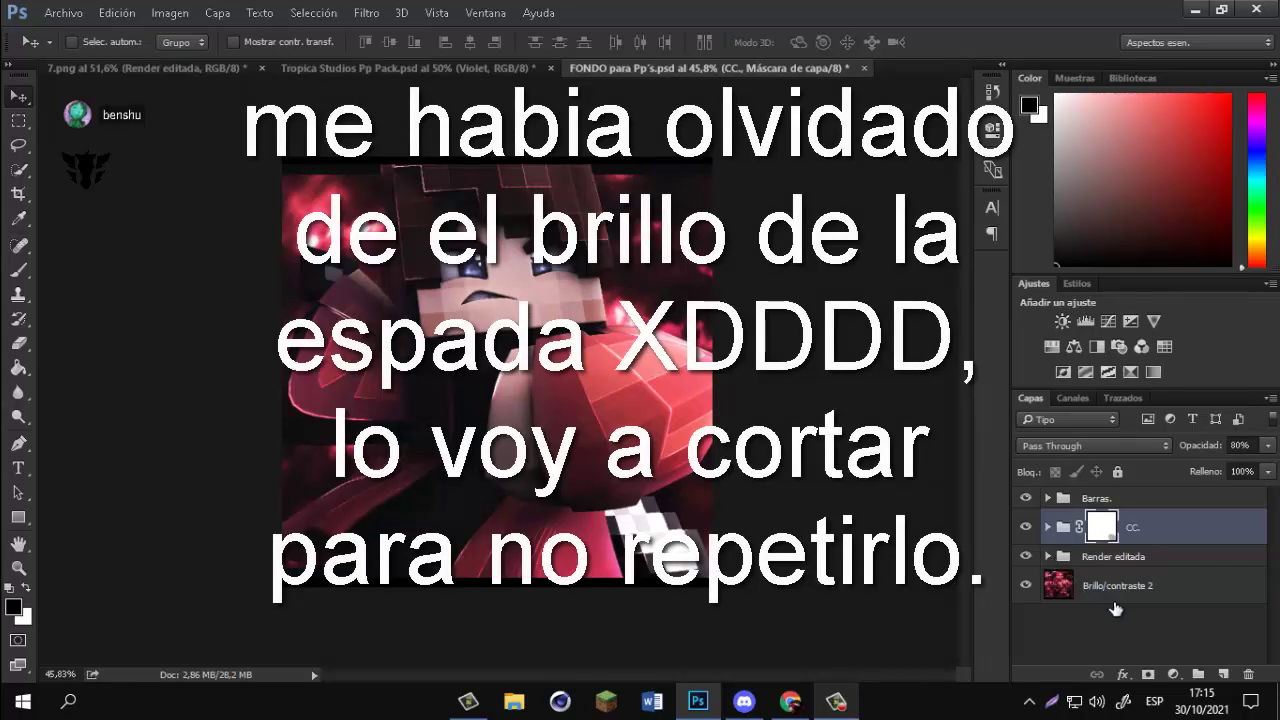
Select the Capa 2 layer in the Render editada group and try a blue-violet glow on the sword with a soft 330 px brush.
left_click(1106, 563)
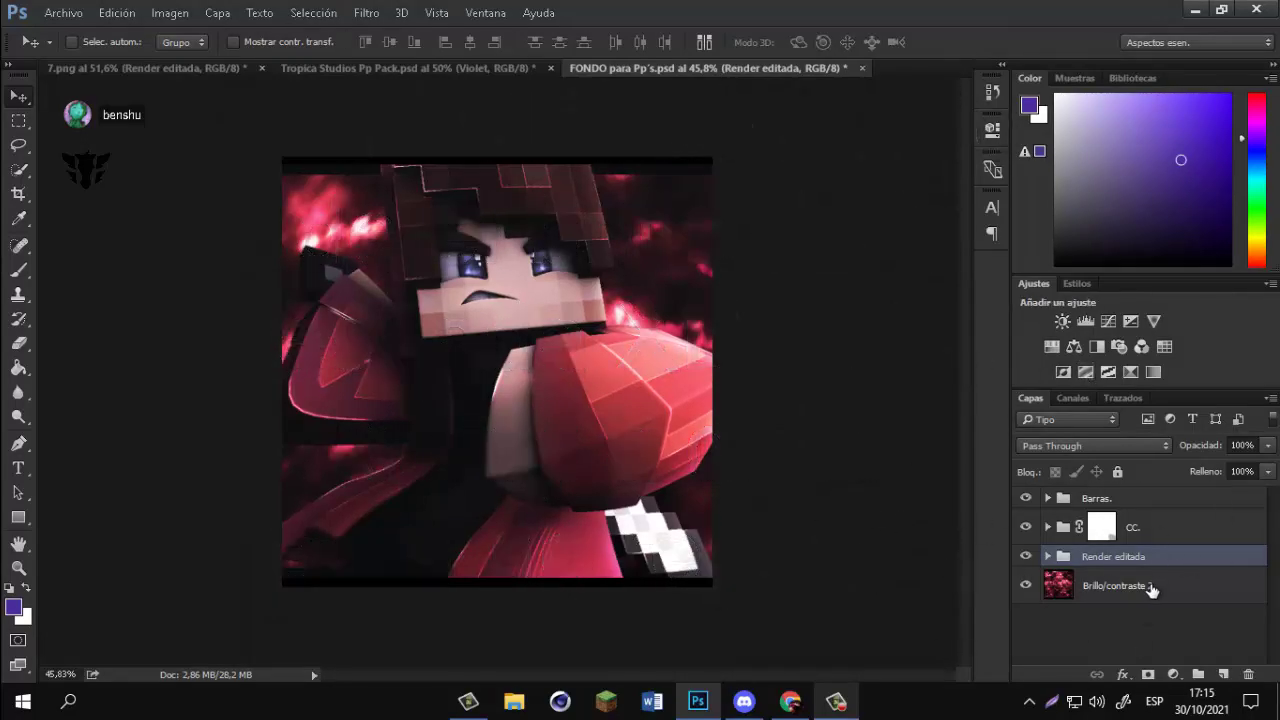
key("b")
left_click(1050, 556)
scroll(1143, 588, "down", 1)
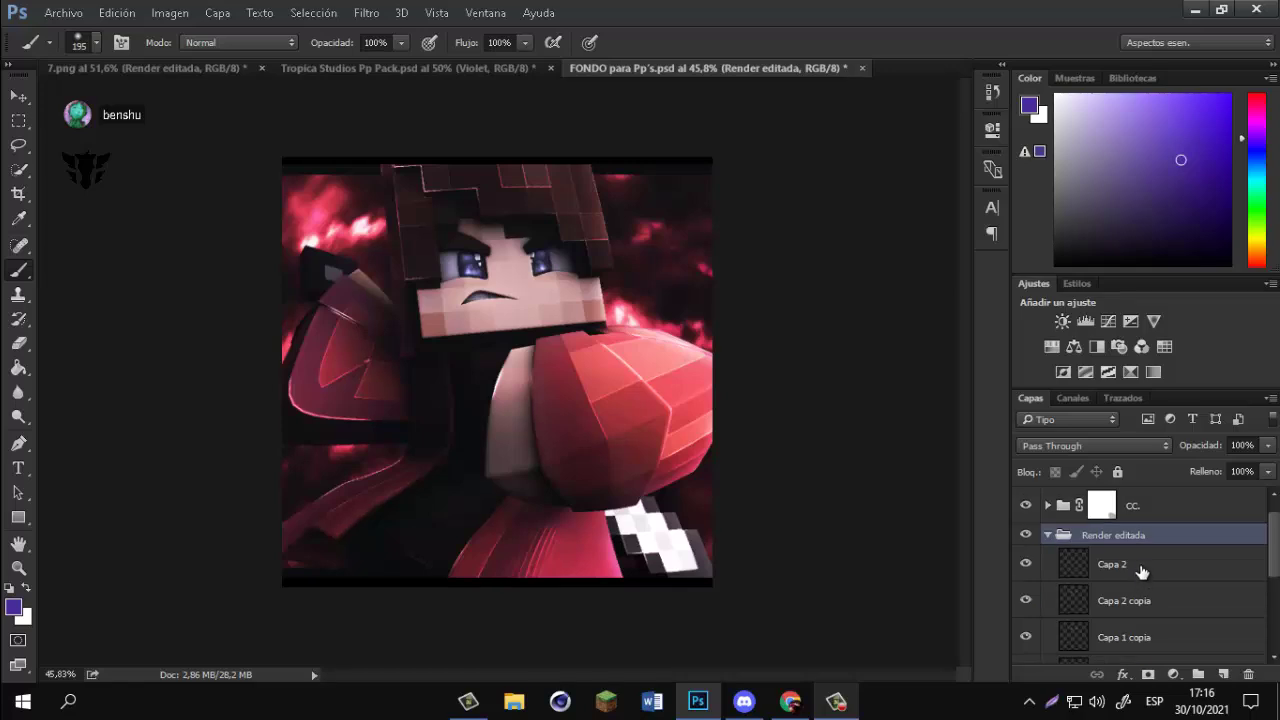
left_click(1138, 570)
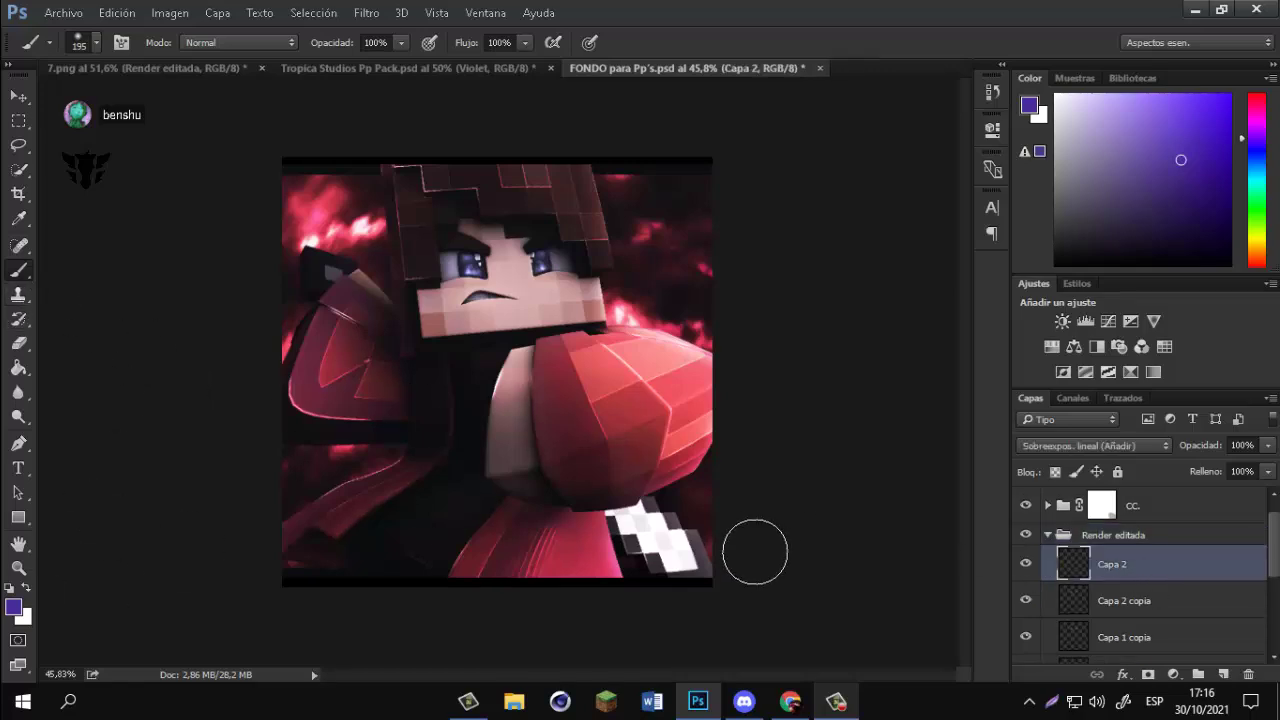
left_click_drag(670, 530, 702, 530, "alt")
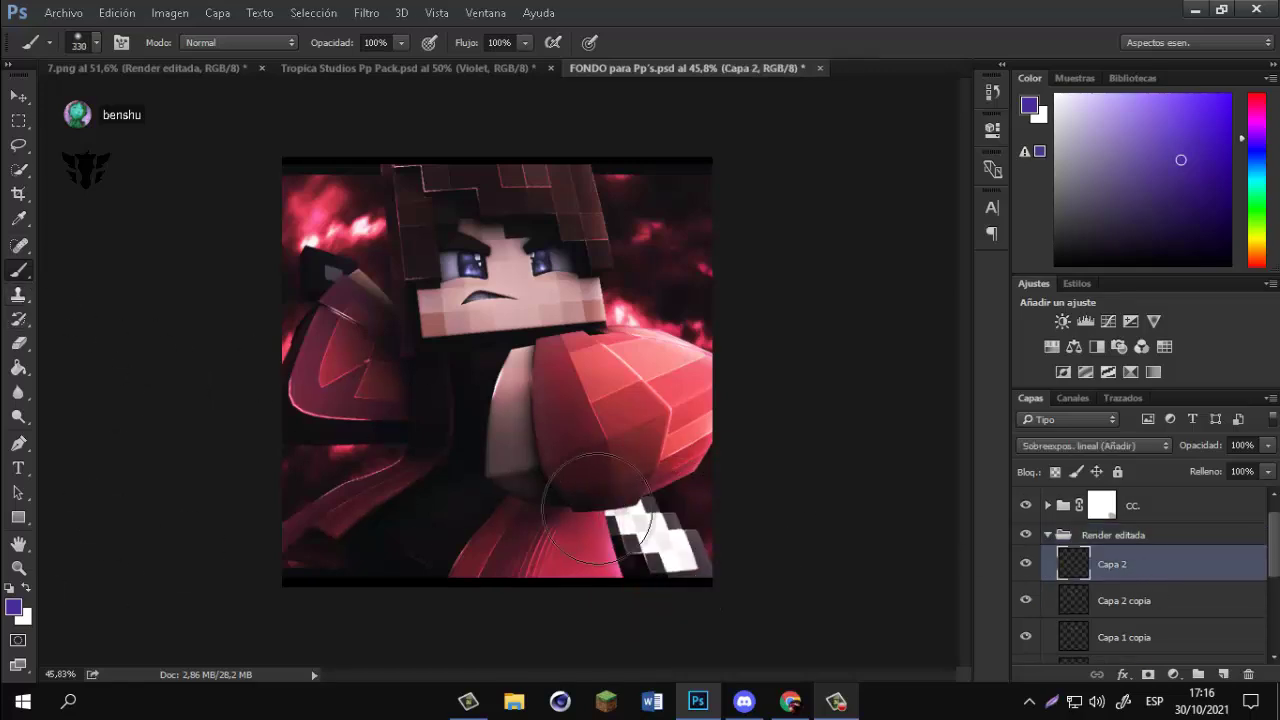
right_click(670, 524)
double_click(690, 563)
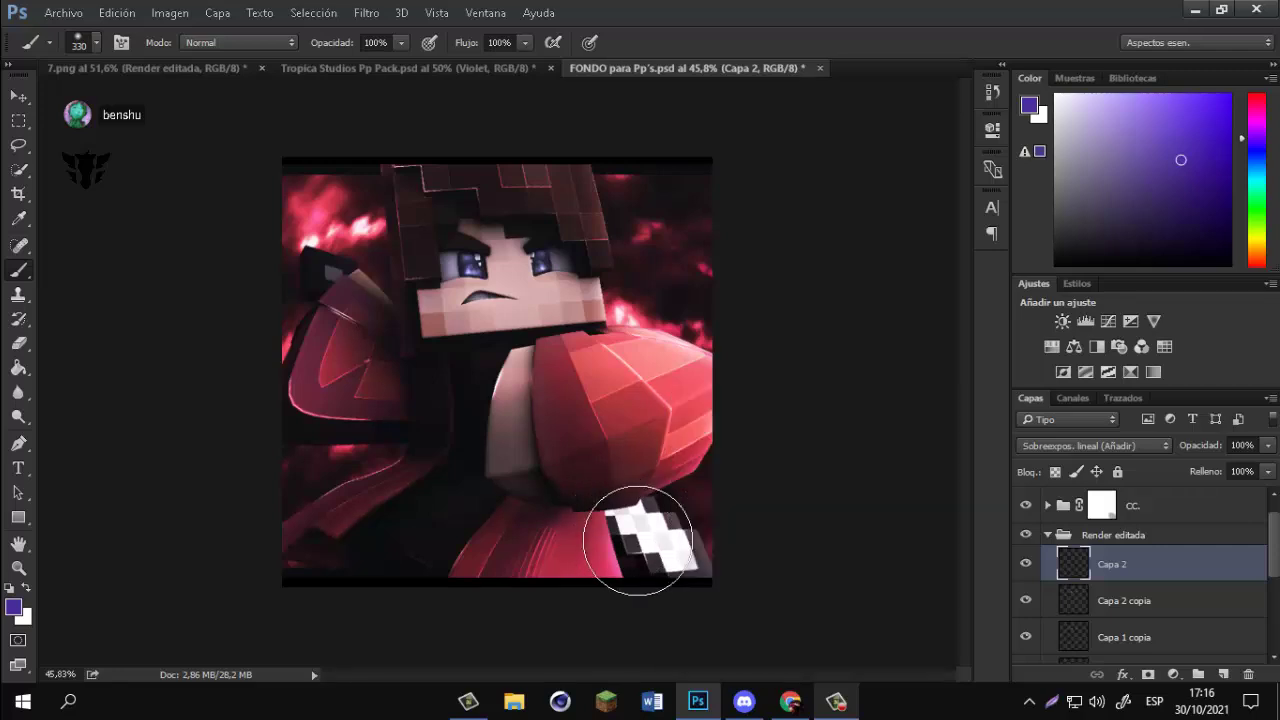
Choose a darker violet colour and test it as a glow over the sword blade with a brush of about 334 px.
left_click(1131, 155)
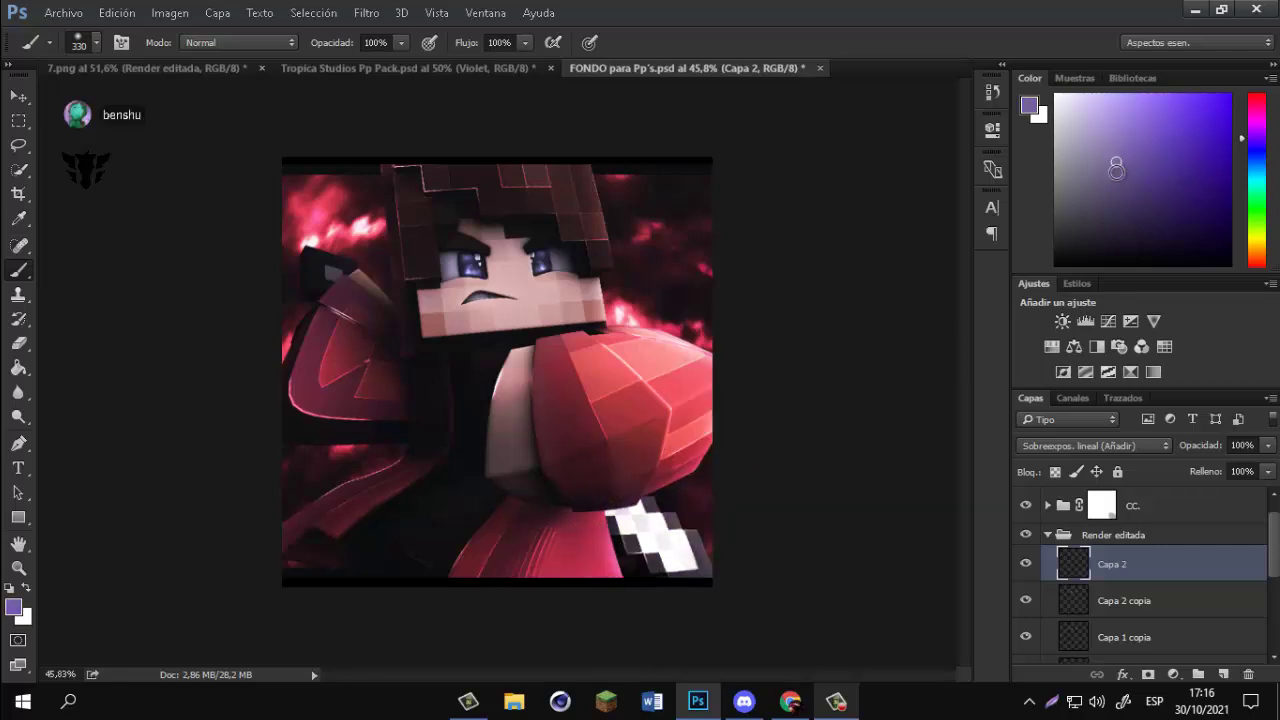
left_click(1132, 216)
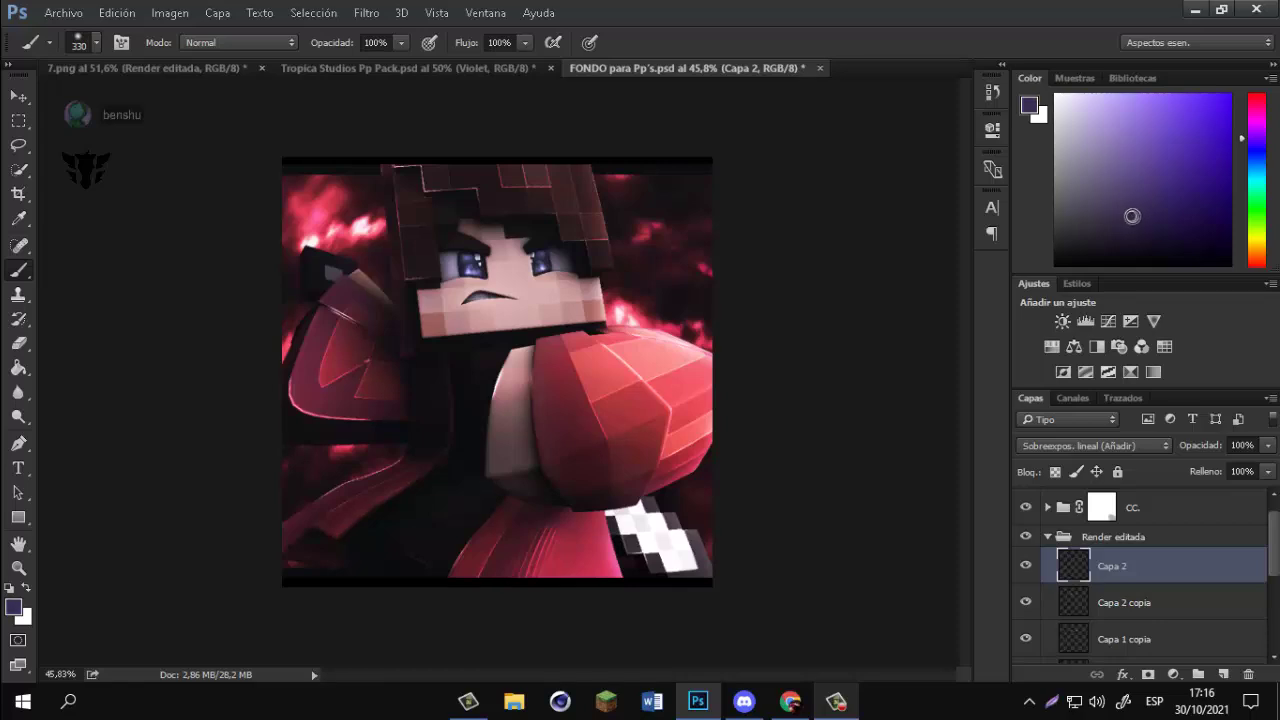
left_click_drag(1132, 216, 1142, 210)
left_click(651, 534)
key("ctrl+z")
left_click_drag(647, 534, 649, 534, "alt")
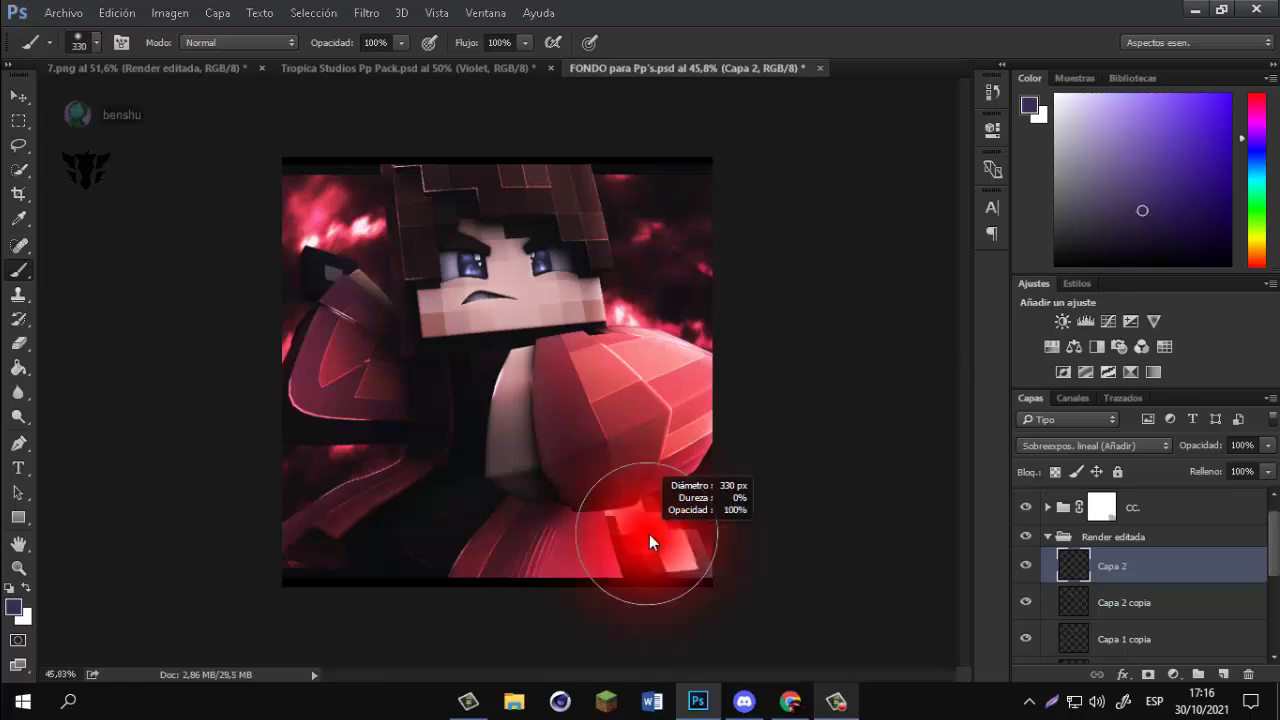
left_click(650, 535)
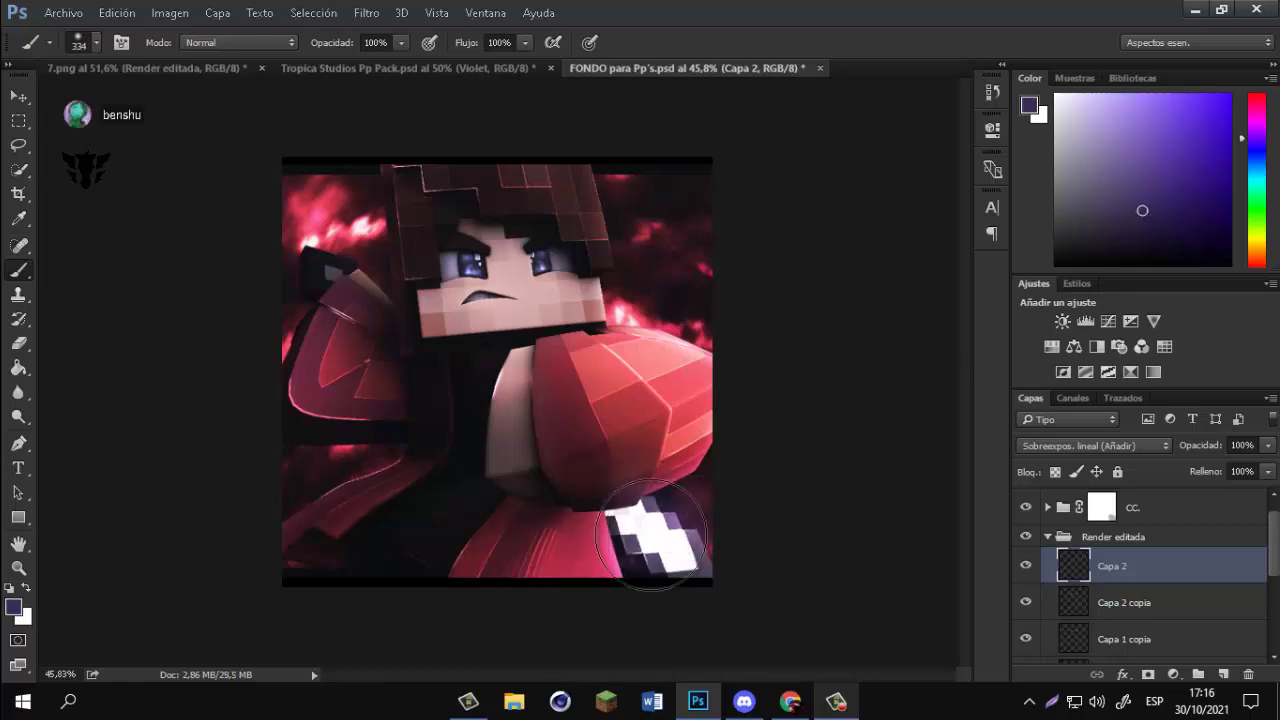
key("ctrl+z")
Shift the brush hue towards purple and paint the glow over the sword blade at 334 px and the raised sword end at 243 px.
left_click_drag(1245, 147, 1250, 132)
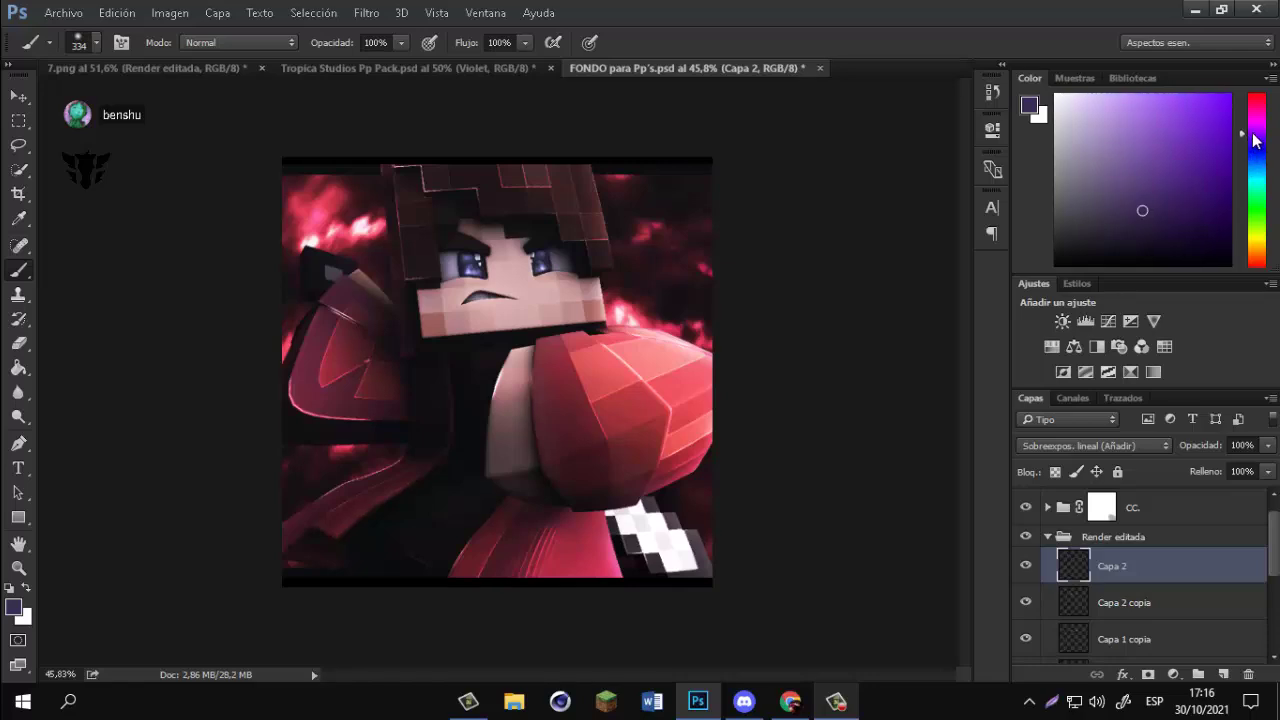
right_click(646, 551, "alt")
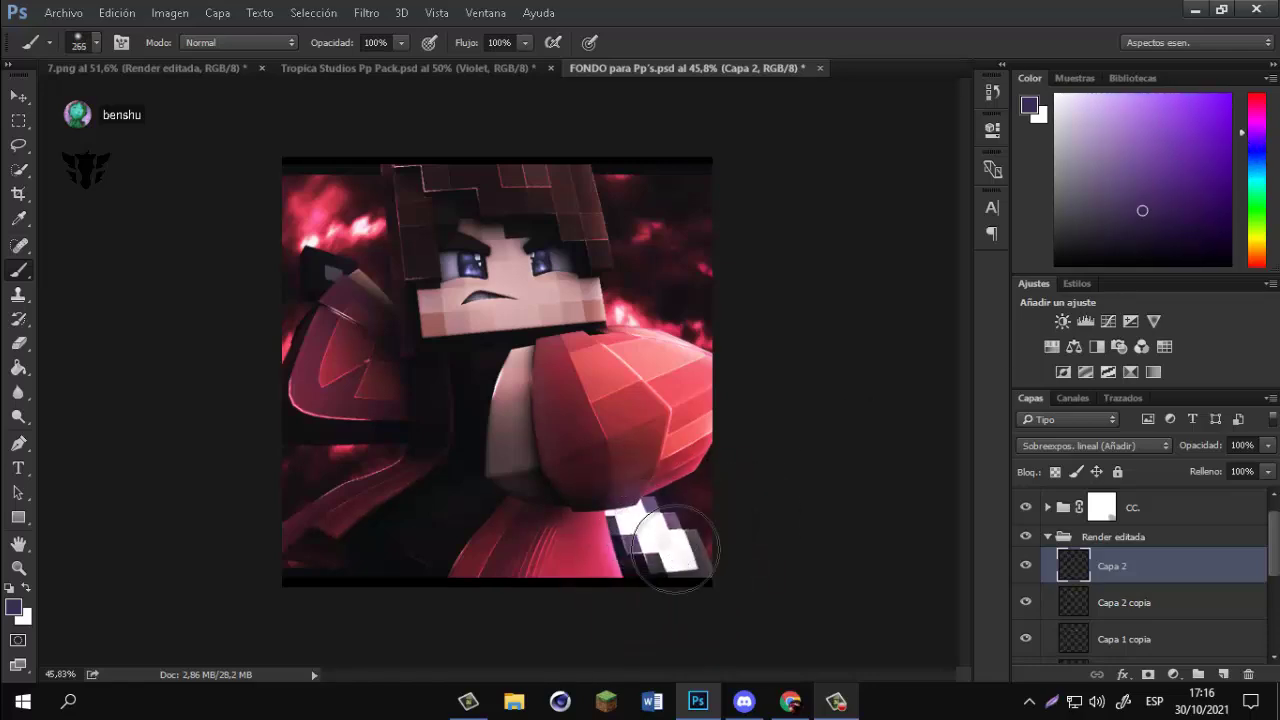
right_click(663, 552, "alt")
left_click_drag(663, 527, 688, 517)
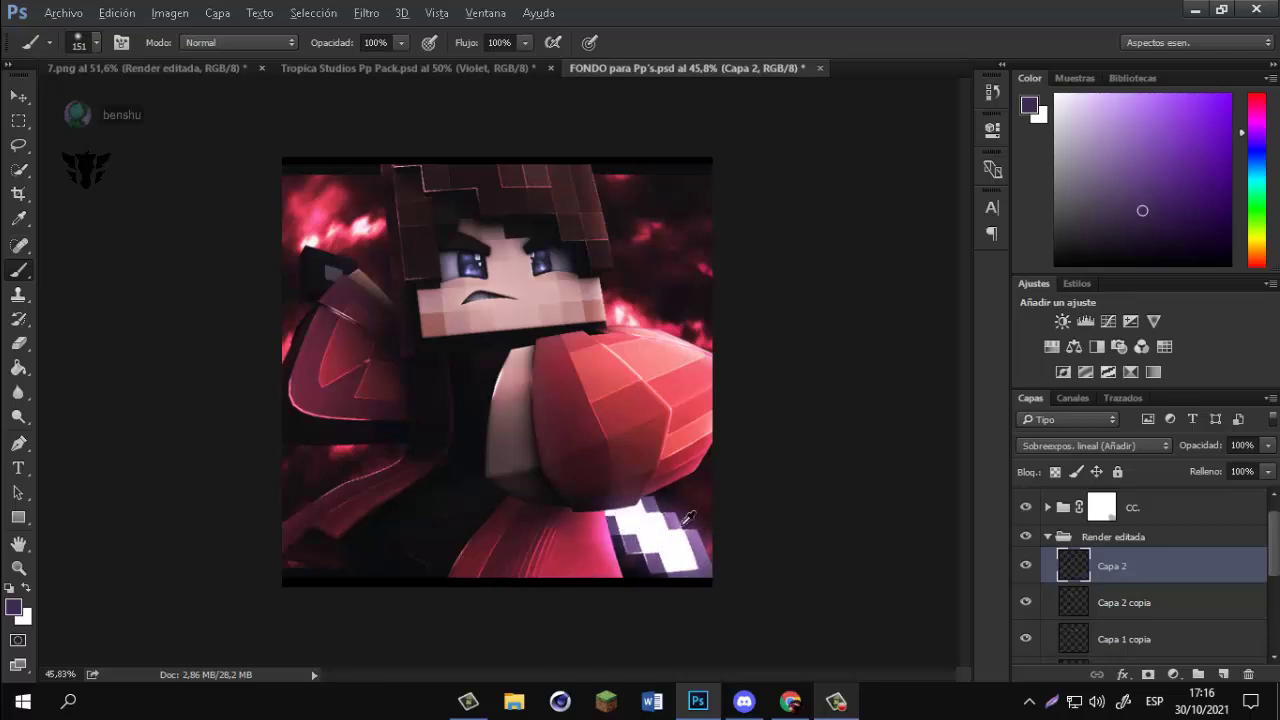
right_click(655, 530, "alt")
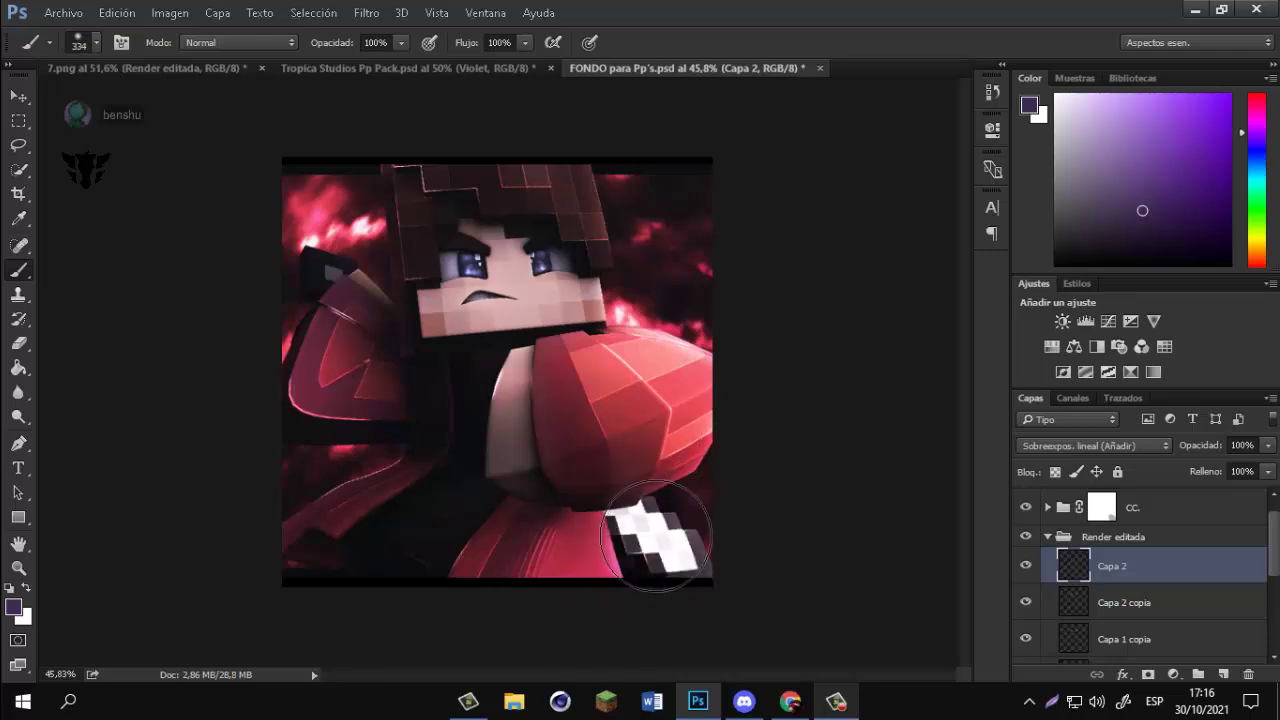
right_click(310, 257, "alt")
left_click(334, 271)
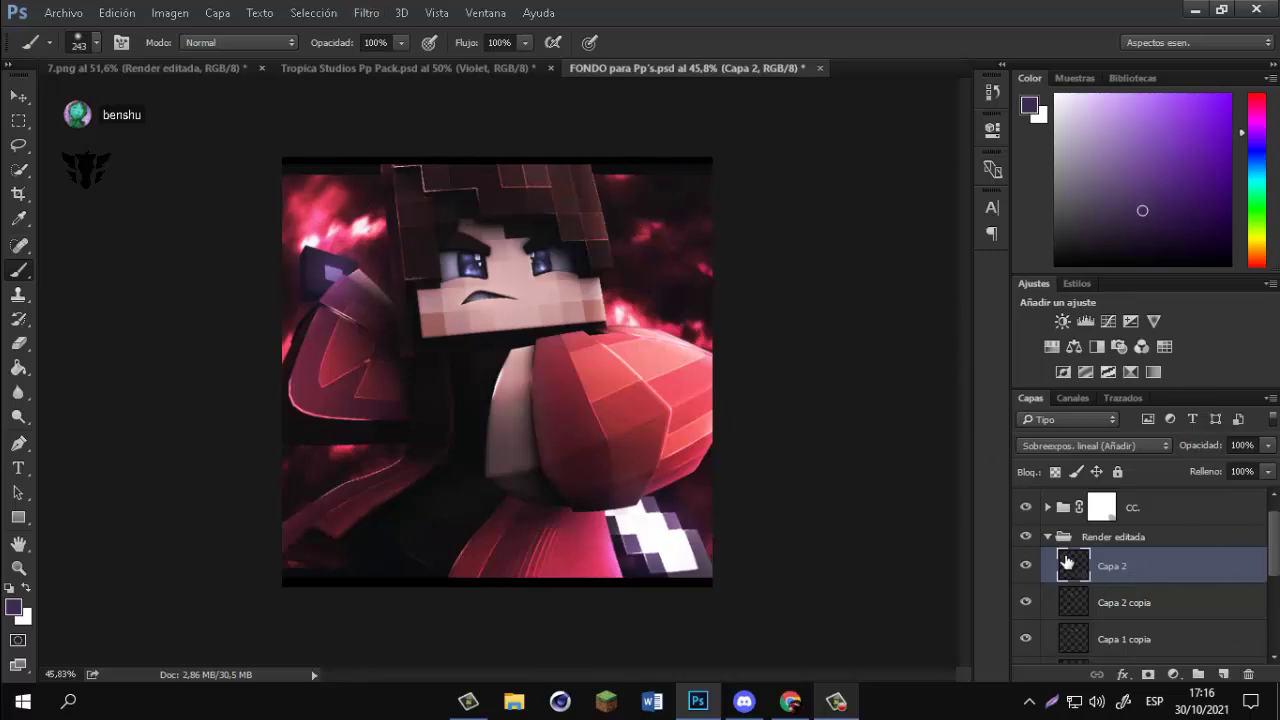
Collapse the Render editada group, duplicate it together with the Brillo/contraste 2 layer, and merge the two copies into one layer.
left_click(1060, 540)
left_click(1047, 537)
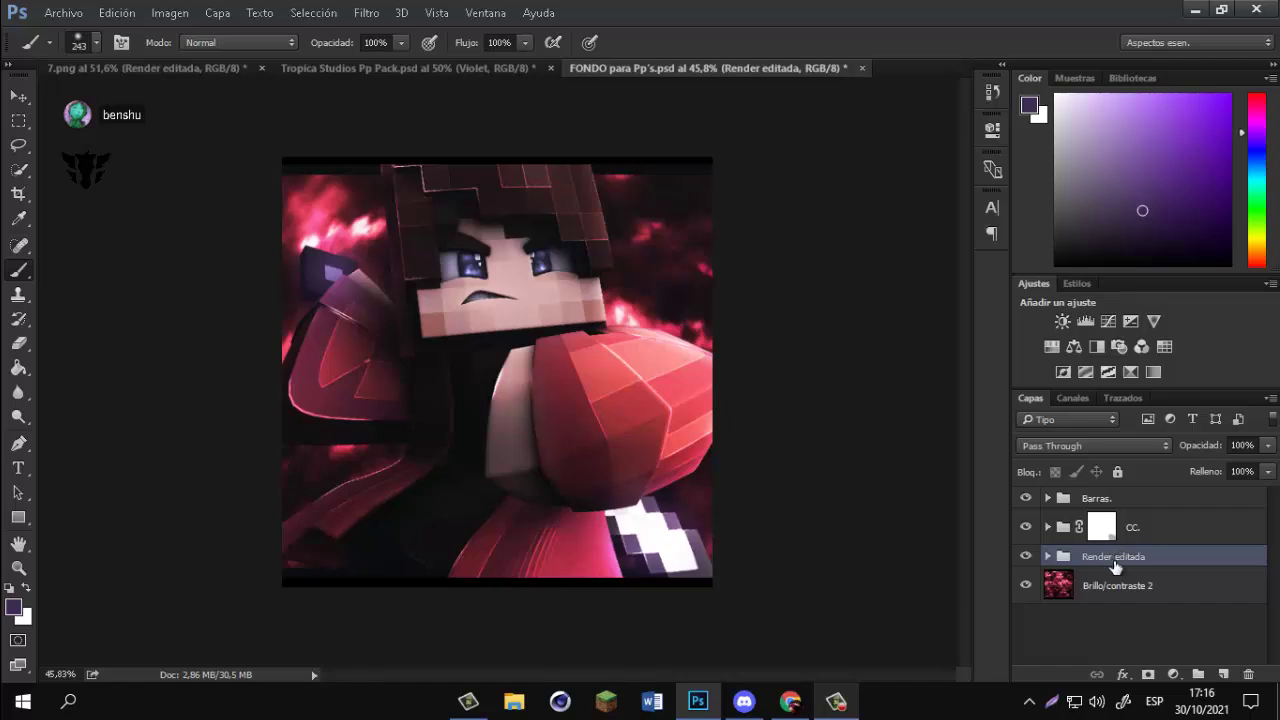
left_click(1117, 588, "shift")
key("ctrl+j")
right_click(1119, 570)
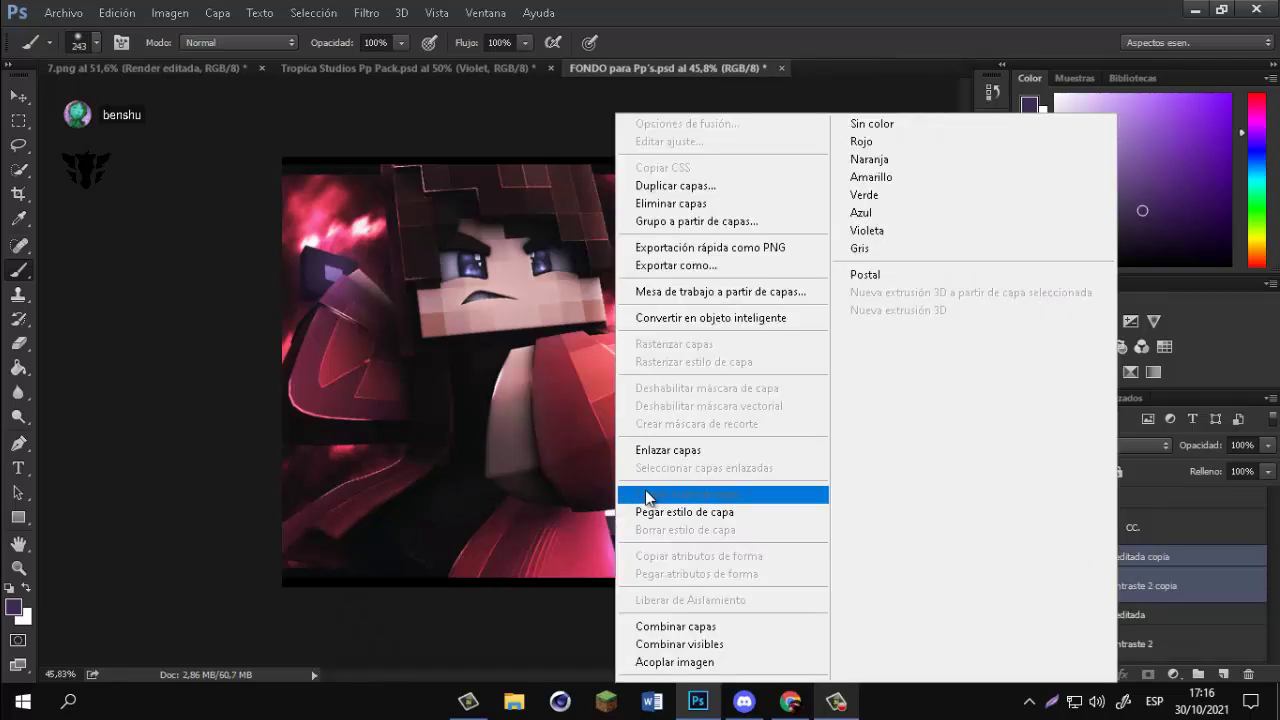
left_click(700, 627)
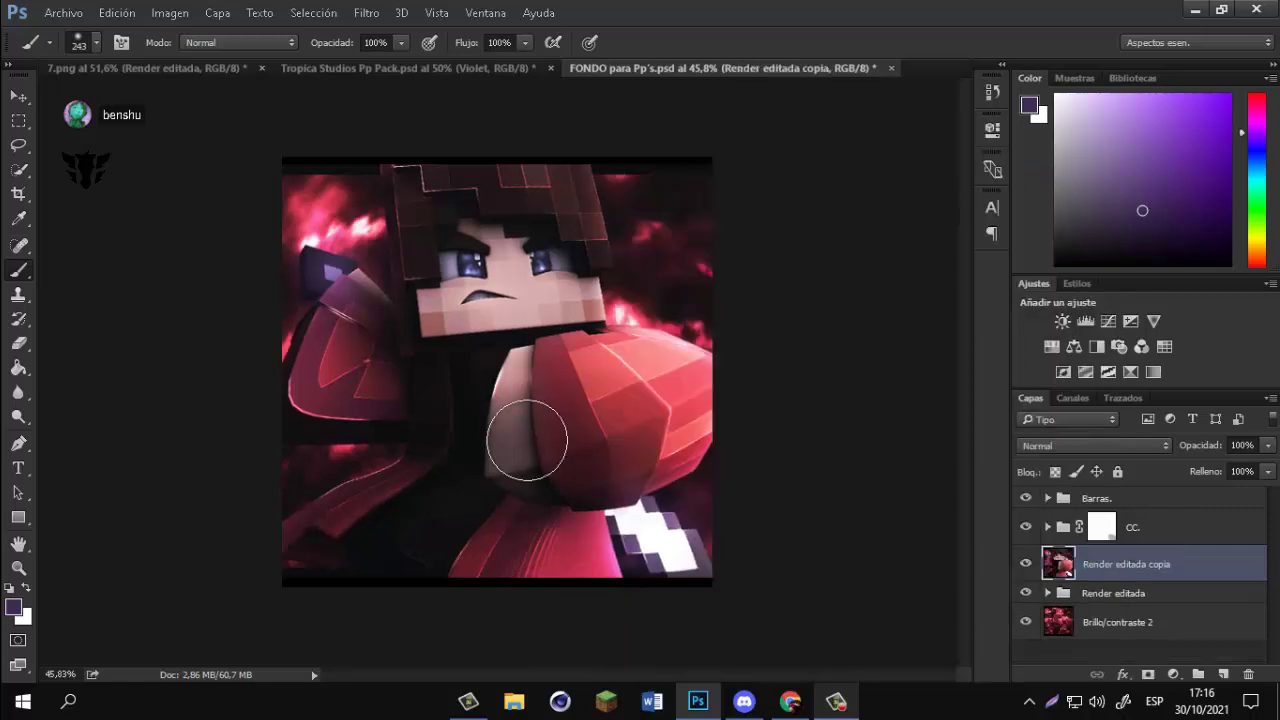
Convert the Render editada copia layer to a smart object and apply a Gaussian Blur with a 4.0 px radius.
right_click(1171, 569)
left_click(896, 205)
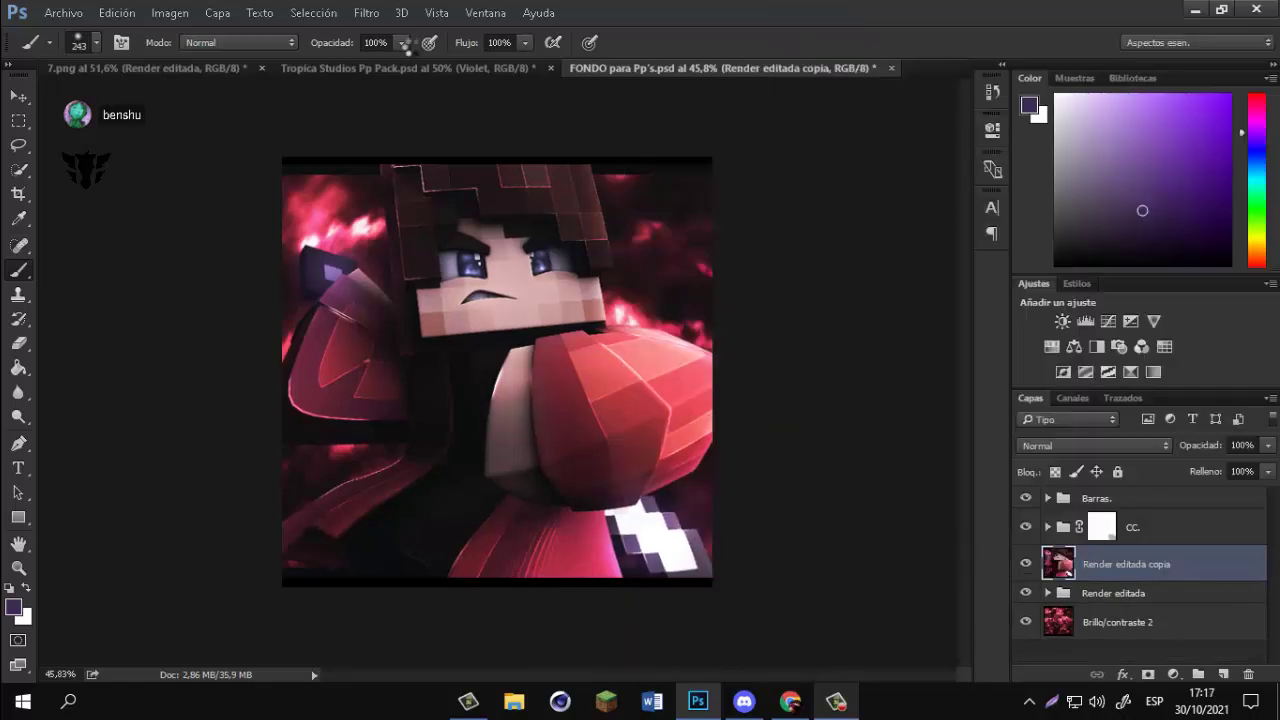
left_click(364, 13)
left_click(434, 59)
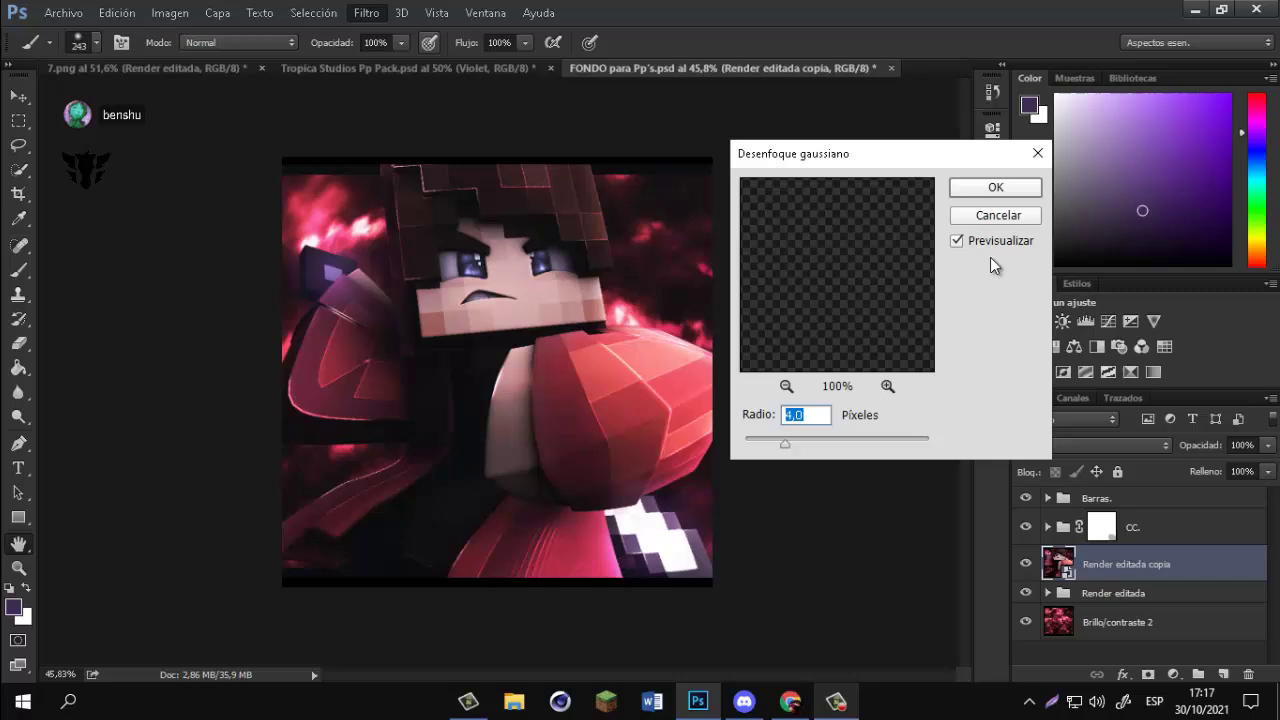
left_click(996, 188)
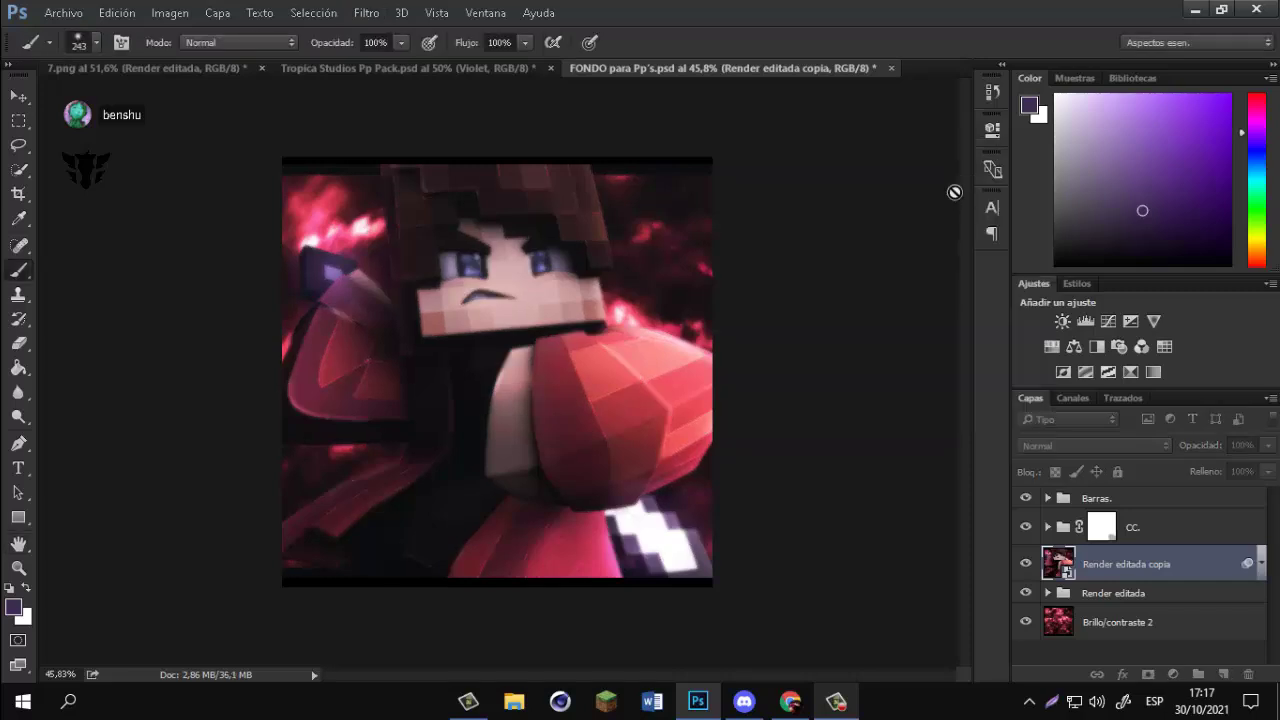
Paint black on the blur's smart filter mask to restore sharpness over the face, arms, torso and legs, varying the brush size.
left_click(7, 594)
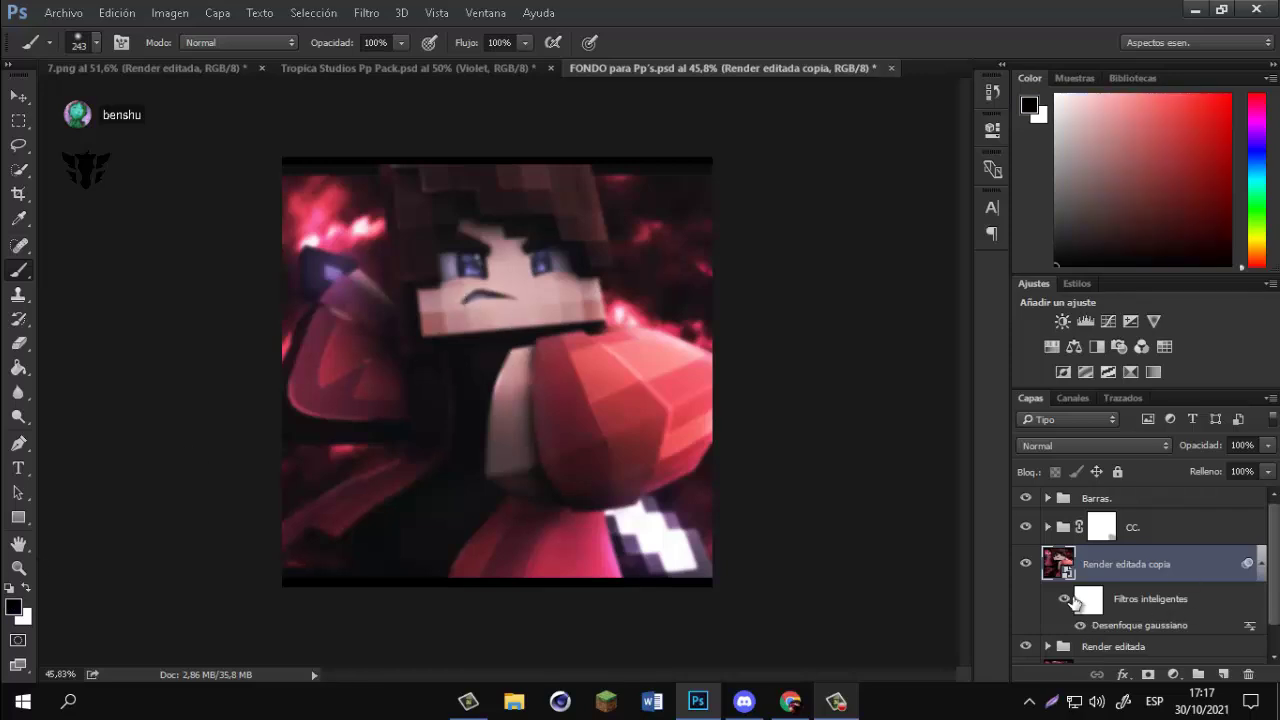
left_click(1072, 598)
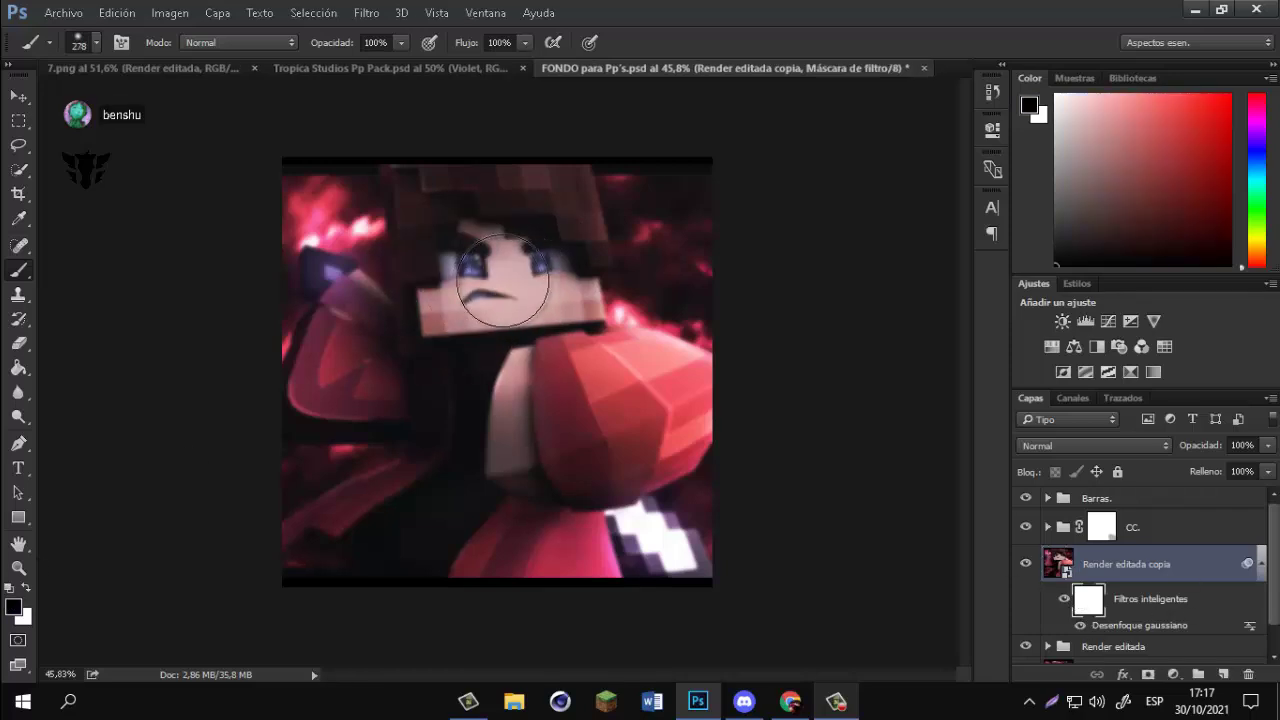
mouse_move(503, 281)
left_mouse_down()
mouse_move(491, 294)
mouse_move(542, 263)
left_mouse_up()
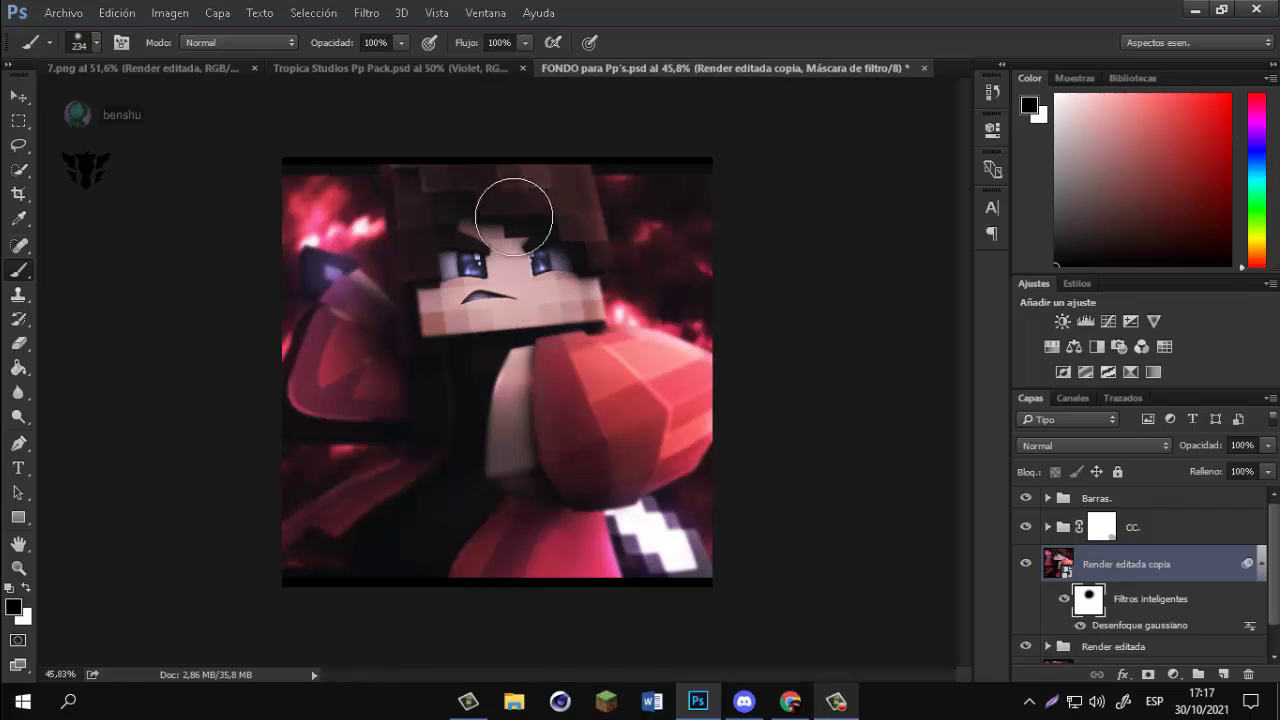
mouse_move(514, 217)
left_mouse_down()
mouse_move(472, 229)
mouse_move(475, 272)
left_mouse_up()
right_click(363, 406, "alt")
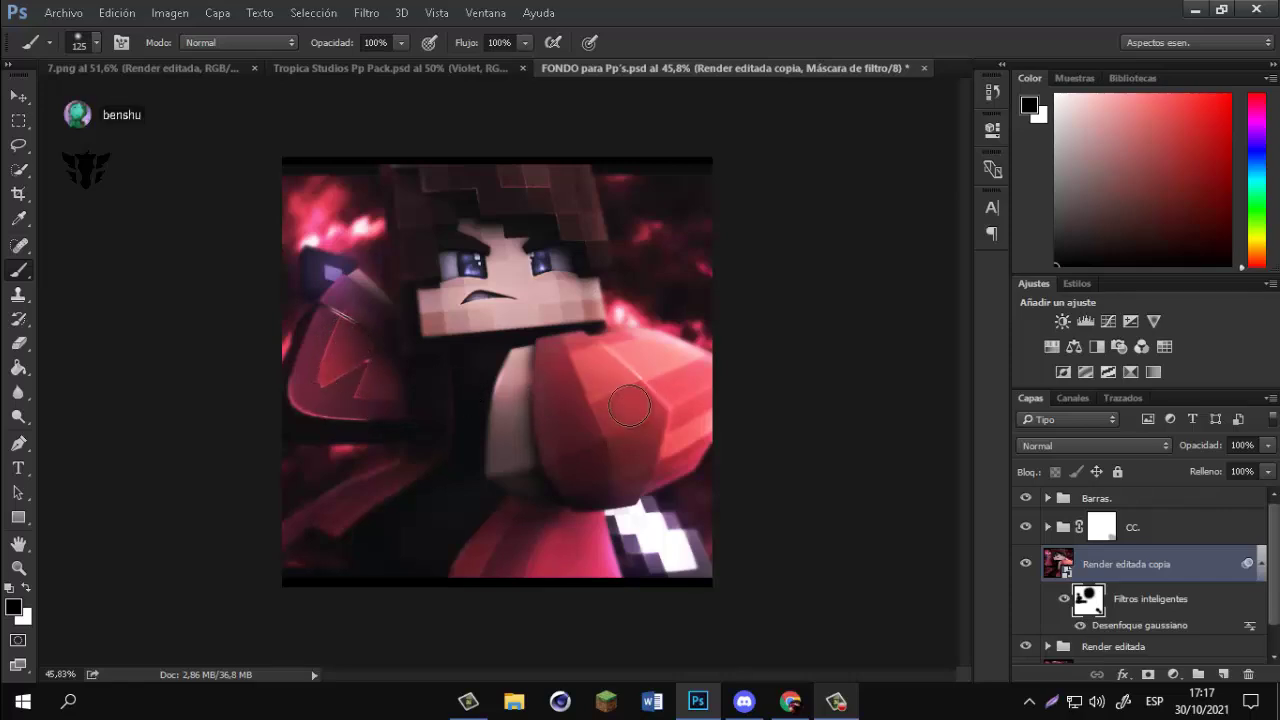
mouse_move(474, 378)
left_mouse_down()
mouse_move(506, 470)
mouse_move(480, 389)
mouse_move(428, 480)
left_mouse_up()
right_click(497, 456, "alt")
left_click_drag(443, 534, 541, 515)
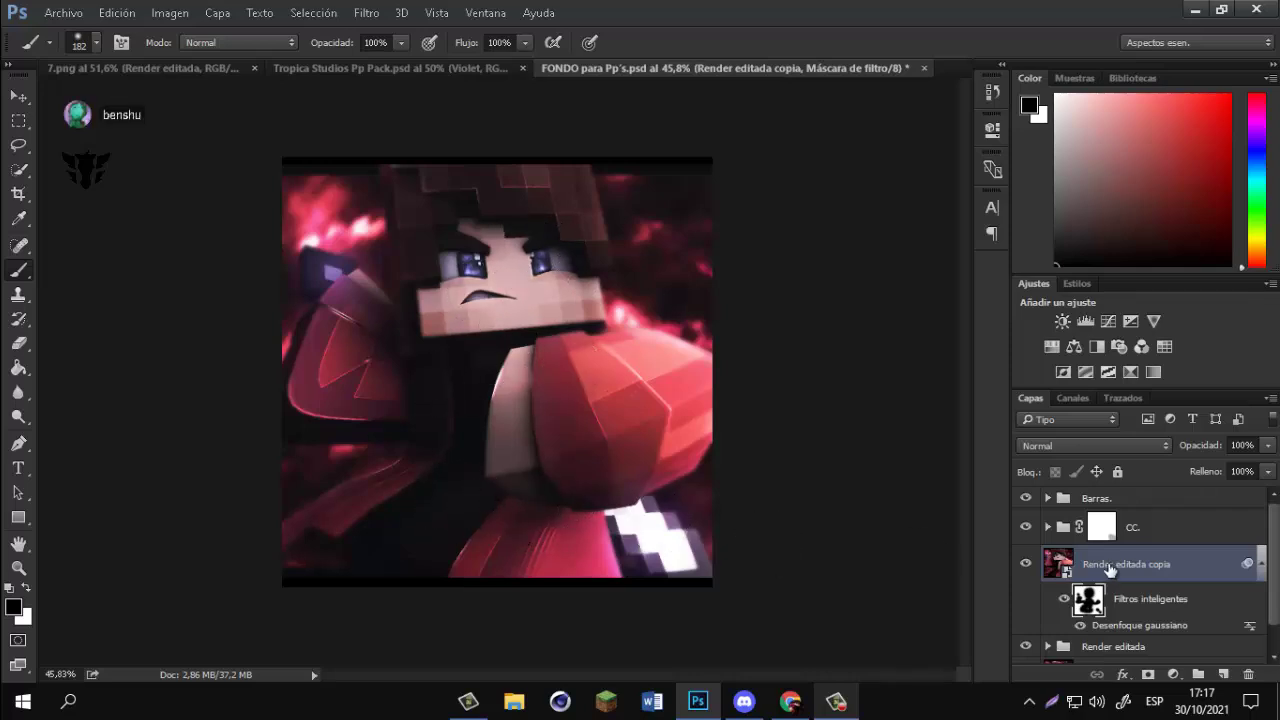
Rasterize the Render editada copia layer and add a new empty layer above it.
right_click(1110, 569)
left_click(690, 477)
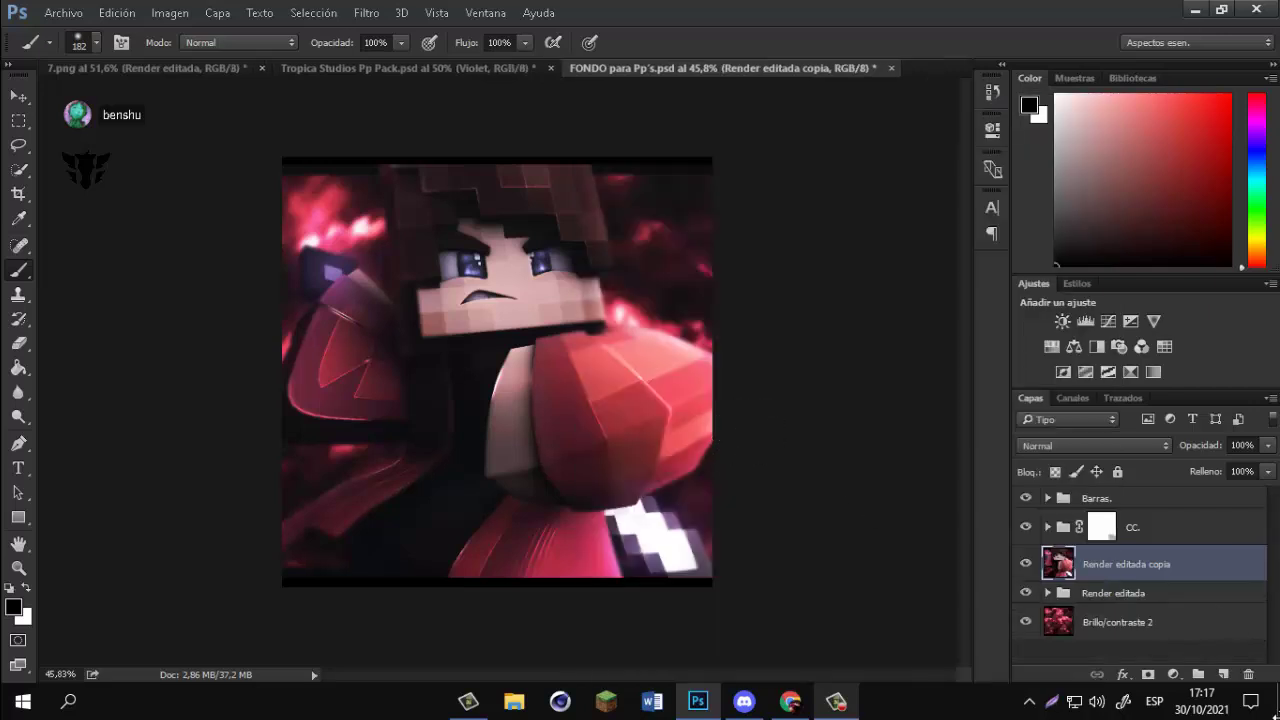
left_click(1223, 674)
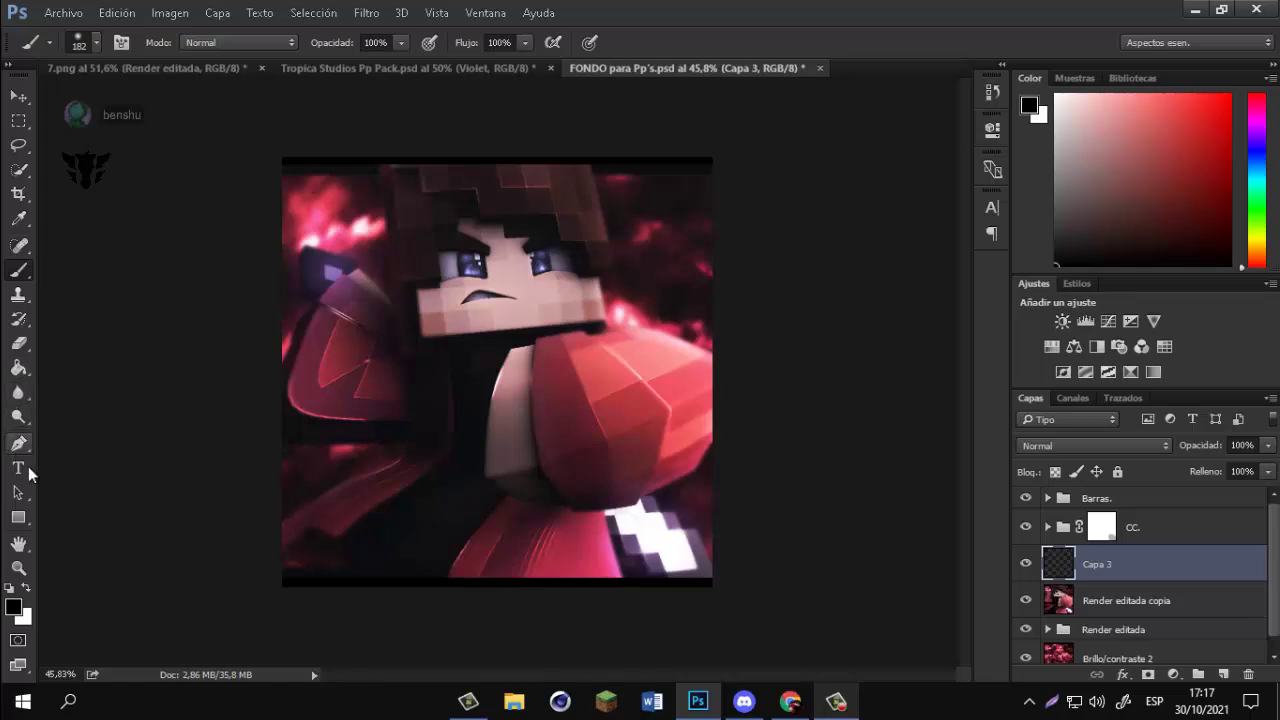
left_click(19, 518)
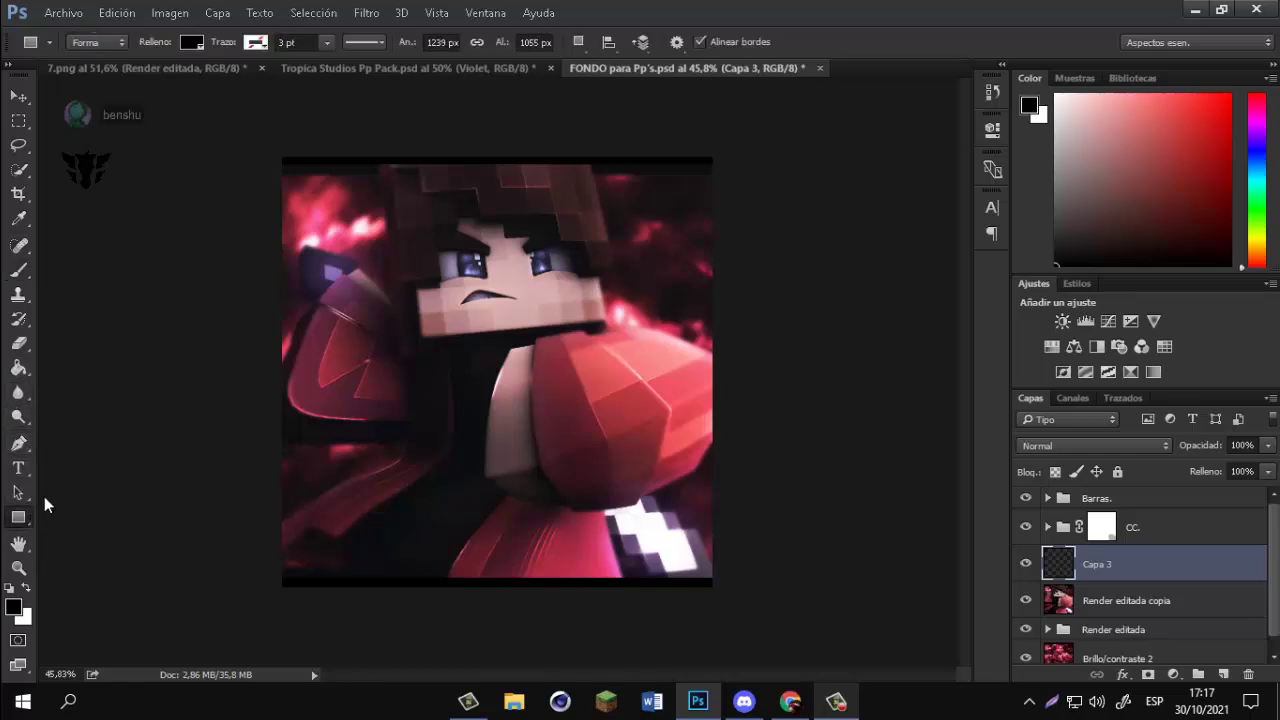
right_click(18, 518)
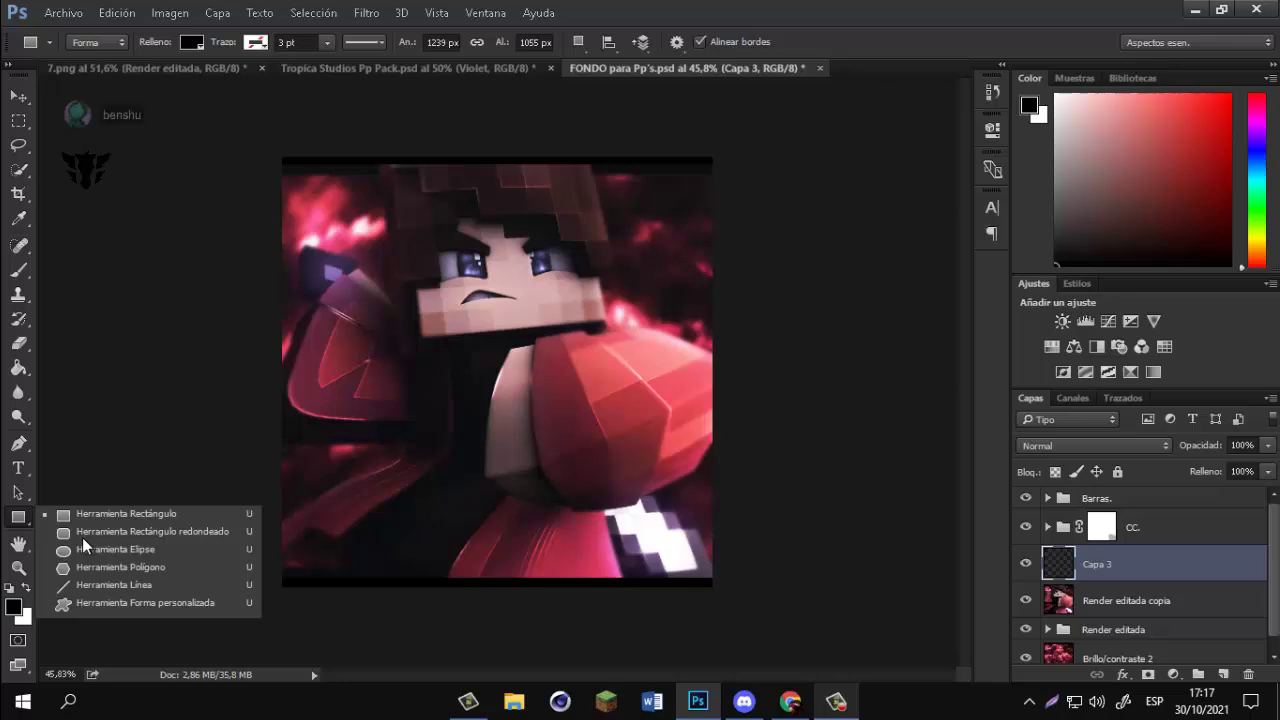
left_click(19, 367)
left_click(98, 365)
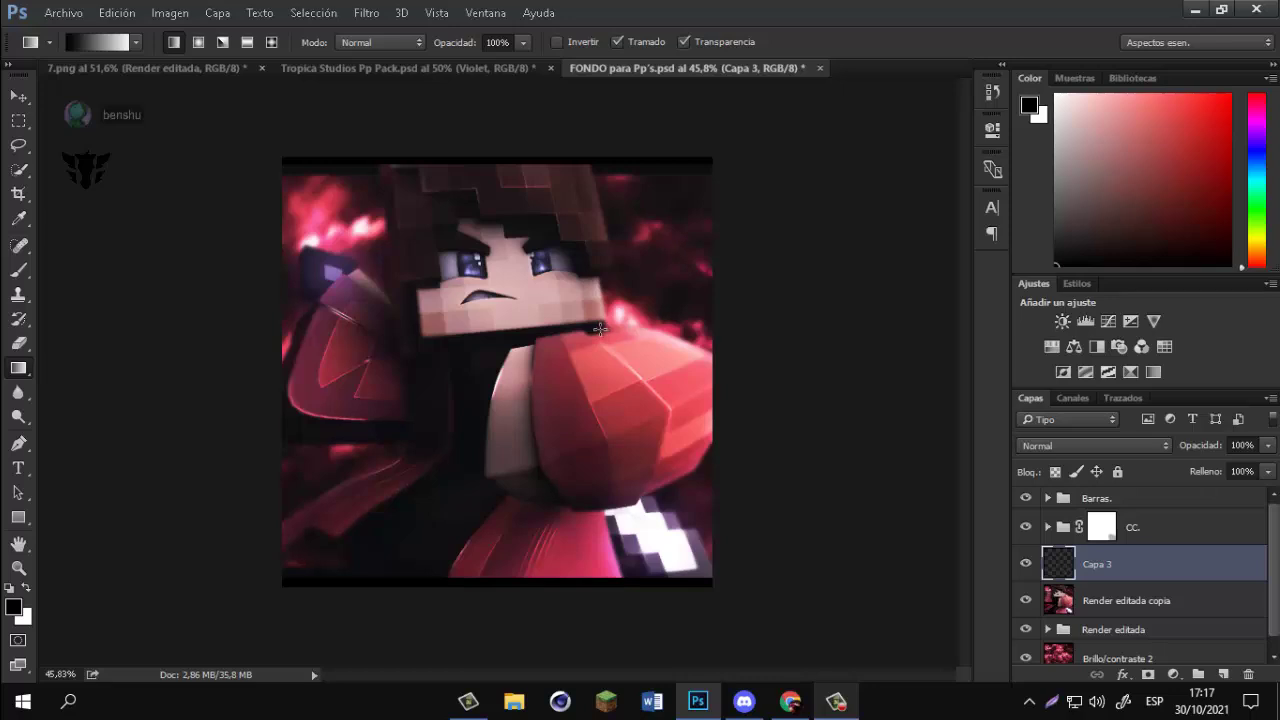
Set Capa 3's blend mode to Sobreexpos. lineal (Añadir) and try a dark red glow near the image's upper-right corner with a large soft brush.
left_click(19, 270)
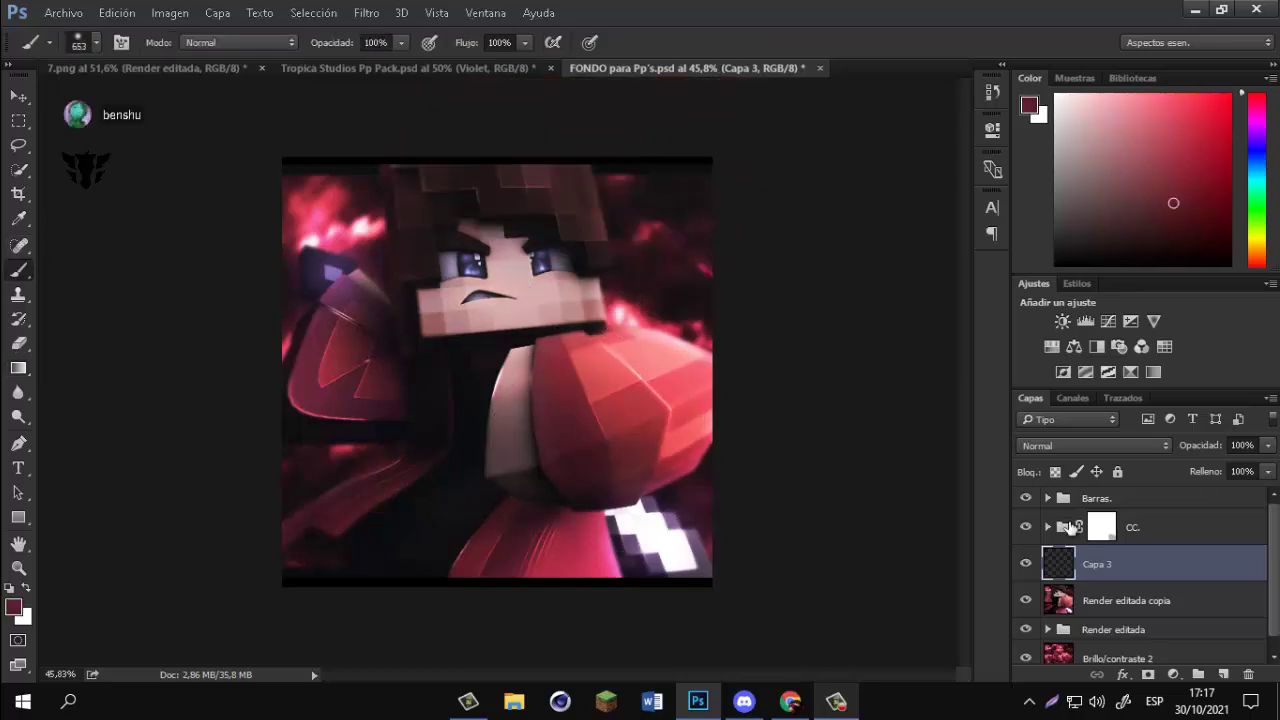
left_click(1093, 446)
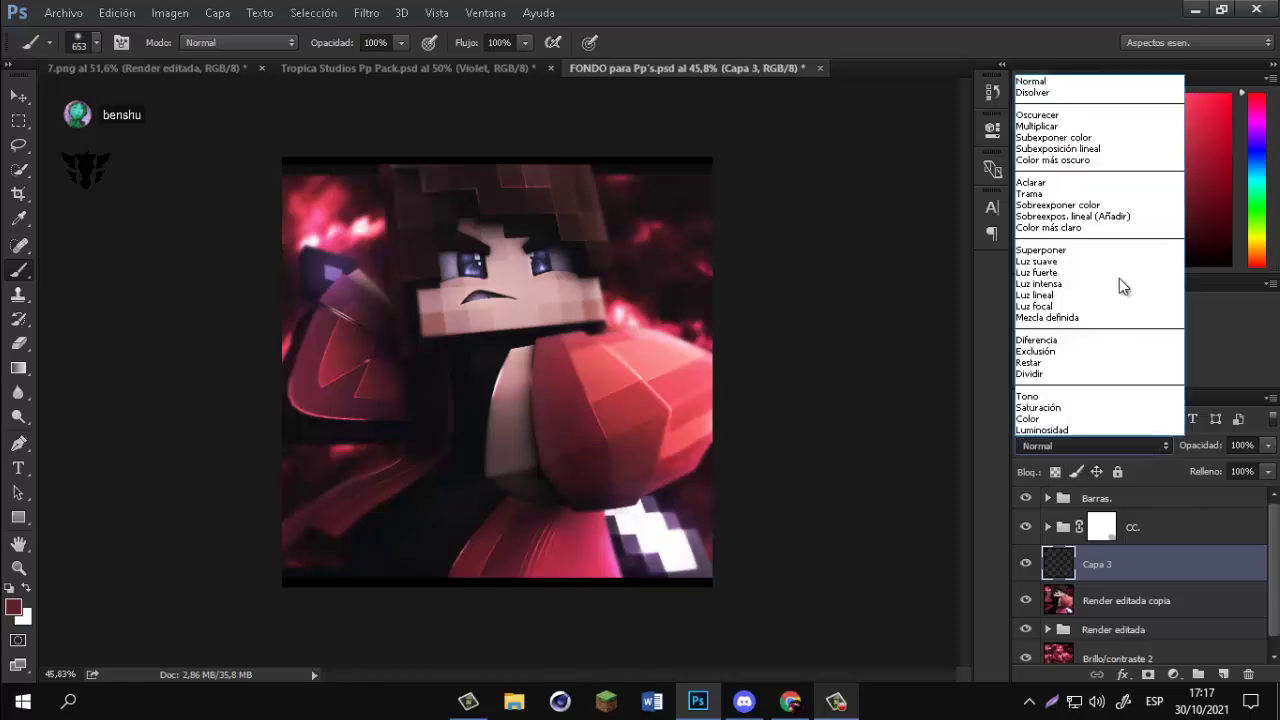
left_click(1135, 224)
left_click_drag(546, 262, 616, 256)
left_click(629, 175)
key("ctrl+z")
scroll(625, 185, "down", 2)
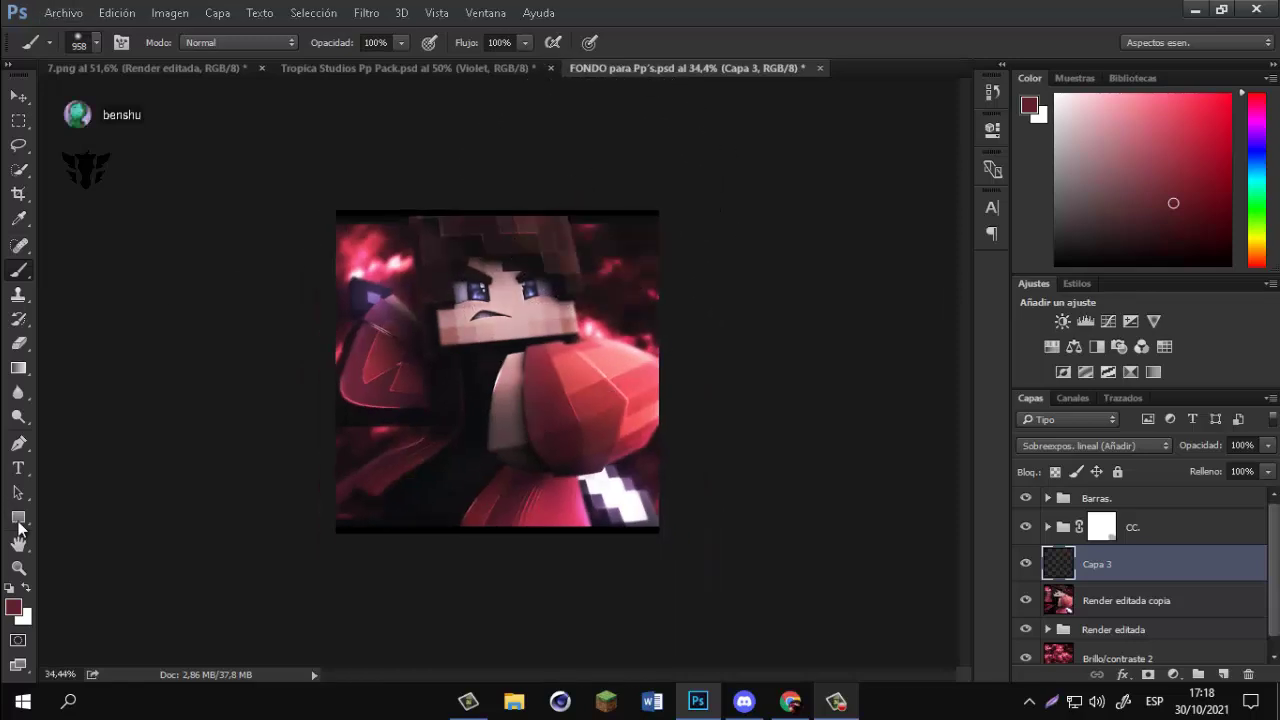
Set up the Gradient tool with the preset that fades from the dark red foreground colour to transparent.
left_click(18, 368)
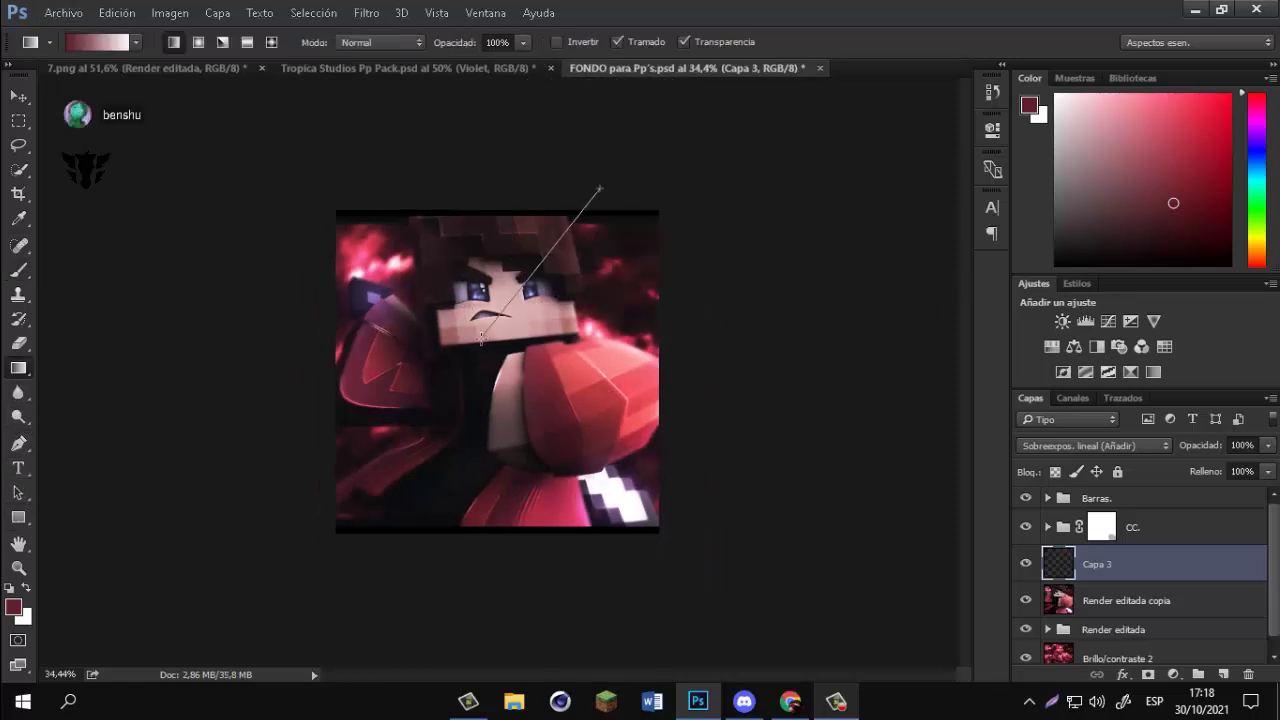
left_click_drag(481, 340, 481, 340)
key("ctrl+z")
left_click(121, 45)
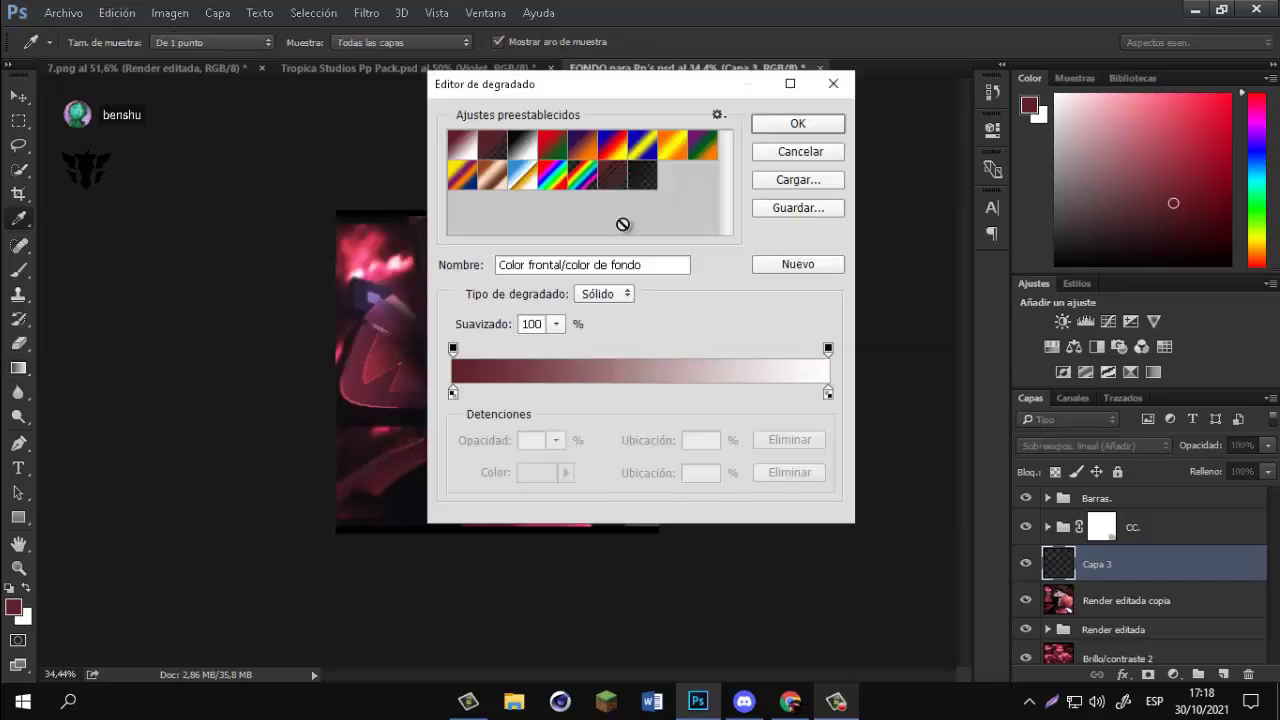
left_click(497, 172)
left_click(815, 125)
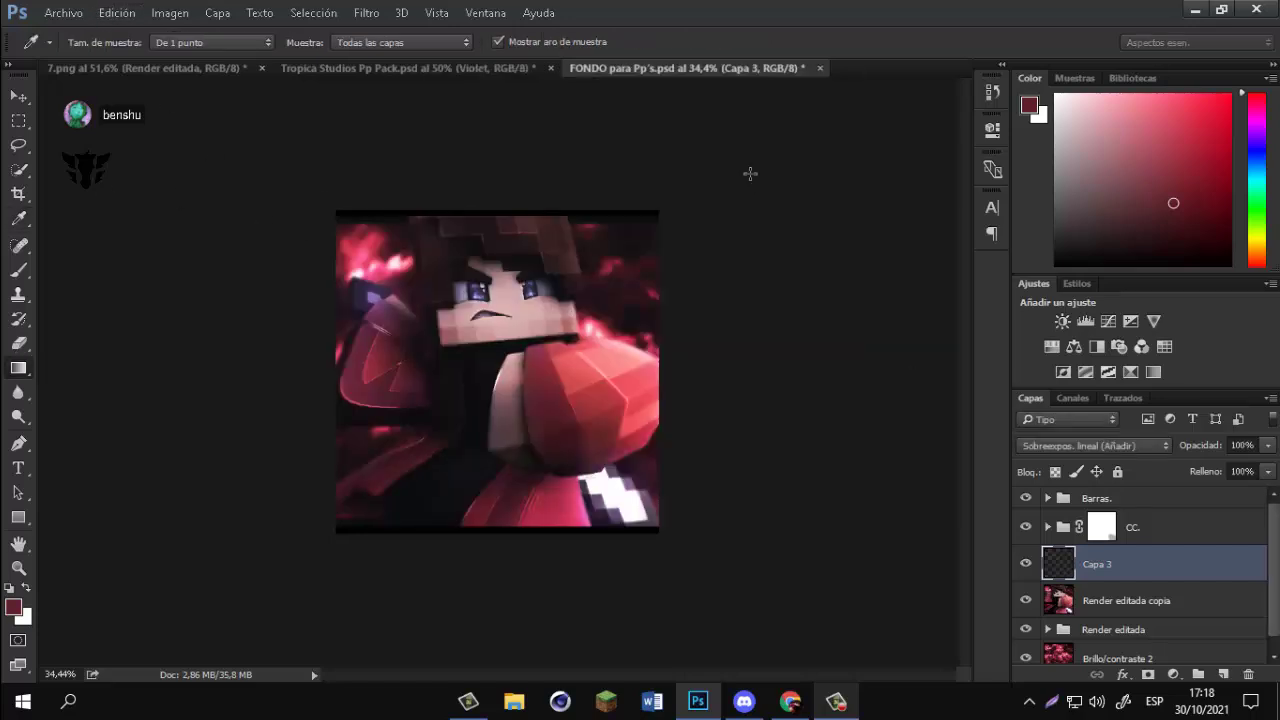
Try dark red linear gradients on Capa 3, running diagonally from the image's upper-right area toward its lower left.
left_click_drag(650, 197, 511, 410)
key("ctrl+z")
left_click_drag(580, 206, 450, 445)
key("ctrl+z")
left_click_drag(510, 305, 497, 321)
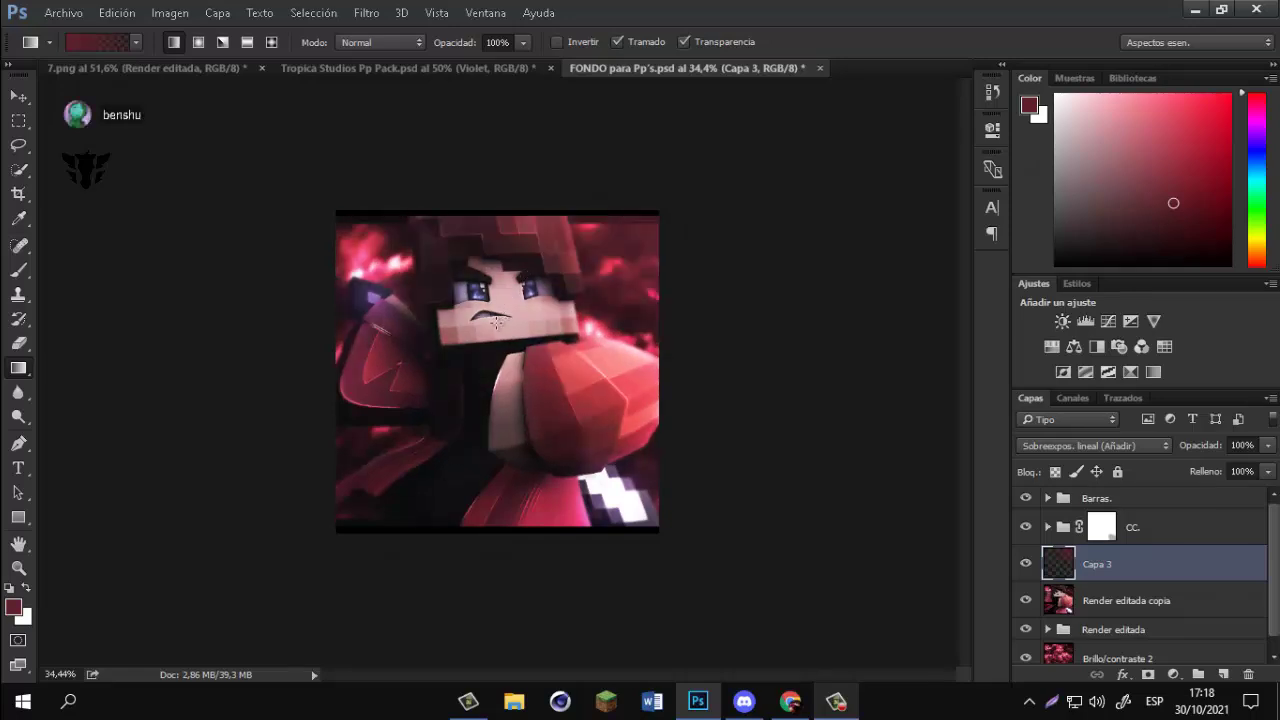
key("ctrl+z")
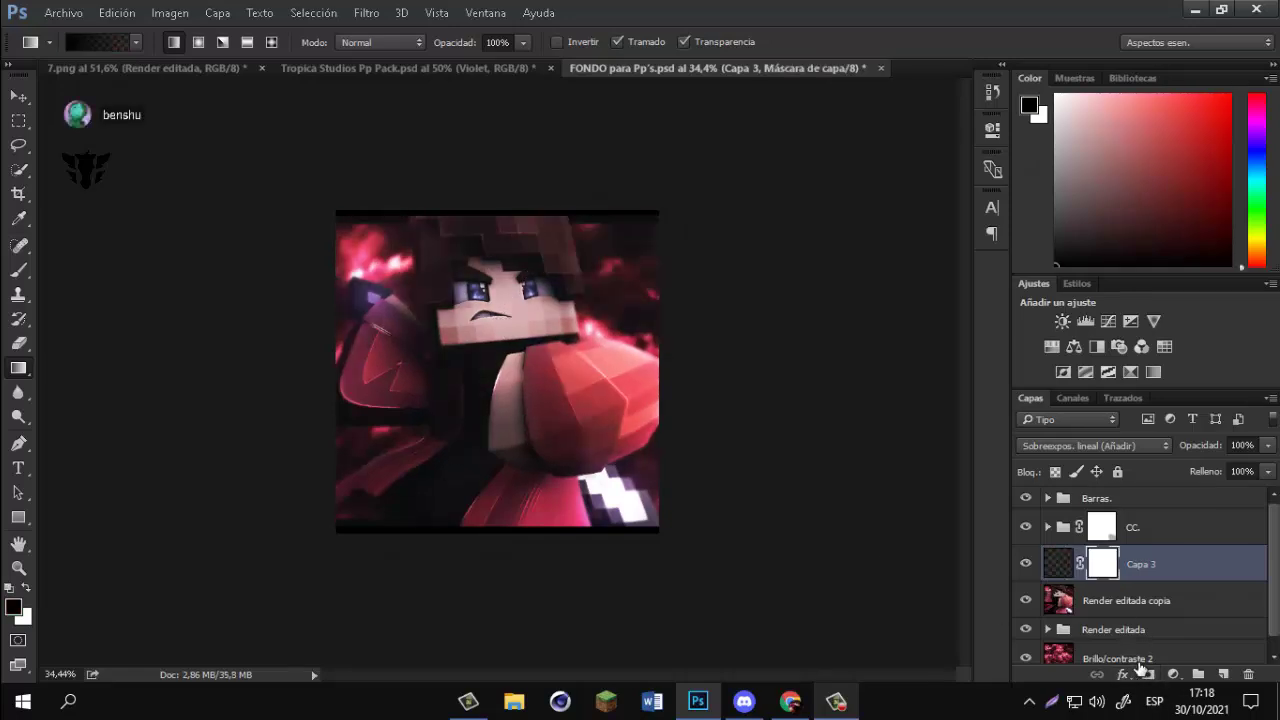
left_click(1122, 675)
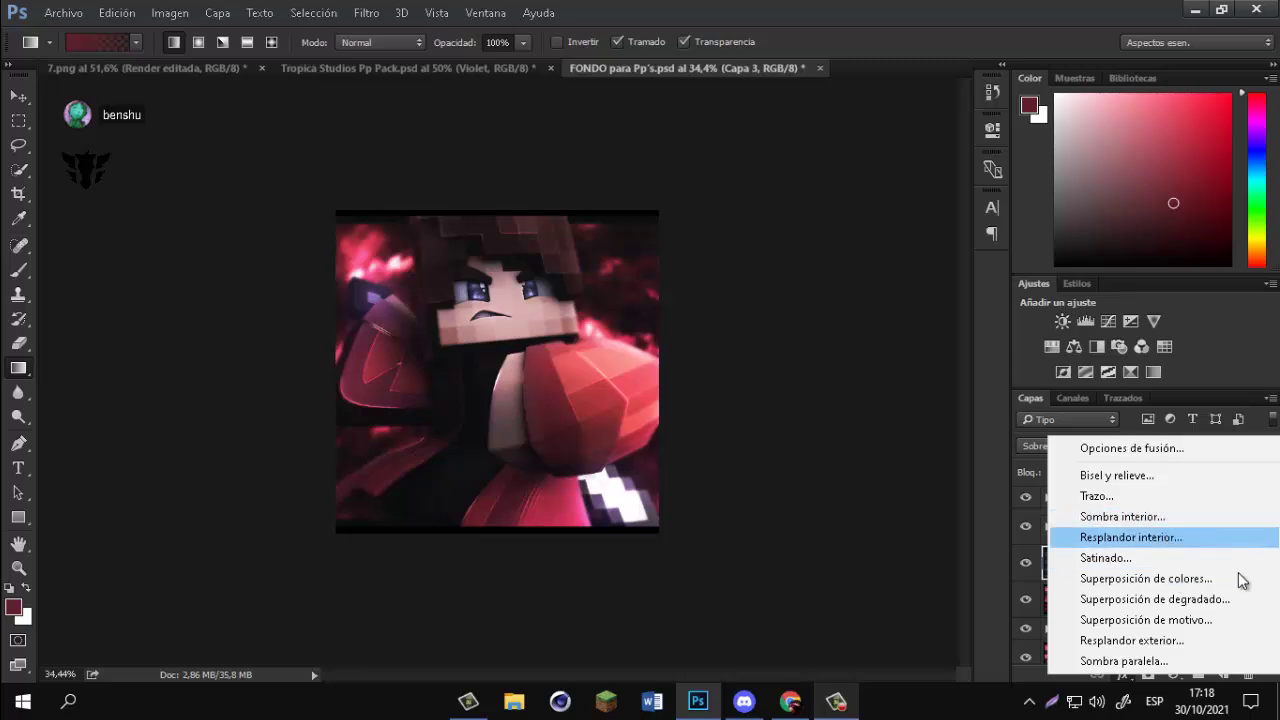
left_click(1156, 605)
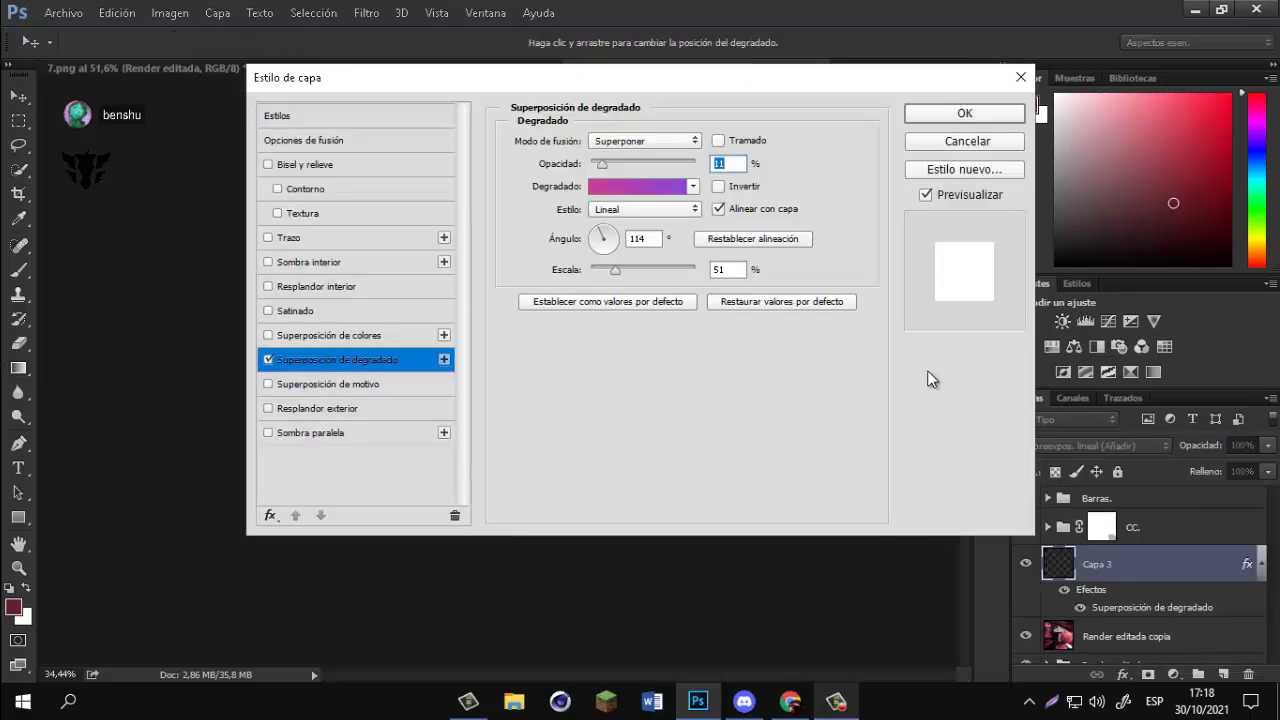
left_click(993, 145)
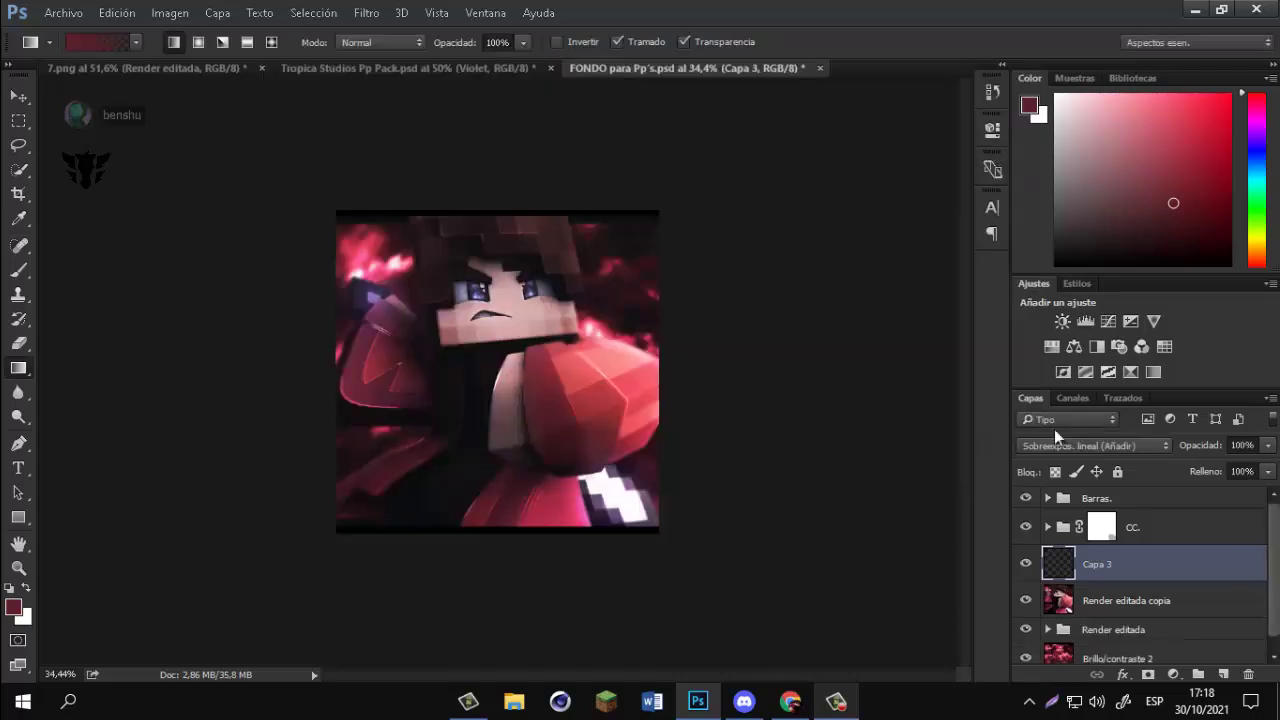
left_click(1173, 674)
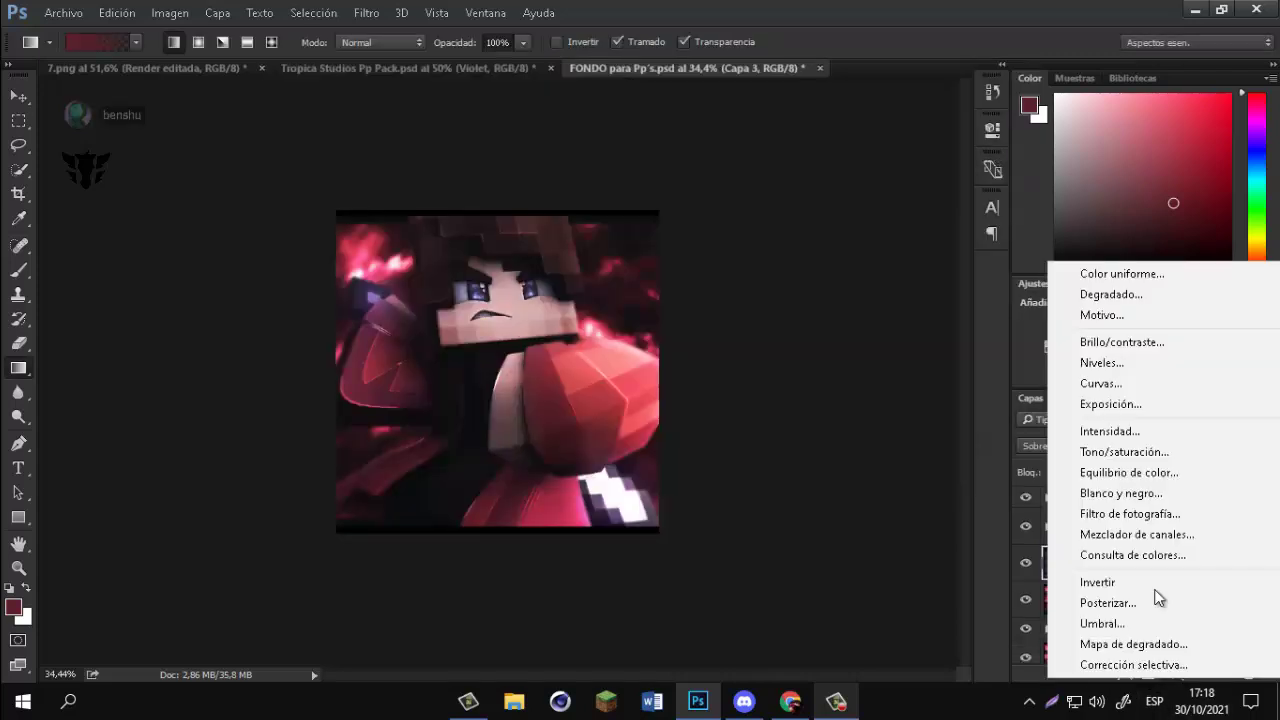
left_click(1180, 684)
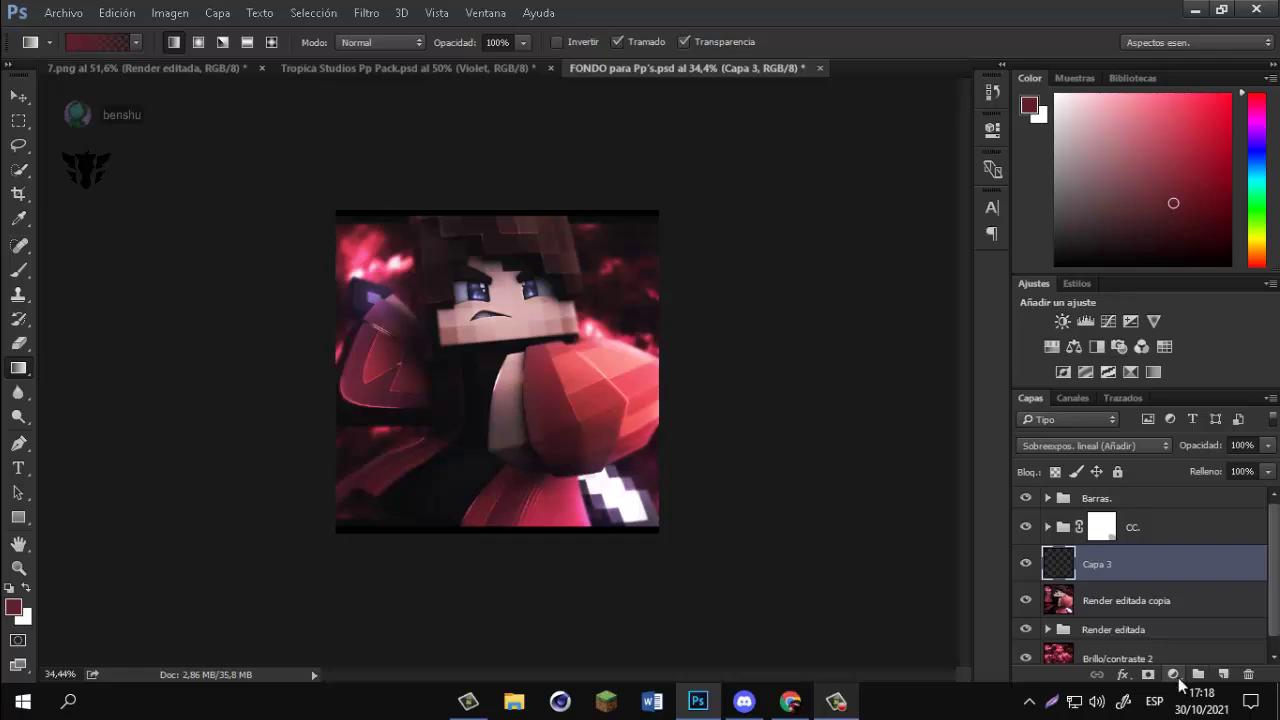
Add a linear dark-red-to-transparent gradient fill layer in place of Capa 3, inverted, with an angle of about 75°.
left_click(1173, 675)
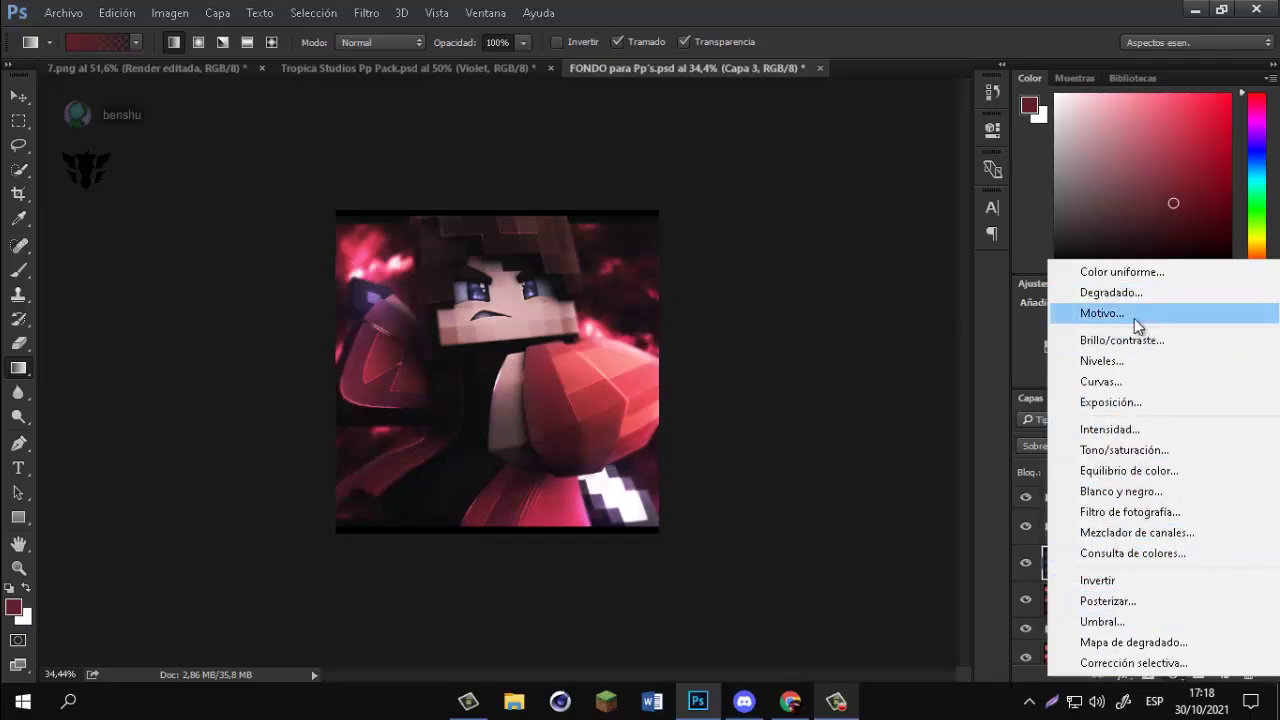
left_click(1112, 293)
left_click_drag(603, 155, 841, 198)
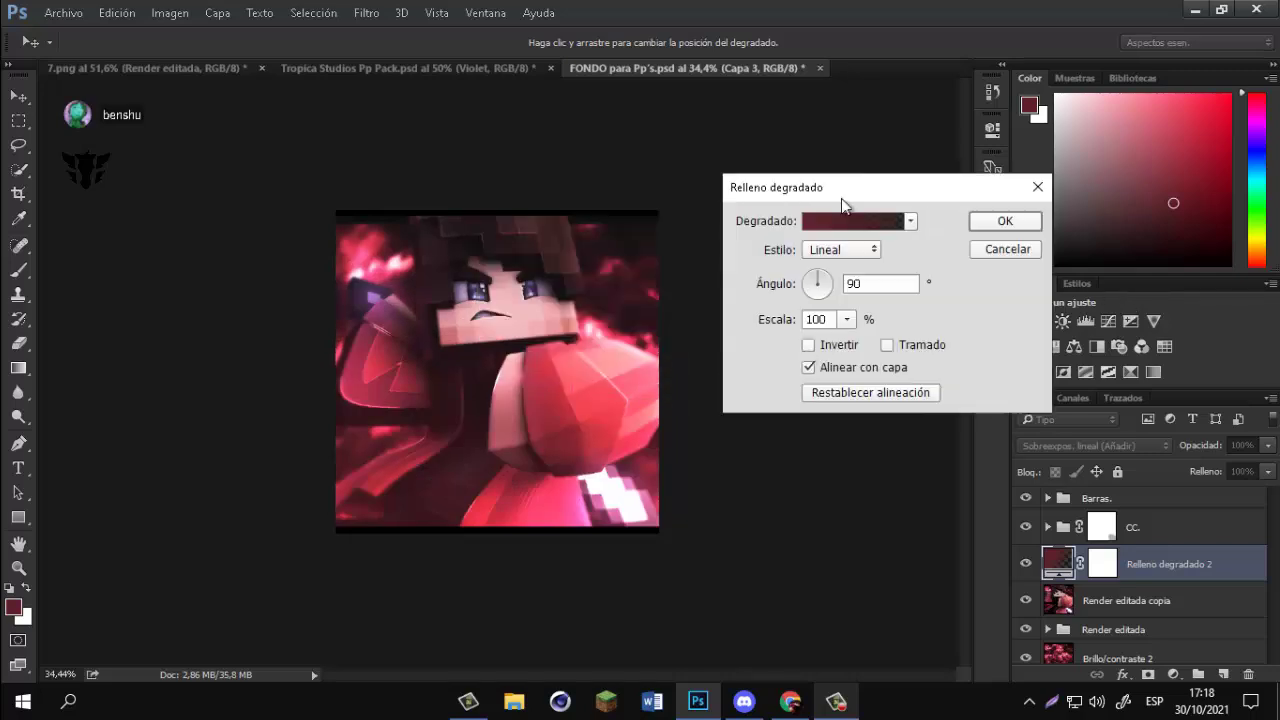
left_click(809, 345)
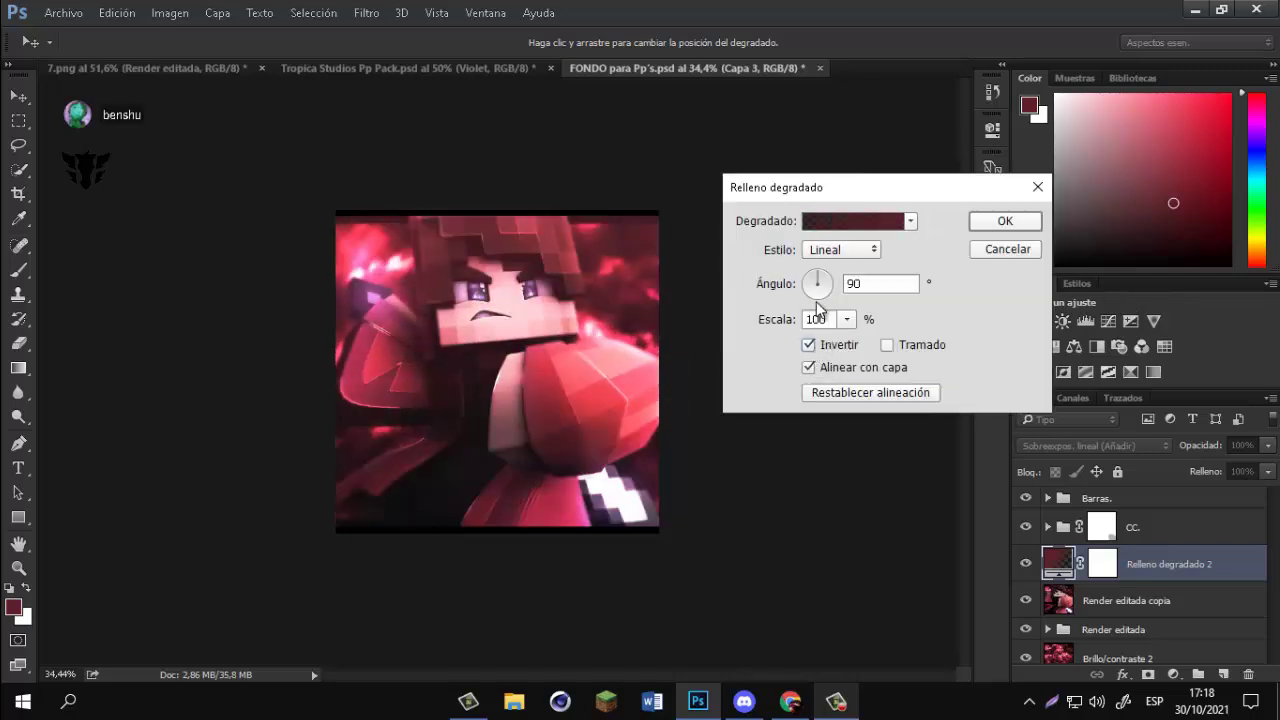
left_click_drag(812, 305, 825, 273)
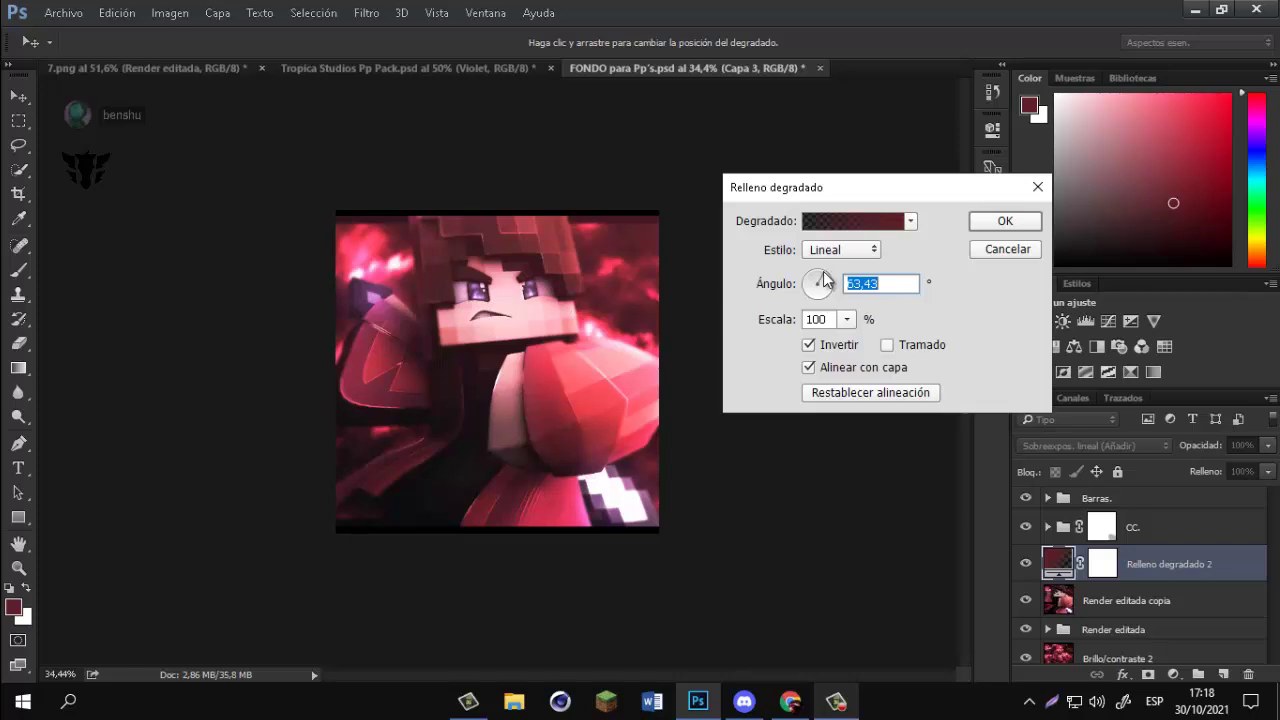
left_click(822, 273)
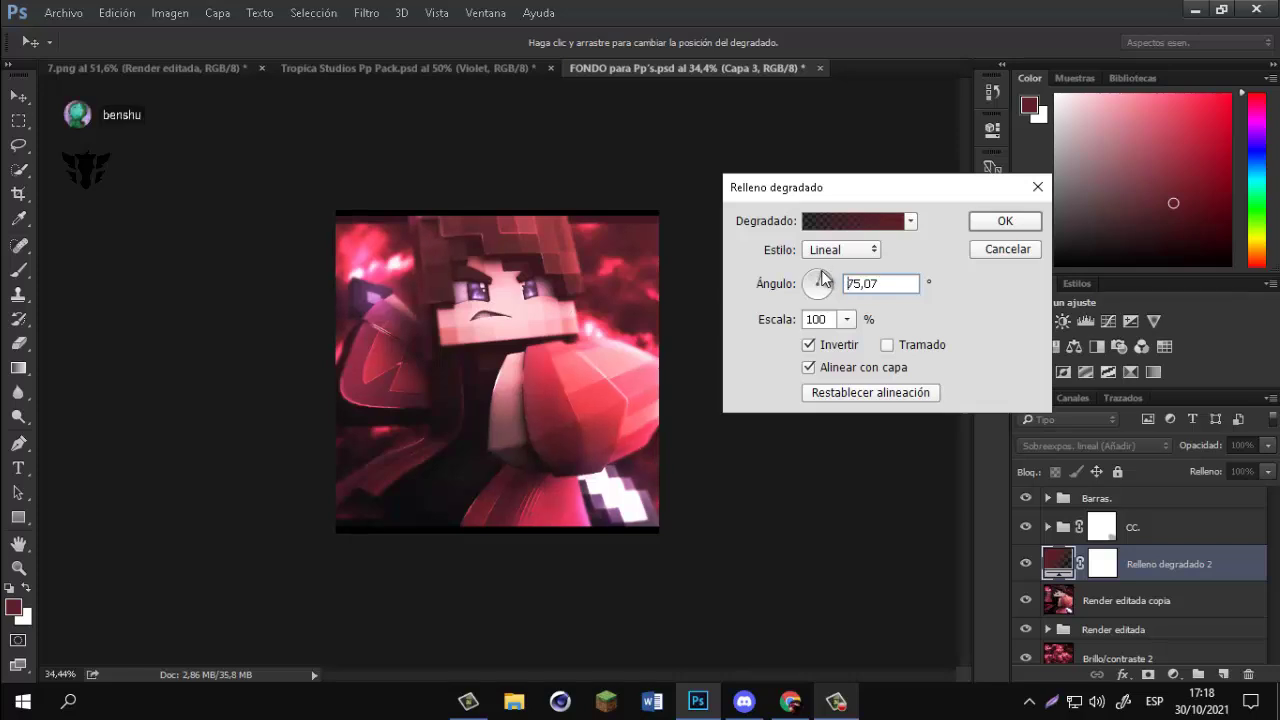
left_click(1000, 221)
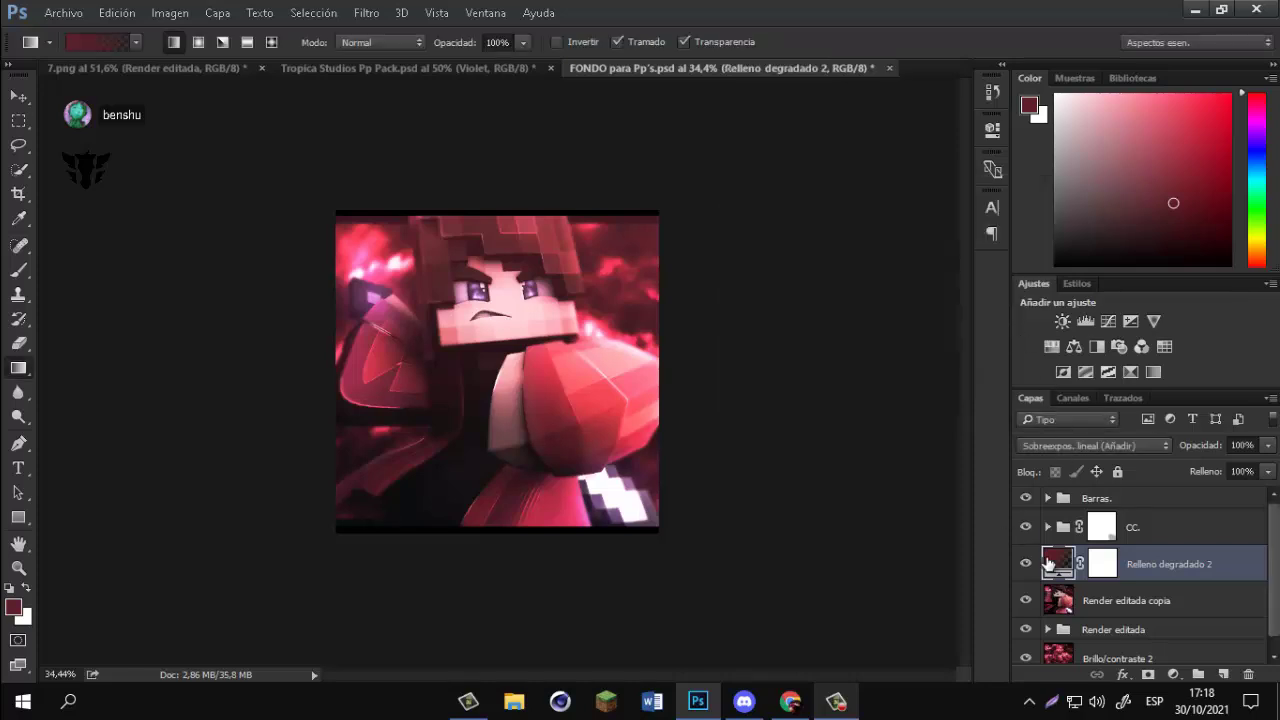
Mask the gradient fill with a large soft brush, hiding its lower-left area in black and restoring its upper-right area in white.
left_click(18, 270)
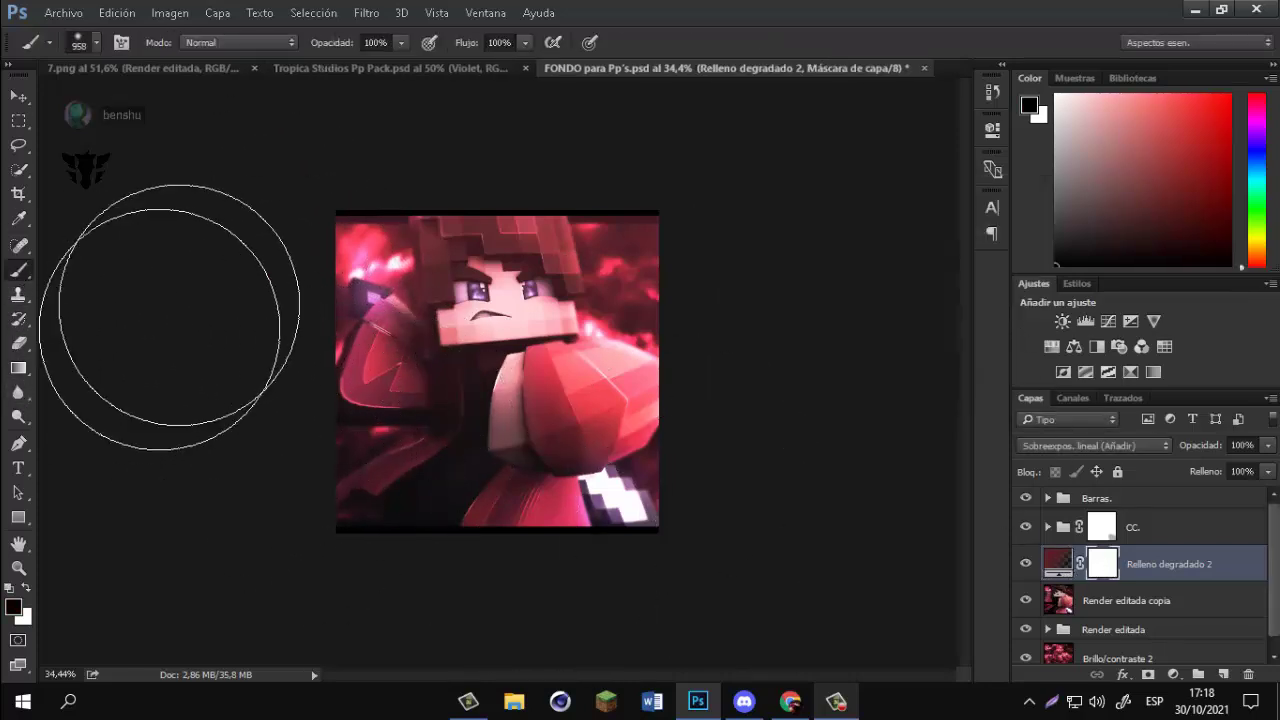
left_click_drag(486, 640, 351, 521)
left_click_drag(376, 467, 404, 469)
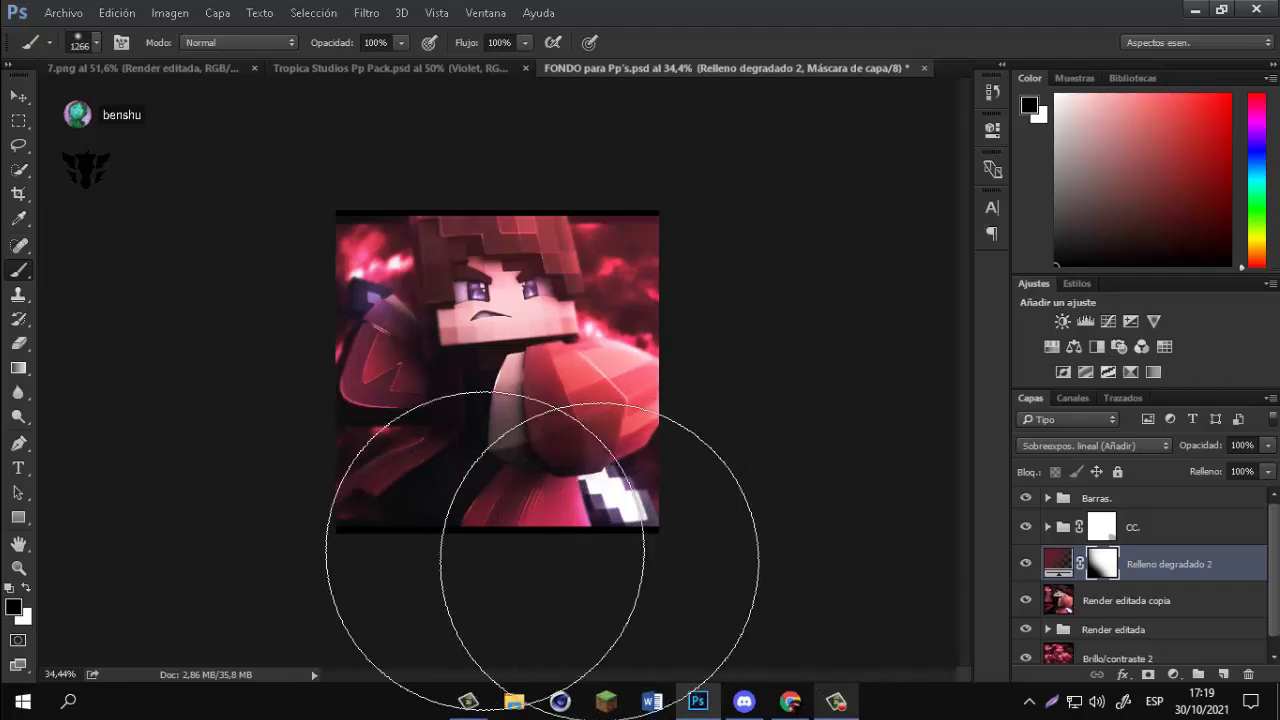
key("x")
left_click_drag(590, 285, 716, 290)
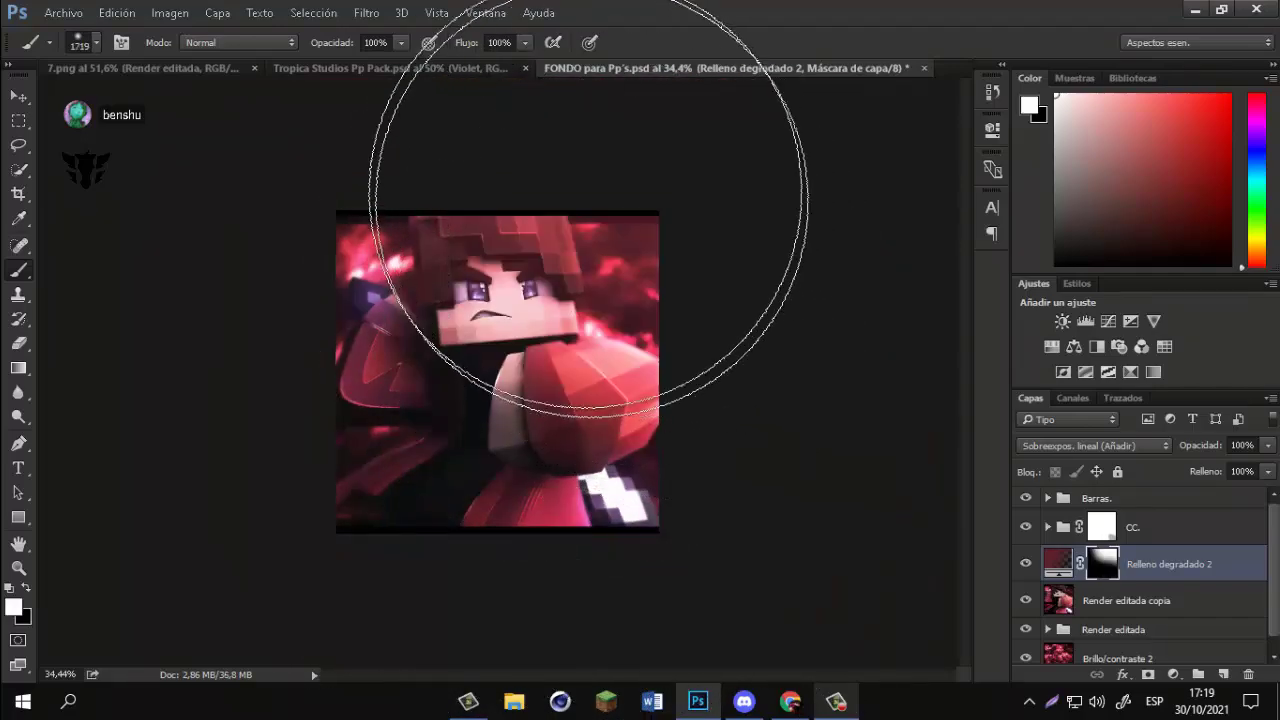
key("x")
left_click(579, 177)
key("ctrl+z")
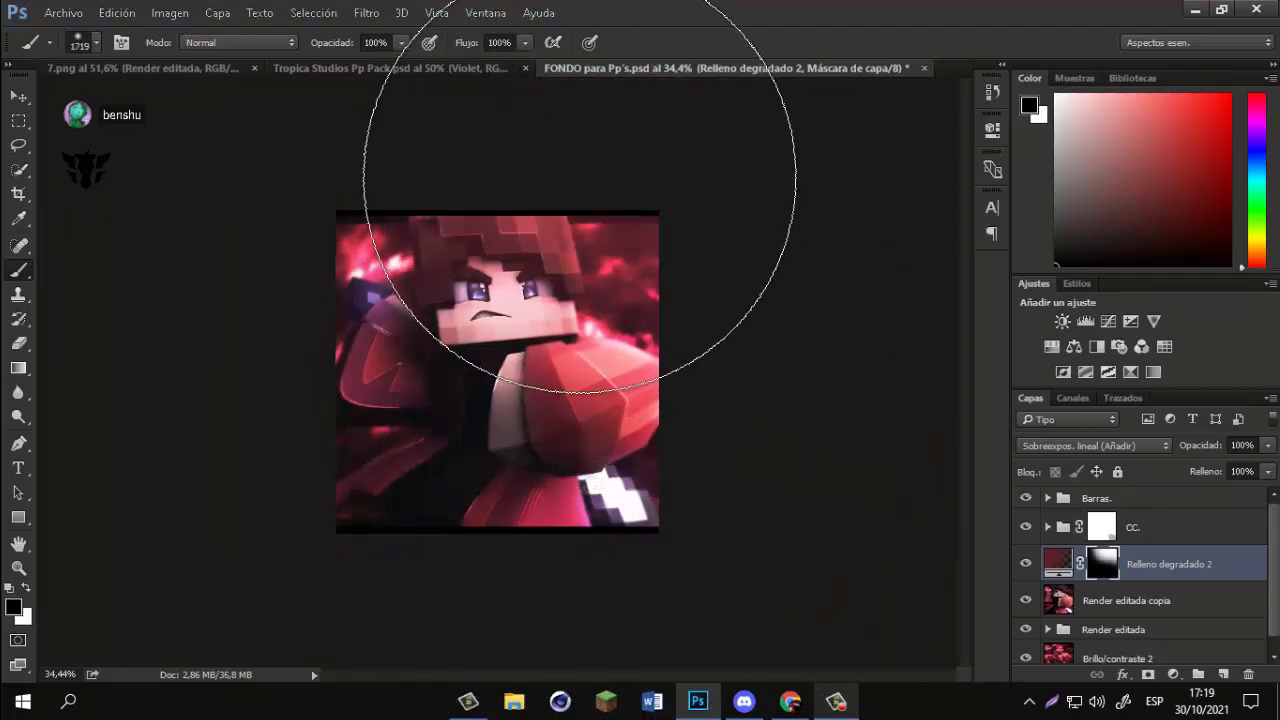
key("x")
key("x")
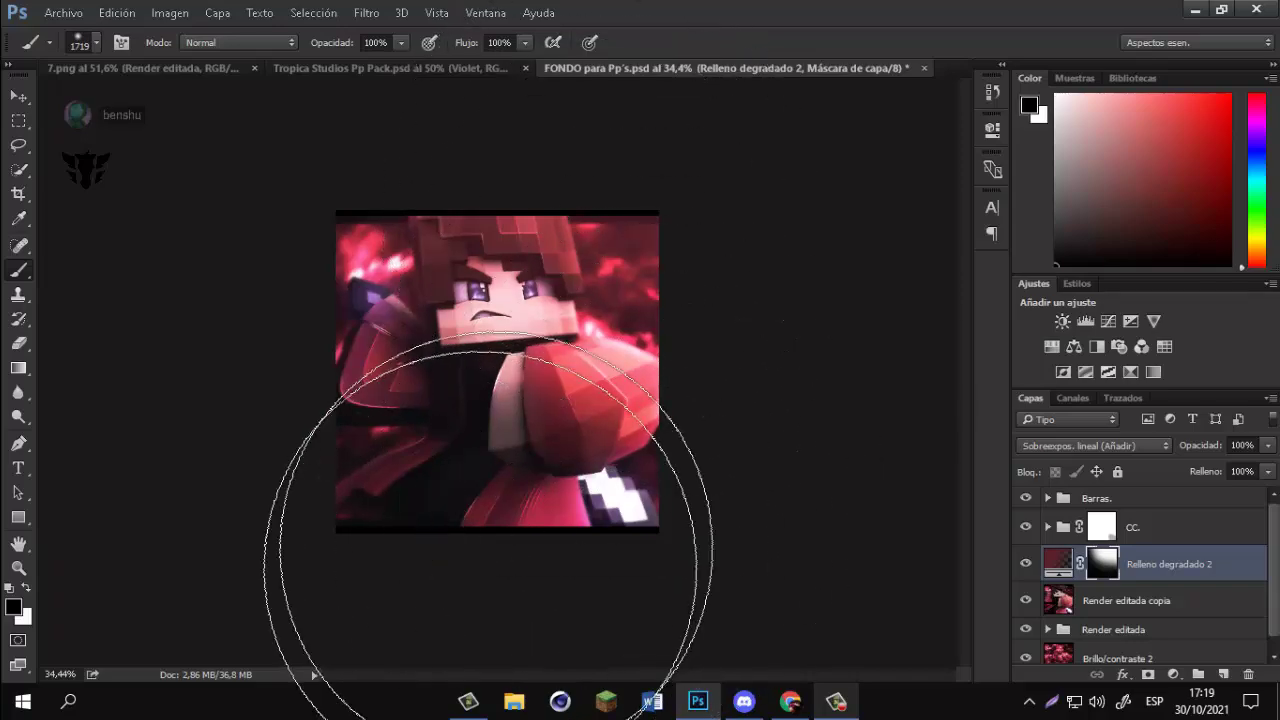
Refine the gradient fill's mask by alternating black over the left and lower areas with white around the upper-right corner.
left_click_drag(498, 555, 385, 548)
mouse_move(250, 330)
left_mouse_down()
mouse_move(445, 609)
mouse_move(405, 590)
left_mouse_up()
key("x")
left_click_drag(575, 266, 634, 260)
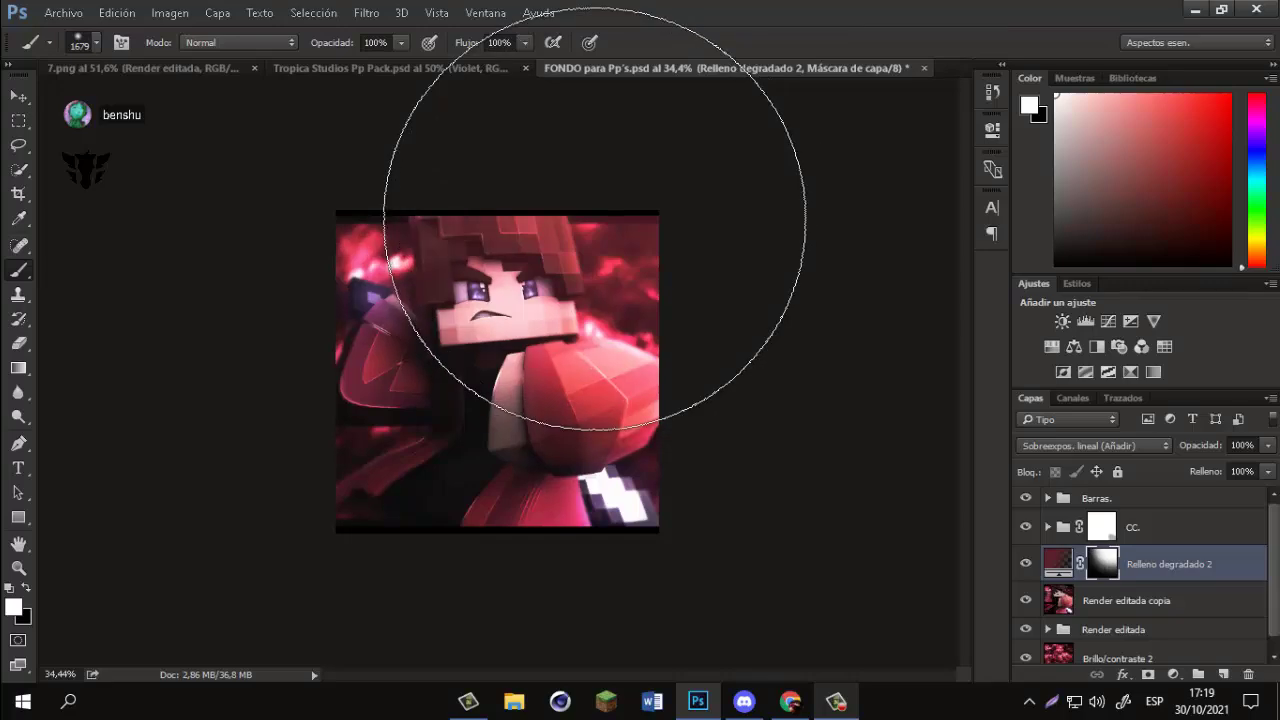
key("x")
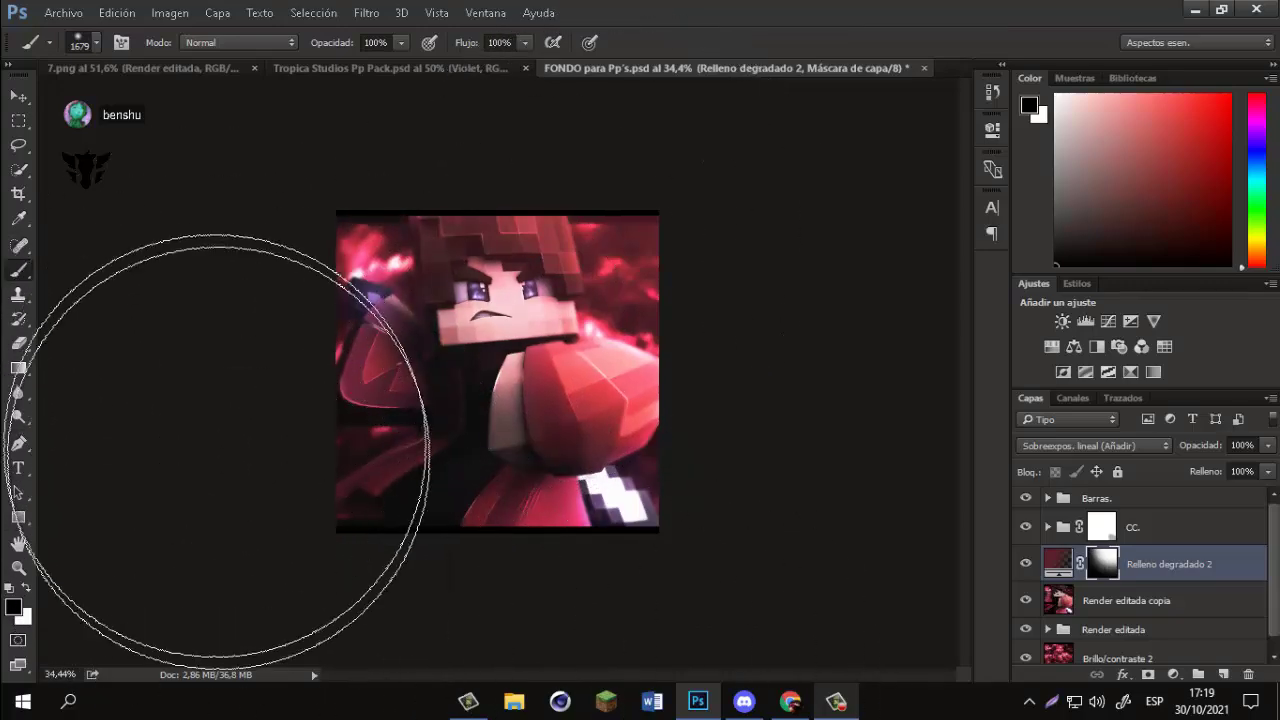
left_click(218, 448)
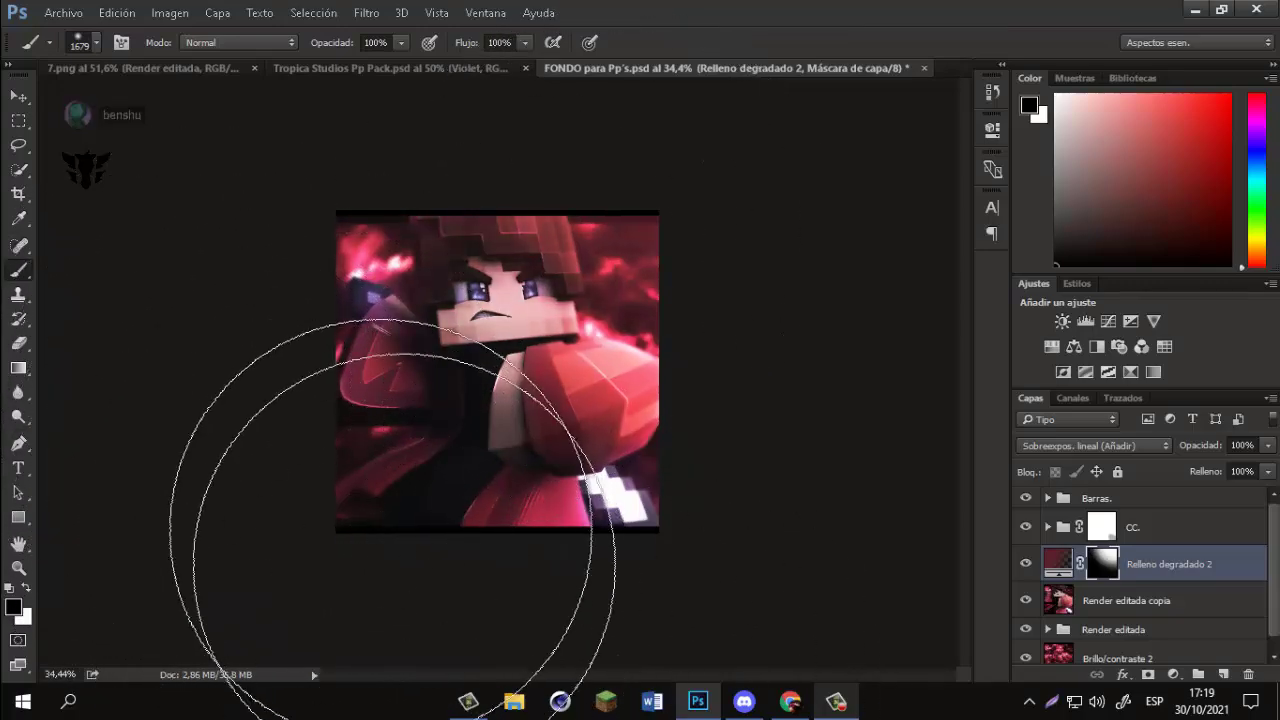
key("x")
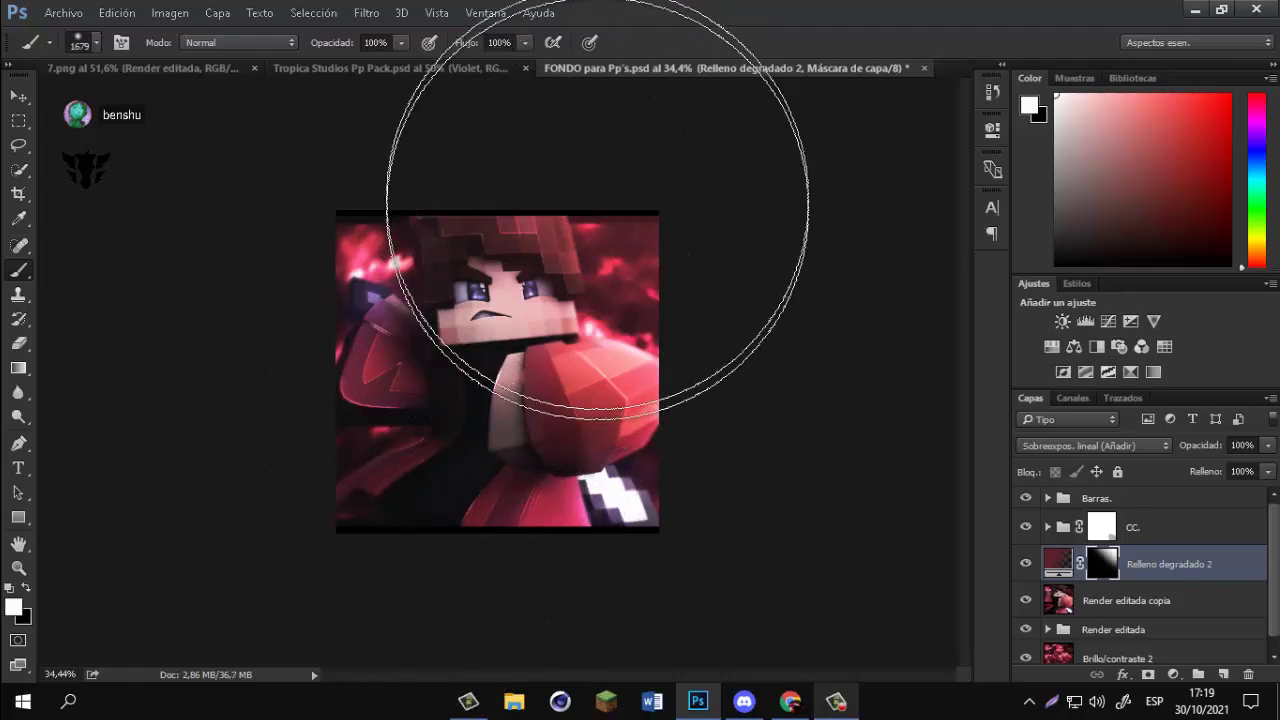
key("x")
left_click(356, 371)
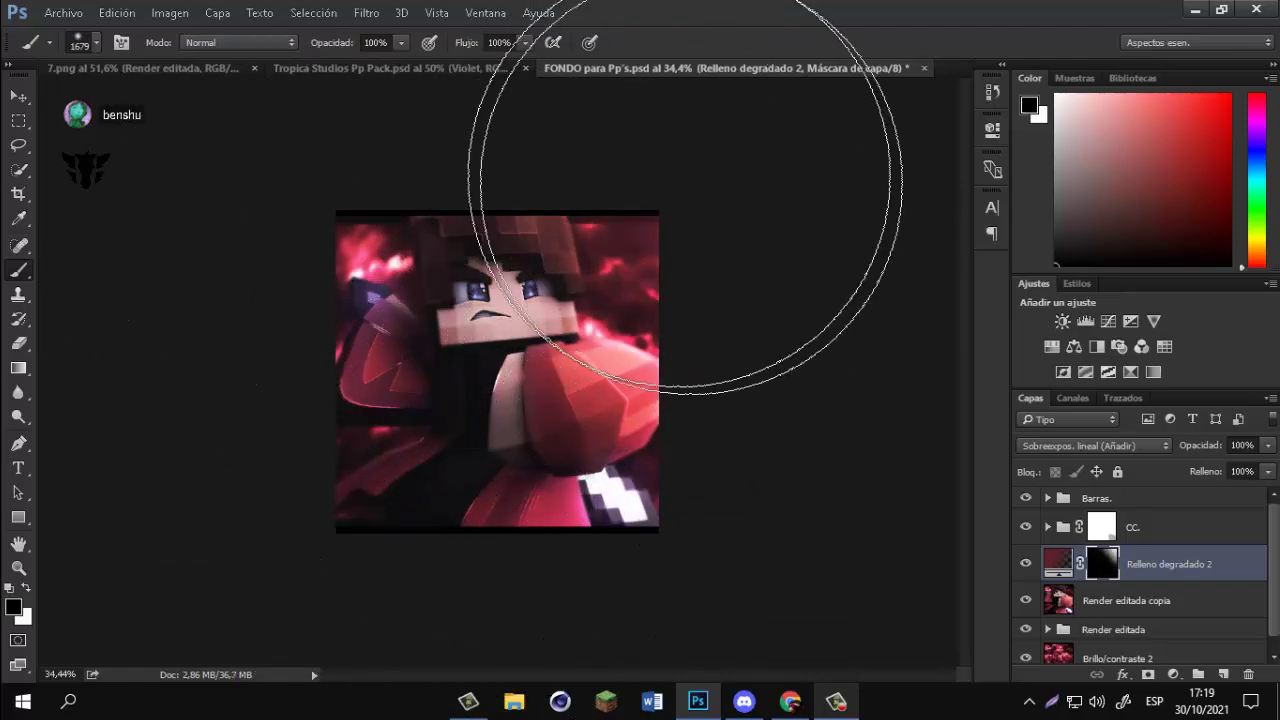
key("x")
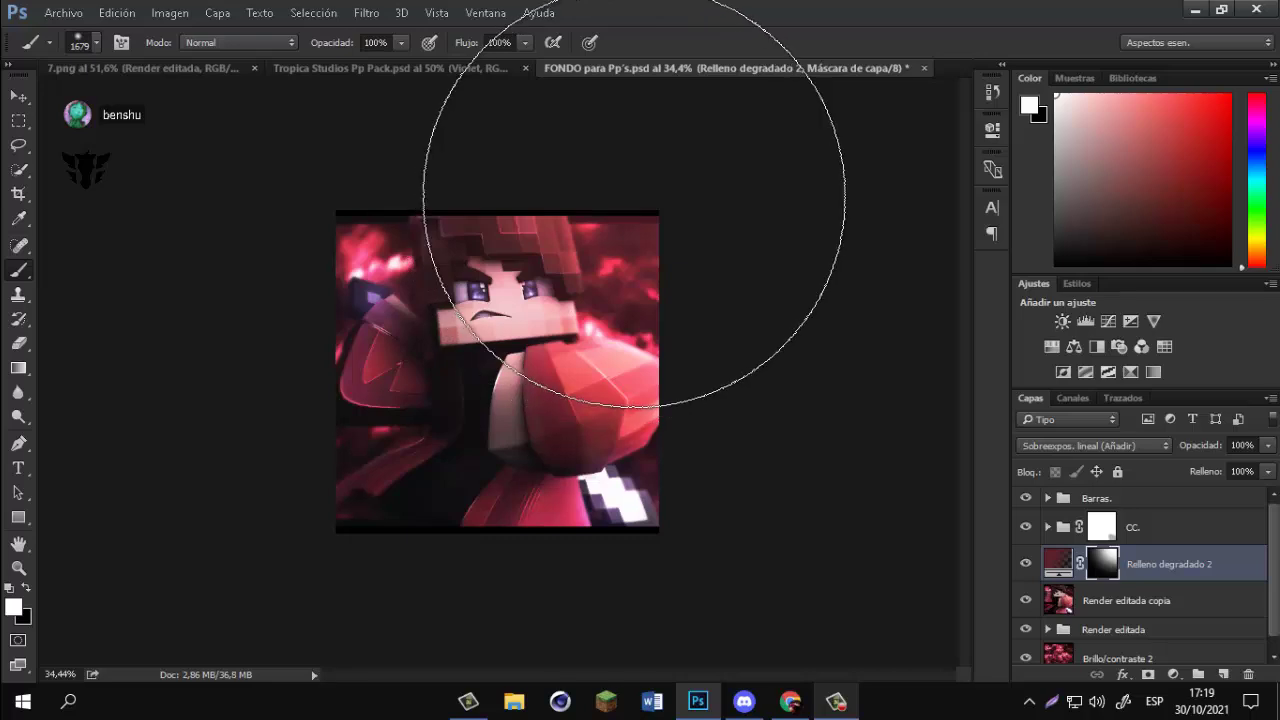
scroll(600, 190, "down", 1)
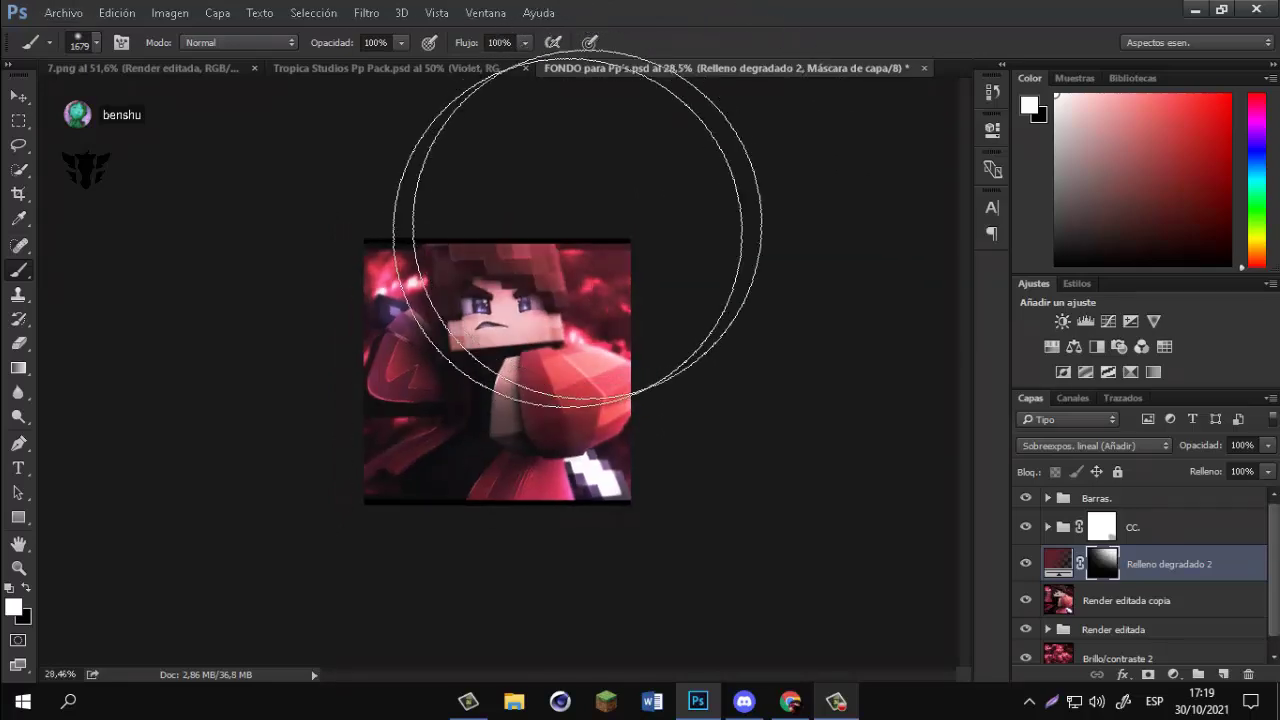
scroll(496, 374, "up", 1)
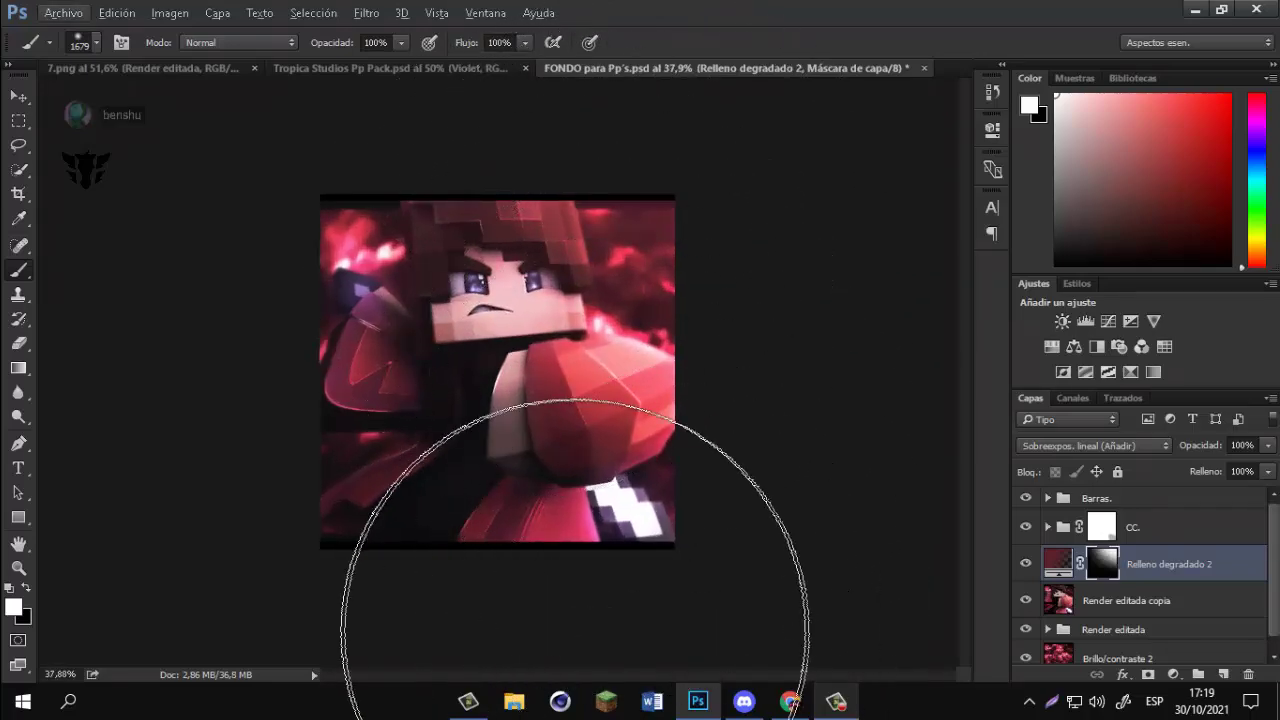
Duplicate the masked Relleno degradado 2 layer to strengthen the red light.
key("alt+x")
left_click(1164, 585)
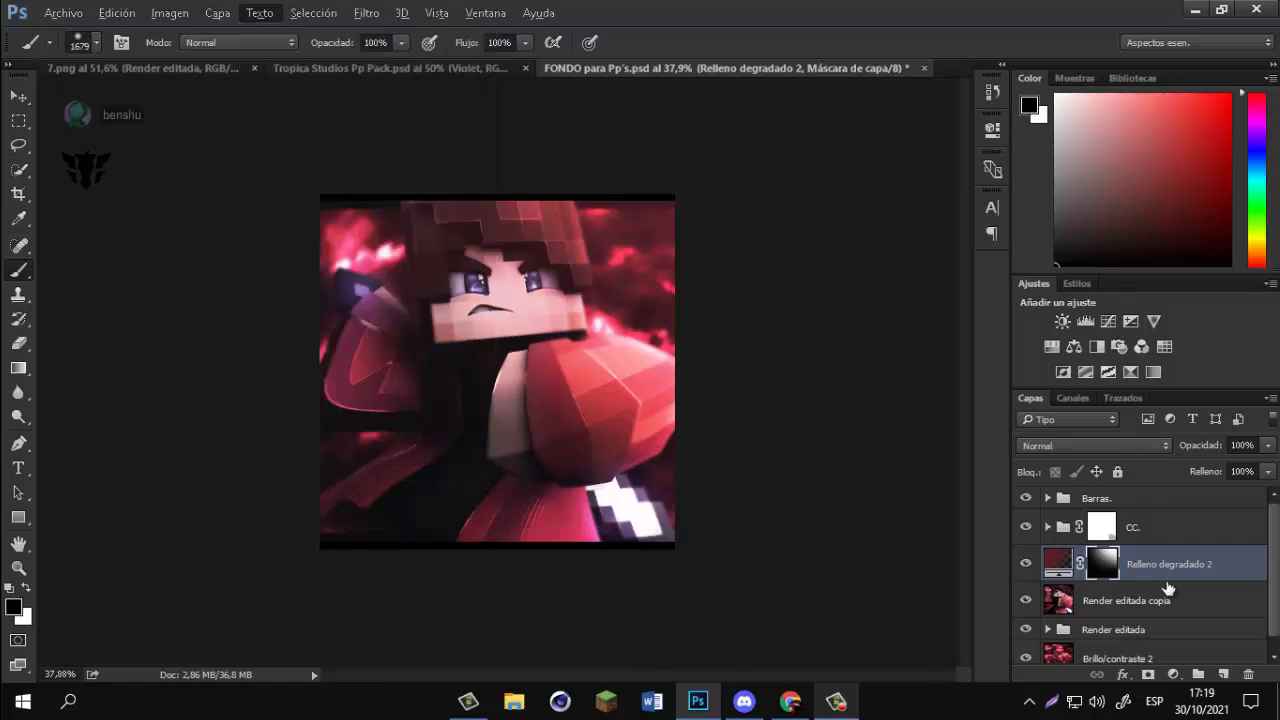
left_click(1161, 577)
scroll(1158, 579, "down", 1)
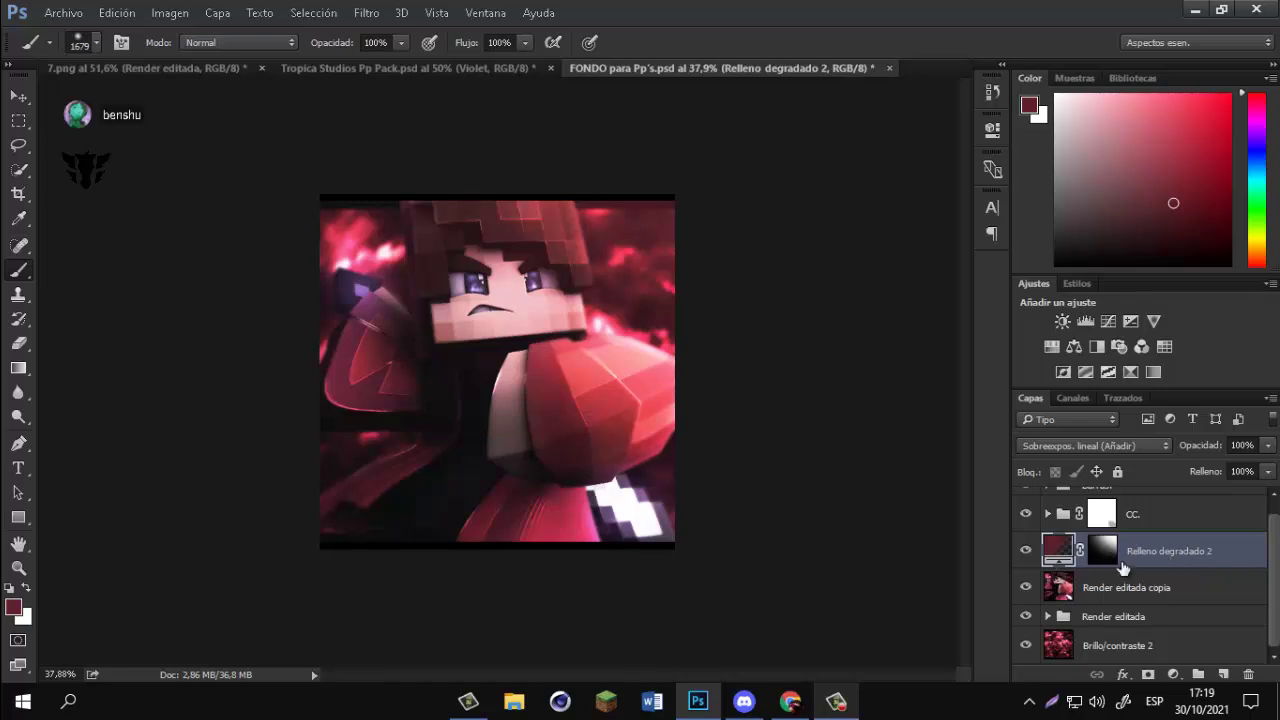
scroll(1145, 607, "up", 1)
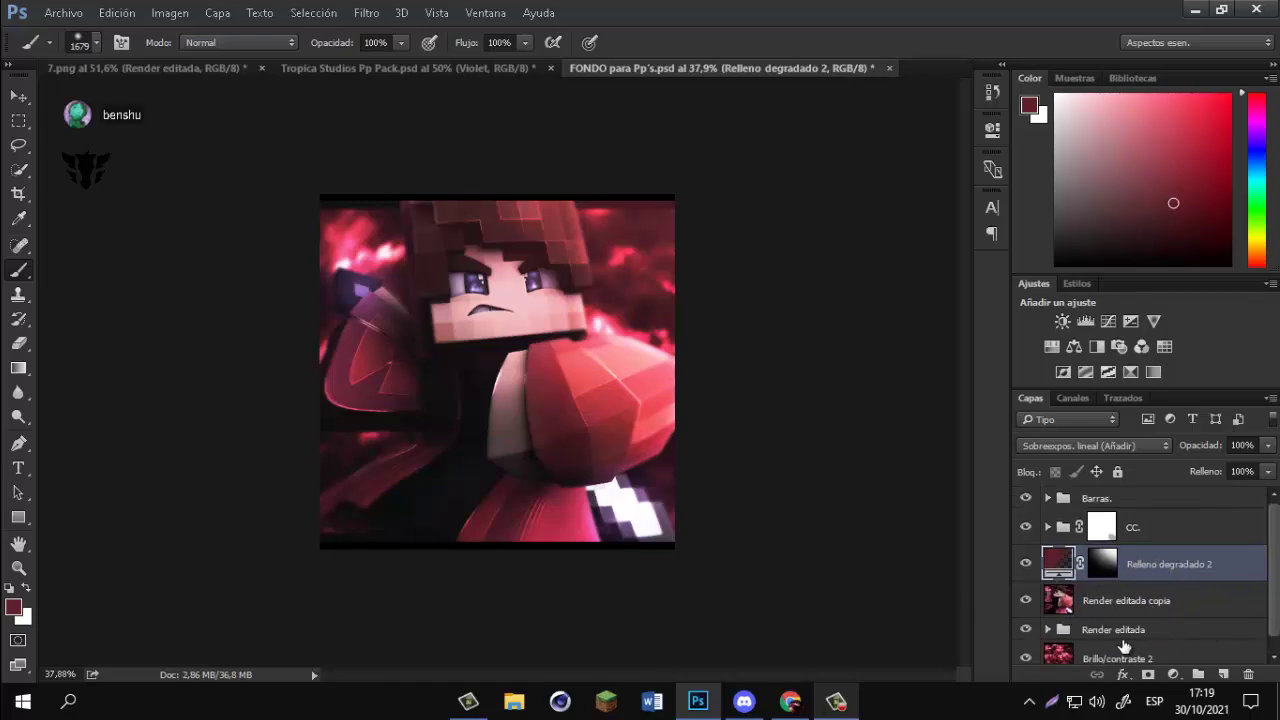
key("ctrl+j")
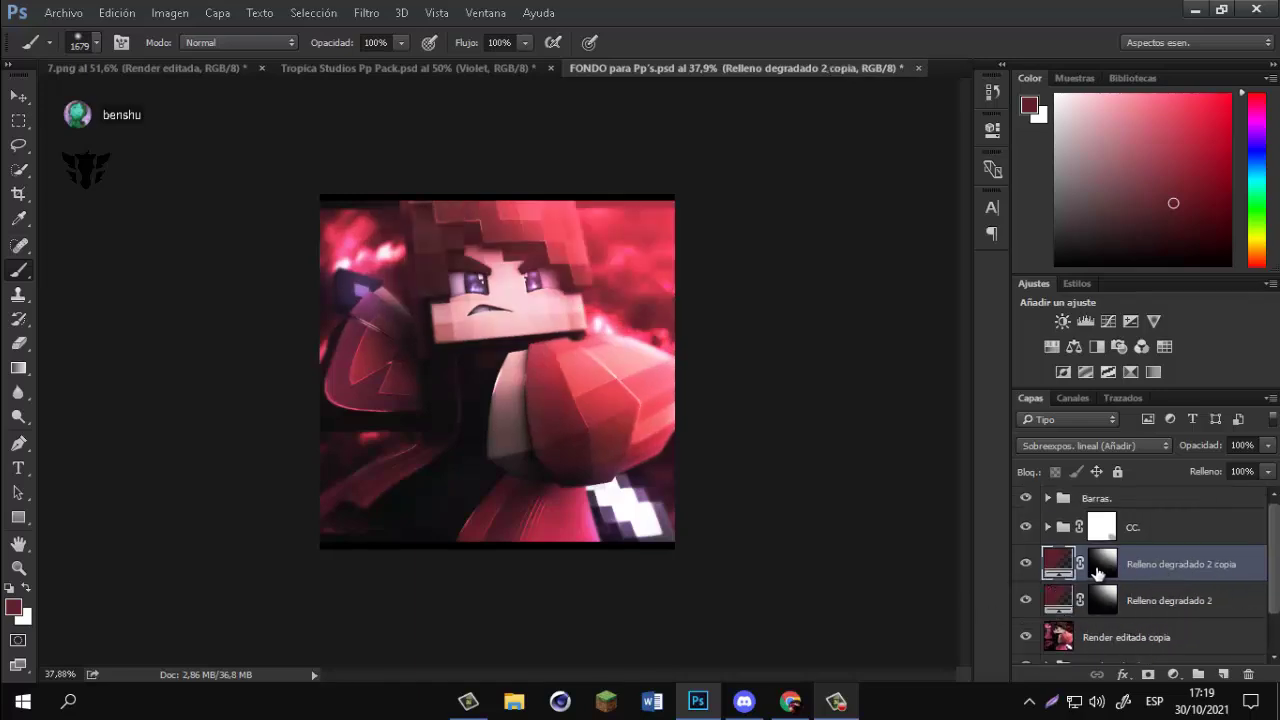
Turn off inversion on the duplicated gradient fill and recolour its opaque colour stop from dark red to dark indigo blue.
double_click(1058, 564)
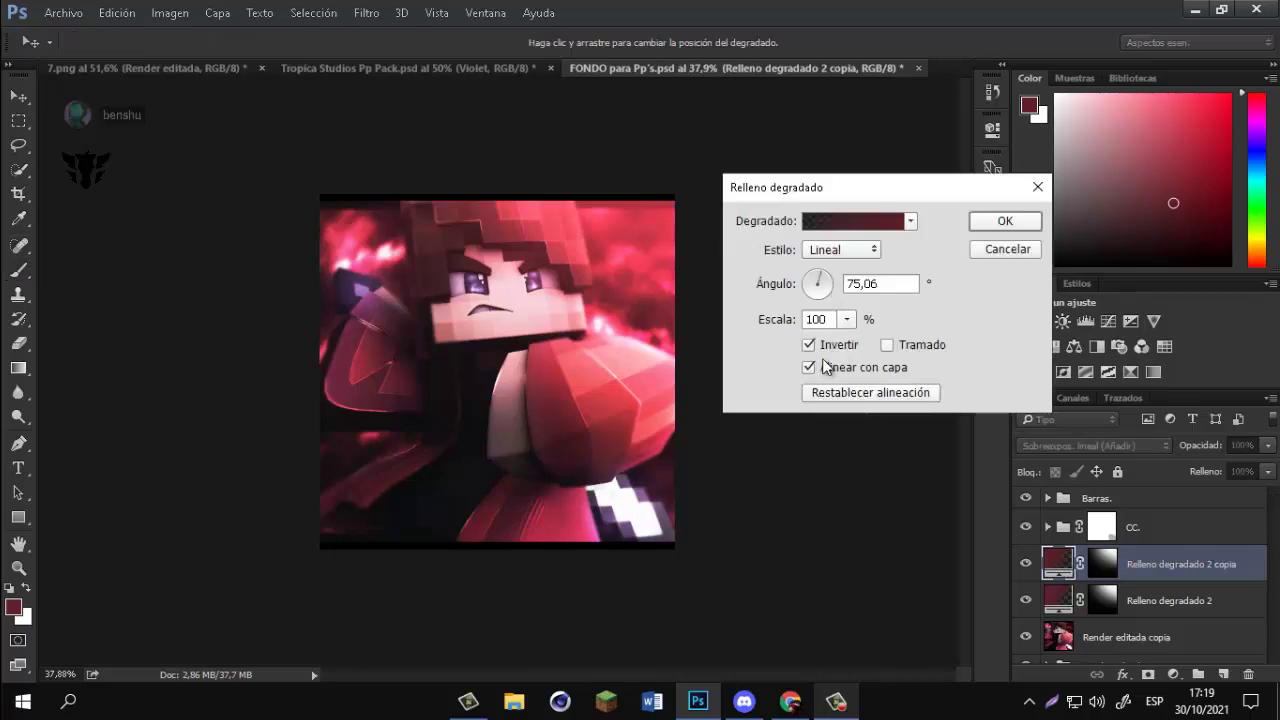
left_click(808, 344)
left_click(865, 230)
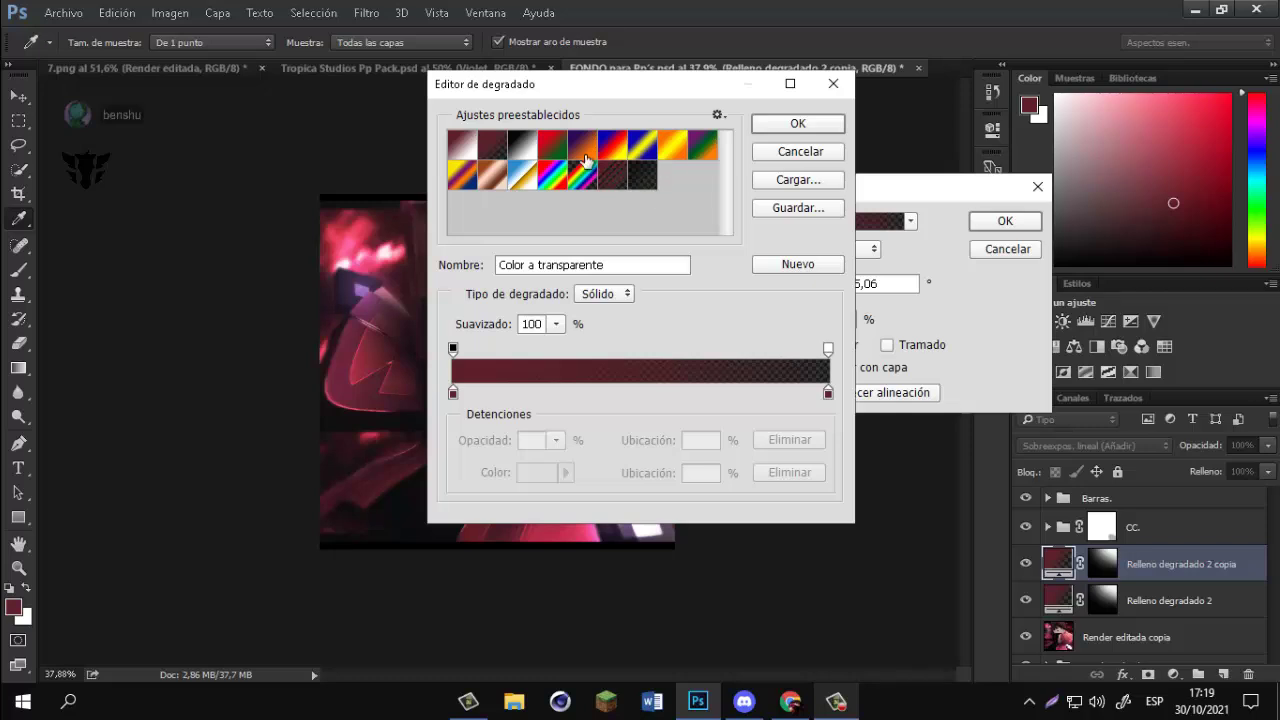
double_click(453, 393)
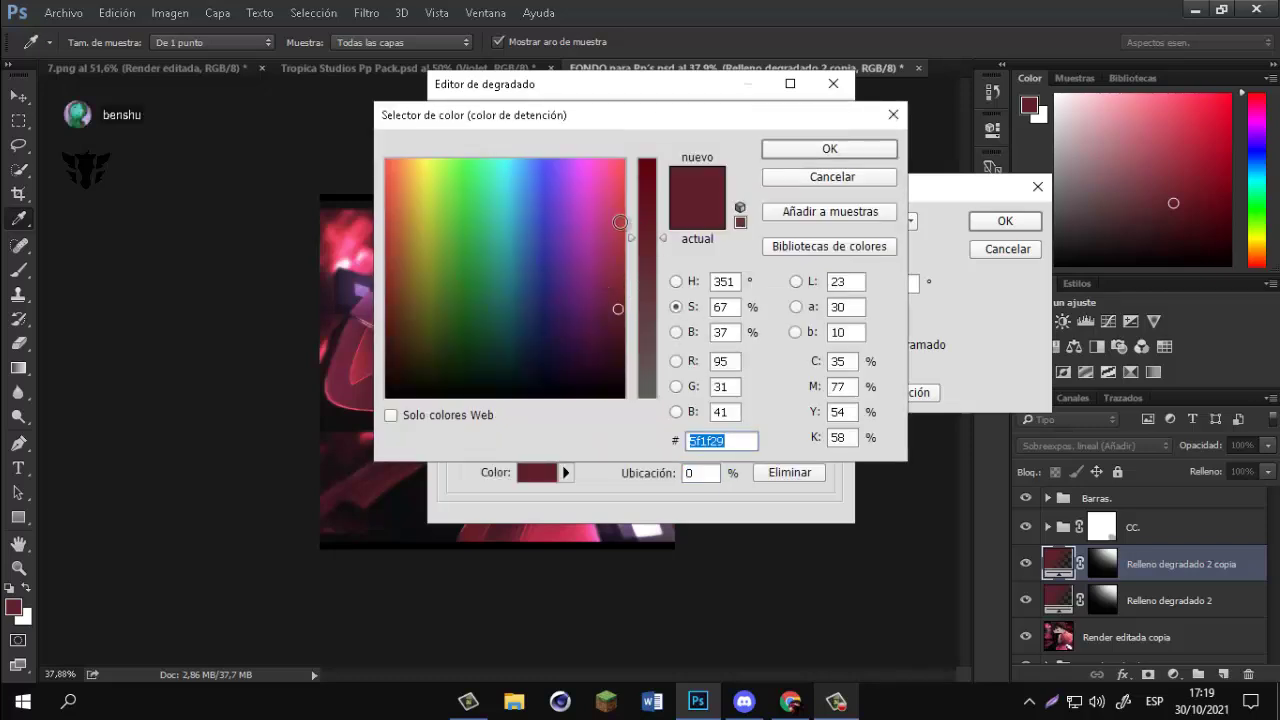
left_click(676, 281)
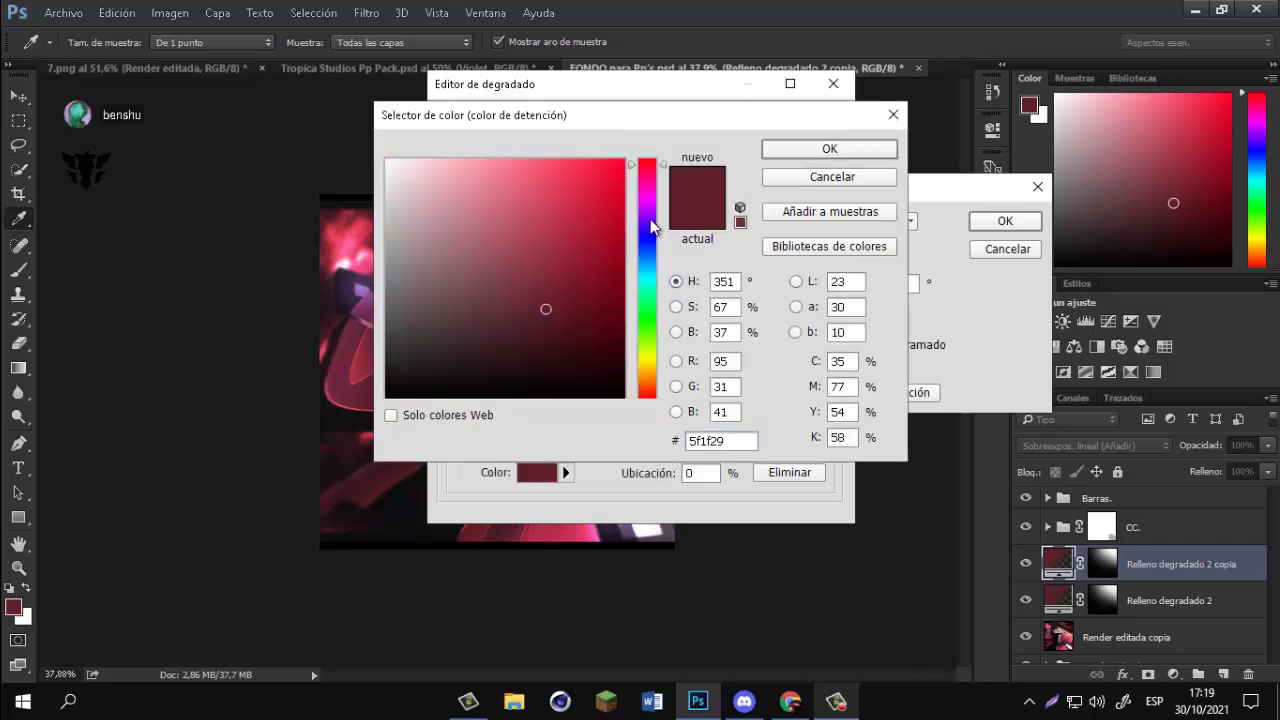
left_click_drag(650, 219, 650, 289)
left_click_drag(619, 123, 959, 207)
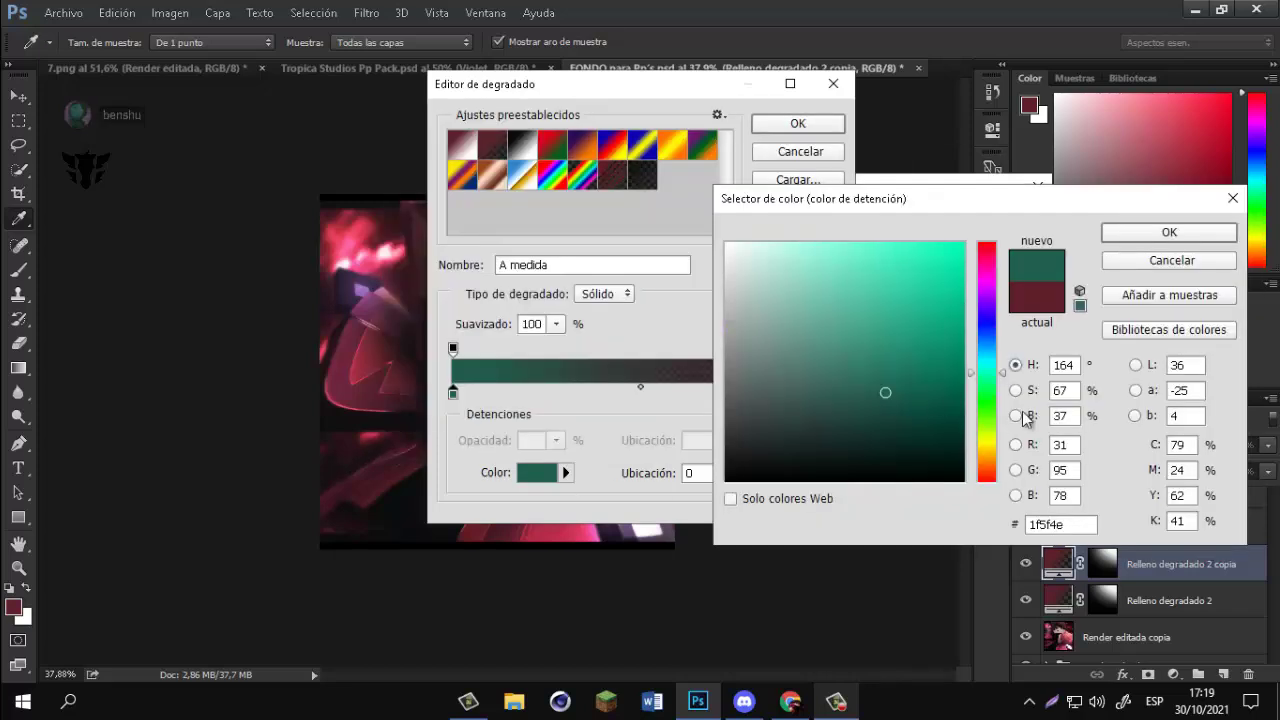
left_click_drag(1003, 372, 1005, 315)
left_click(1156, 236)
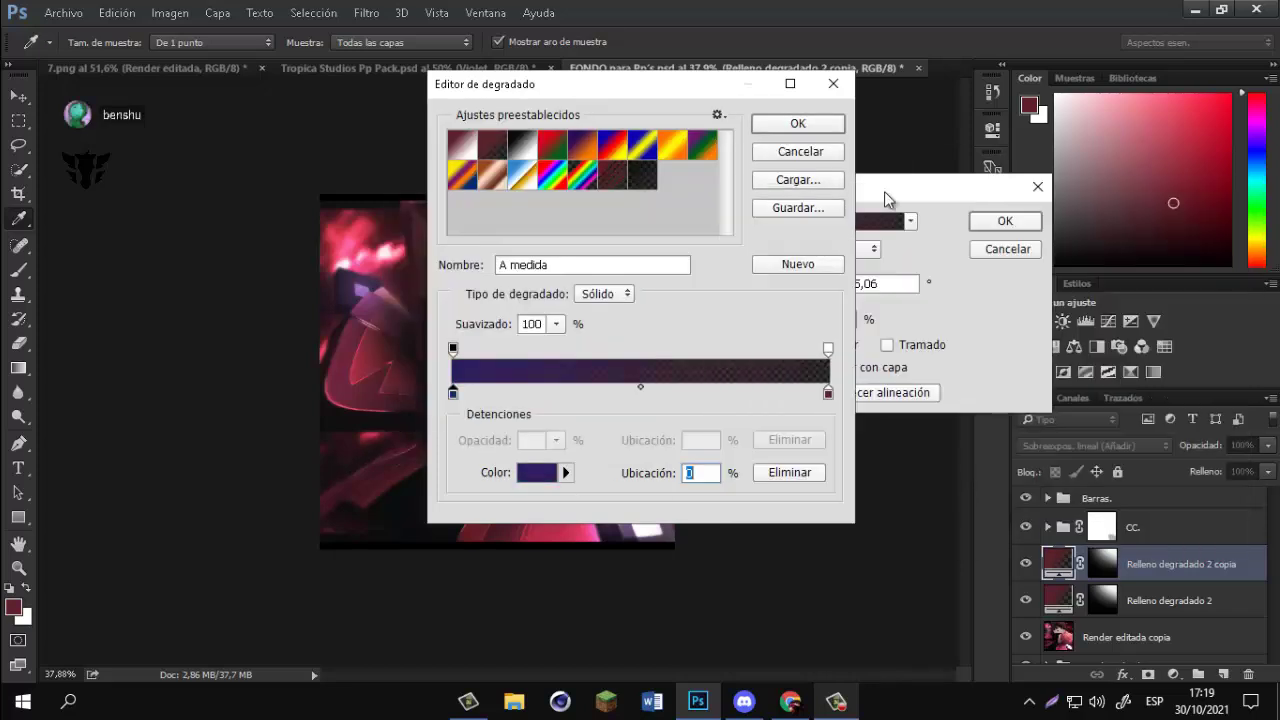
left_click(796, 126)
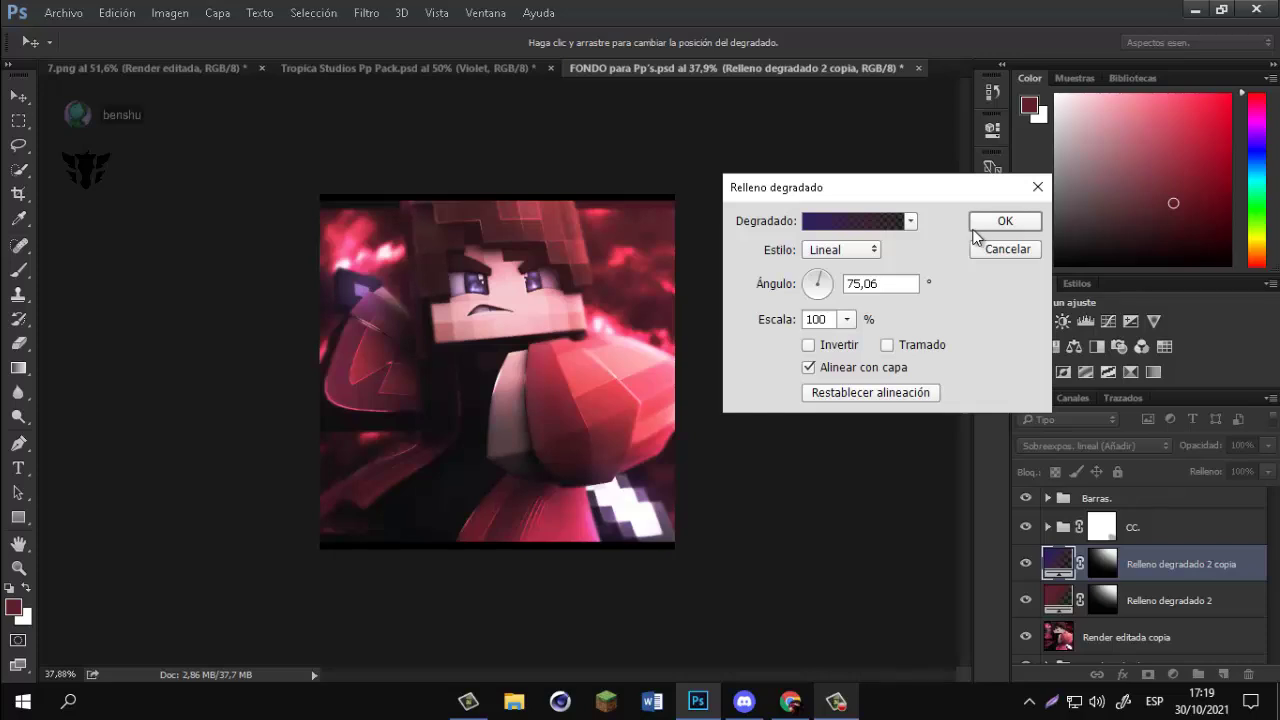
left_click(983, 226)
Replace the mask of Relleno degradado 2 copia with a new blank white mask.
key("b")
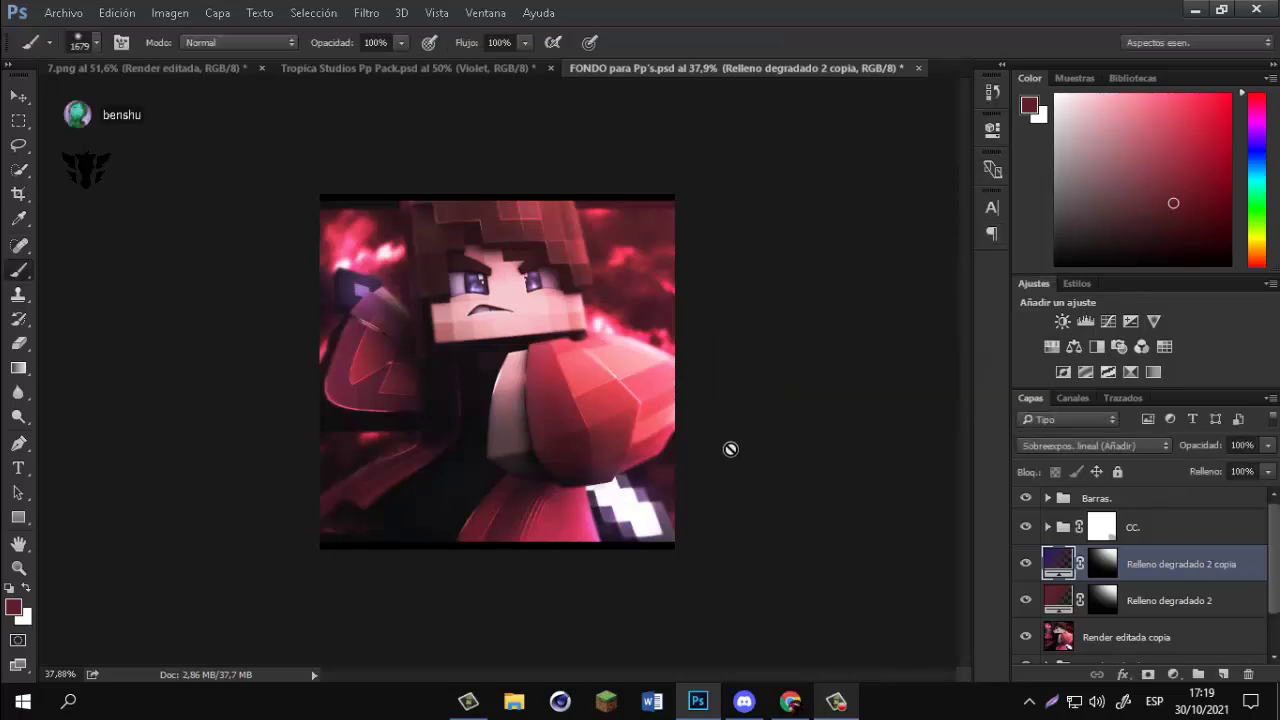
scroll(729, 449, "up", 1)
left_click(1102, 564)
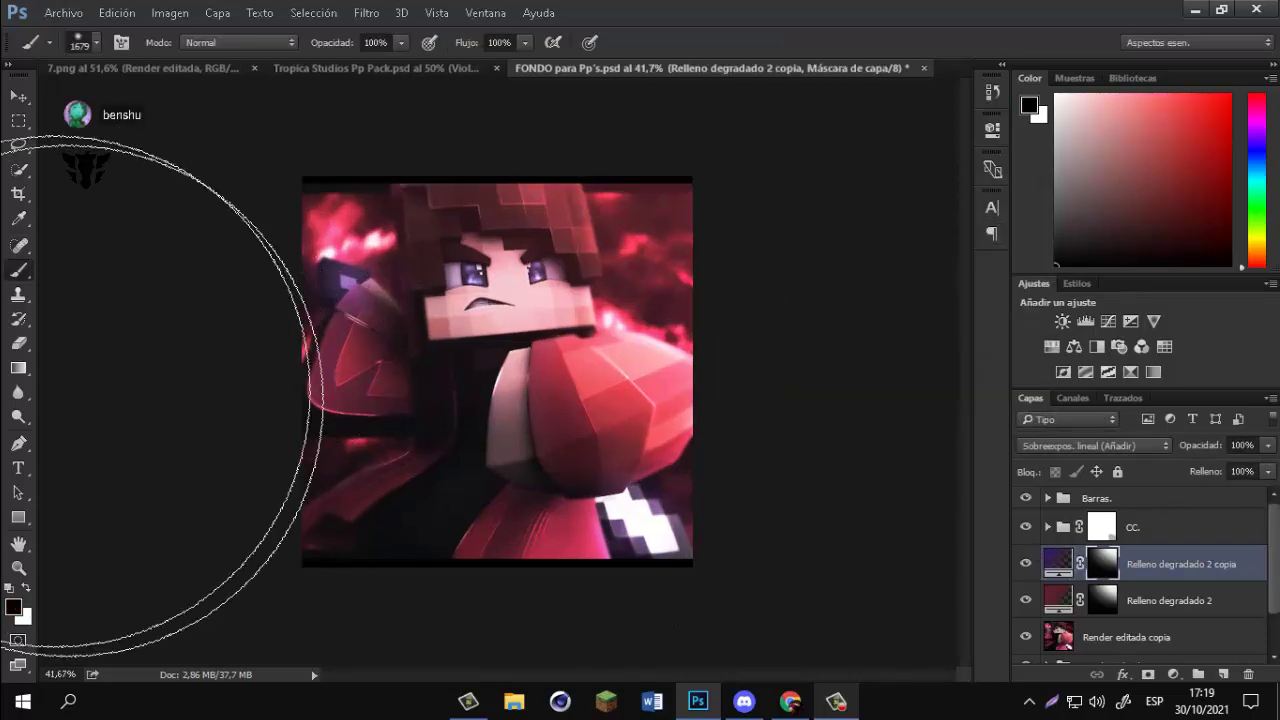
key("Delete")
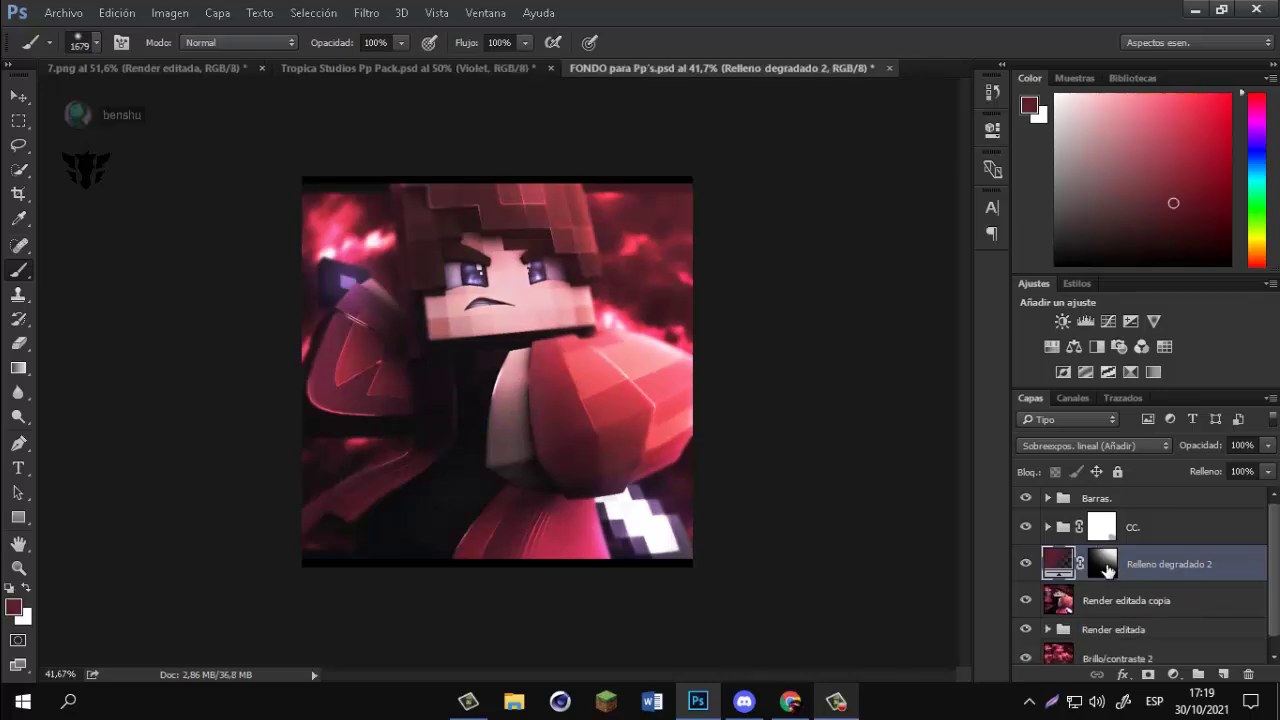
key("ctrl+z")
right_click(1105, 568)
left_click(1056, 407)
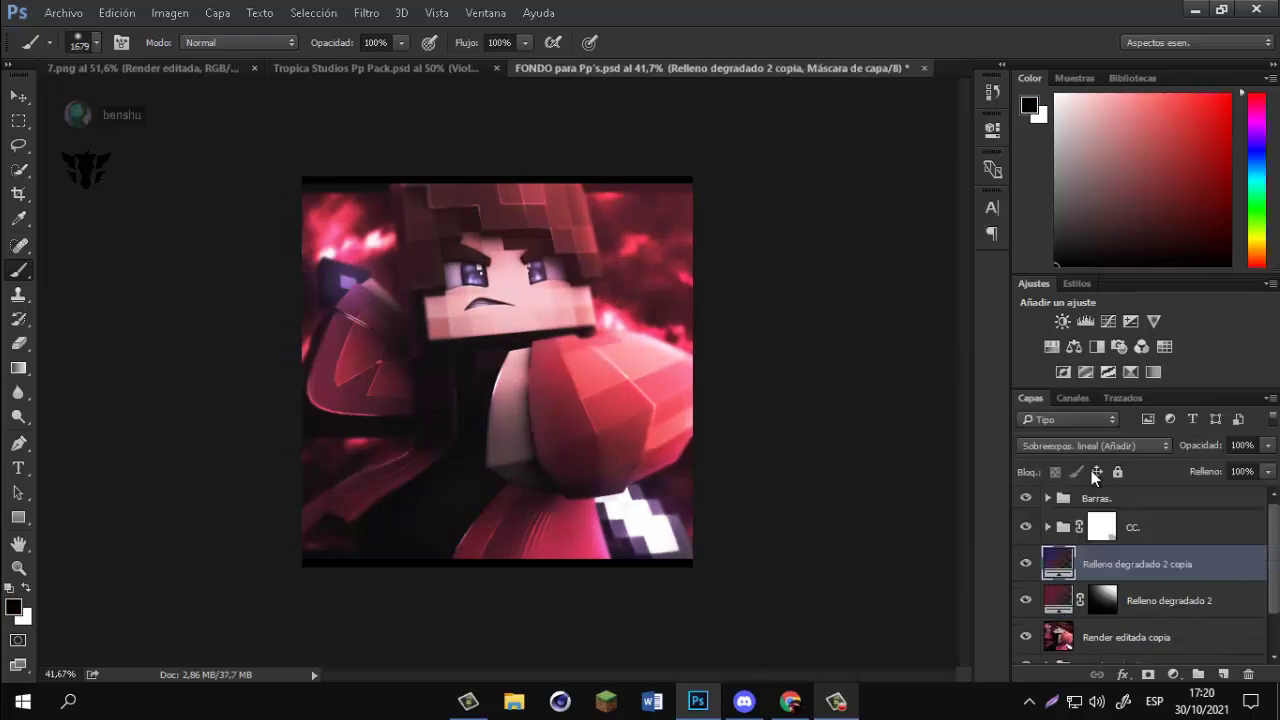
left_click(1148, 674)
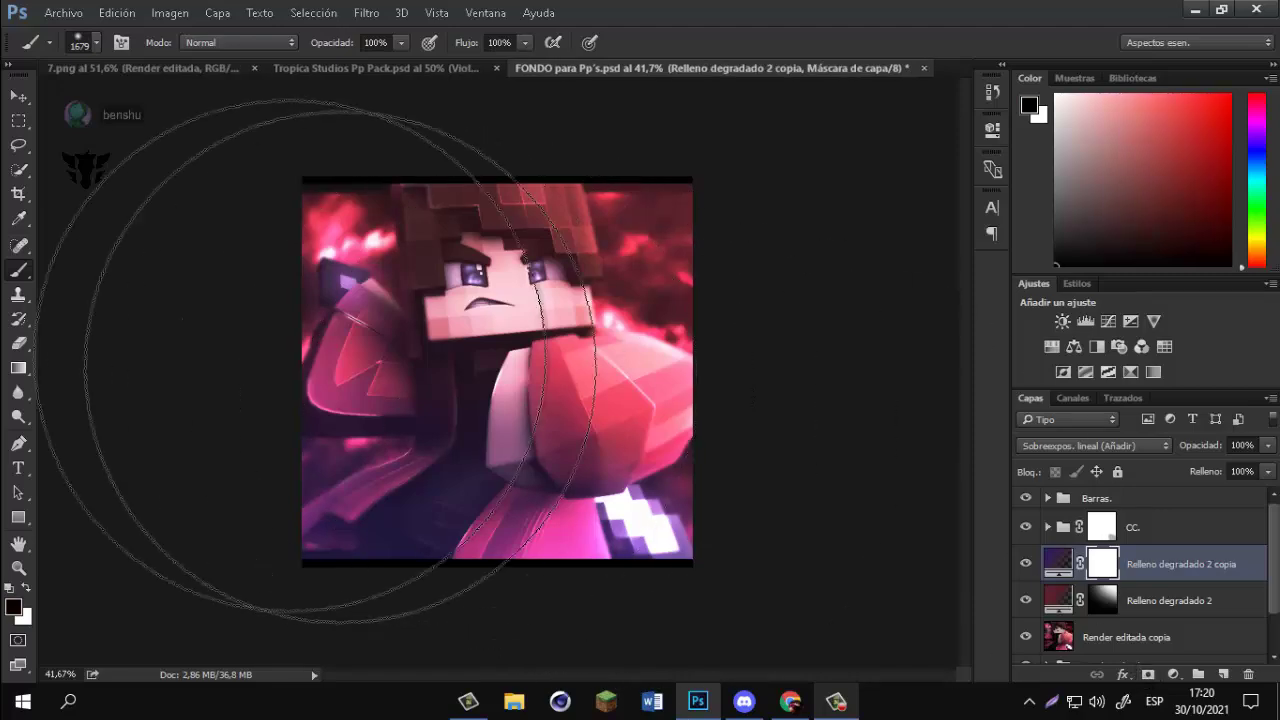
Mask the indigo gradient in black with the large soft brush over the upper-right area, keeping the light in the lower-left corner.
key("x")
scroll(645, 275, "down", 2)
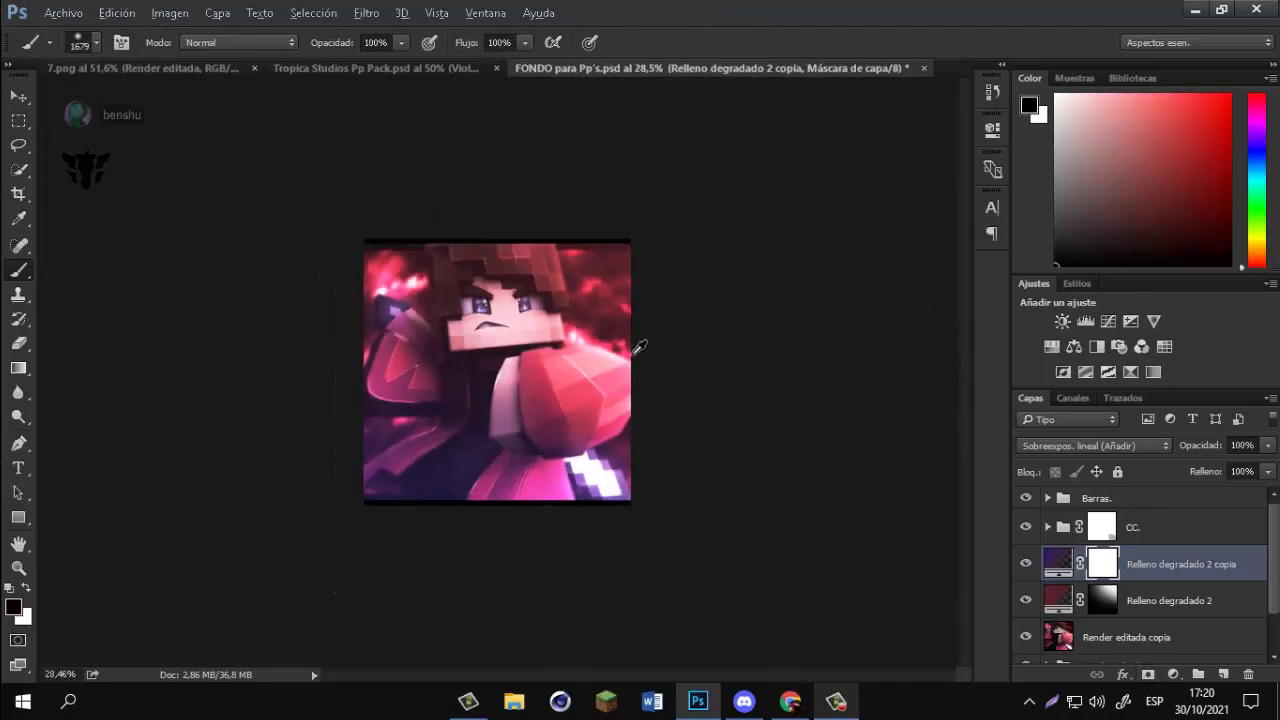
key("alt+x")
left_click(700, 328)
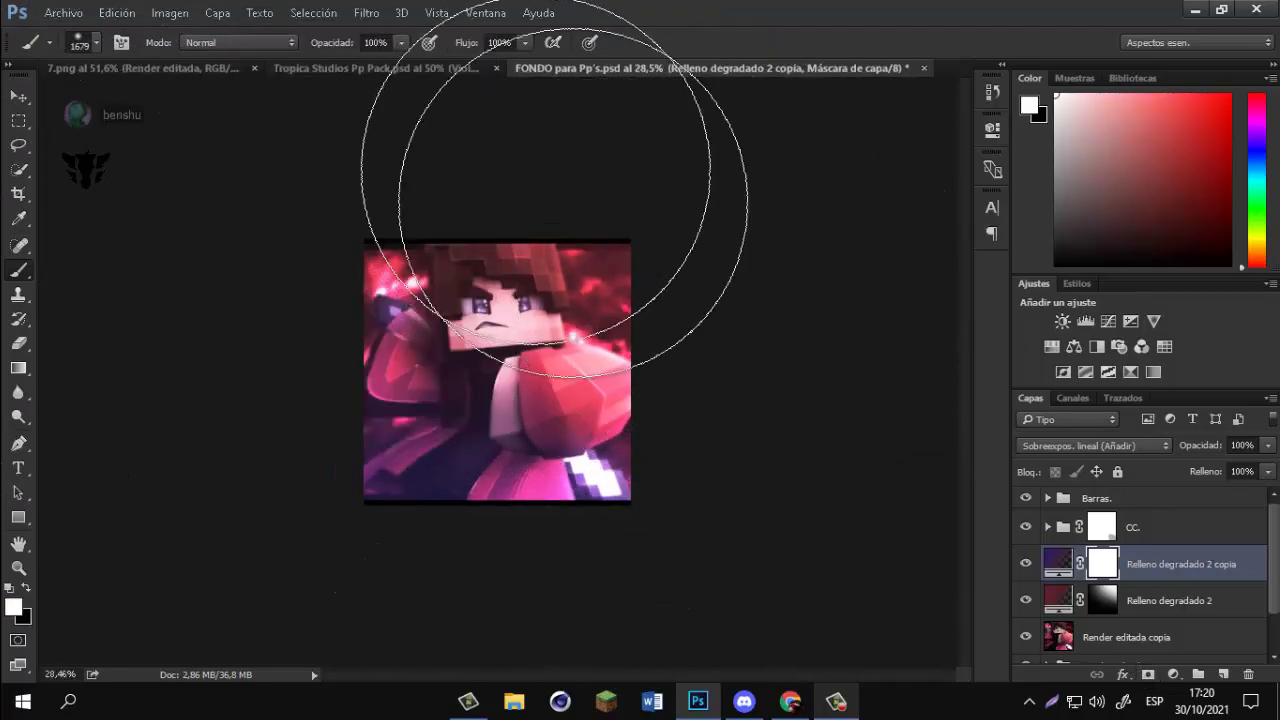
key("x")
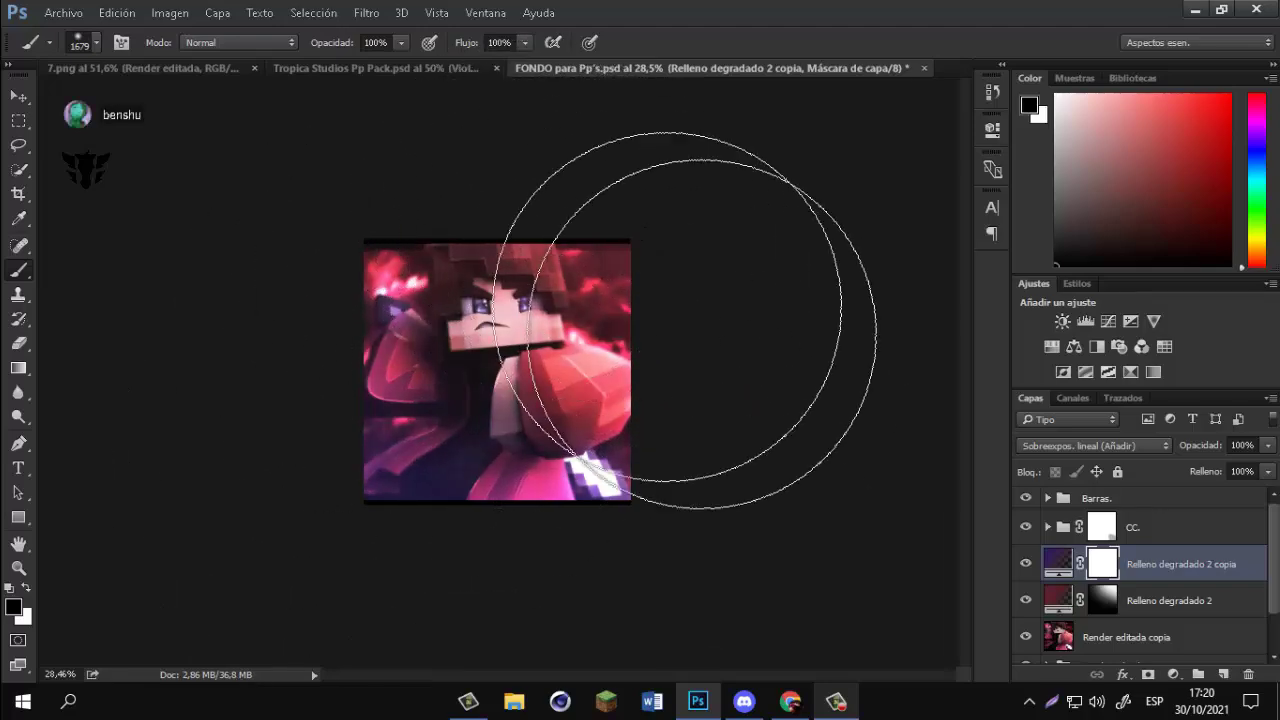
mouse_move(571, 198)
left_mouse_down()
mouse_move(687, 262)
mouse_move(672, 276)
mouse_move(473, 218)
mouse_move(530, 234)
mouse_move(650, 345)
left_mouse_up()
key("x")
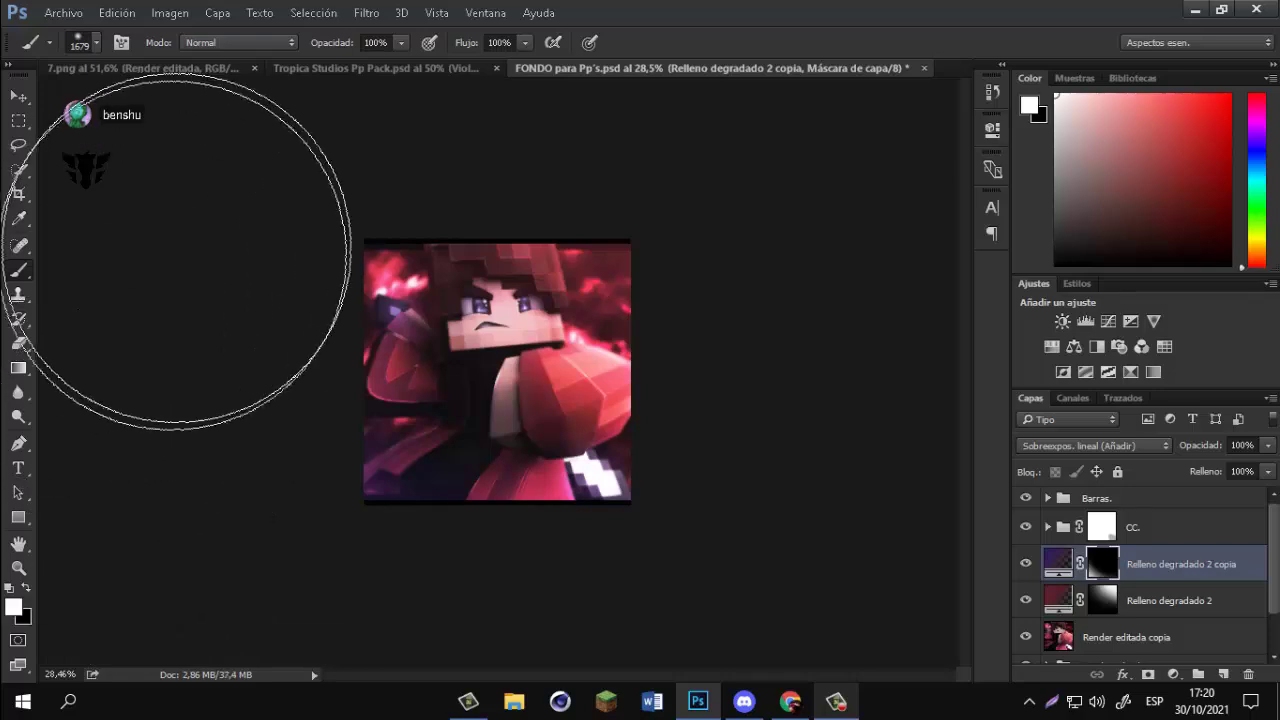
Try the Superponer, Trama and Color más claro blend modes on the indigo gradient fill, returning to Trama.
left_click(1078, 445)
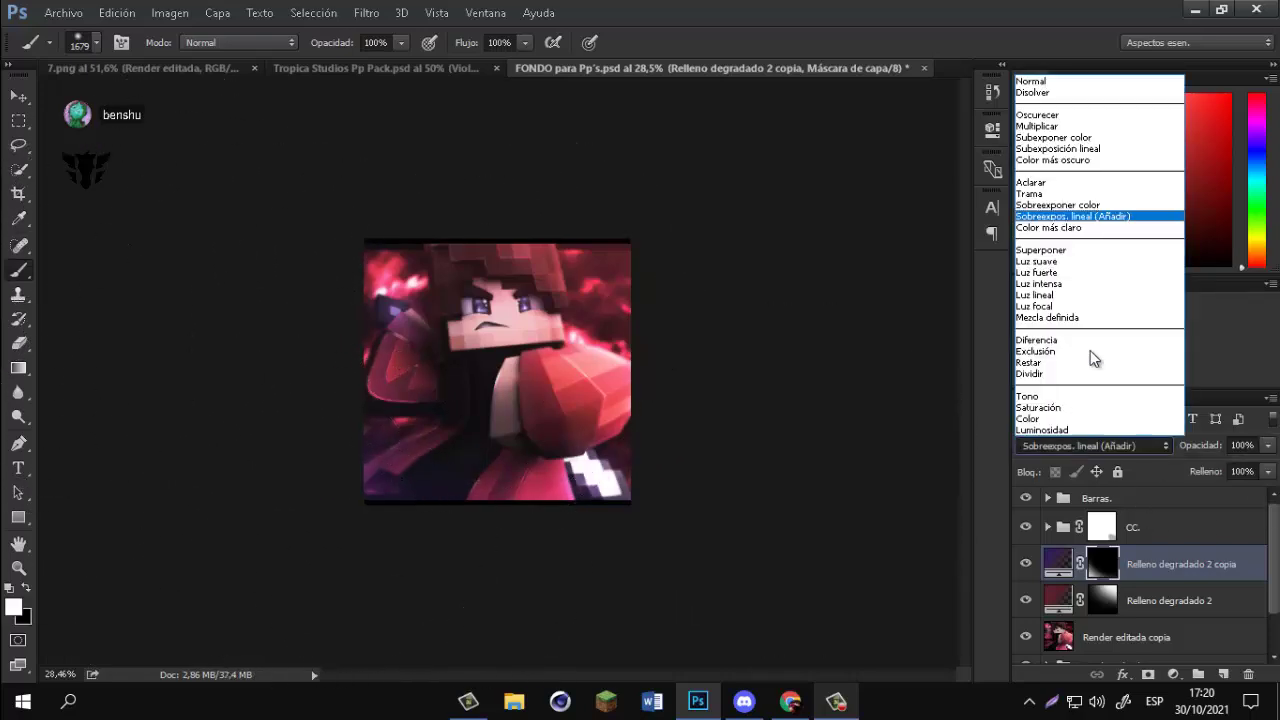
left_click(1100, 247)
key("Down")
key("Down")
left_click(1058, 447)
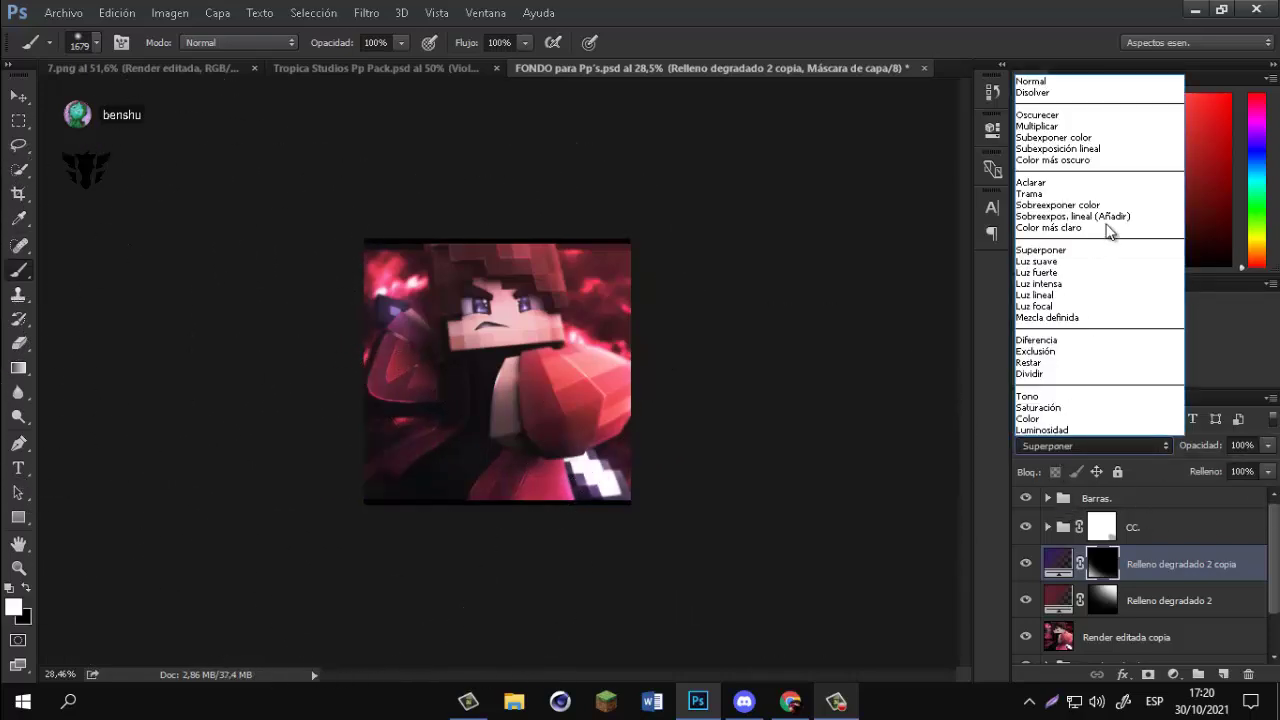
left_click(1083, 196)
left_click(1049, 447)
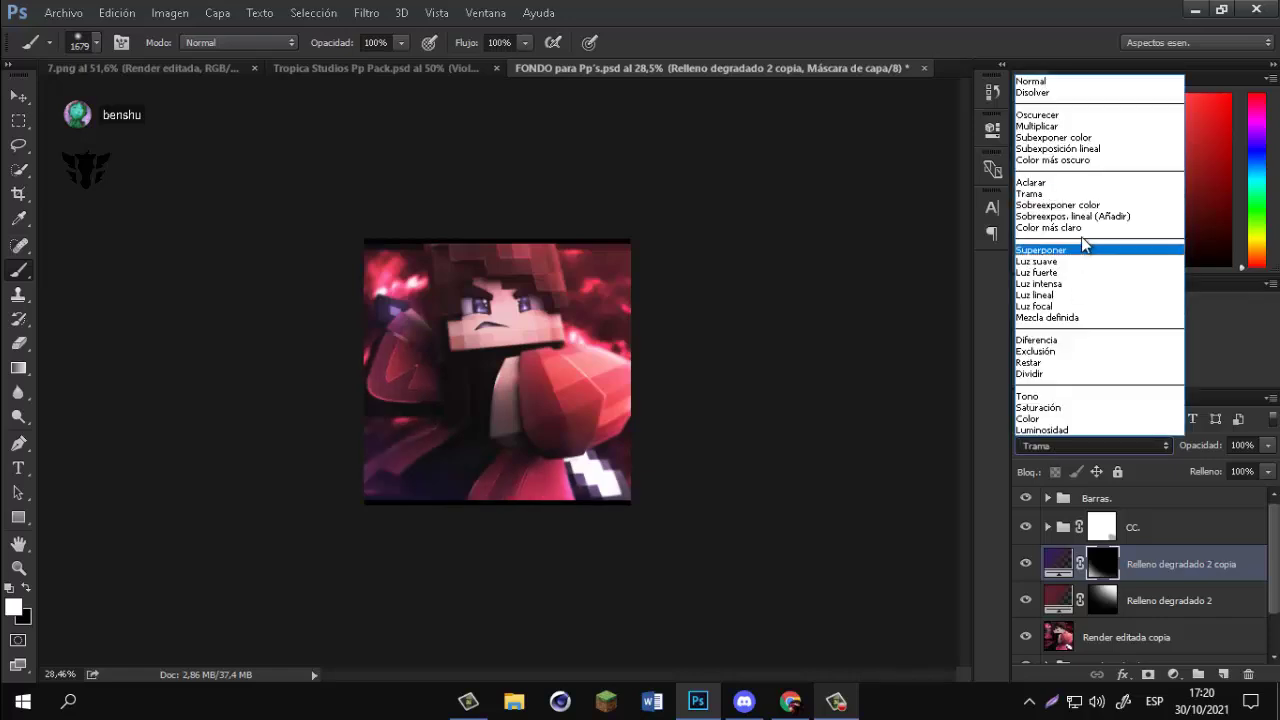
left_click(1066, 232)
left_click(1076, 447)
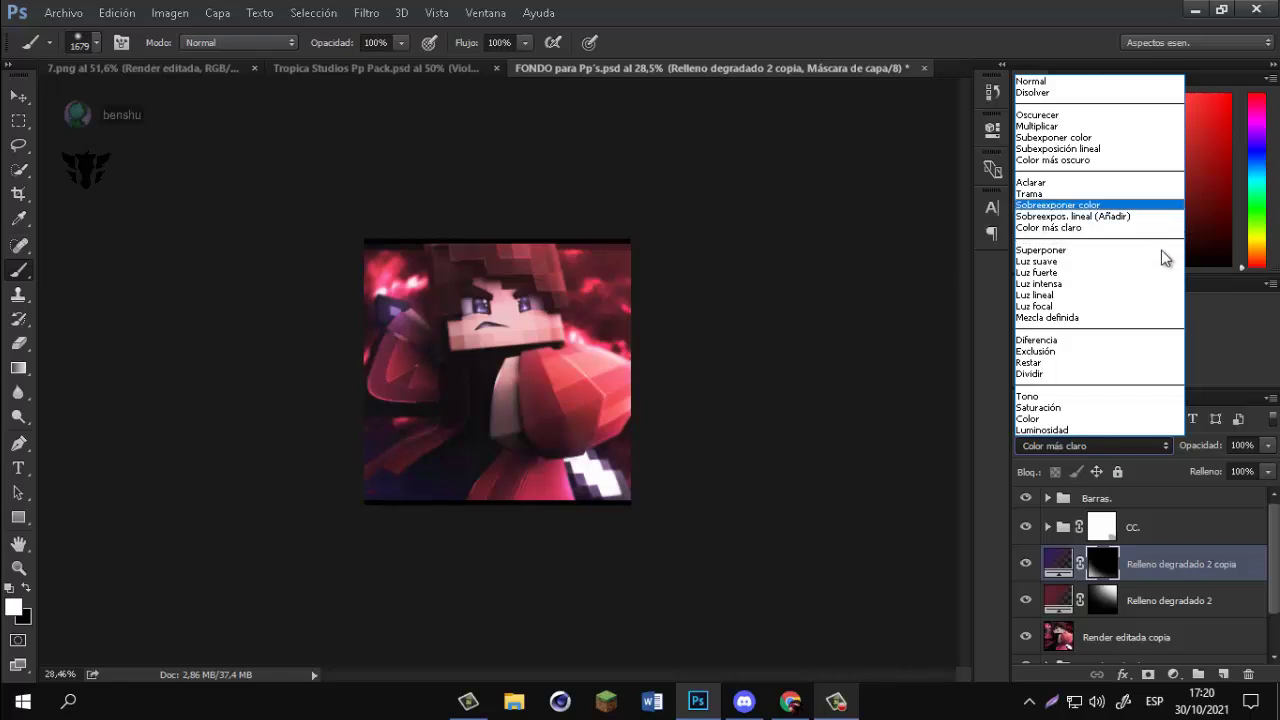
left_click(1097, 195)
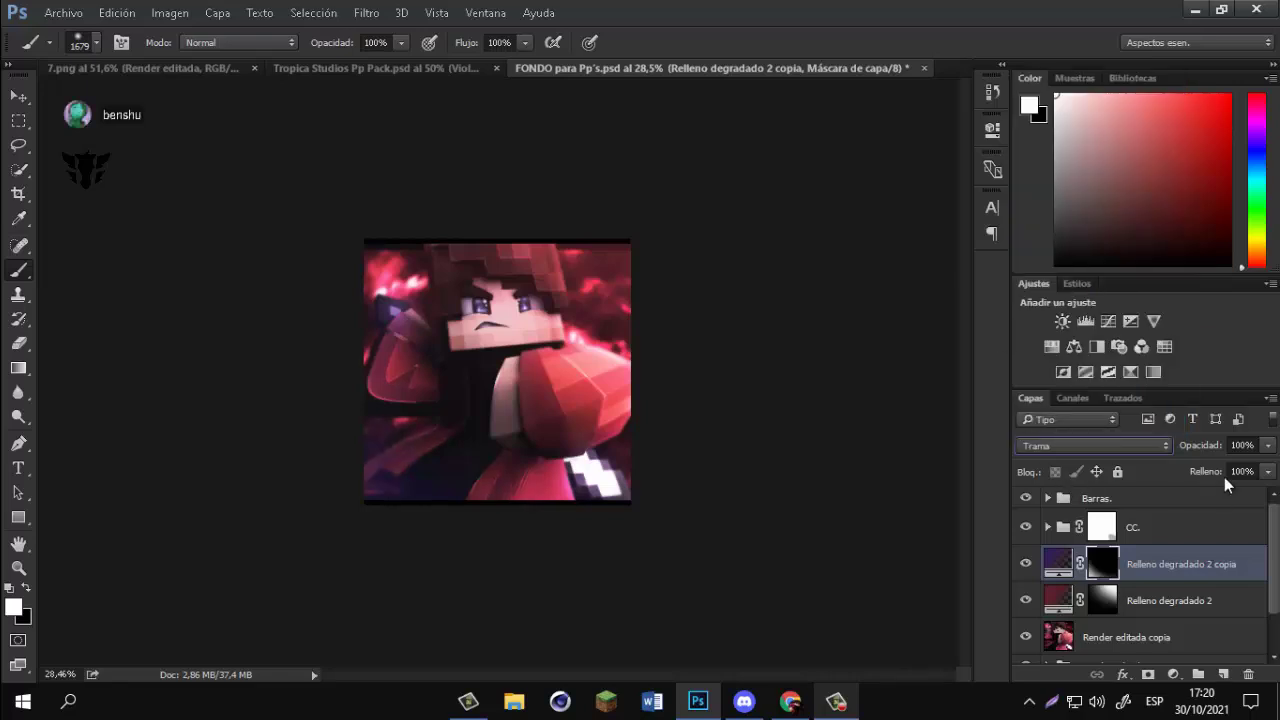
Set the indigo gradient fill's blend mode to Sobreexpos. lineal (Añadir) and lower its opacity to soften the blue light.
left_click(1267, 445)
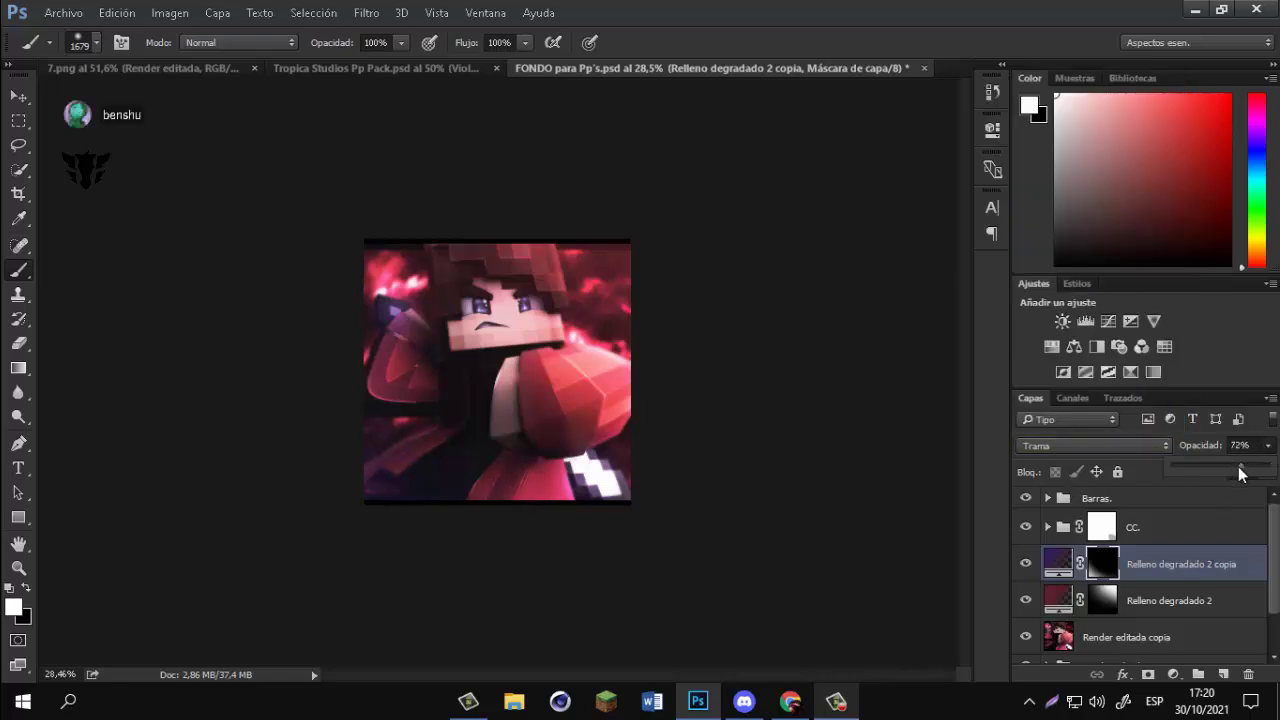
left_click_drag(1238, 466, 1214, 462)
left_click(1049, 450)
left_click(1088, 217)
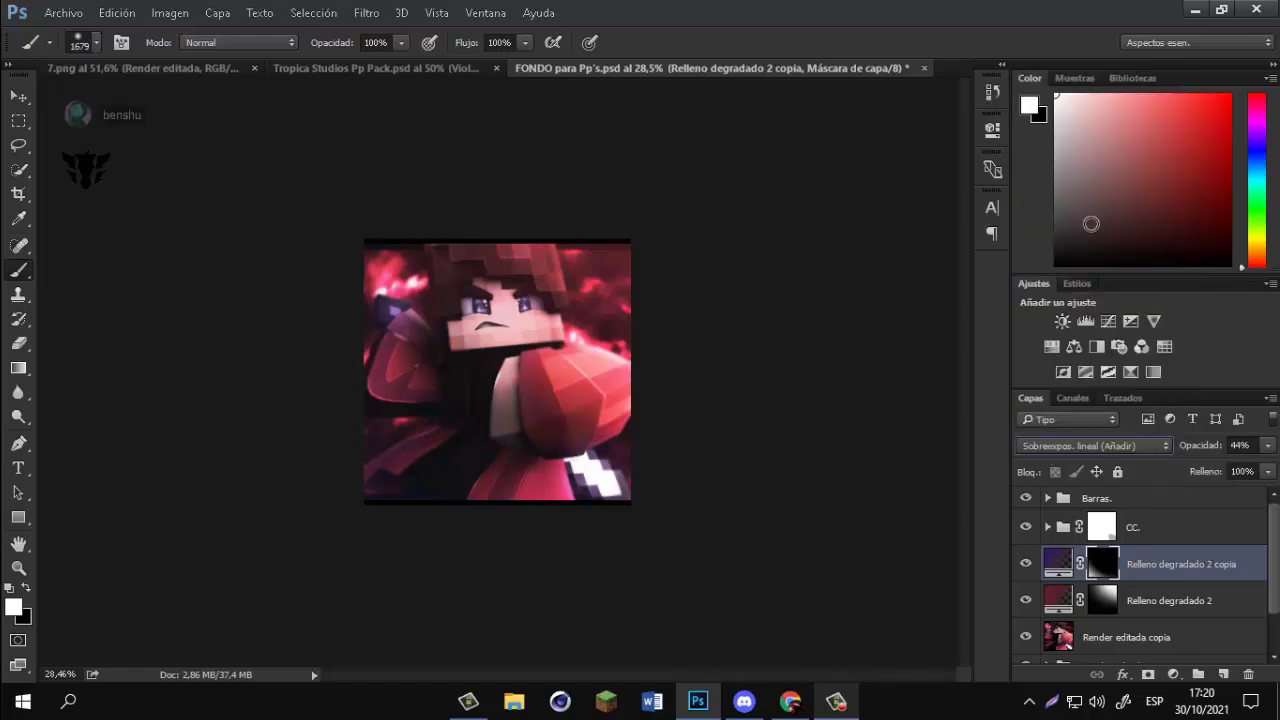
left_click(1266, 448)
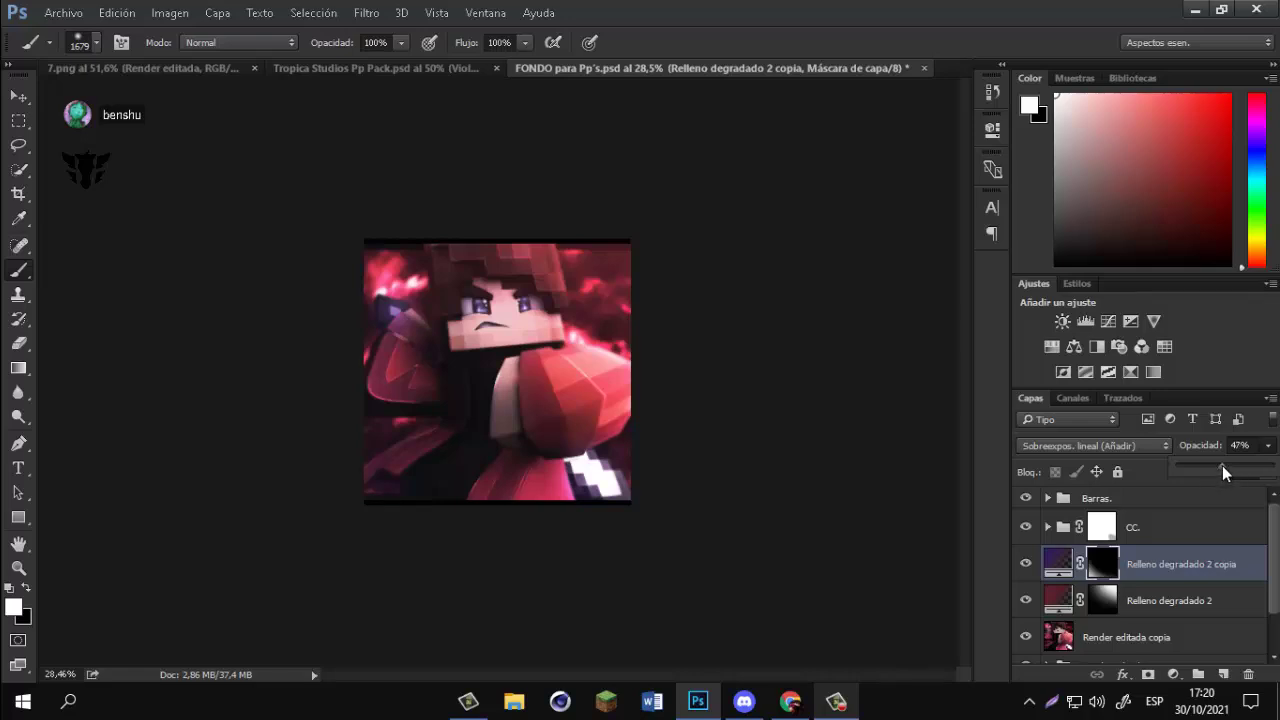
left_click_drag(1222, 465, 1237, 470)
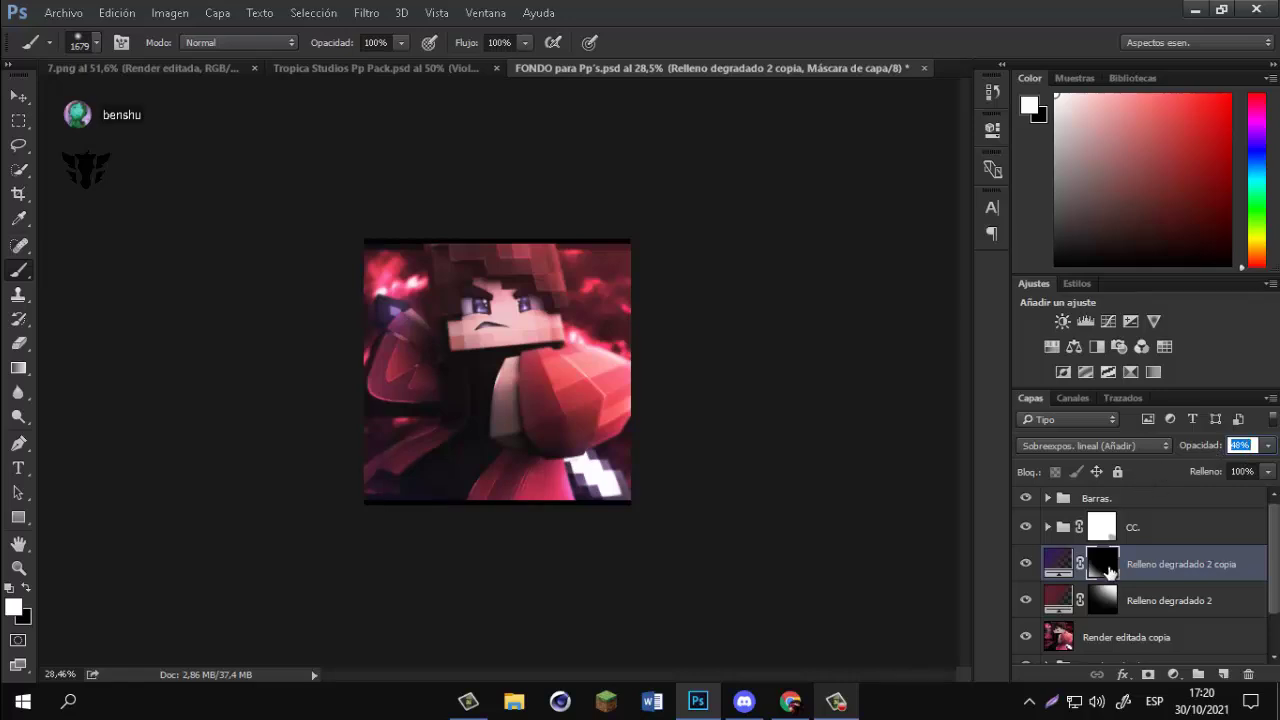
Examine the finished picture up close and as a whole, checking the red and indigo lighting on the character and background.
left_click(1180, 530)
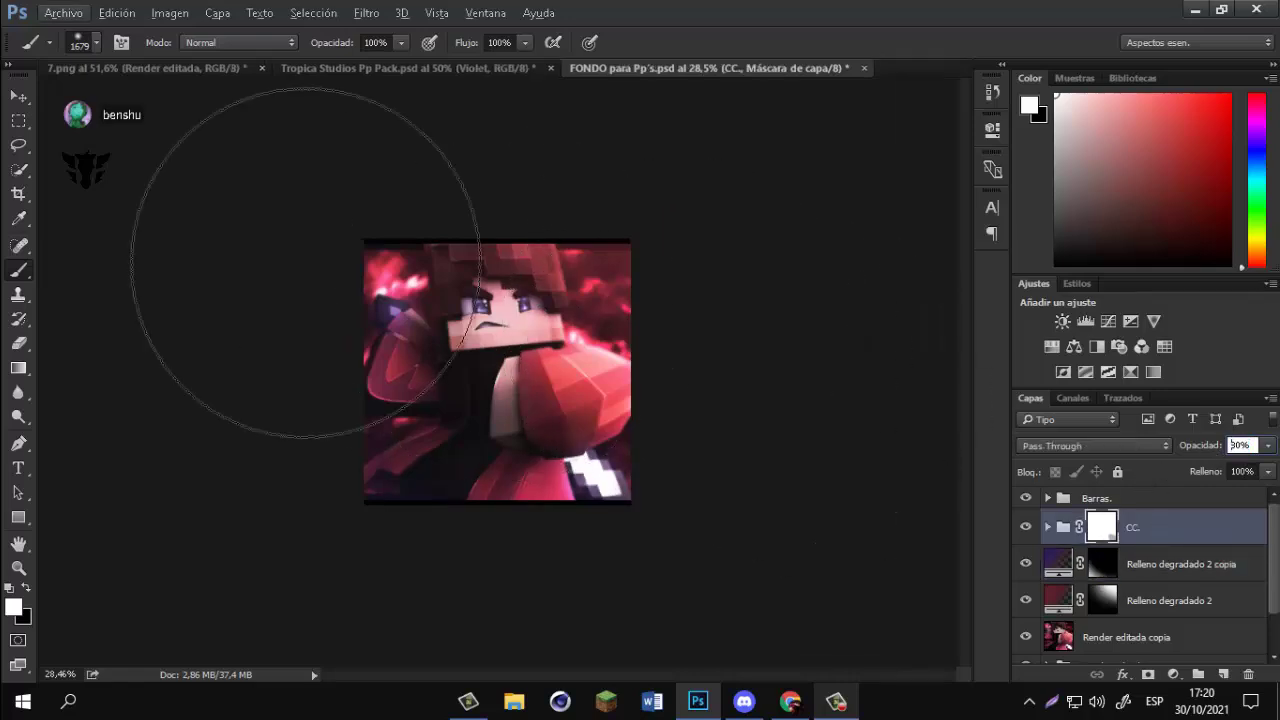
left_click(18, 97)
scroll(537, 214, "up", 7)
scroll(480, 380, "down", 1)
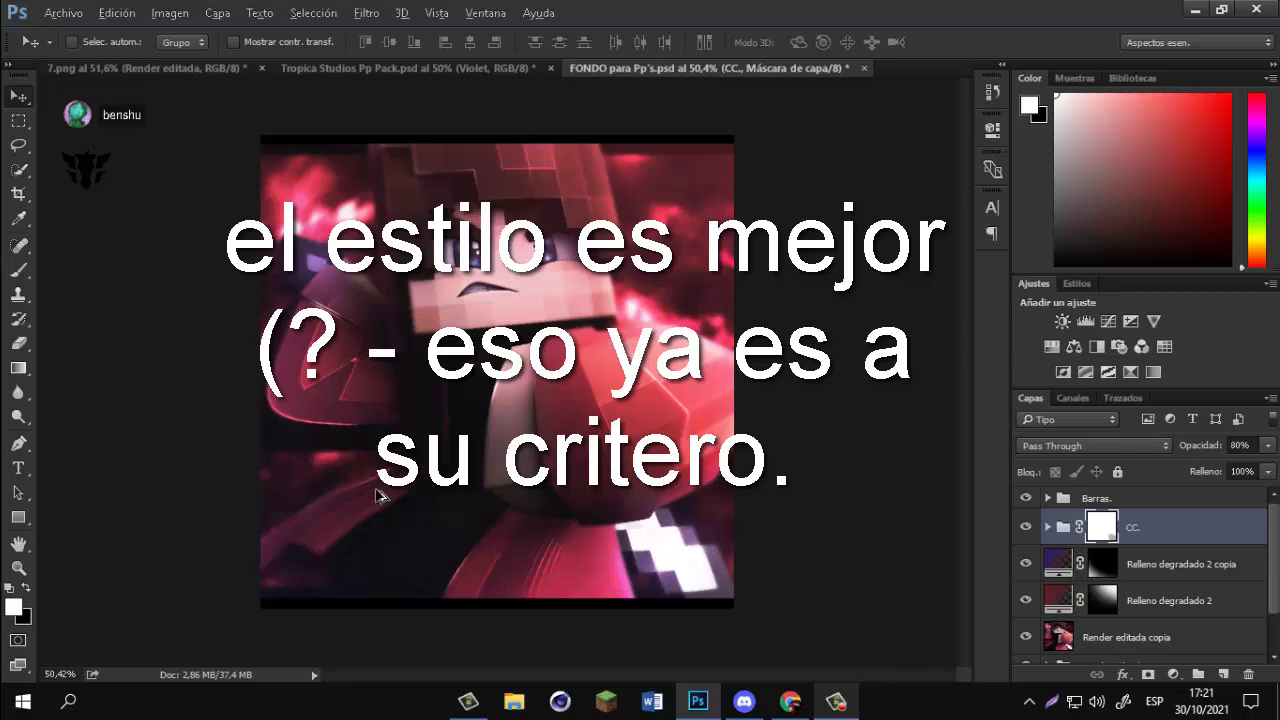
scroll(390, 505, "down", 1)
scroll(485, 365, "up", 1)
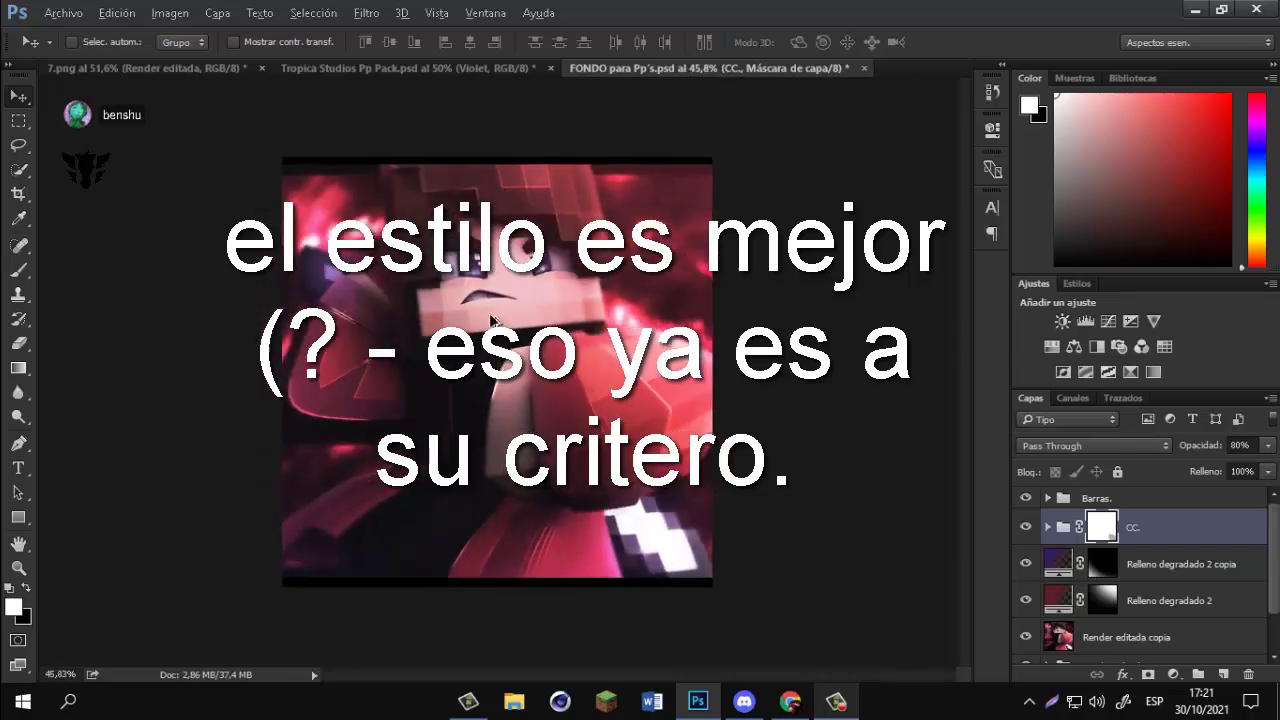
scroll(495, 320, "up", 1)
scroll(470, 300, "up", 1)
scroll(457, 371, "down", 1)
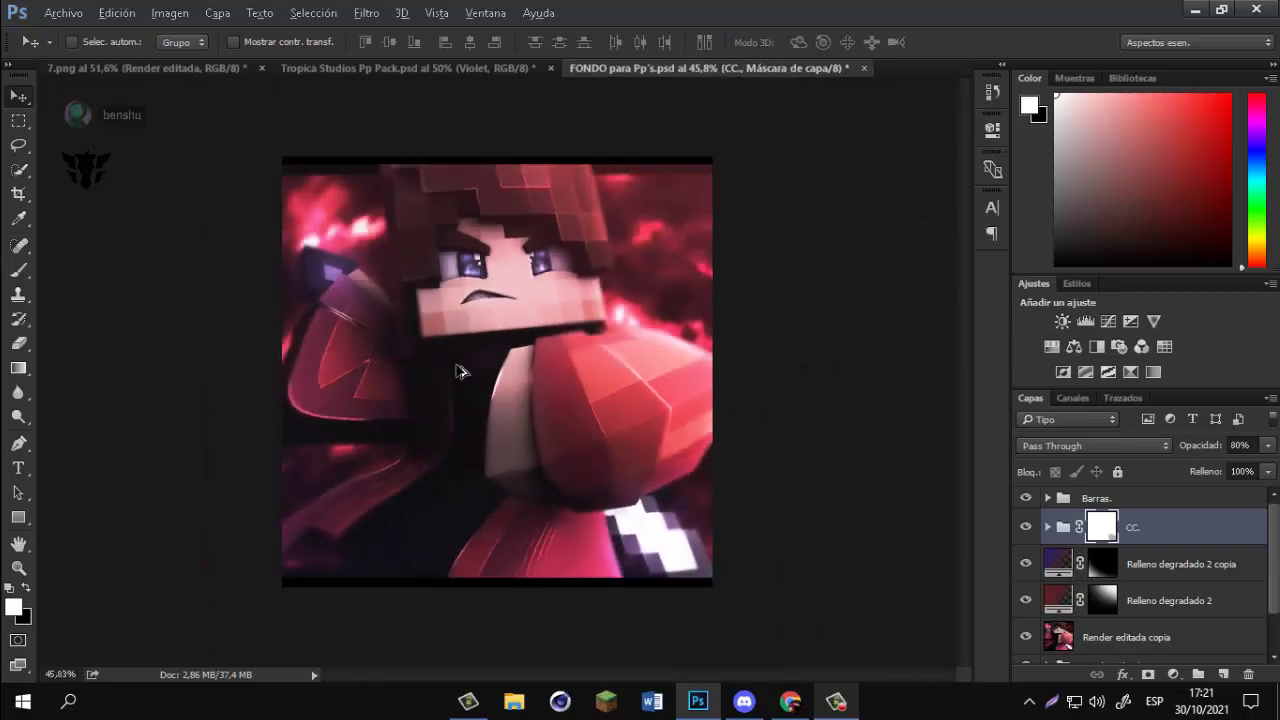
scroll(457, 406, "up", 1)
scroll(449, 431, "down", 2)
scroll(452, 425, "up", 1)
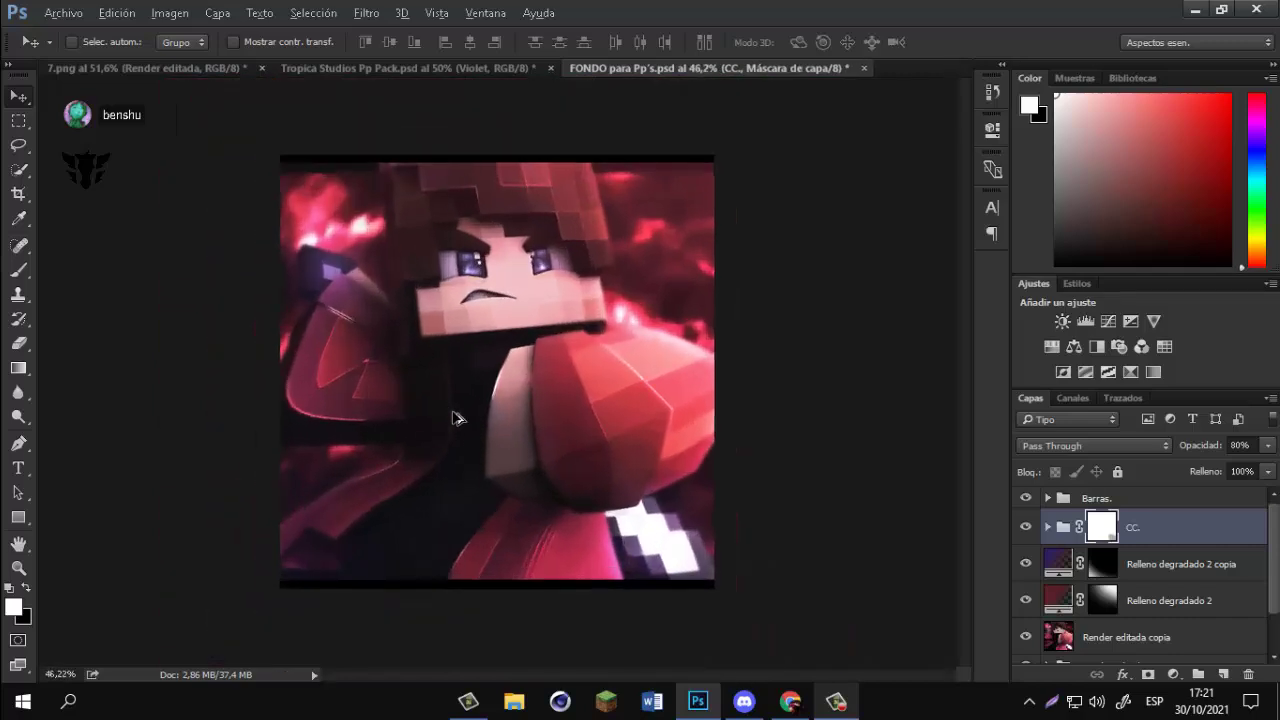
scroll(470, 405, "up", 1)
scroll(495, 330, "down", 1)
scroll(490, 460, "down", 2)
scroll(490, 420, "up", 3)
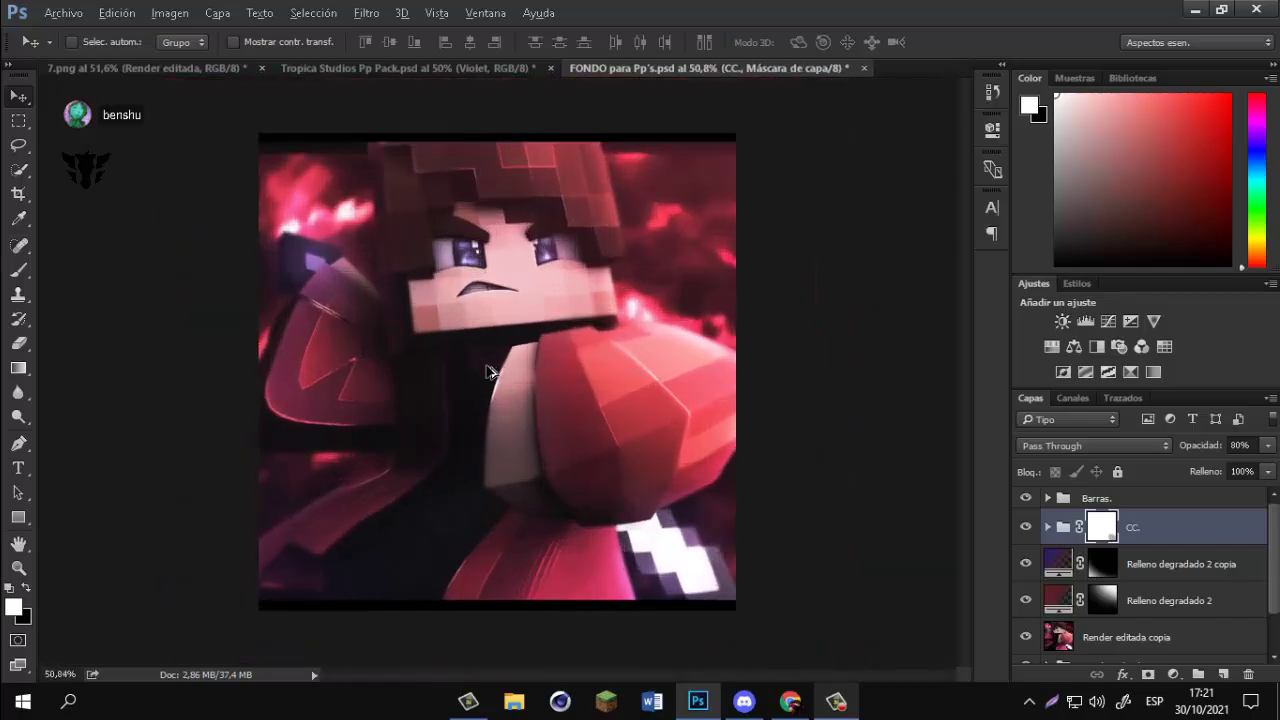
scroll(495, 445, "down", 2)
scroll(508, 430, "up", 1)
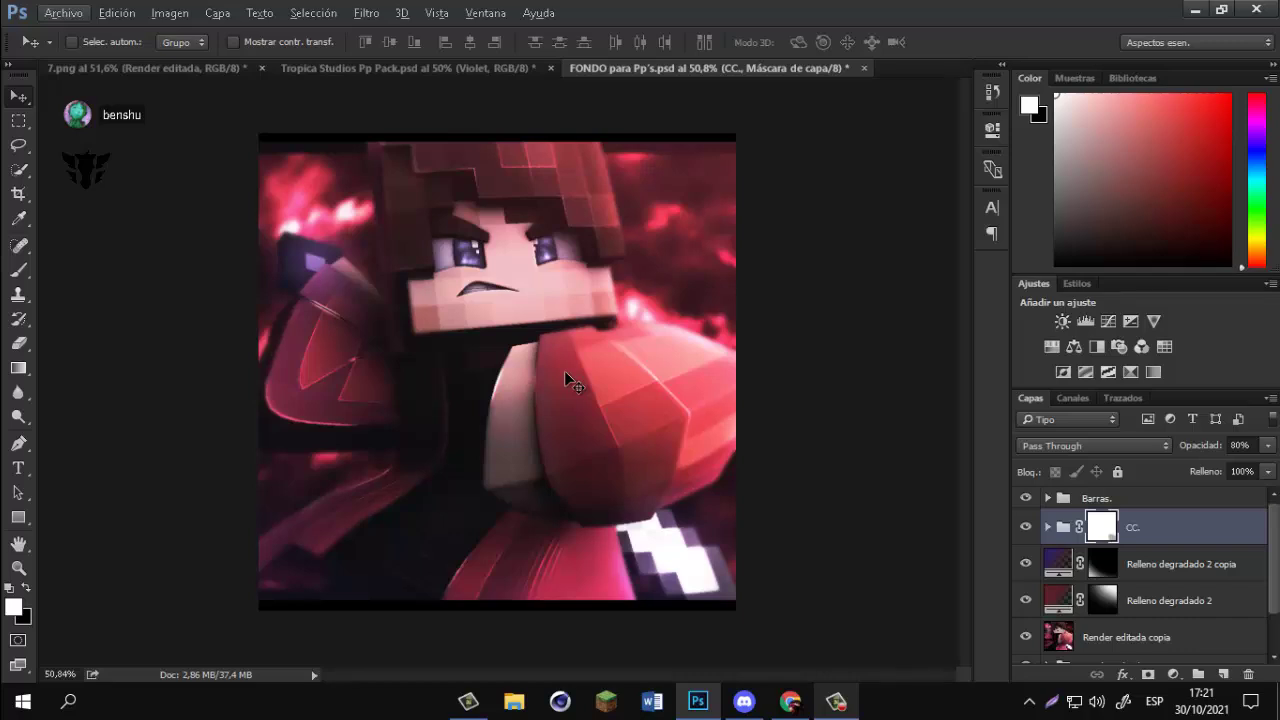
scroll(585, 532, "down", 1)
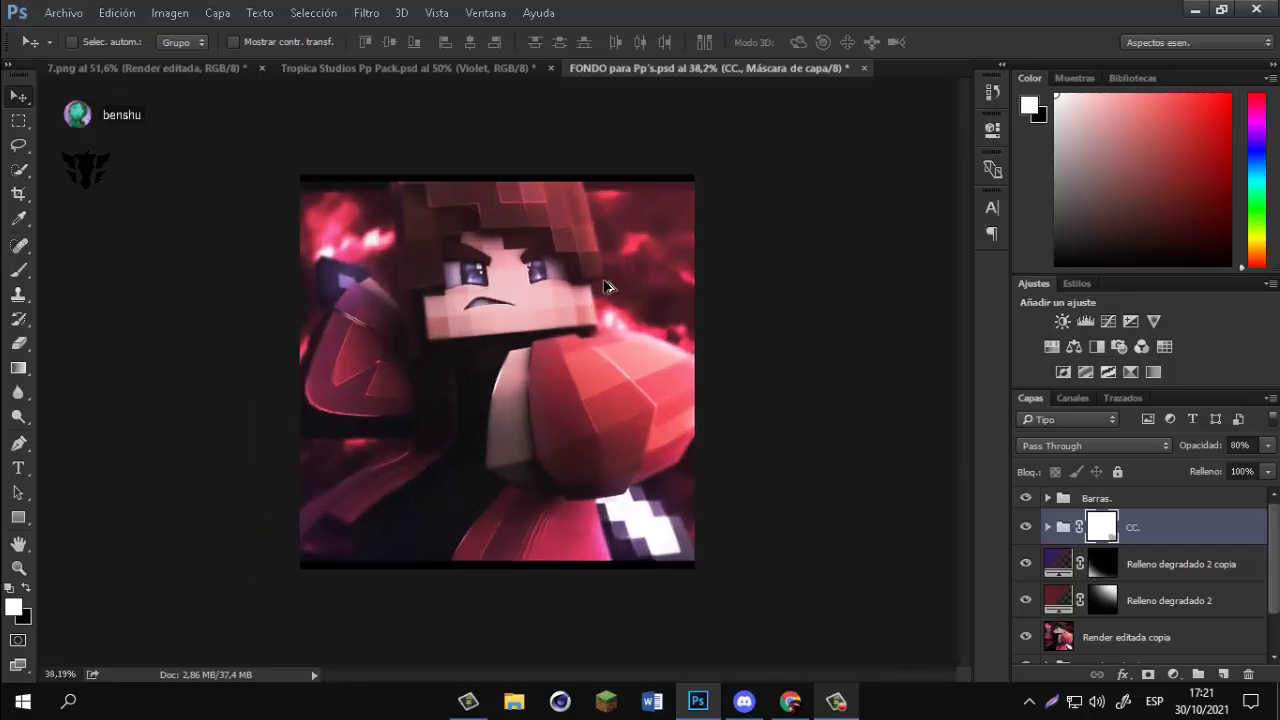
scroll(604, 277, "up", 2)
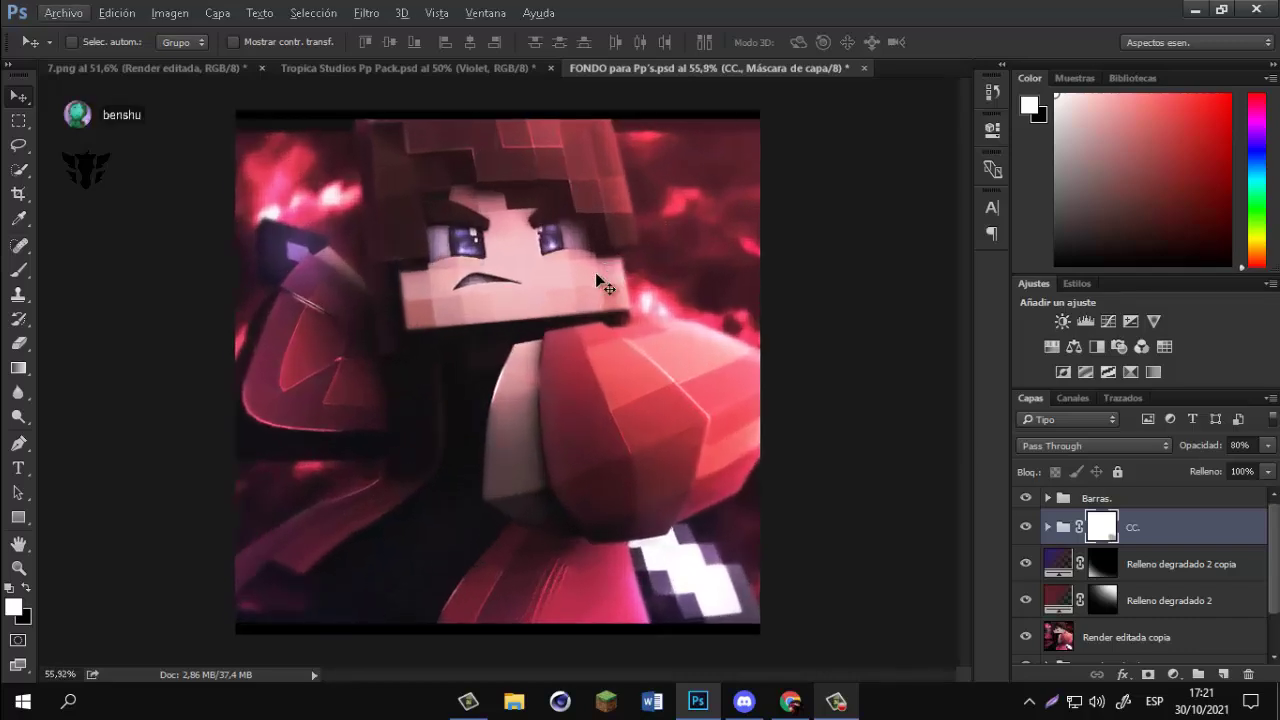